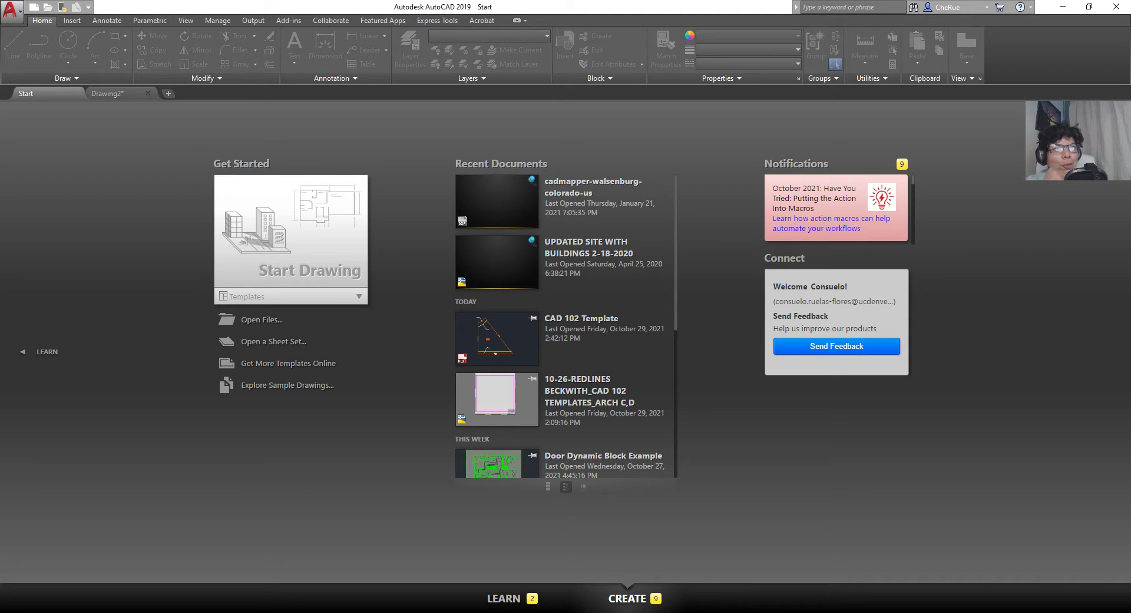
Bring up the browser at full size and examine the Morgan Court lot plan, then return to AutoCAD.
{"action": "left_click_drag", "start_coordinate": [1130, 29], "coordinate": [570, 23]}
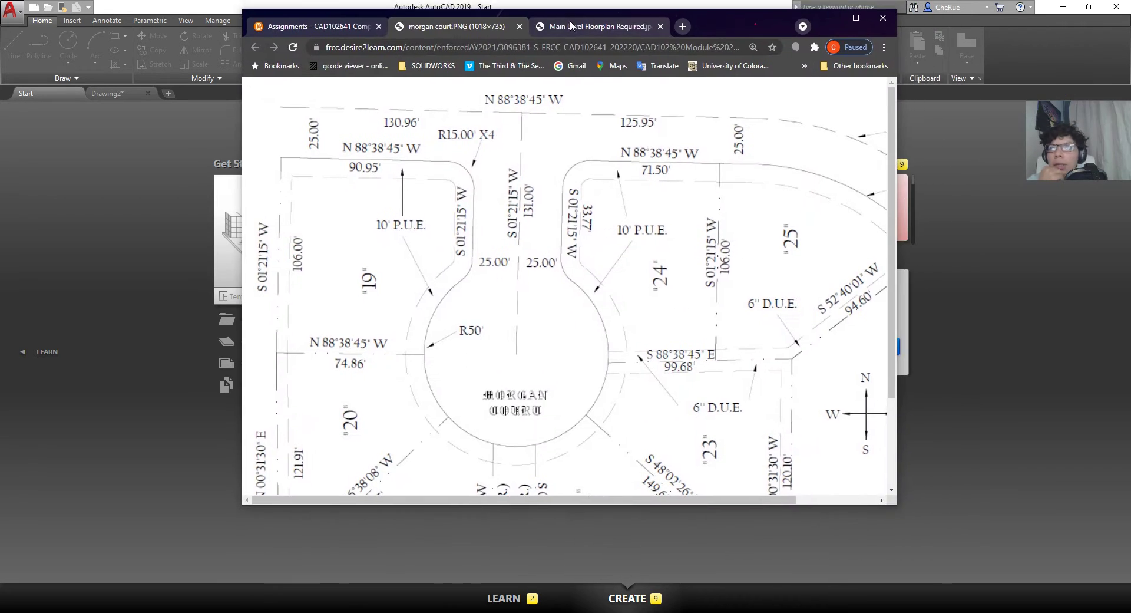
{"action": "left_click", "coordinate": [855, 18]}
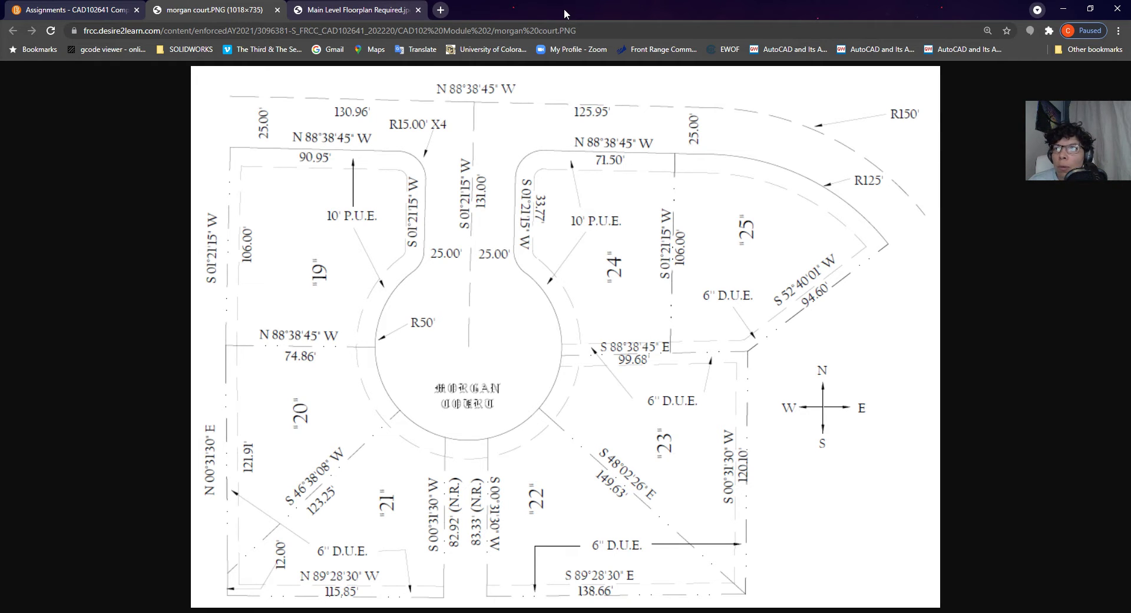
{"action": "key", "text": "alt+Tab"}
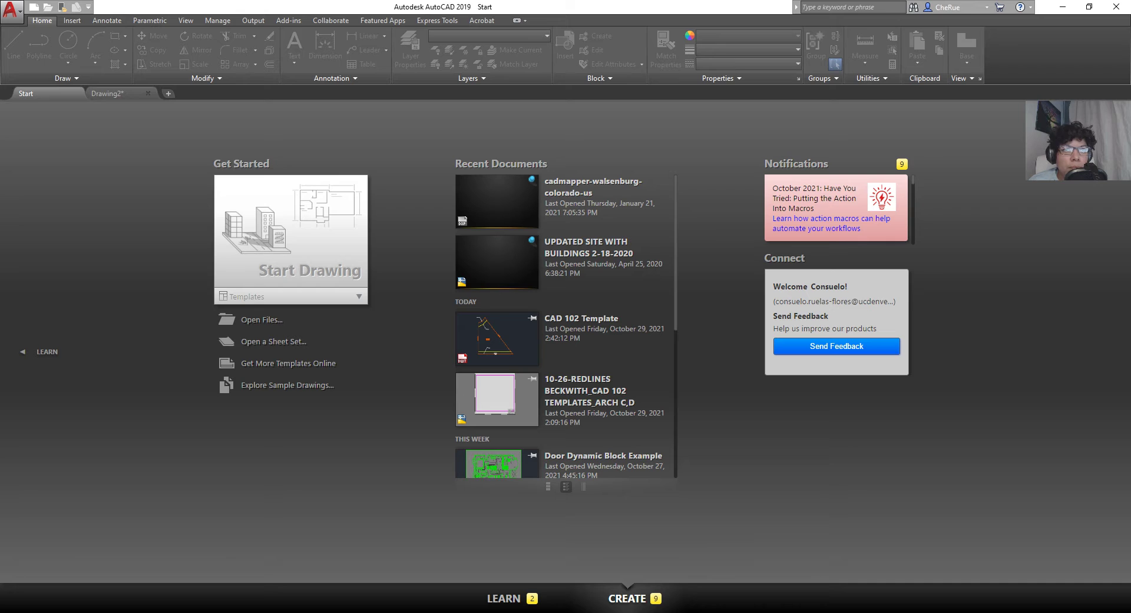
Start a new drawing from the template and inspect the title block on its A SIZE layout.
{"action": "left_click", "coordinate": [291, 242]}
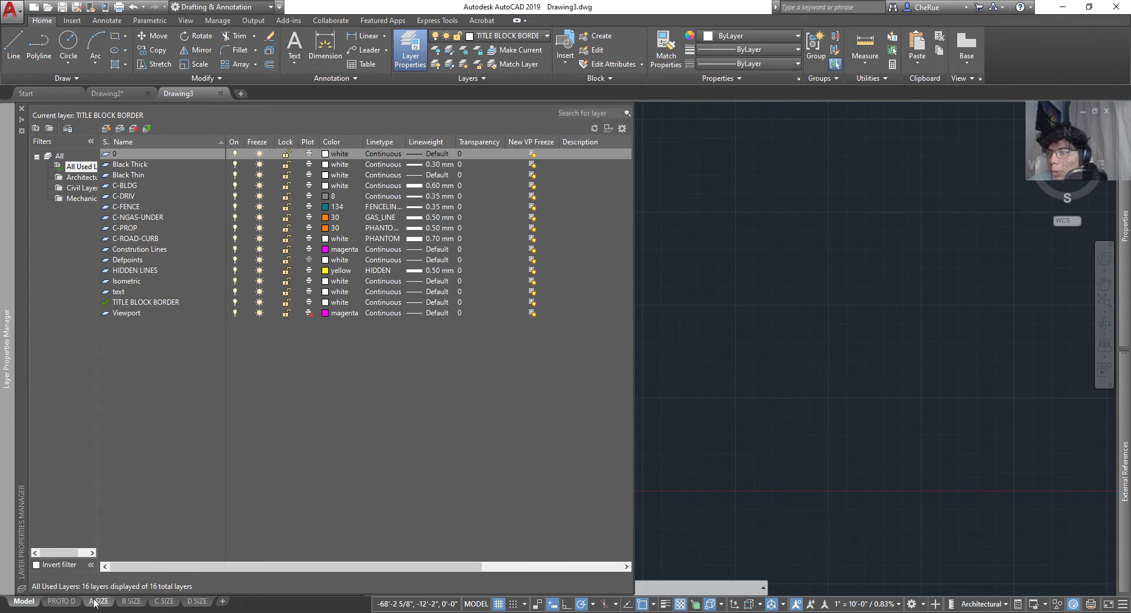
{"action": "left_click", "coordinate": [98, 601]}
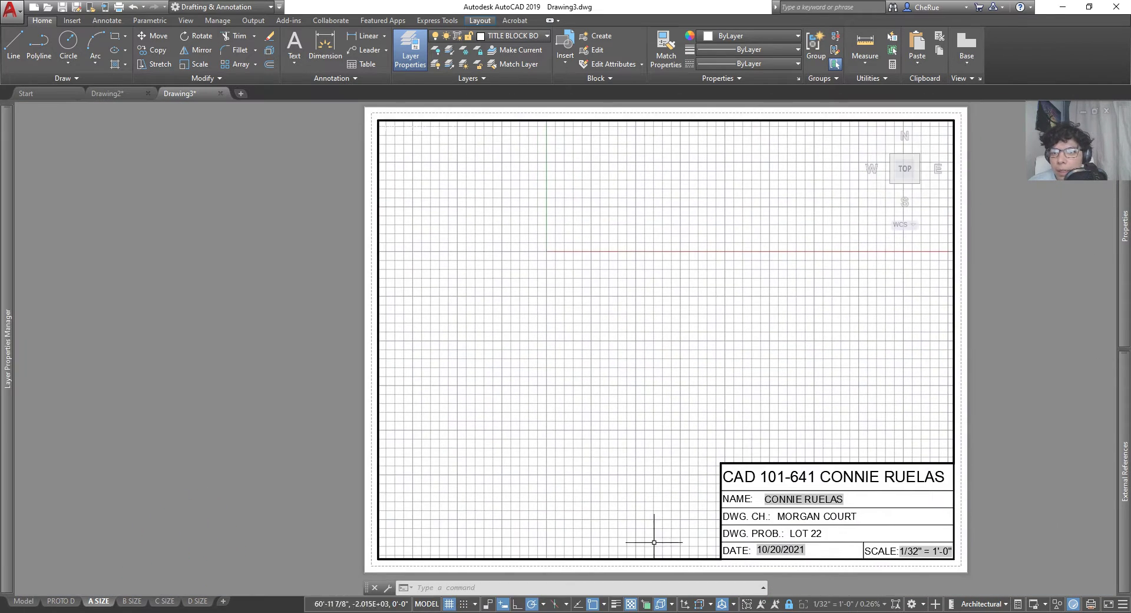
{"action": "scroll", "coordinate": [859, 540], "scroll_direction": "up", "scroll_amount": 3}
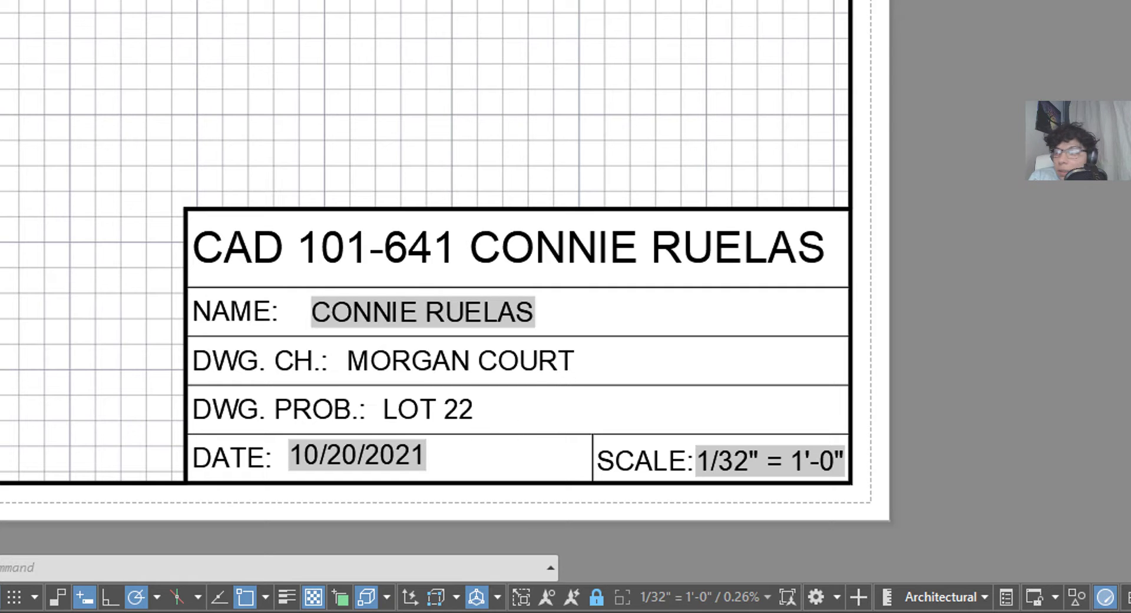
Return to model space and filter the layer list to the Civil Layers group.
{"action": "type", "text": "la"}
{"action": "key", "text": "Return"}
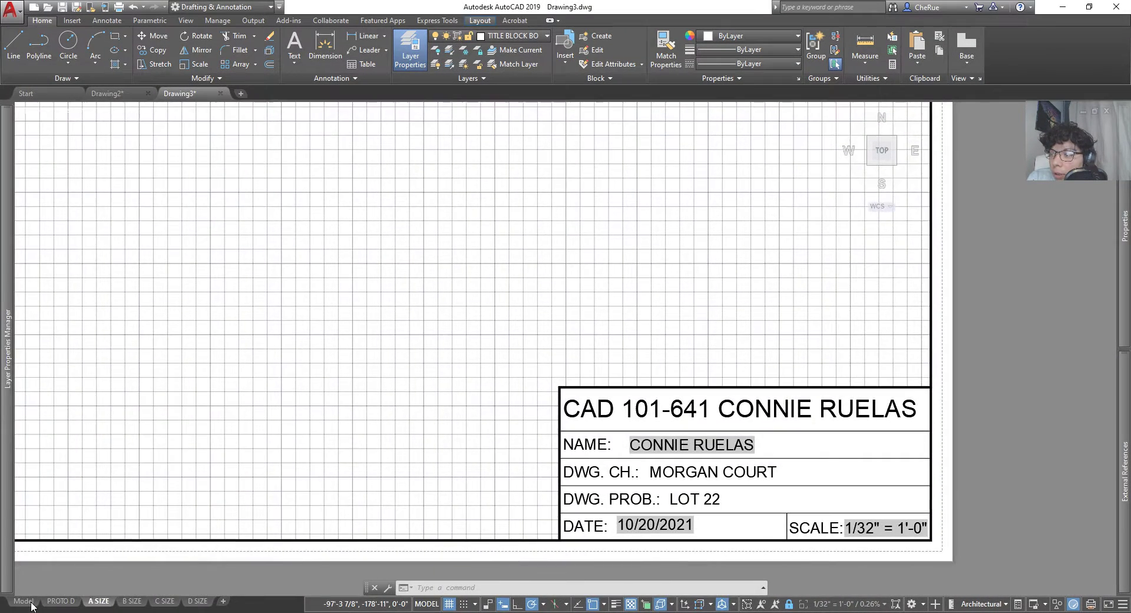
{"action": "left_click", "coordinate": [24, 600]}
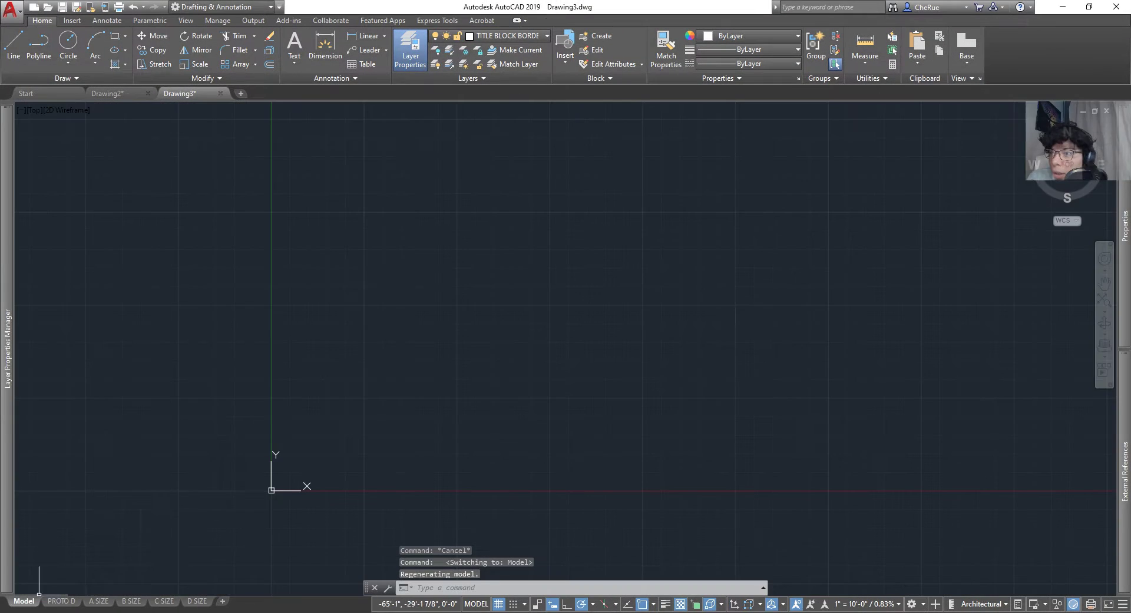
{"action": "mouse_move", "coordinate": [9, 289]}
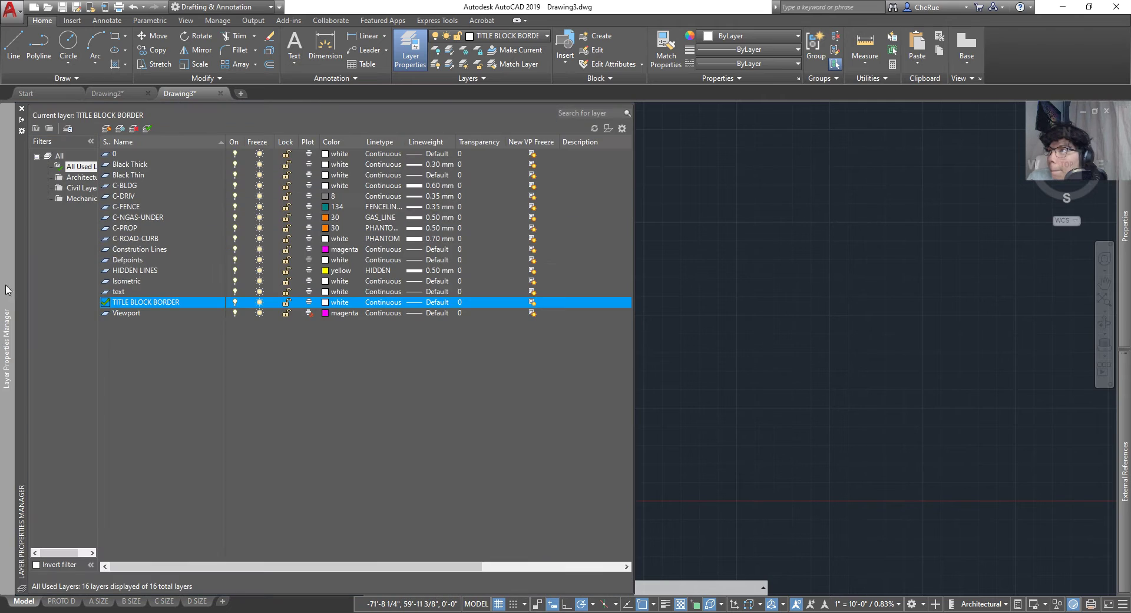
{"action": "left_click", "coordinate": [81, 188]}
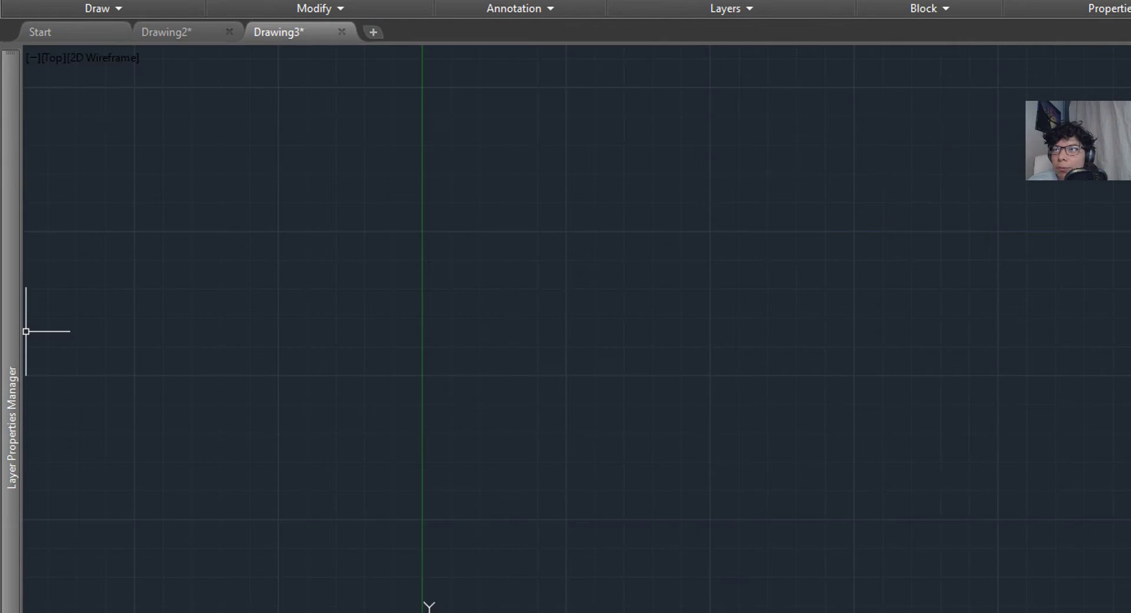
Switch to the CAD 102 LAYERS AND TEXT STYLES PDF in Acrobat and read the template instructions and the Civil Layers figure.
{"action": "mouse_move", "coordinate": [423, 41]}
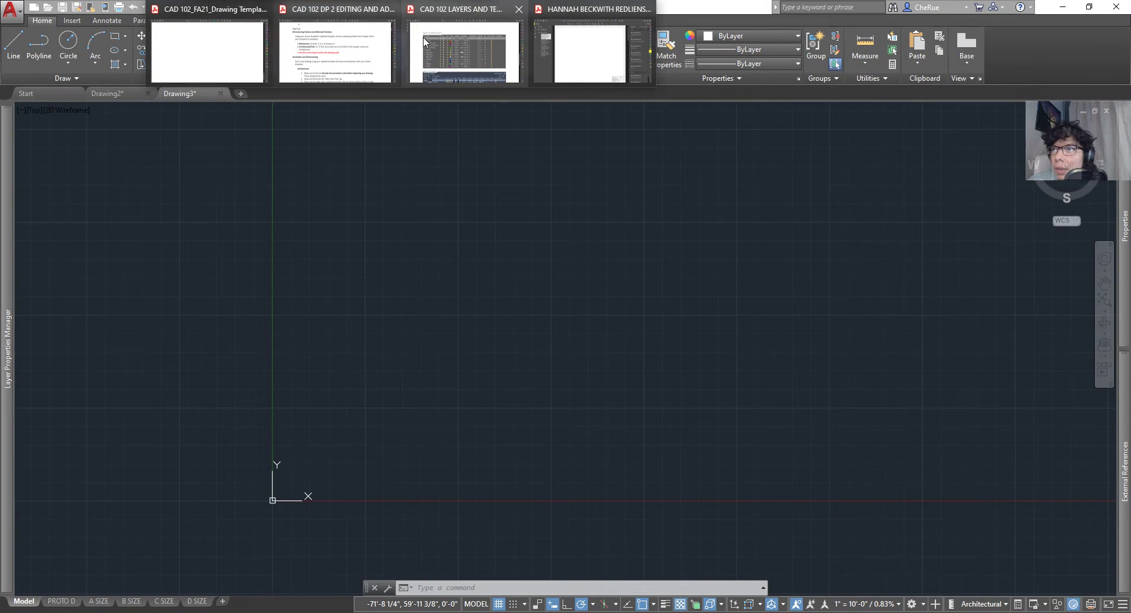
{"action": "left_click", "coordinate": [463, 55]}
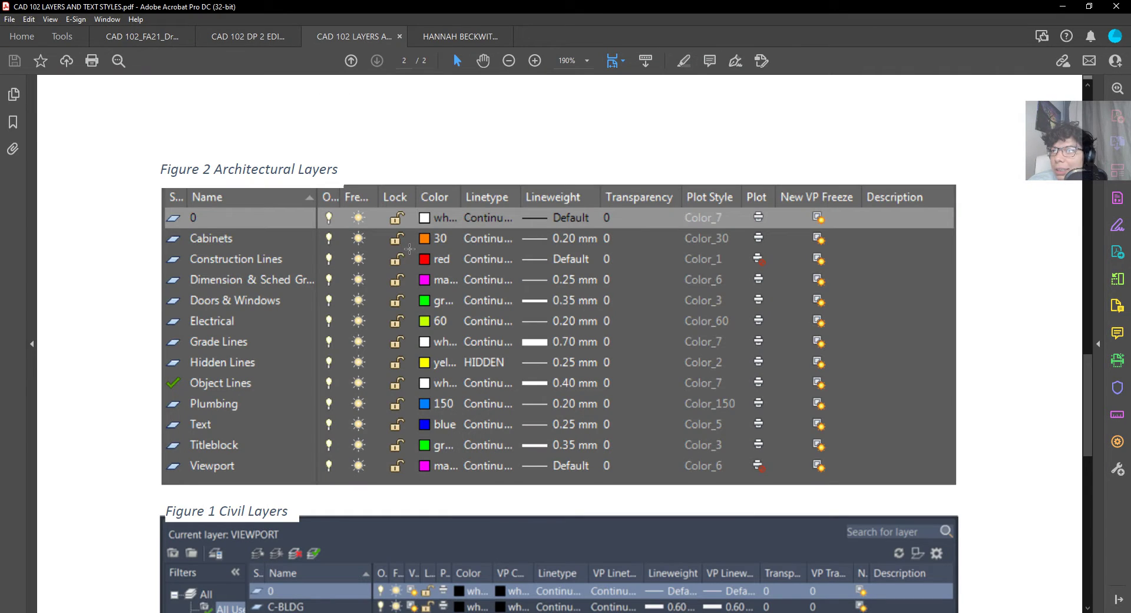
{"action": "scroll", "coordinate": [379, 350], "scroll_direction": "up", "scroll_amount": 3}
{"action": "scroll", "coordinate": [380, 350], "scroll_direction": "up", "scroll_amount": 15}
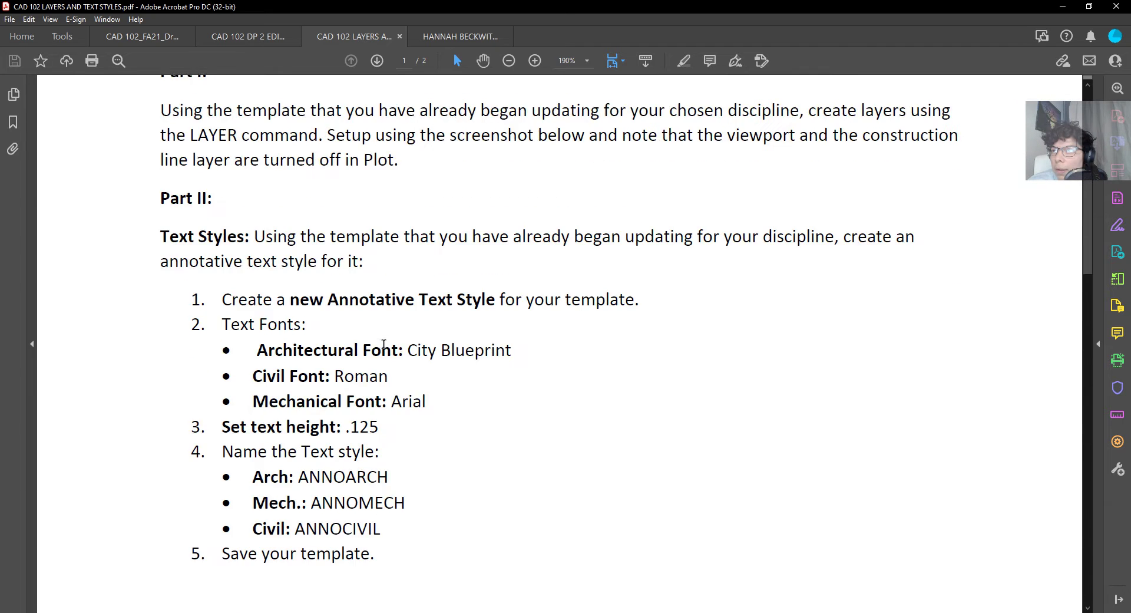
{"action": "scroll", "coordinate": [283, 342], "scroll_direction": "down", "scroll_amount": 1}
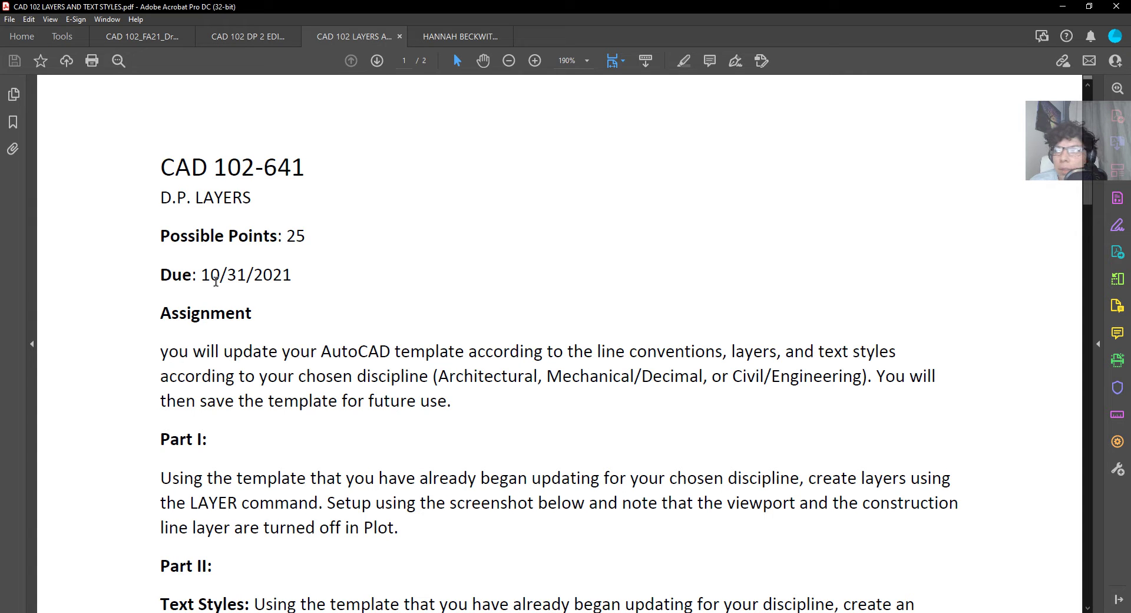
{"action": "scroll", "coordinate": [300, 304], "scroll_direction": "down", "scroll_amount": 15}
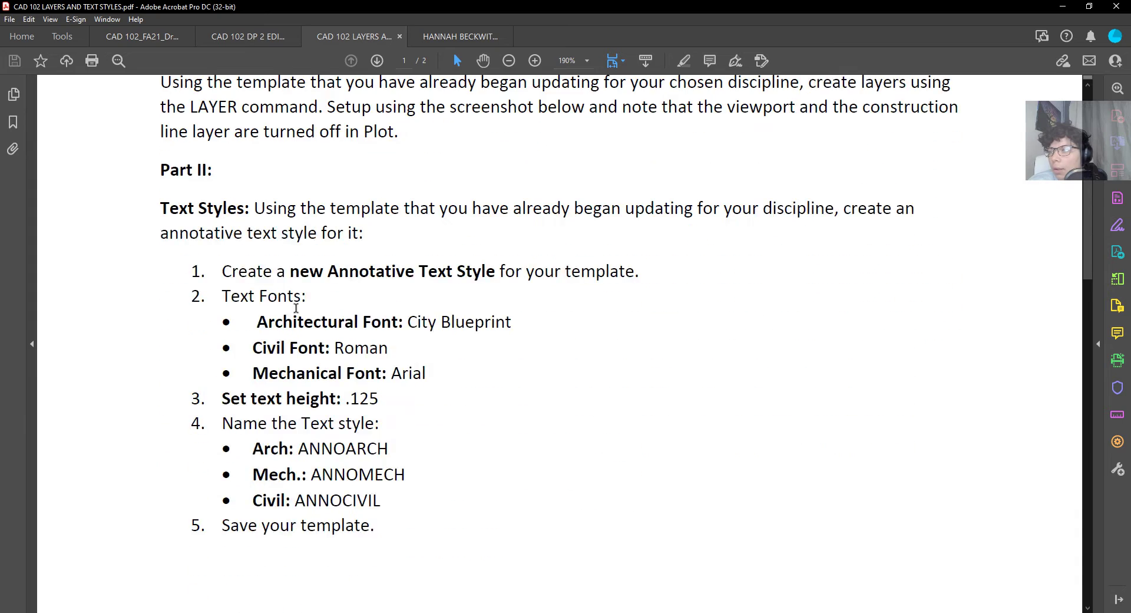
{"action": "scroll", "coordinate": [299, 311], "scroll_direction": "up", "scroll_amount": 1}
{"action": "scroll", "coordinate": [299, 311], "scroll_direction": "down", "scroll_amount": 7}
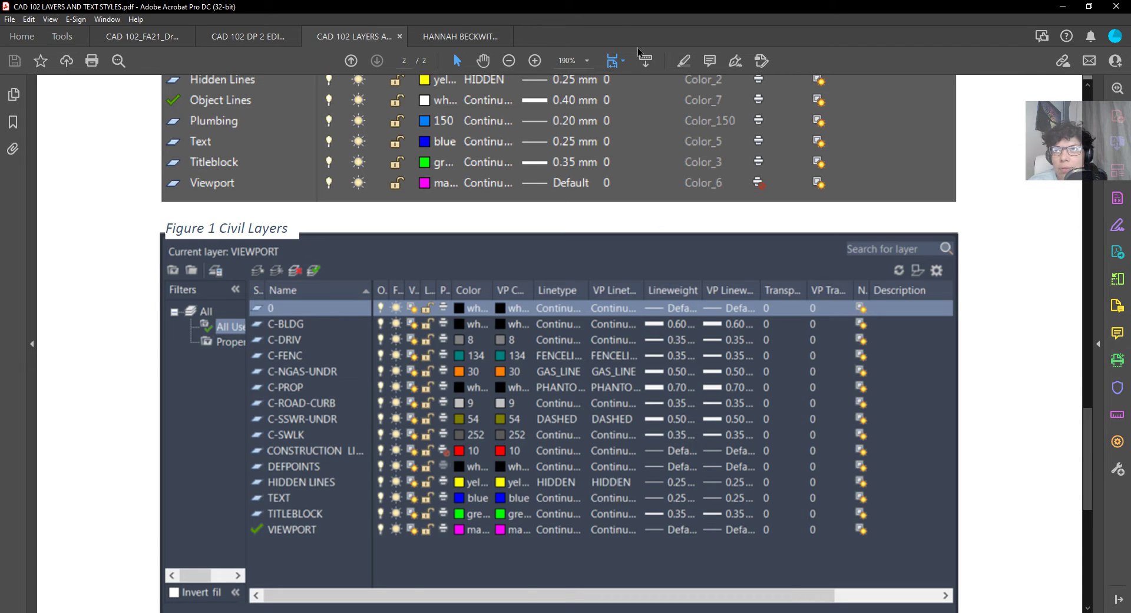
{"action": "double_click", "coordinate": [549, 8]}
{"action": "left_click", "coordinate": [963, 128]}
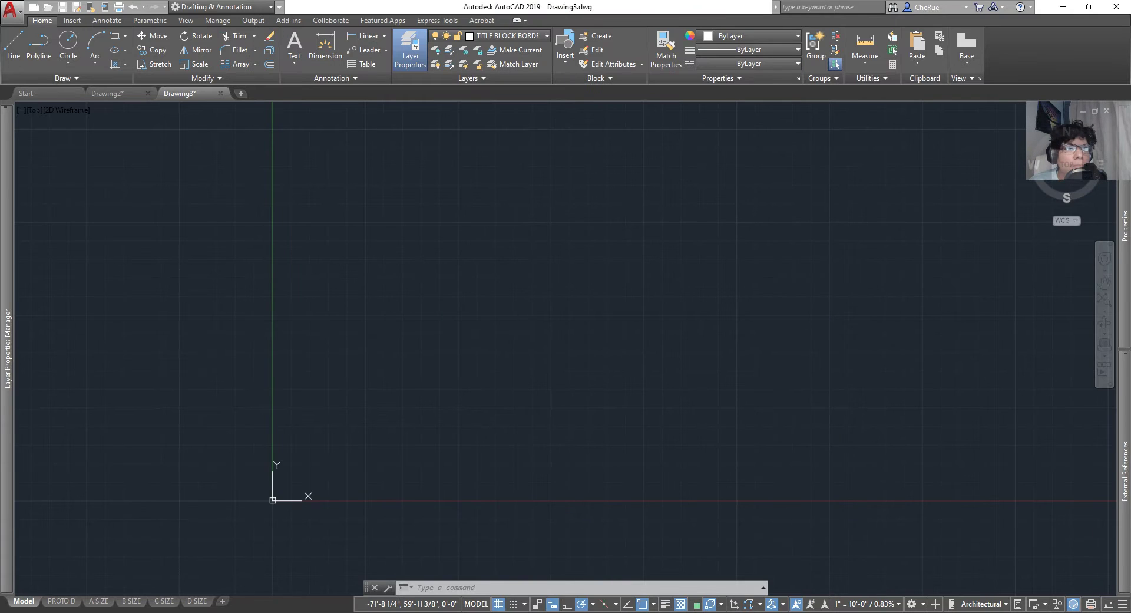
Switch to the browser and examine lot 22's bearings and distances on the Morgan Court plan, magnified to 200%.
{"action": "key", "text": "alt+Tab"}
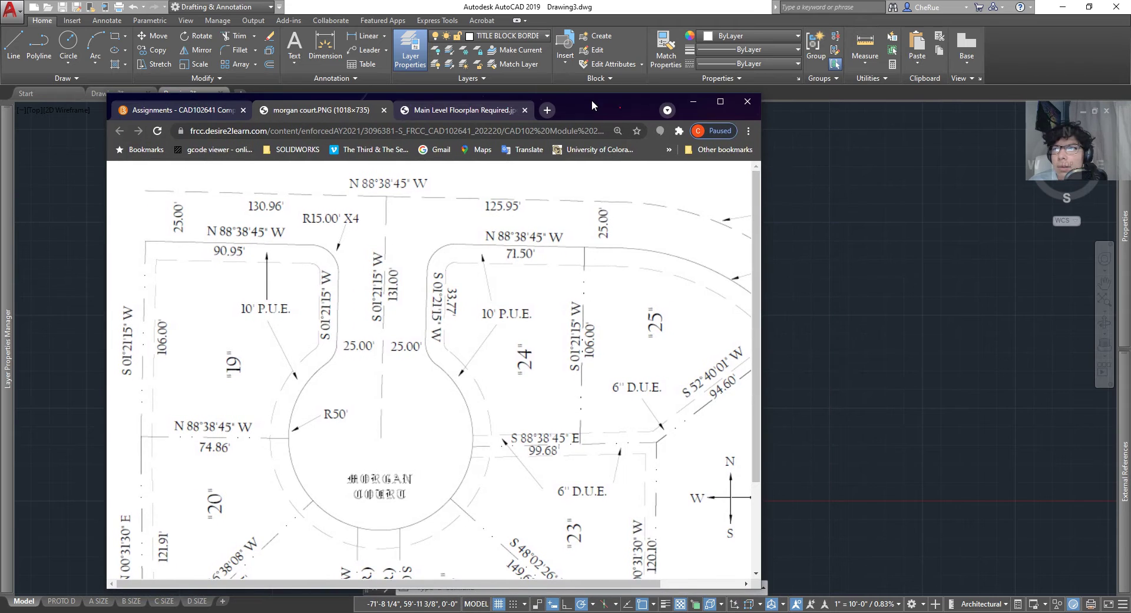
{"action": "double_click", "coordinate": [592, 100]}
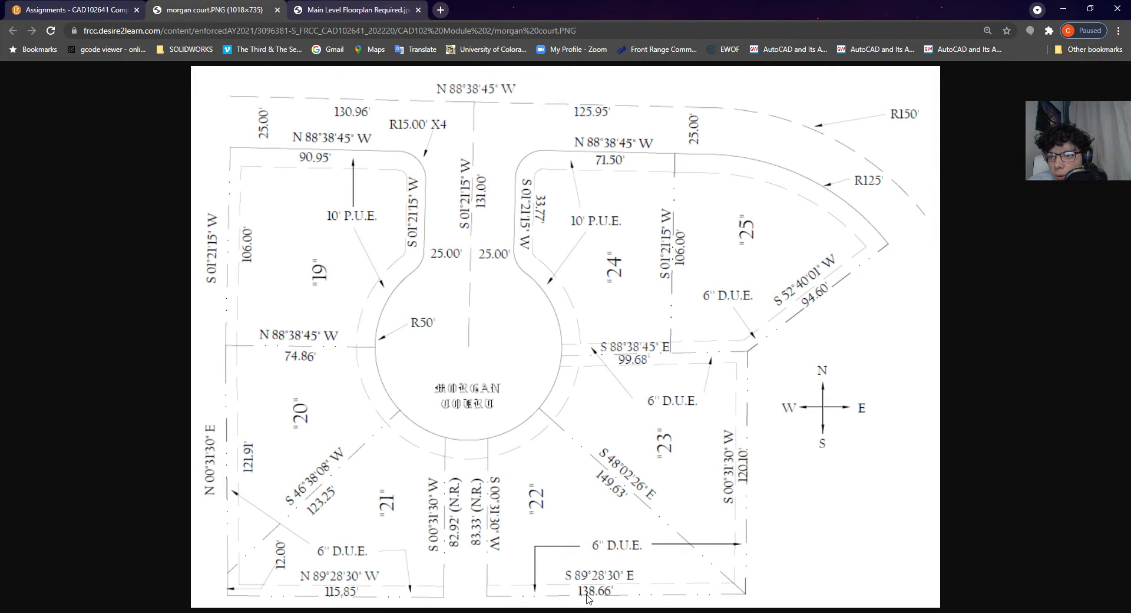
{"action": "scroll", "coordinate": [584, 587], "scroll_direction": "up", "scroll_amount": 5, "text": "ctrl"}
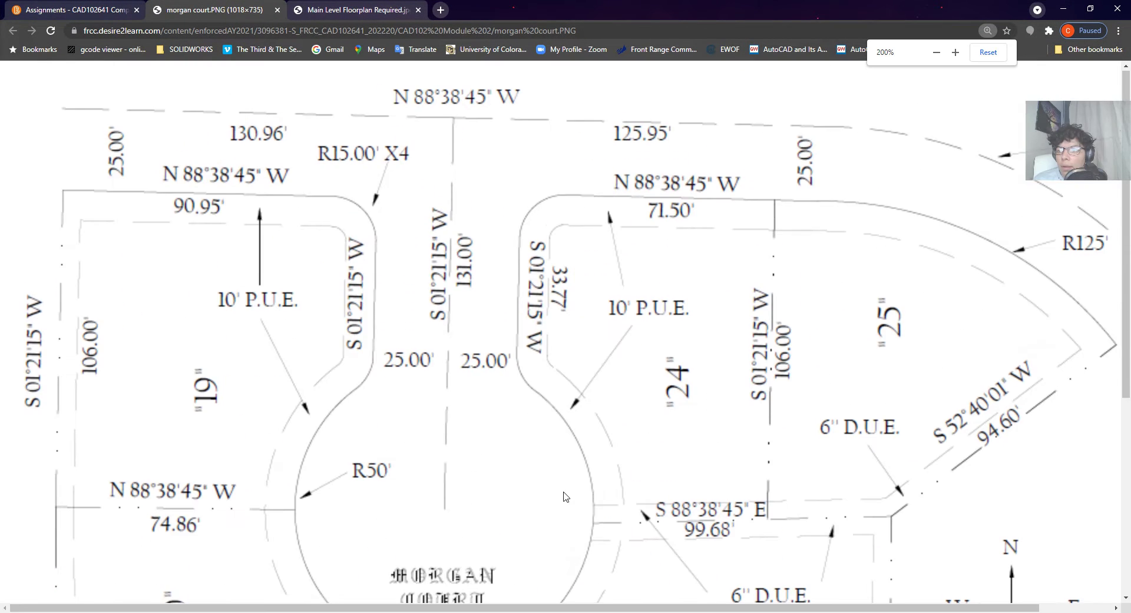
{"action": "scroll", "coordinate": [563, 496], "scroll_direction": "down", "scroll_amount": 5}
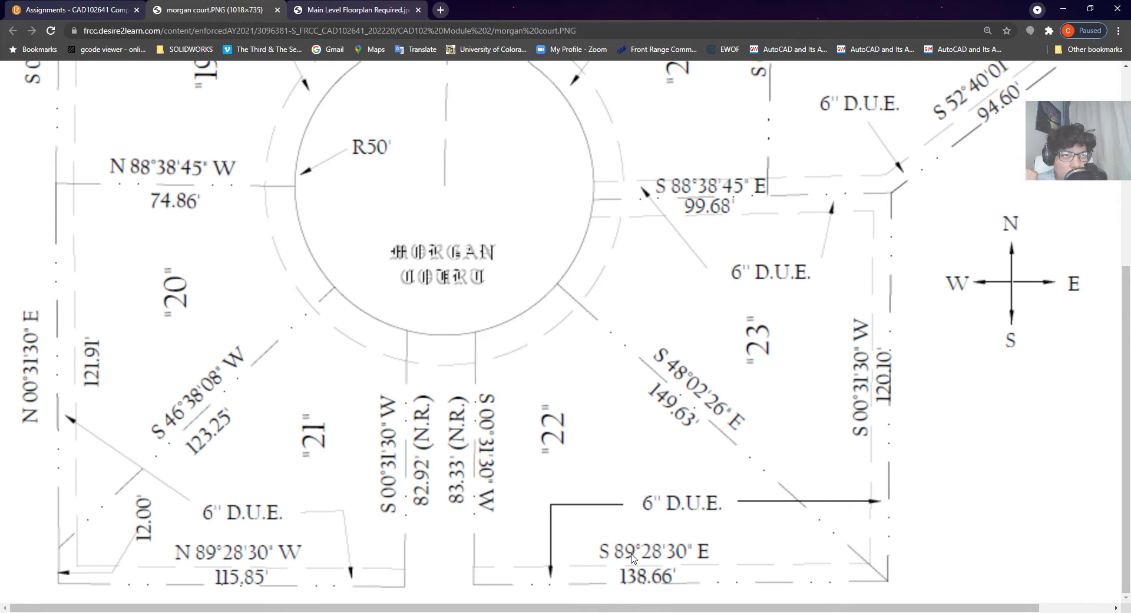
{"action": "scroll", "coordinate": [633, 559], "scroll_direction": "right", "scroll_amount": 1, "text": "shift"}
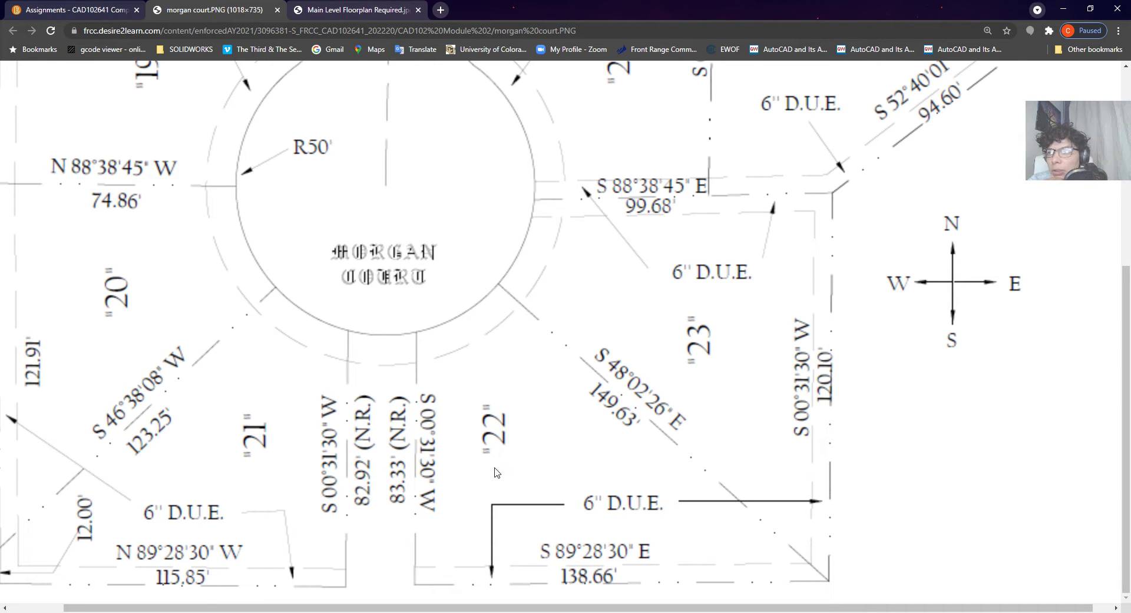
Examine the Morgan Court cul-de-sac, its radii and easements, and the boundaries of the surrounding lots.
{"action": "scroll", "coordinate": [507, 471], "scroll_direction": "up", "scroll_amount": 1}
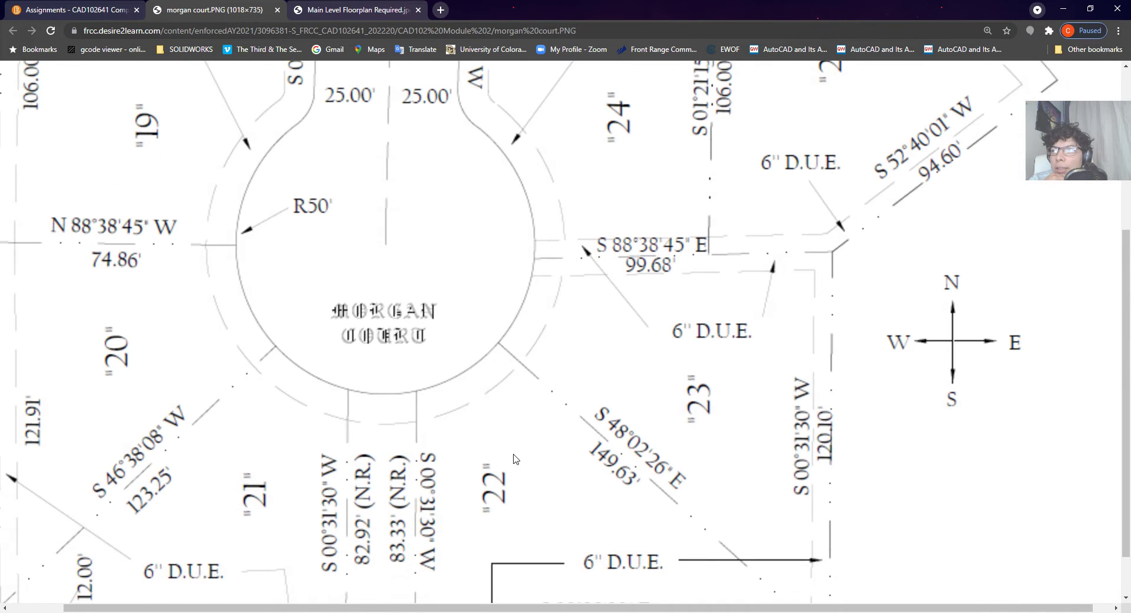
{"action": "scroll", "coordinate": [514, 463], "scroll_direction": "up", "scroll_amount": 1}
{"action": "scroll", "coordinate": [515, 462], "scroll_direction": "up", "scroll_amount": 1}
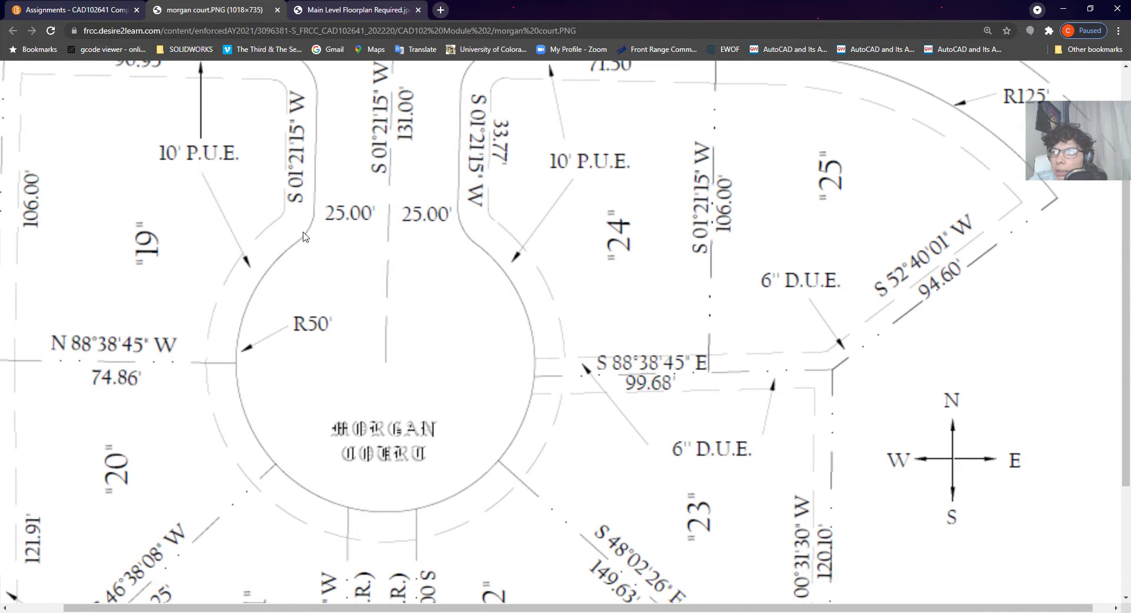
{"action": "scroll", "coordinate": [484, 474], "scroll_direction": "right", "scroll_amount": 1}
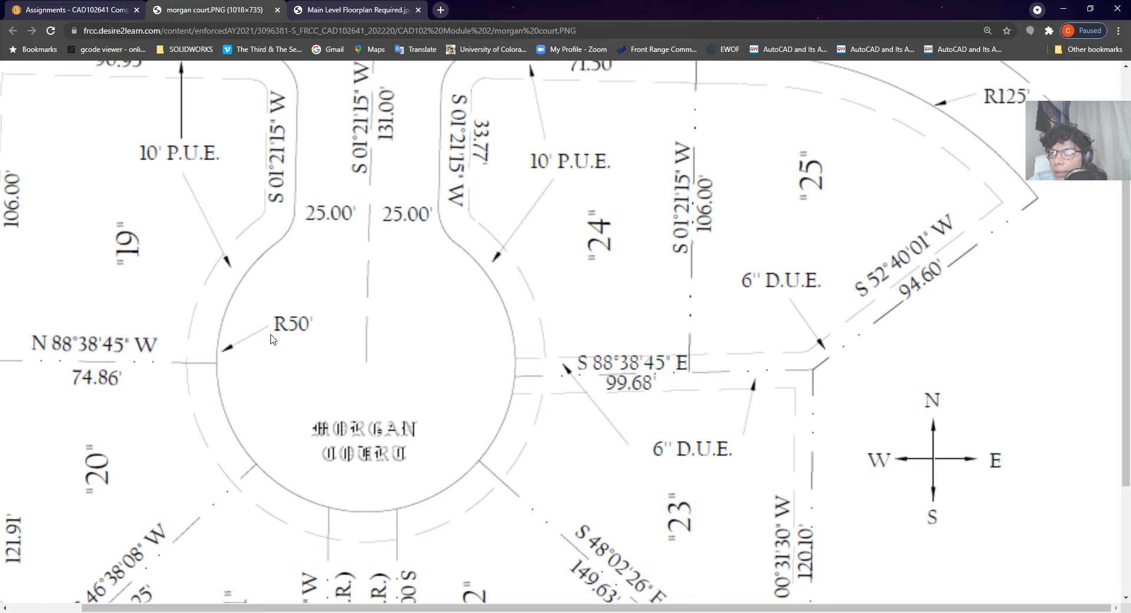
{"action": "scroll", "coordinate": [330, 359], "scroll_direction": "down", "scroll_amount": 2}
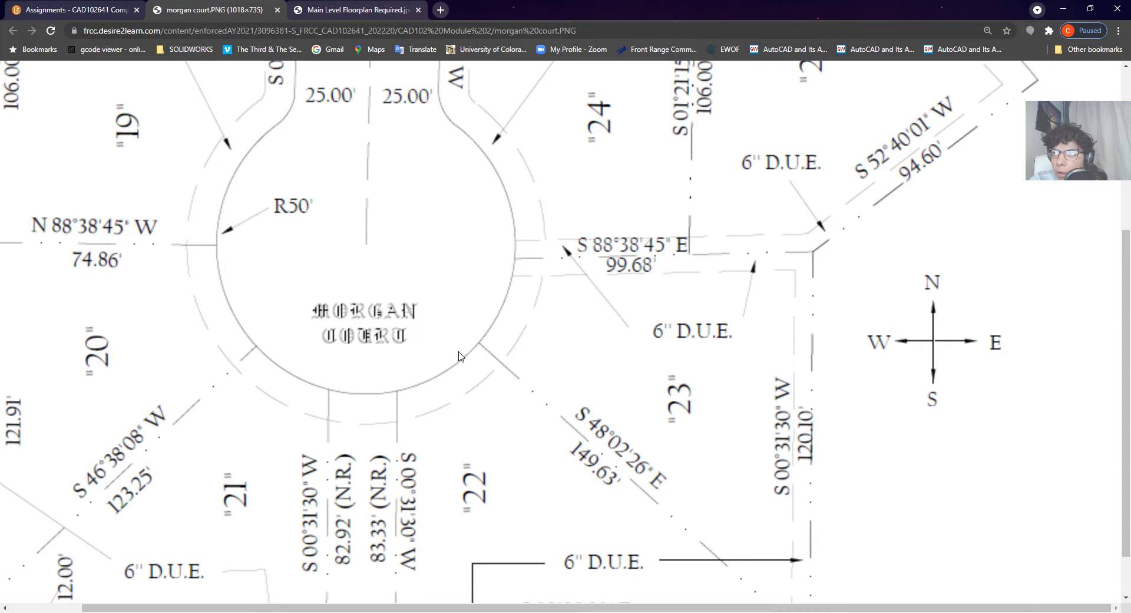
{"action": "scroll", "coordinate": [467, 380], "scroll_direction": "down", "scroll_amount": 1}
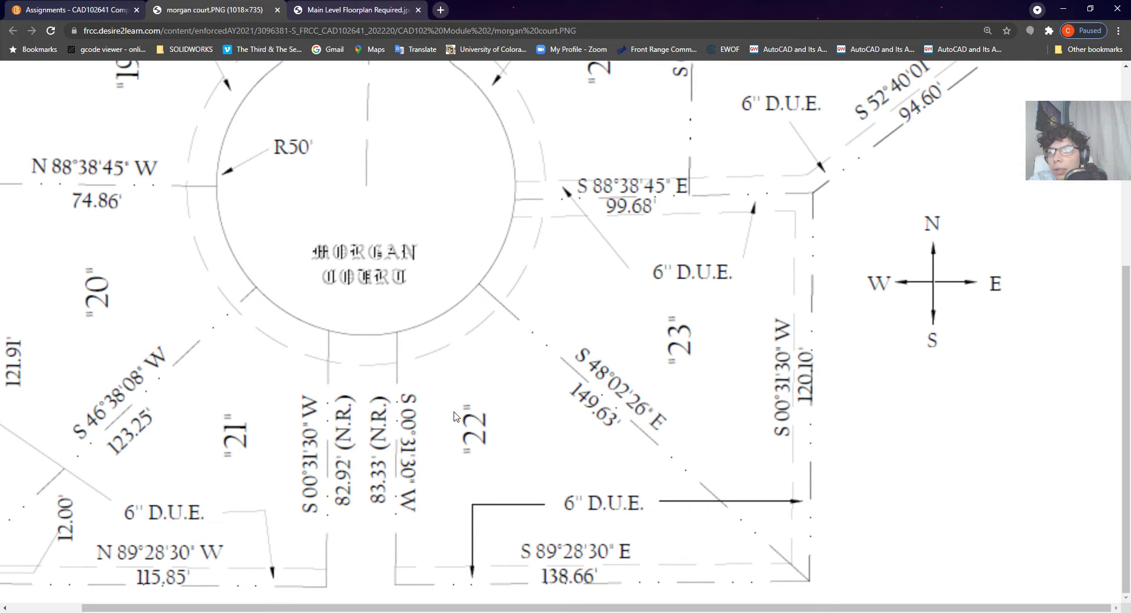
{"action": "scroll", "coordinate": [394, 366], "scroll_direction": "up", "scroll_amount": 1}
{"action": "scroll", "coordinate": [393, 366], "scroll_direction": "up", "scroll_amount": 2}
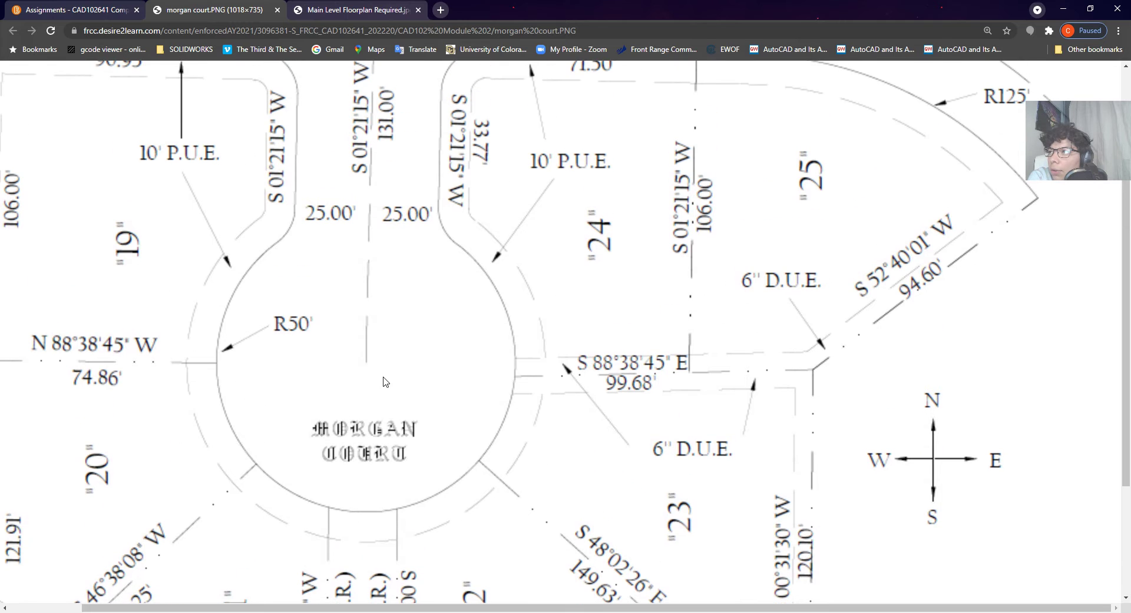
{"action": "scroll", "coordinate": [207, 290], "scroll_direction": "up", "scroll_amount": 1}
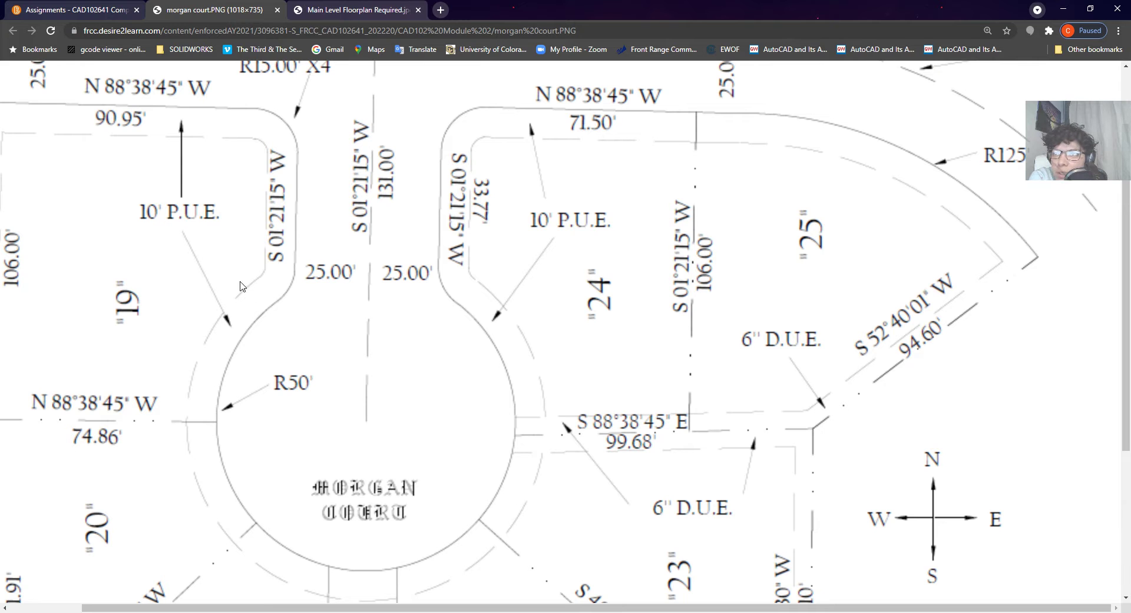
{"action": "scroll", "coordinate": [527, 352], "scroll_direction": "down", "scroll_amount": 4}
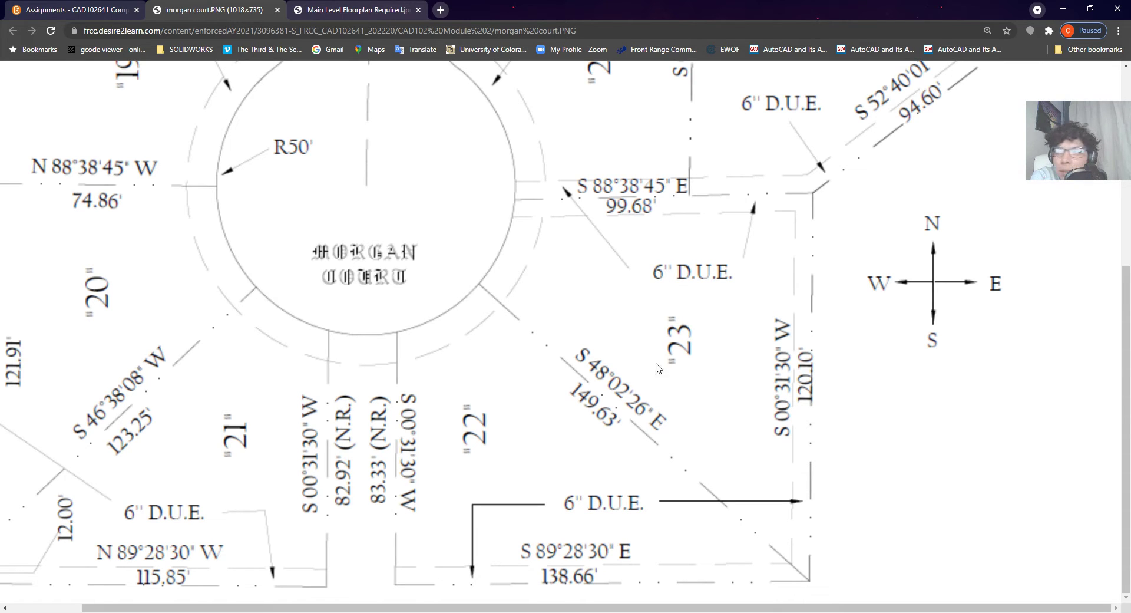
{"action": "left_click_drag", "start_coordinate": [825, 11], "coordinate": [621, 91]}
{"action": "double_click", "coordinate": [787, 85]}
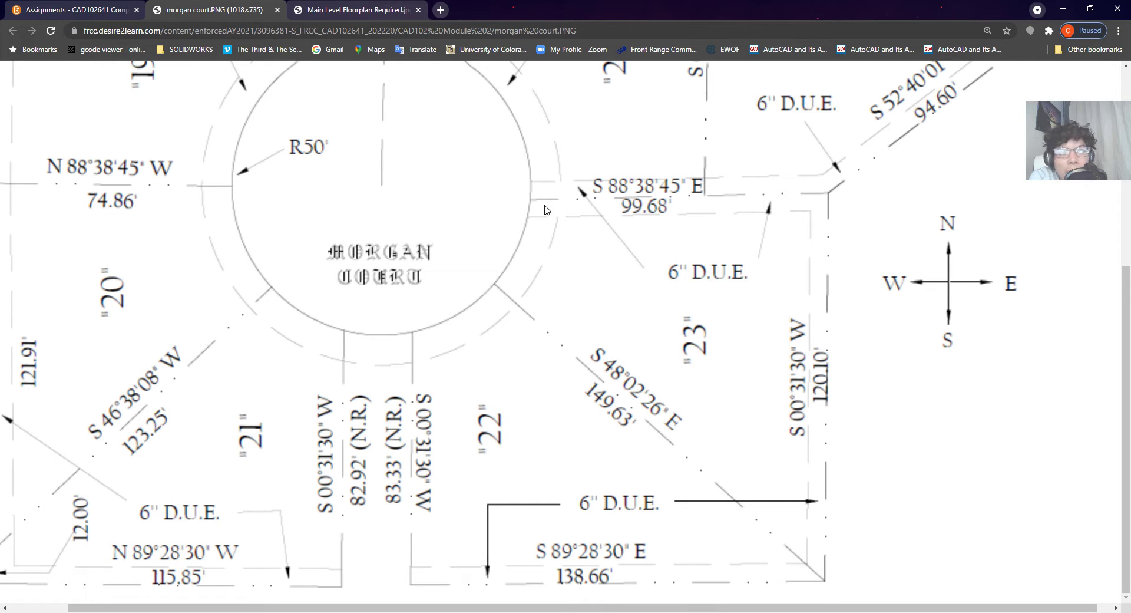
Switch back to AutoCAD and open the Drawing Units settings with the UNITS command.
{"action": "key", "text": "alt+Tab"}
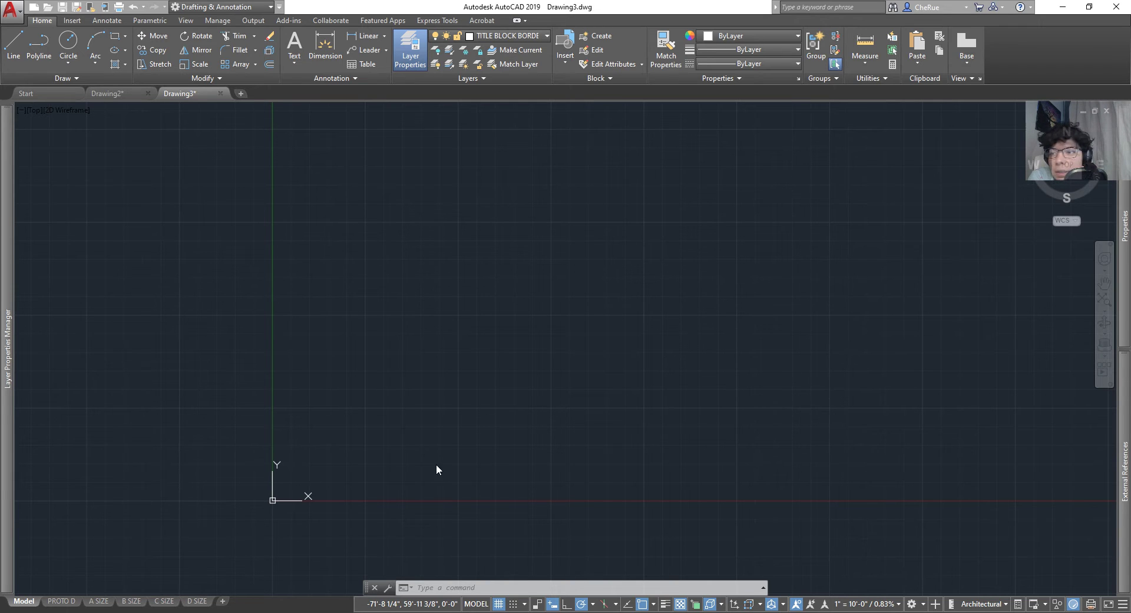
{"action": "scroll", "coordinate": [586, 467], "scroll_direction": "down", "scroll_amount": 1}
{"action": "middle_click_drag", "start_coordinate": [598, 383], "coordinate": [403, 443]}
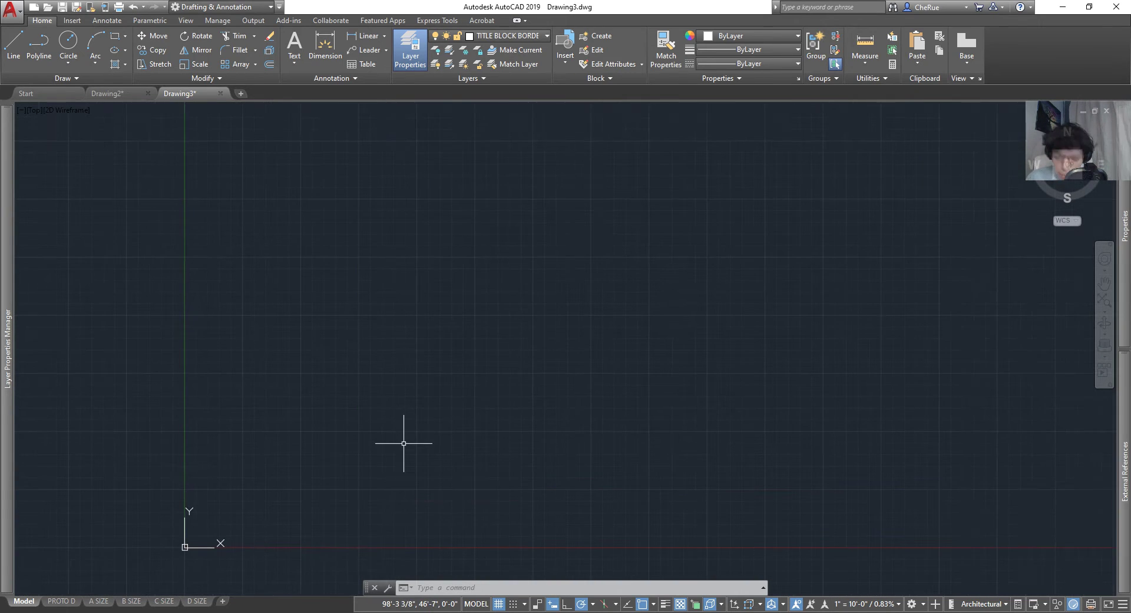
{"action": "type", "text": "ynit"}
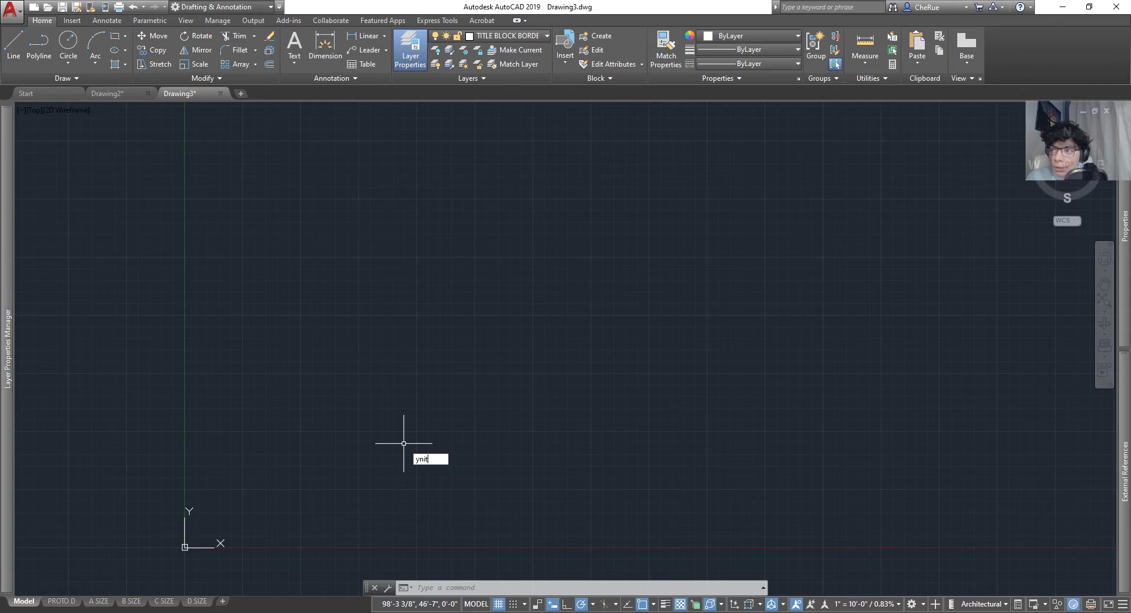
{"action": "key", "text": "BackSpace"}
{"action": "key", "text": "BackSpace"}
{"action": "key", "text": "BackSpace"}
{"action": "key", "text": "BackSpace"}
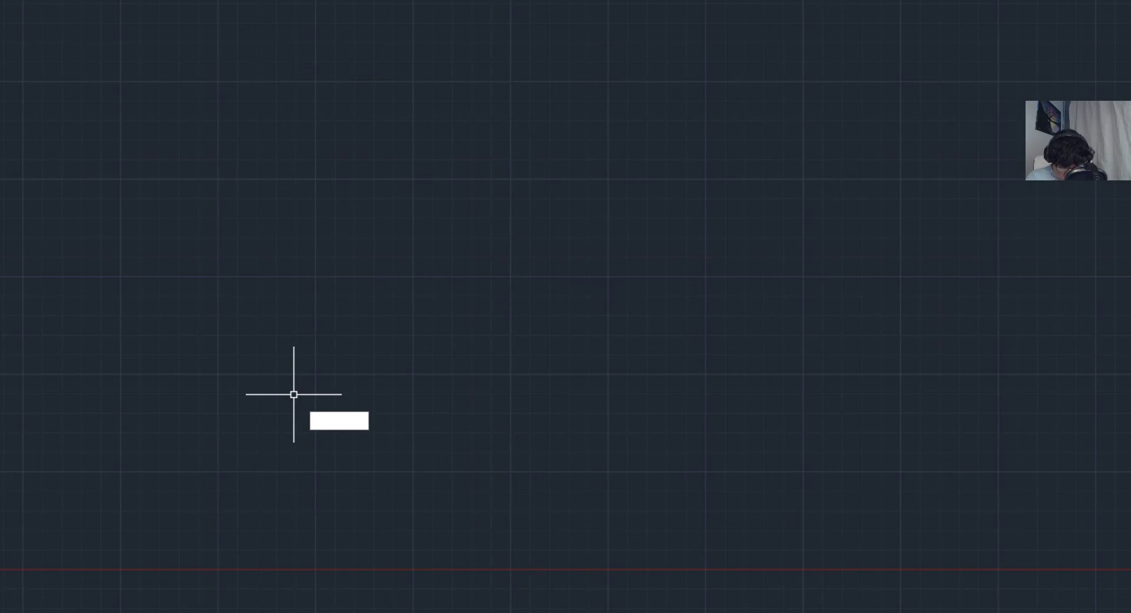
{"action": "type", "text": "units"}
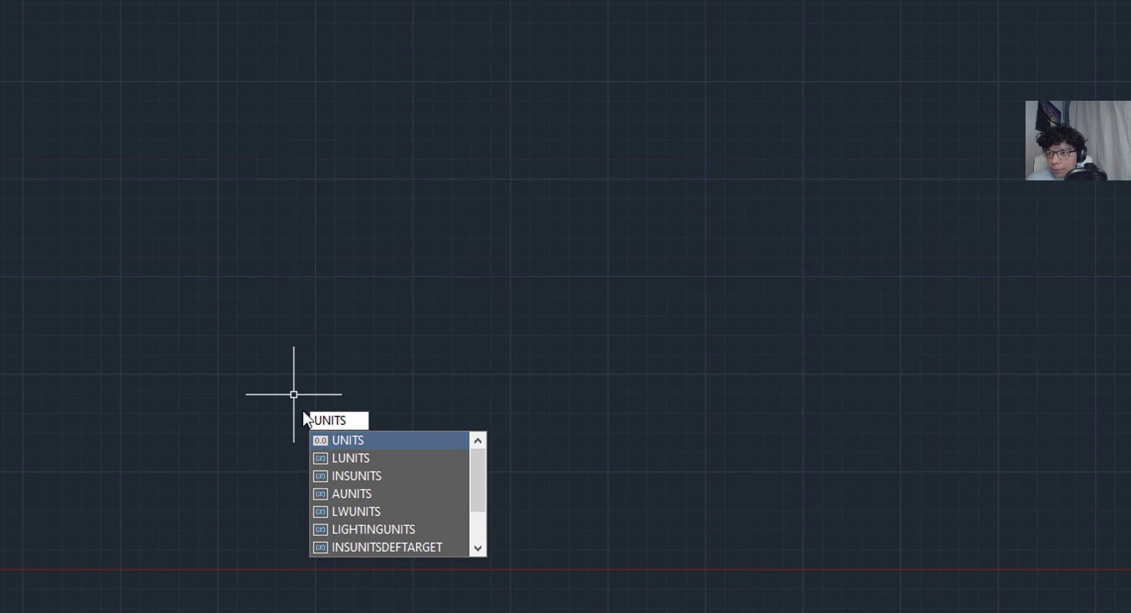
{"action": "left_click", "coordinate": [332, 440]}
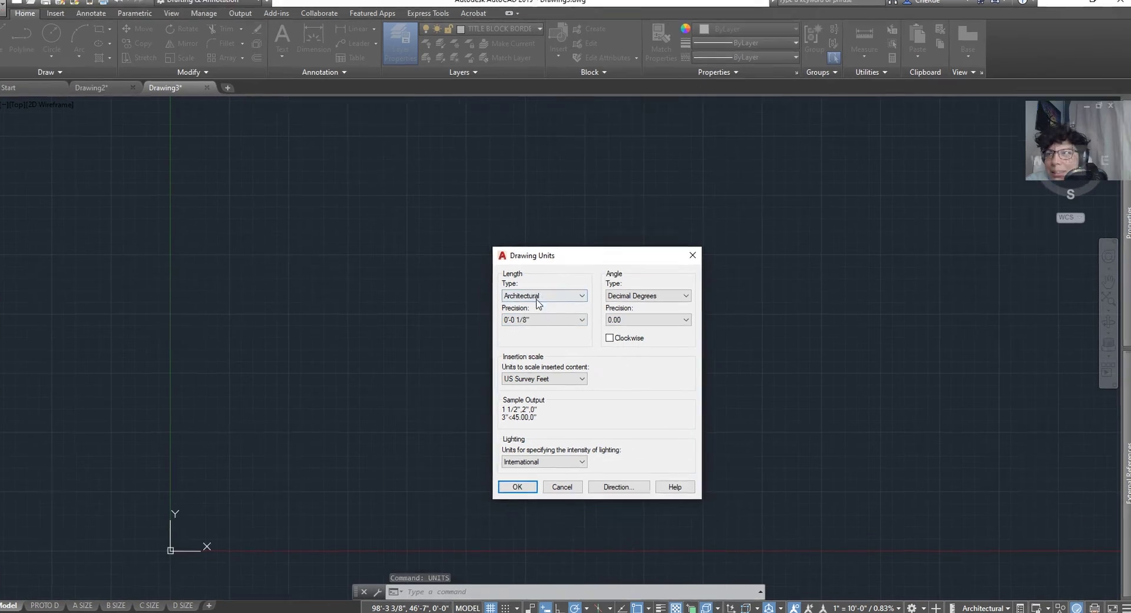
Set the angle type to Surveyor's Units with precision N 0d00'00" E and accept the units, keeping US Survey Feet for insertion.
{"action": "left_click", "coordinate": [532, 318]}
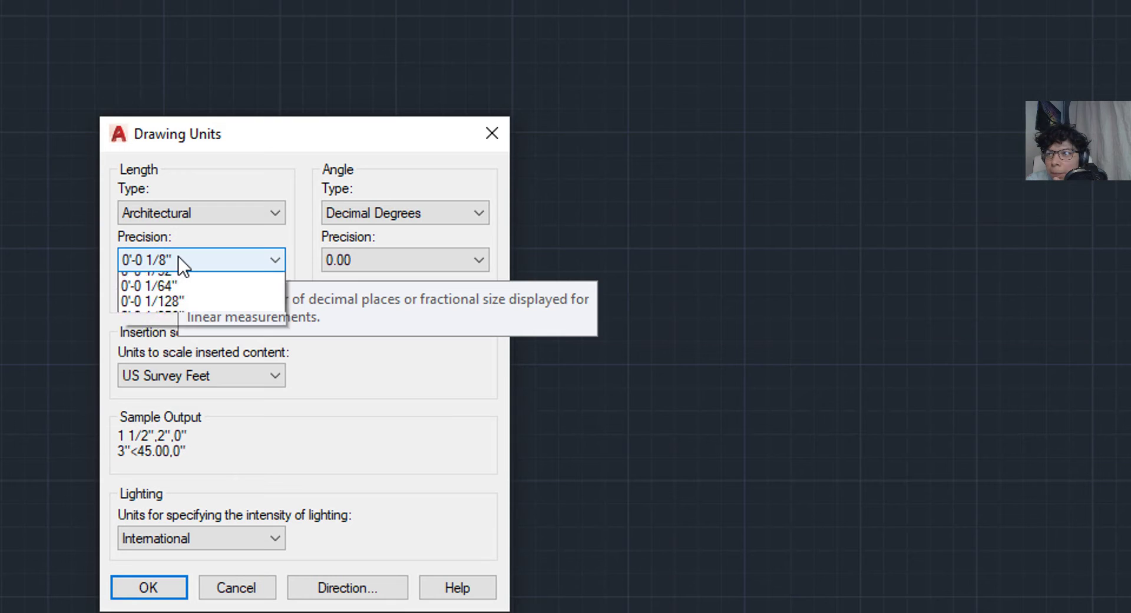
{"action": "left_click", "coordinate": [180, 325]}
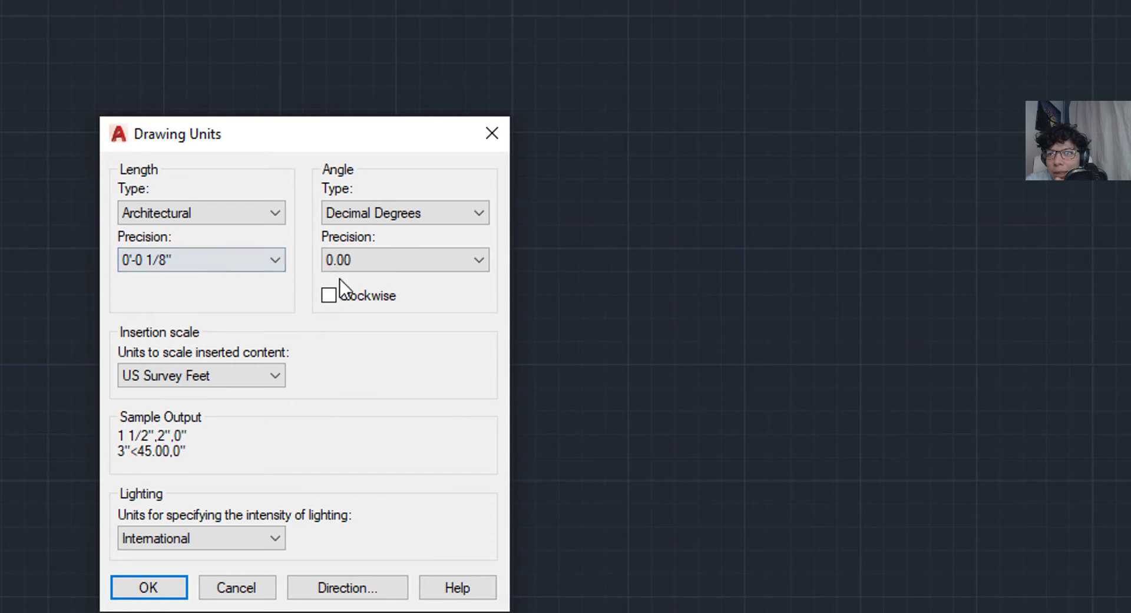
{"action": "left_click", "coordinate": [400, 212]}
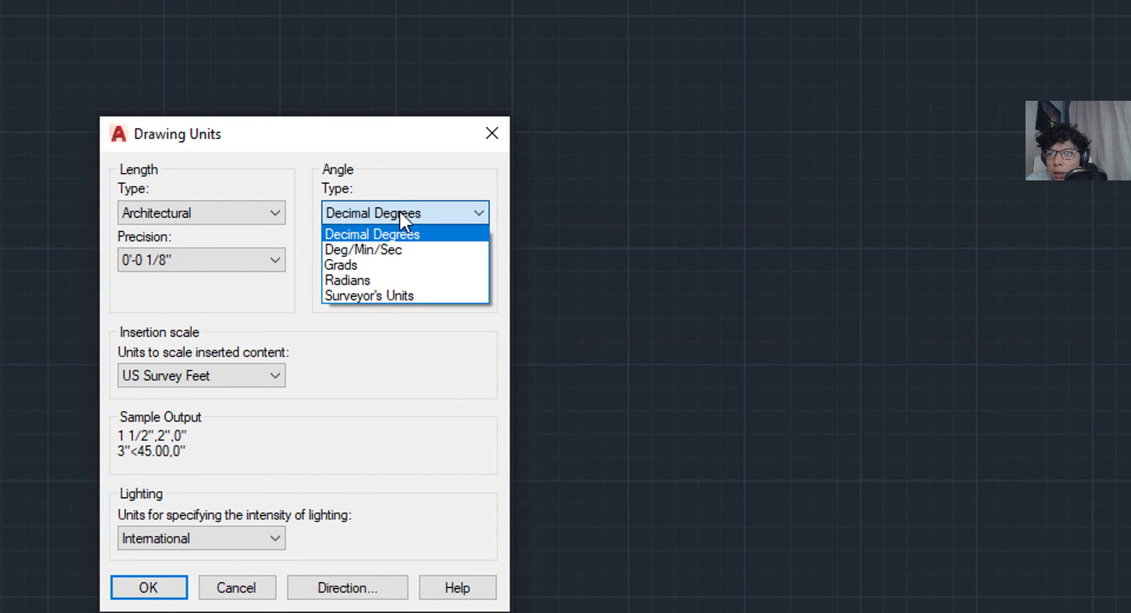
{"action": "left_click", "coordinate": [390, 296]}
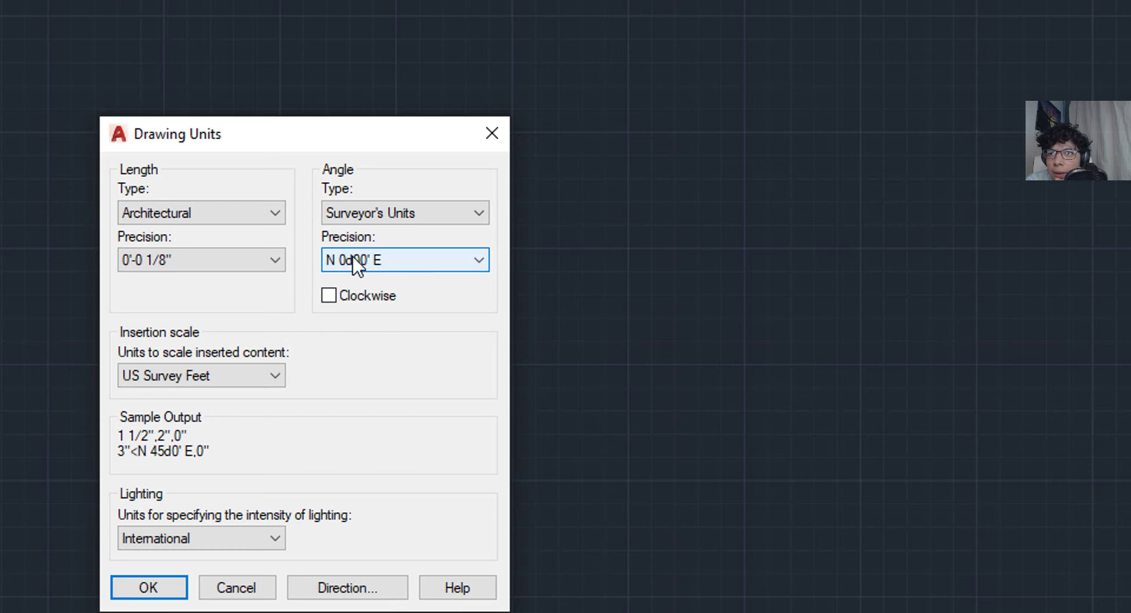
{"action": "left_click", "coordinate": [423, 259]}
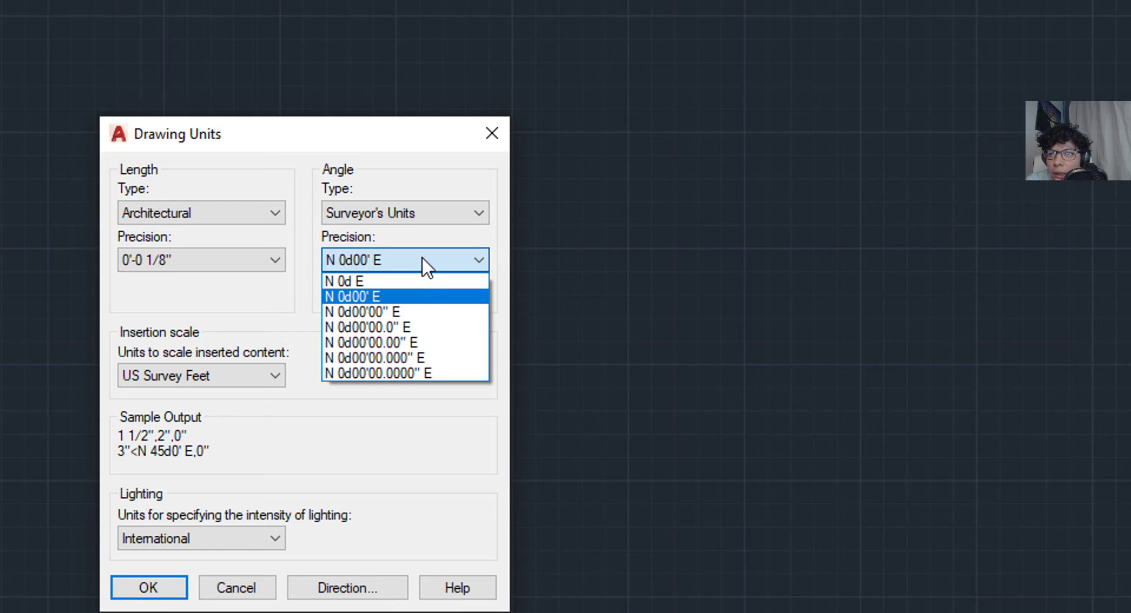
{"action": "left_click", "coordinate": [419, 313]}
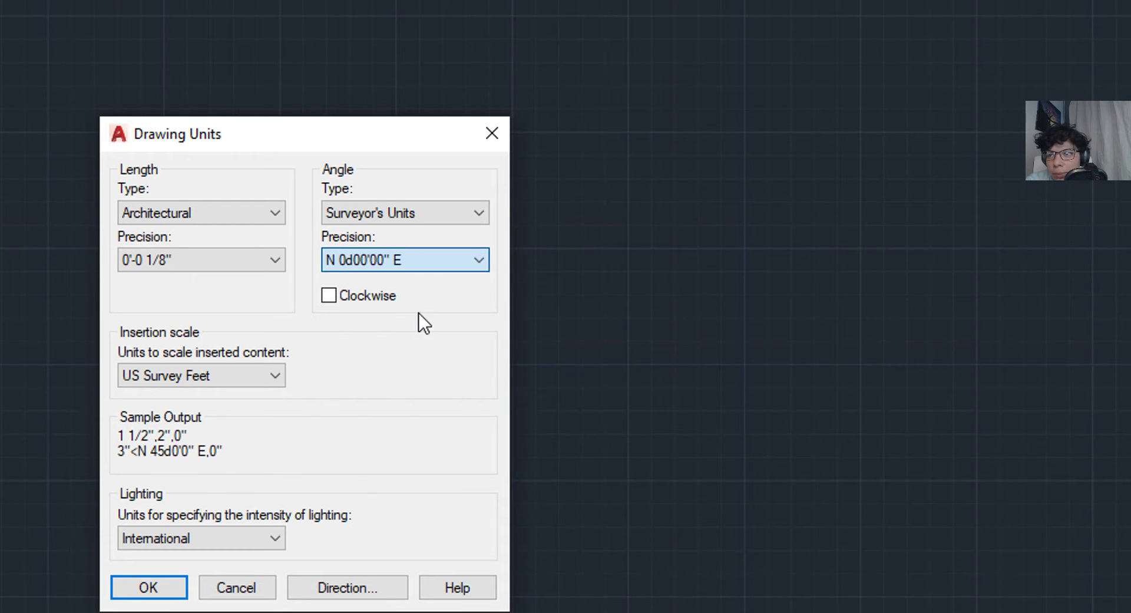
{"action": "left_click", "coordinate": [166, 586]}
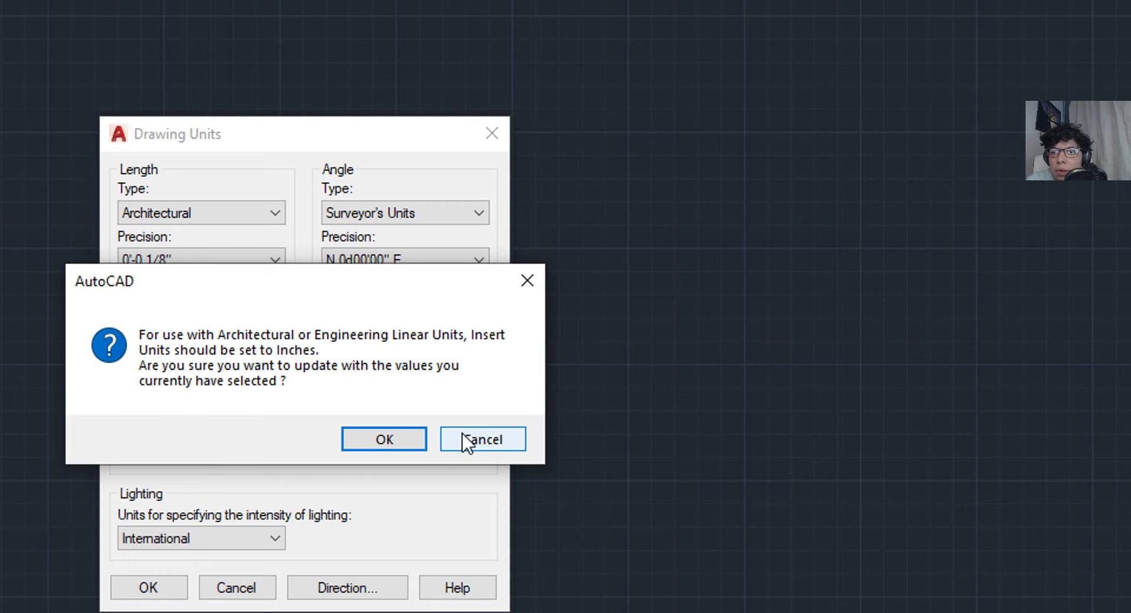
{"action": "left_click", "coordinate": [384, 439]}
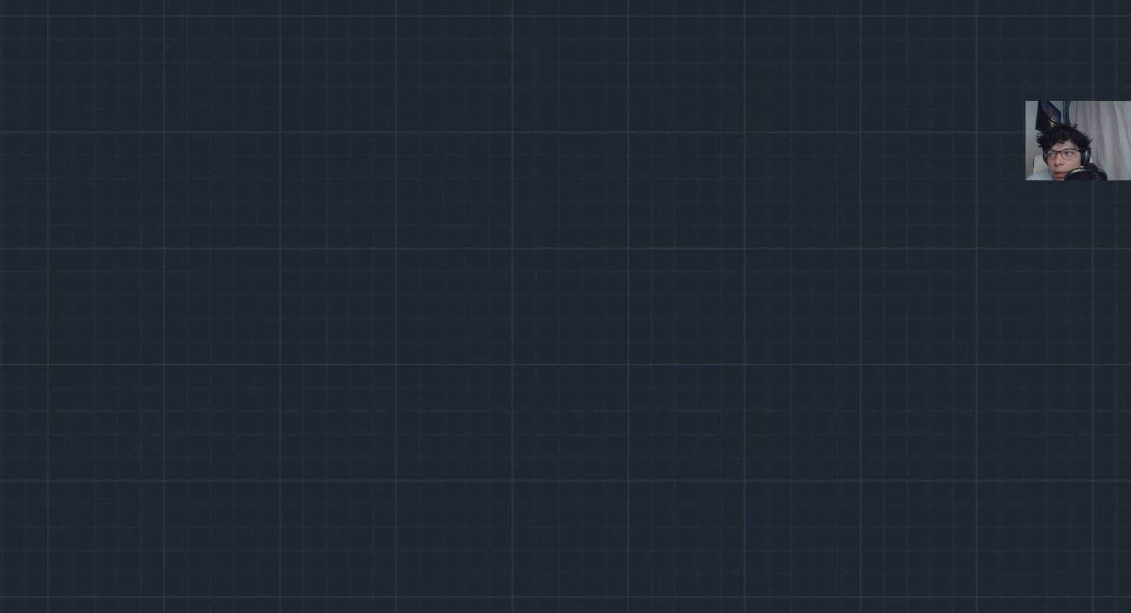
Make C-PROP the current layer and start a line at 0,0.
{"action": "left_click", "coordinate": [489, 35]}
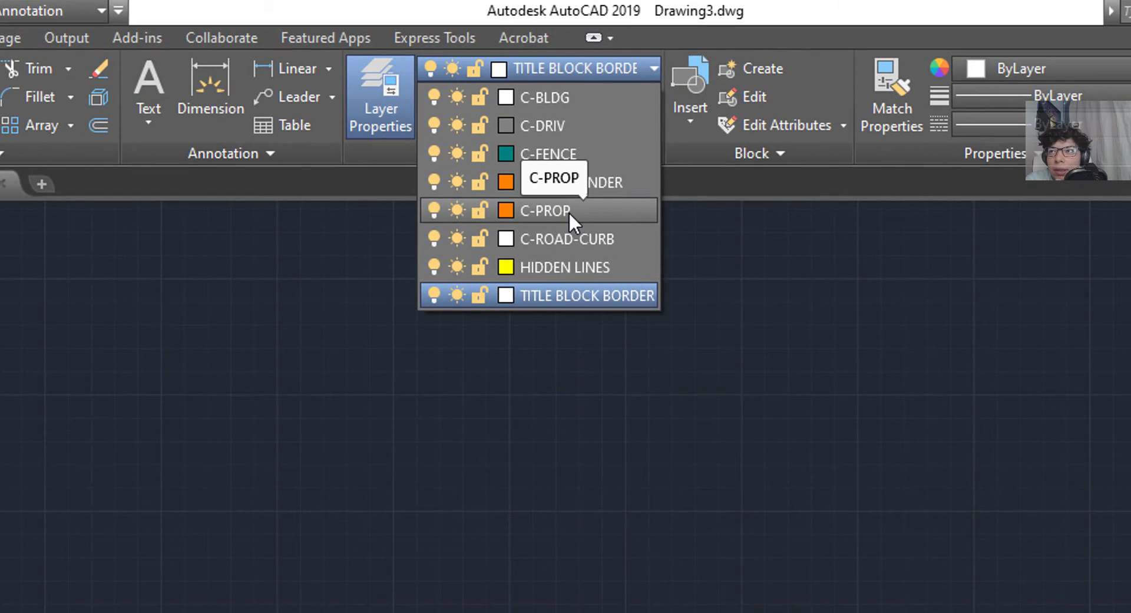
{"action": "left_click", "coordinate": [568, 211]}
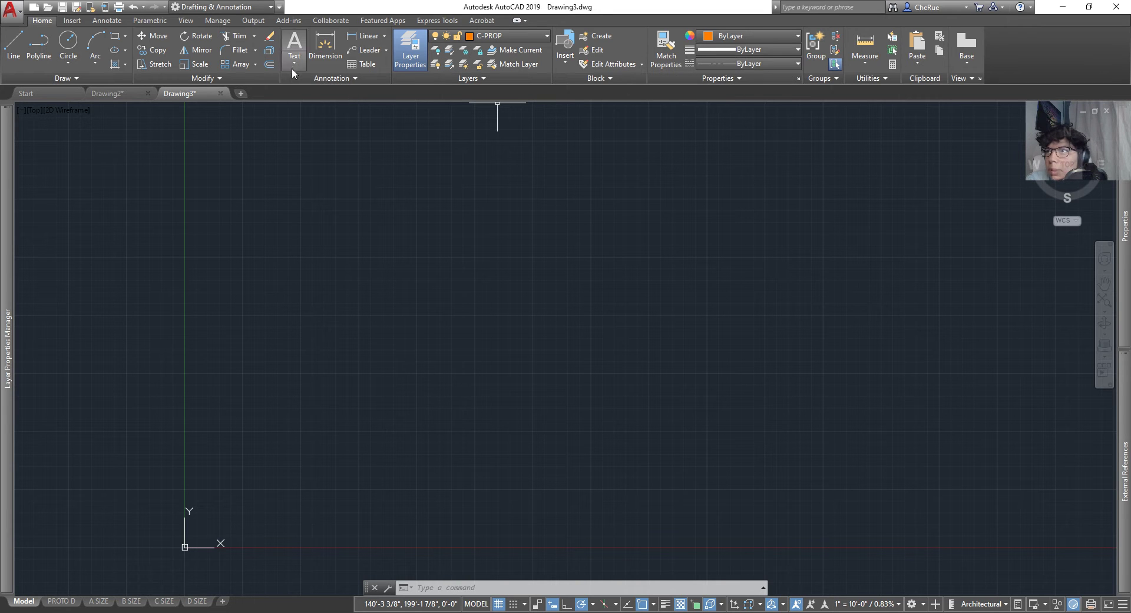
{"action": "left_click", "coordinate": [9, 47]}
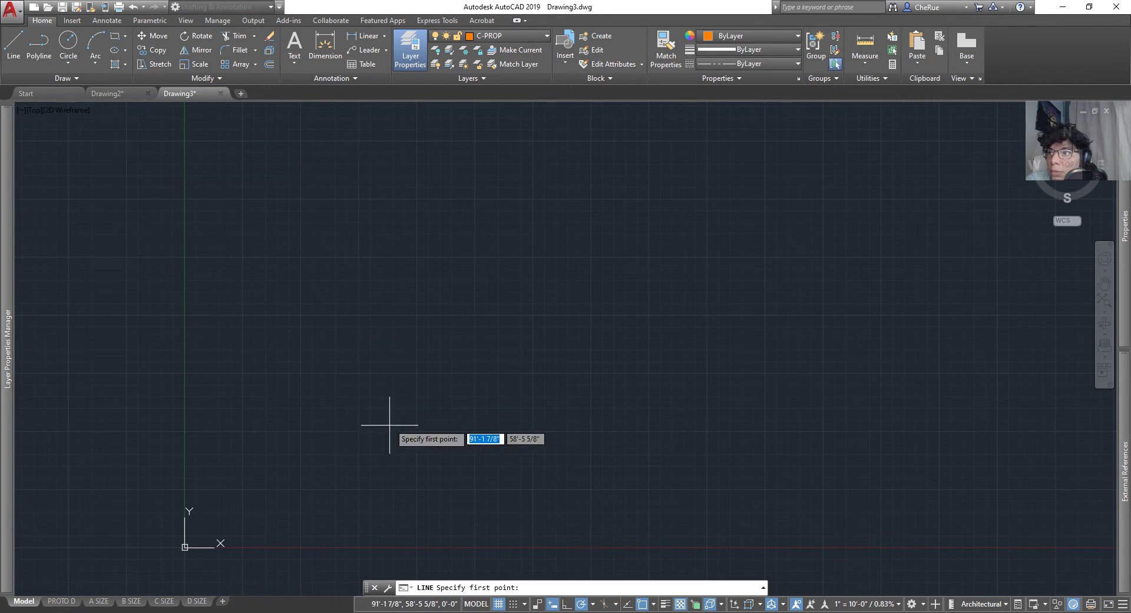
{"action": "middle_click_drag", "start_coordinate": [391, 435], "coordinate": [586, 252]}
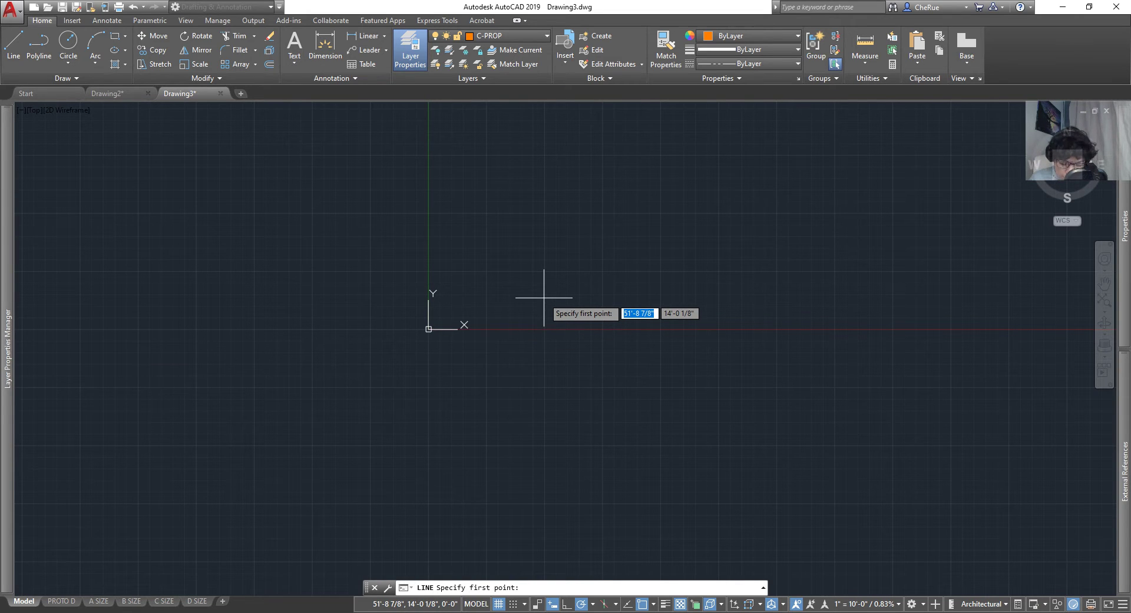
{"action": "type", "text": "0,0"}
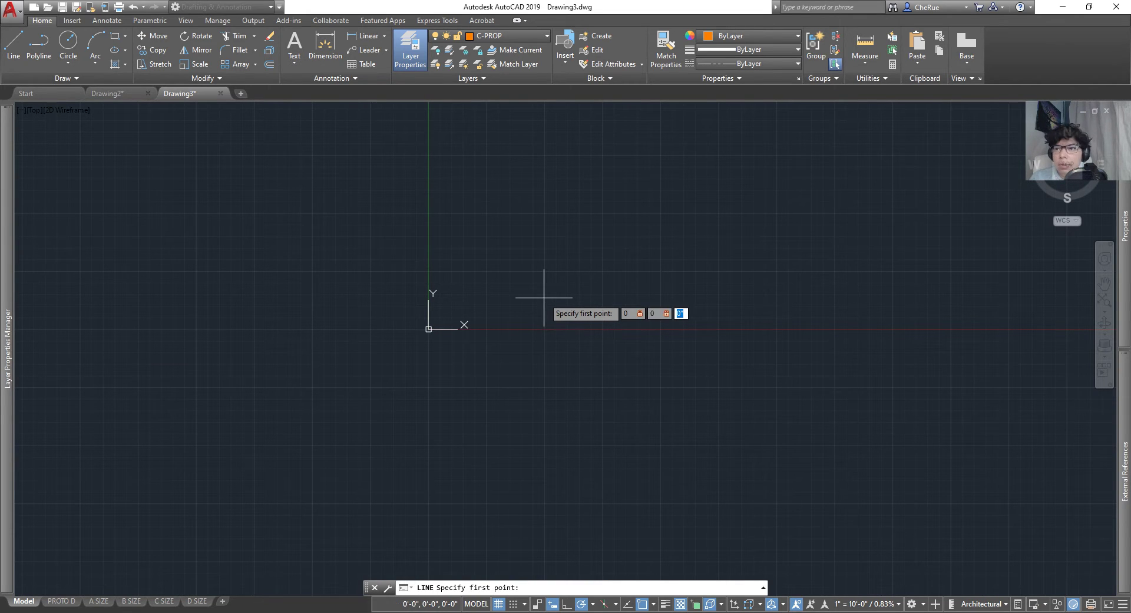
{"action": "key", "text": "Return"}
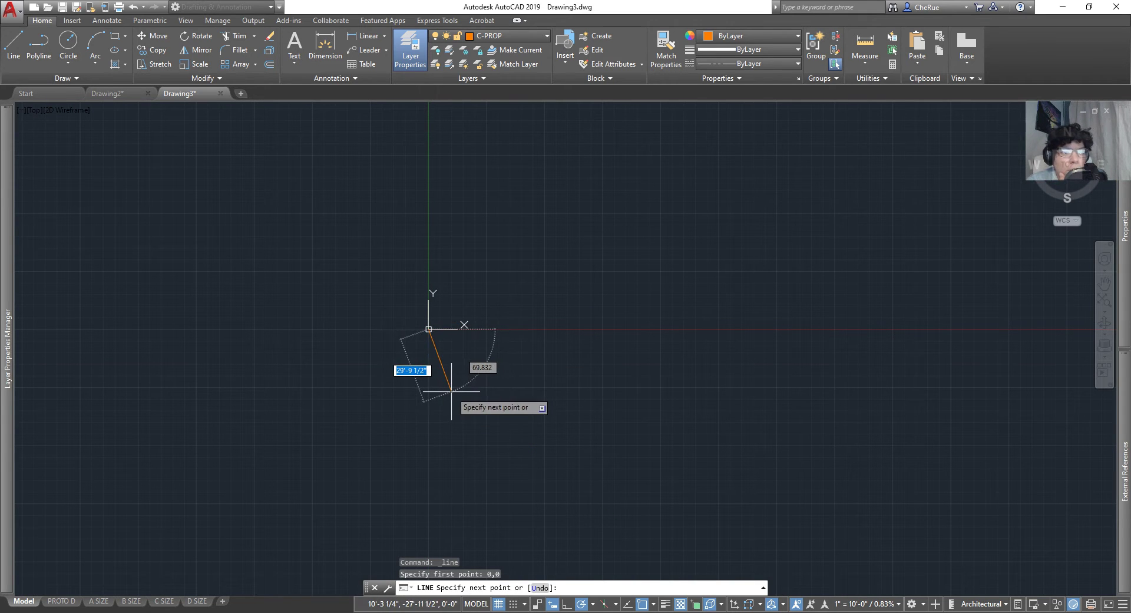
Switch to the Morgan Court plan in the browser, read the bearing and distance of lot 22's west boundary, and return to AutoCAD.
{"action": "key", "text": "alt+Tab"}
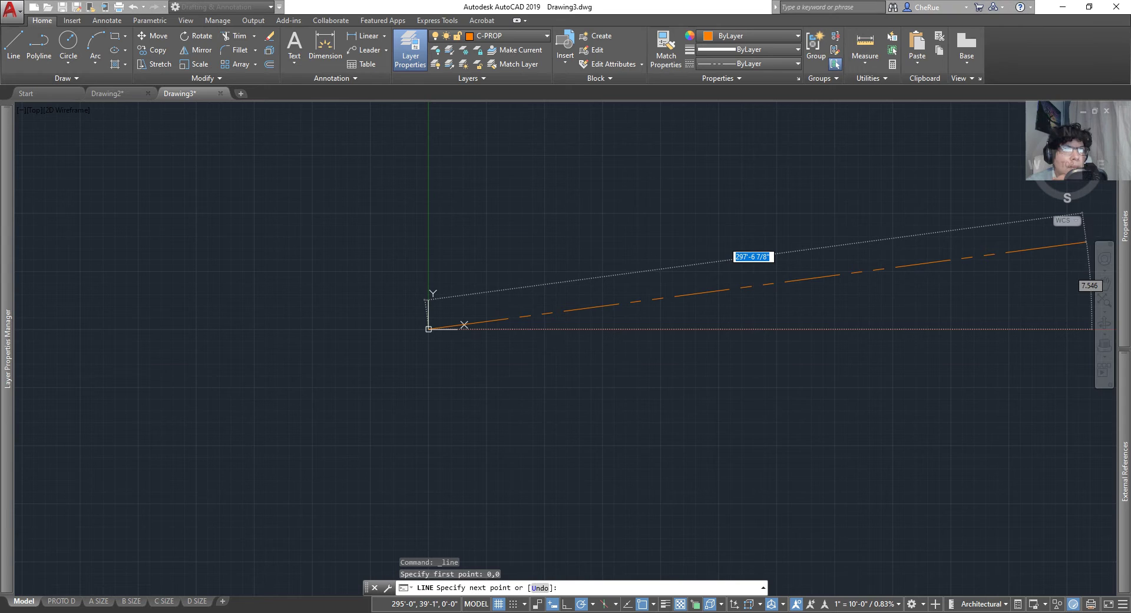
{"action": "left_click_drag", "start_coordinate": [702, 58], "coordinate": [665, 50]}
{"action": "double_click", "coordinate": [865, 41]}
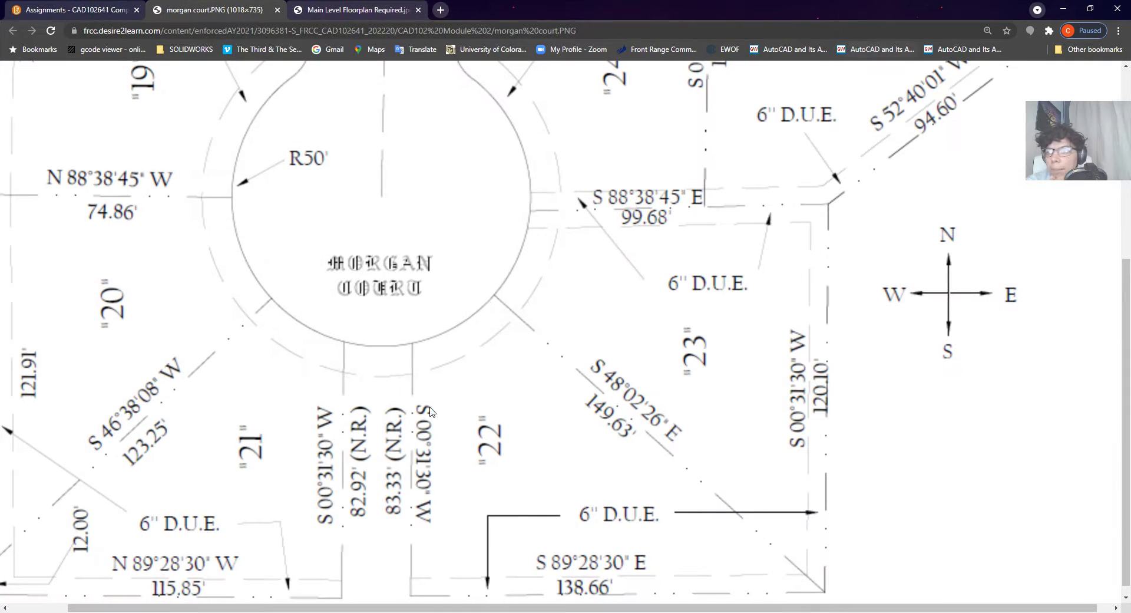
{"action": "scroll", "coordinate": [438, 415], "scroll_direction": "down", "scroll_amount": 1}
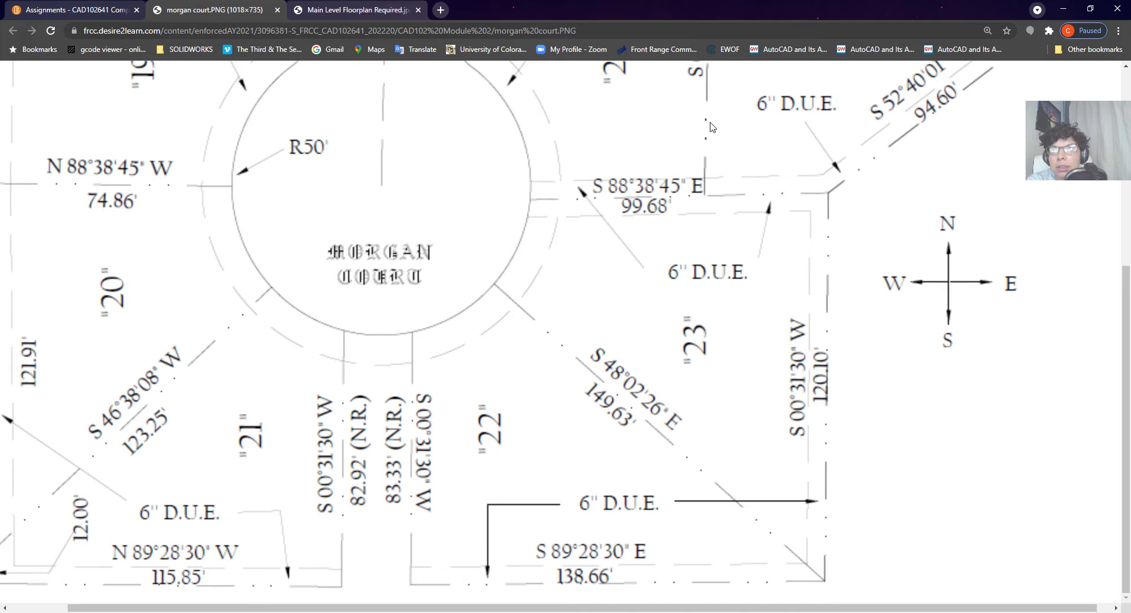
{"action": "left_click_drag", "start_coordinate": [589, 9], "coordinate": [1130, 162]}
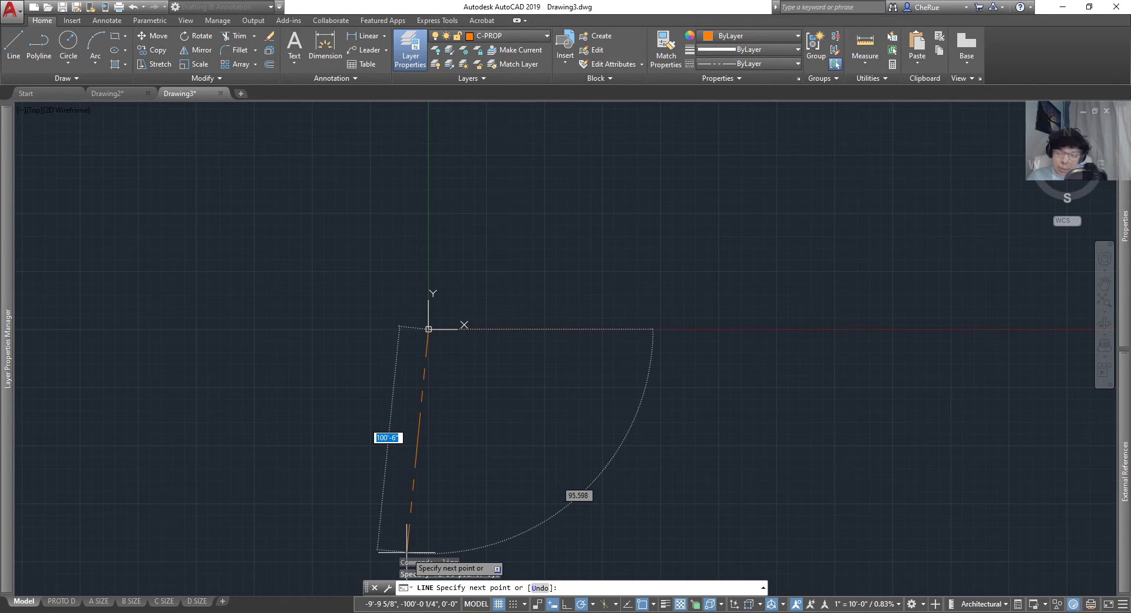
{"action": "key", "text": "F8"}
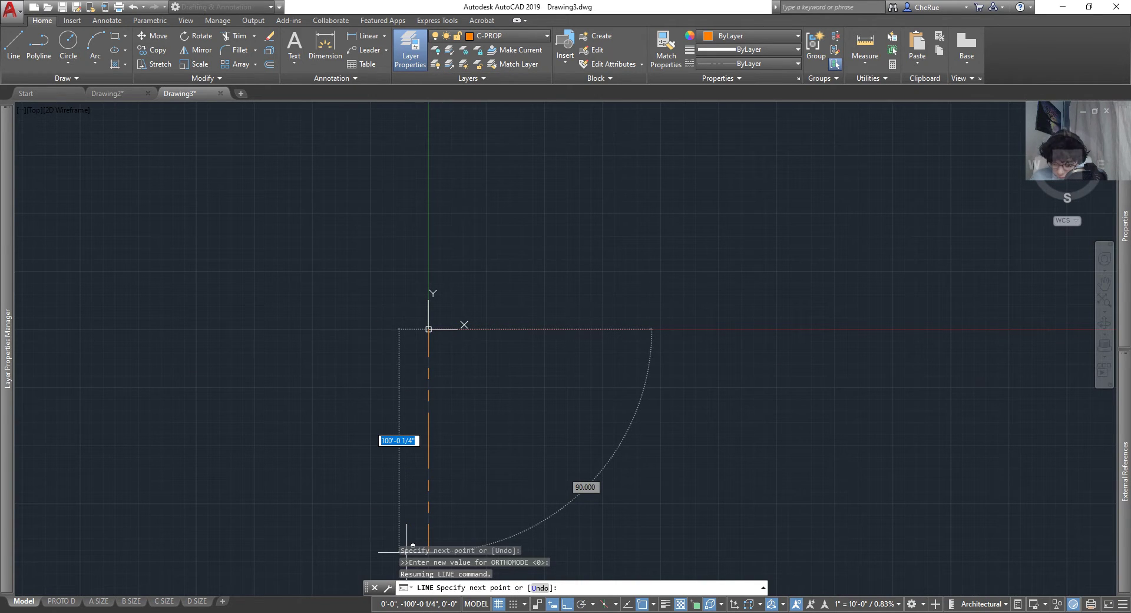
{"action": "type", "text": "@"}
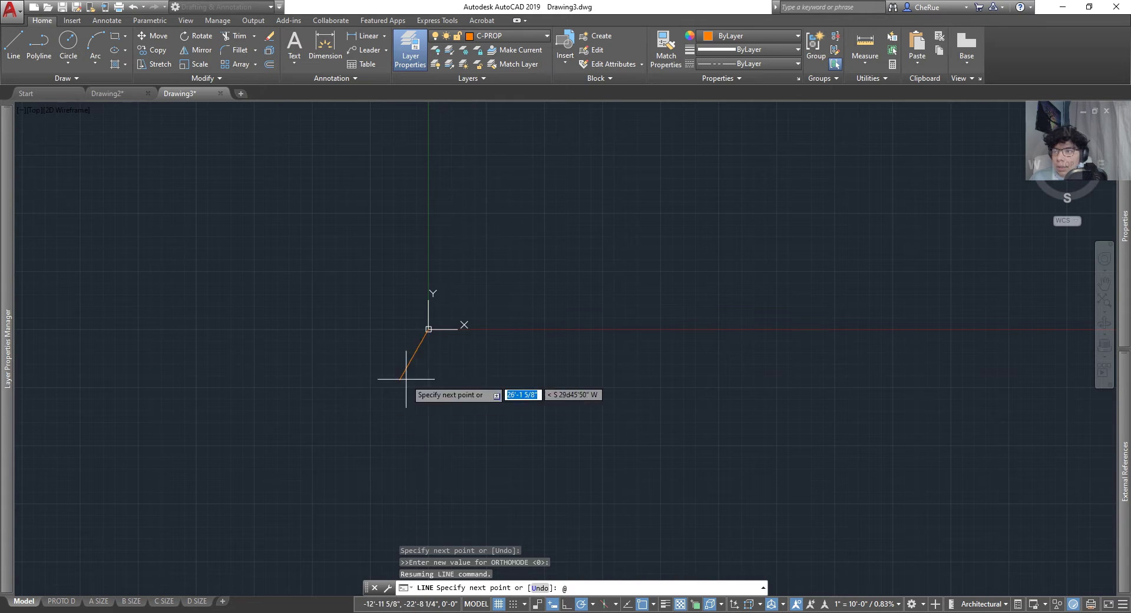
{"action": "scroll", "coordinate": [434, 428], "scroll_direction": "up", "scroll_amount": 2}
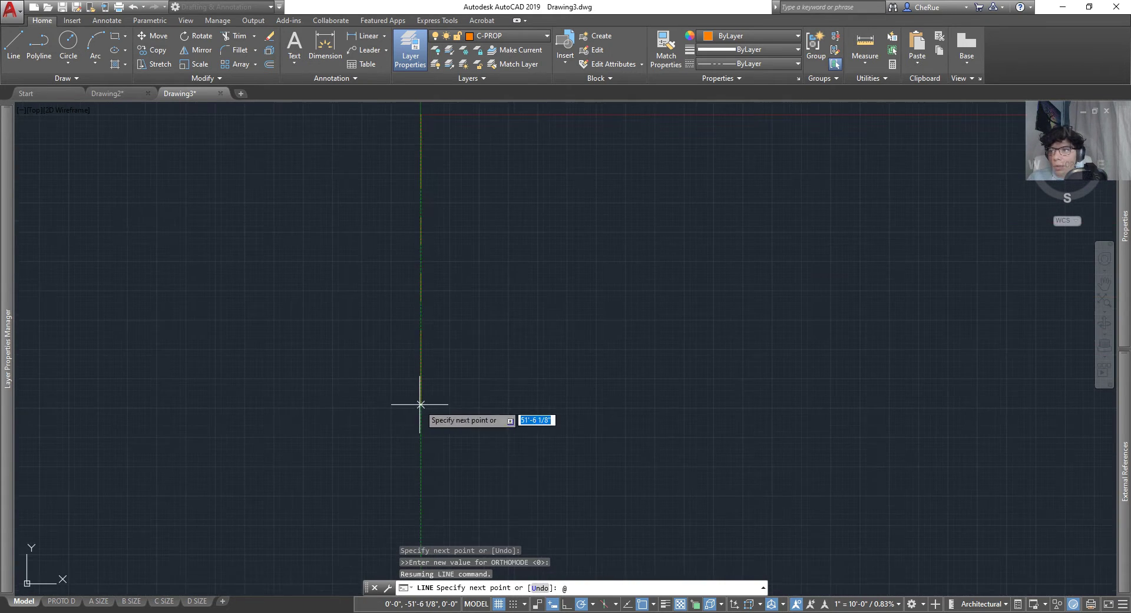
{"action": "key", "text": "Escape"}
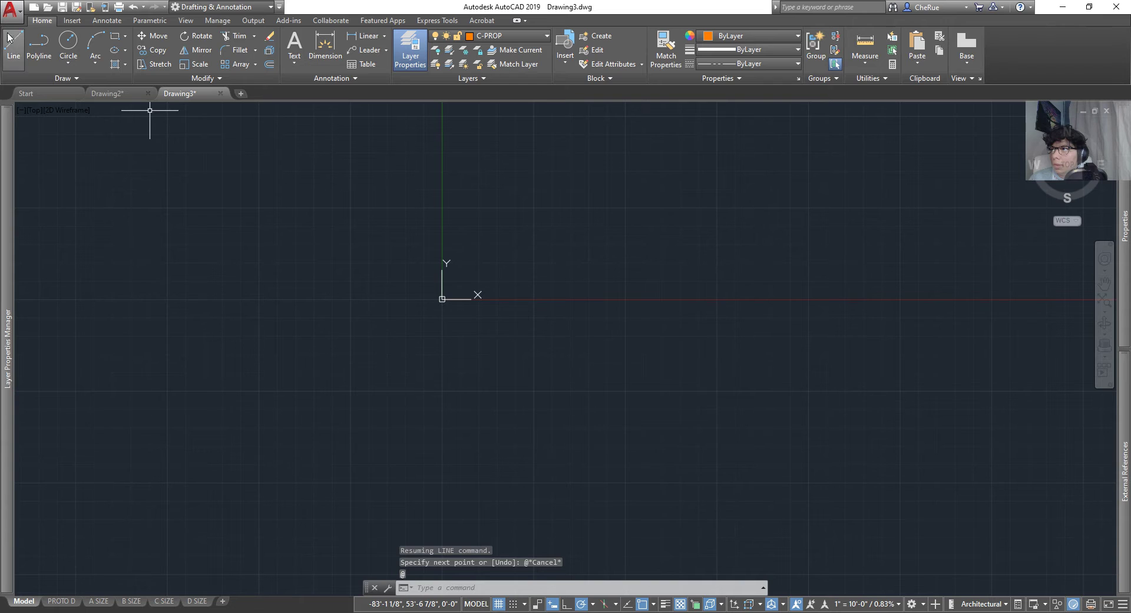
Start a line at 0,0,0 and draw lot 22's west boundary 83.33' long at bearing S00D31'30"W.
{"action": "key", "text": "space"}
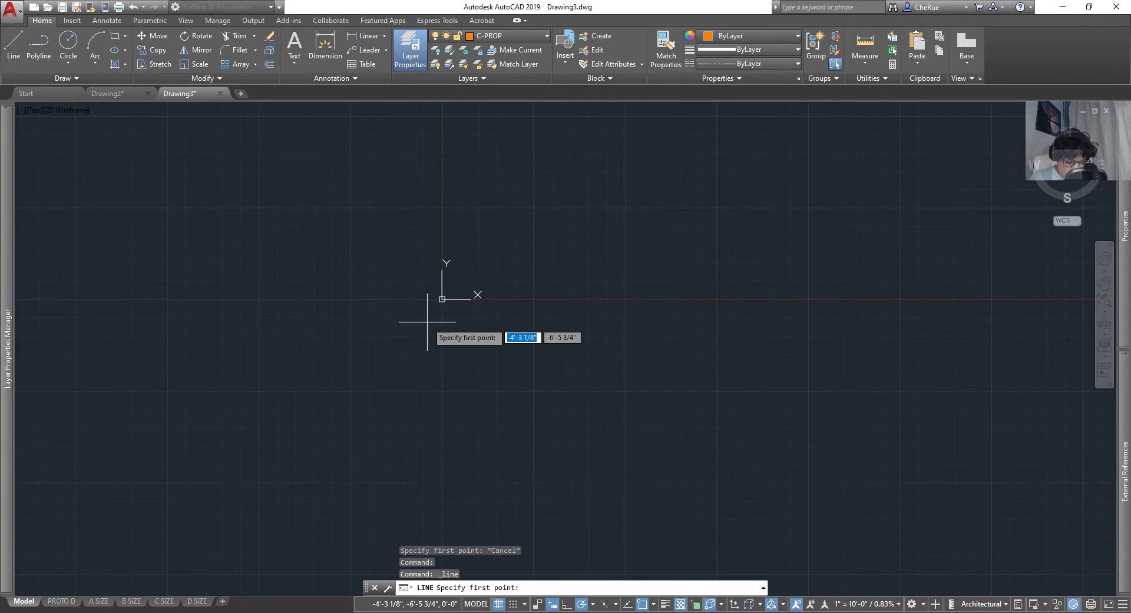
{"action": "type", "text": "0,0,0"}
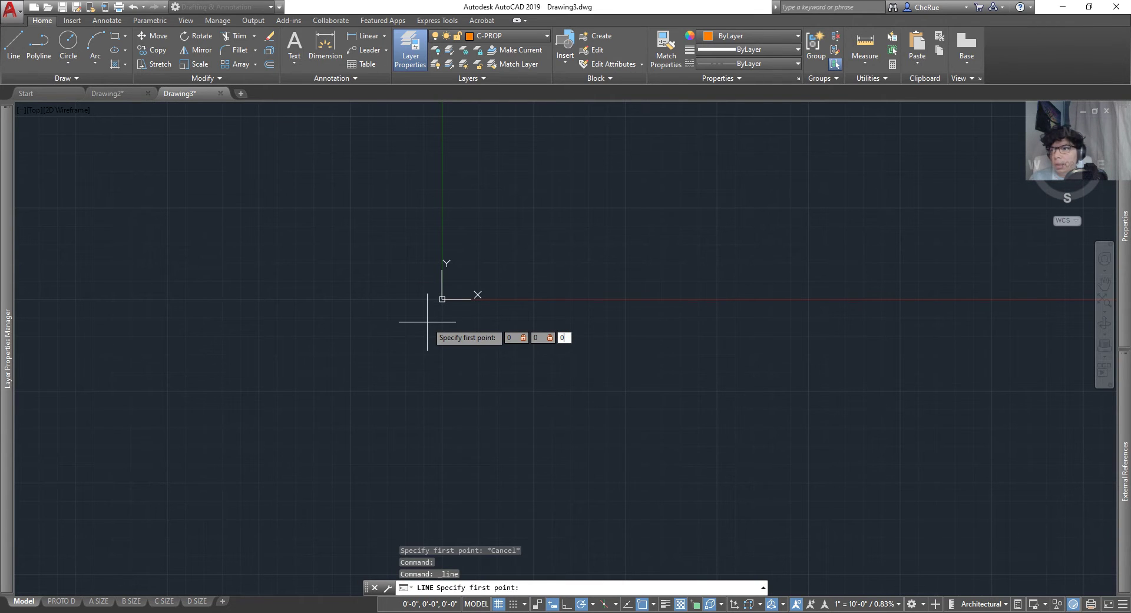
{"action": "key", "text": "Return"}
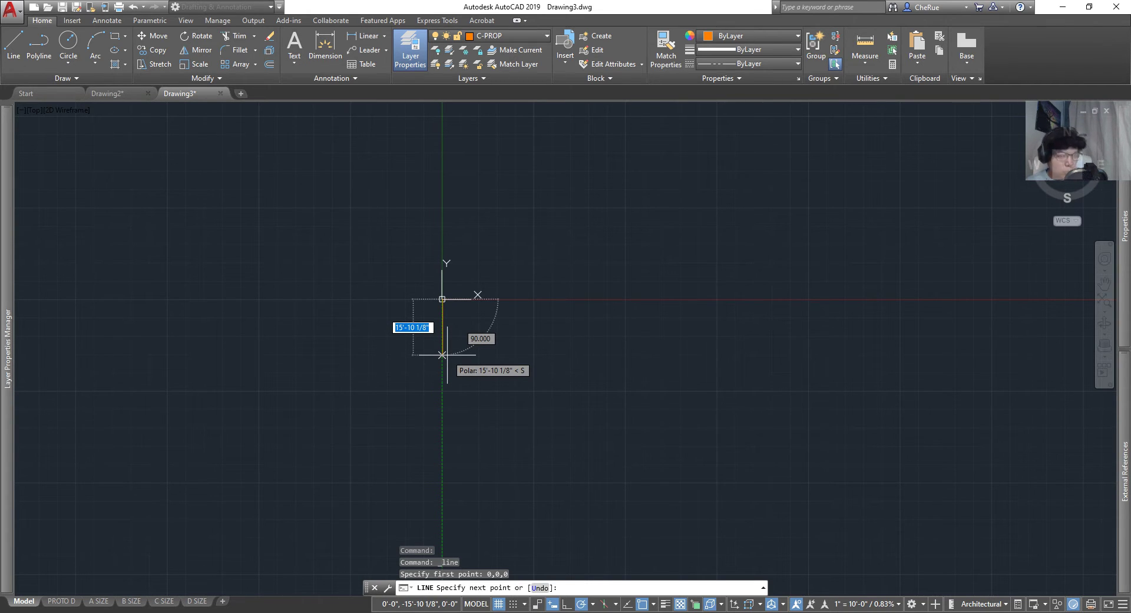
{"action": "type", "text": "83.33"}
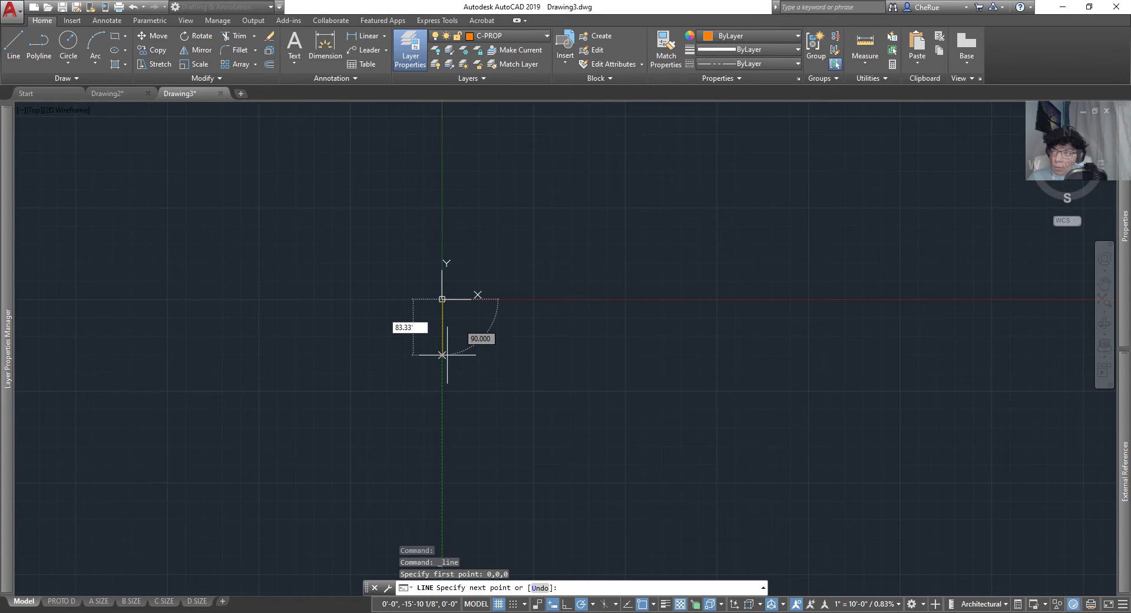
{"action": "key", "text": "Tab"}
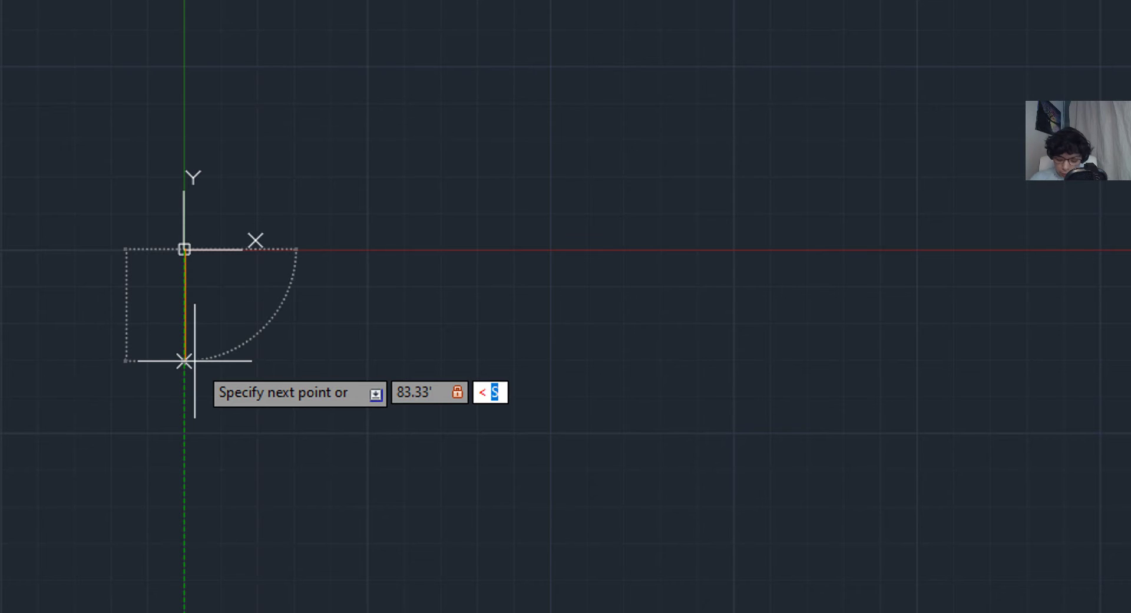
{"action": "type", "text": "S"}
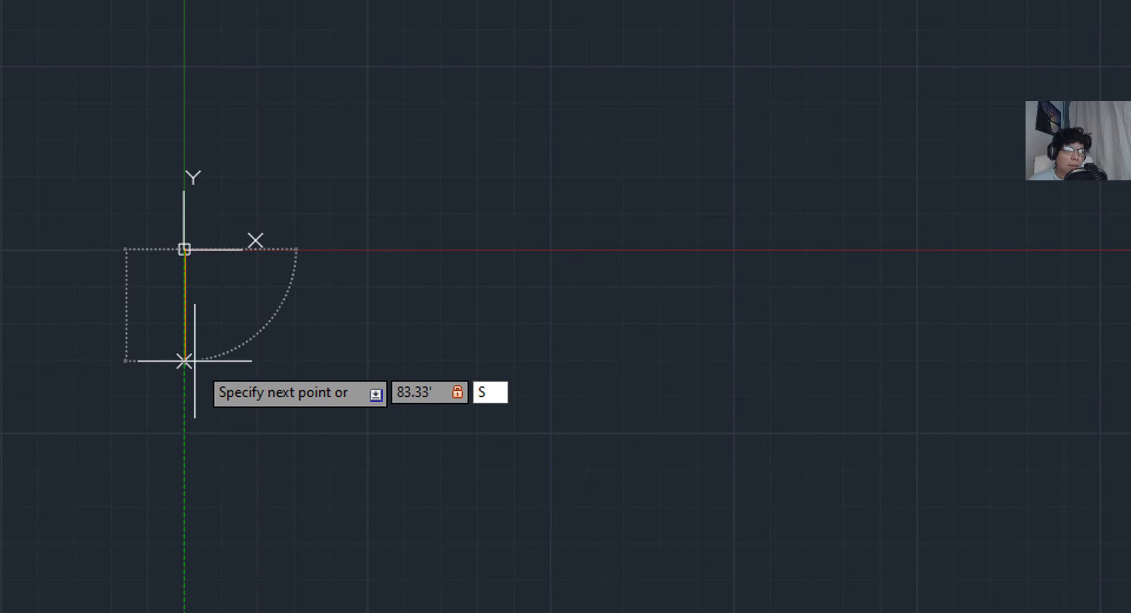
{"action": "type", "text": "0"}
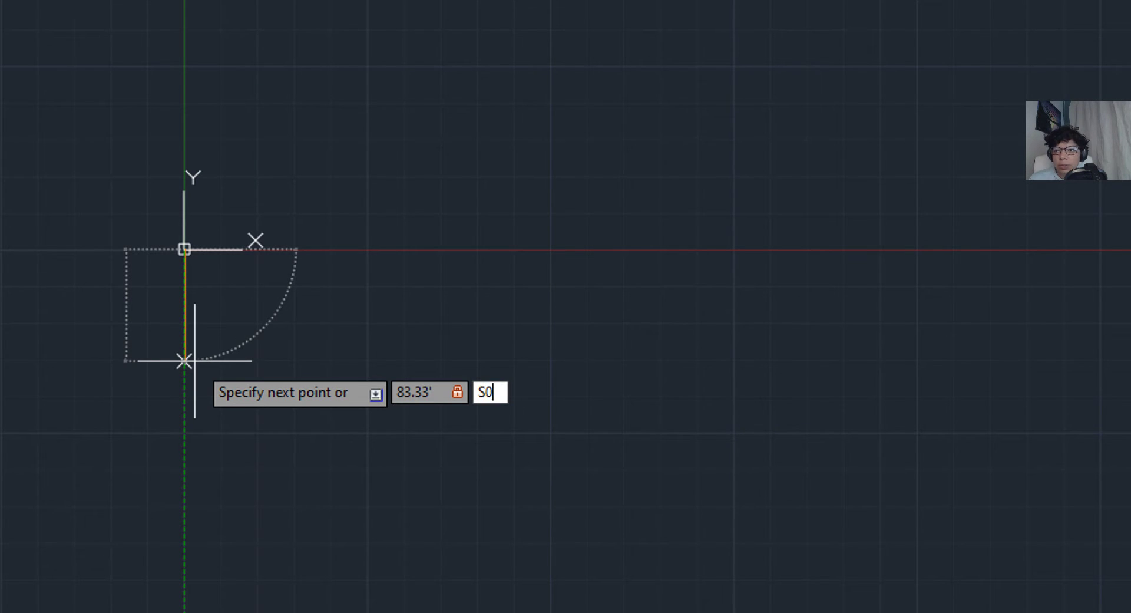
{"action": "type", "text": "0D"}
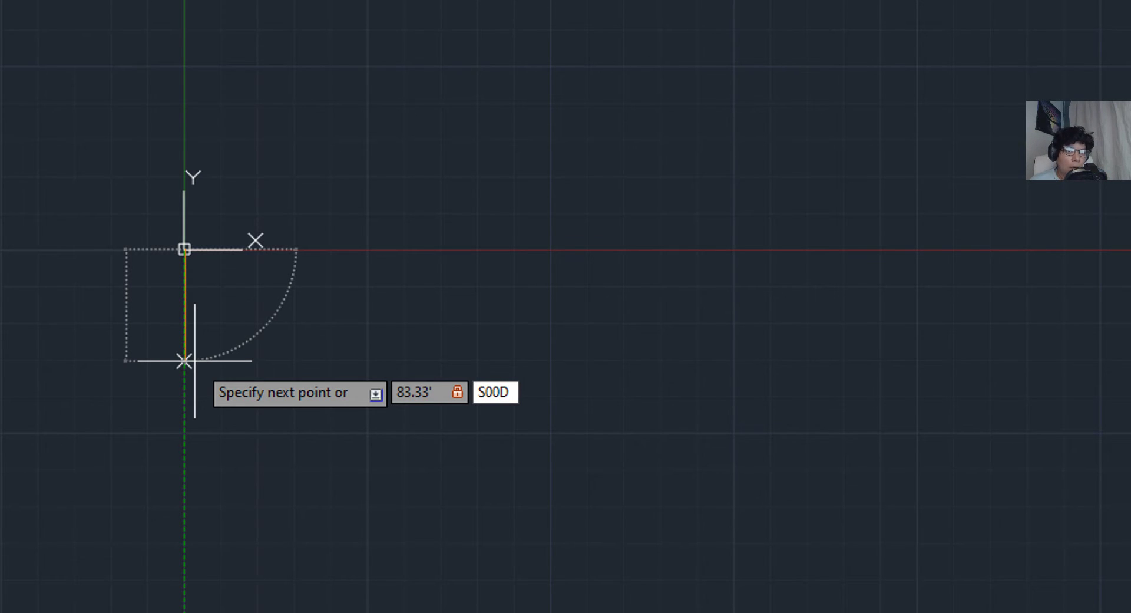
{"action": "type", "text": "31'"}
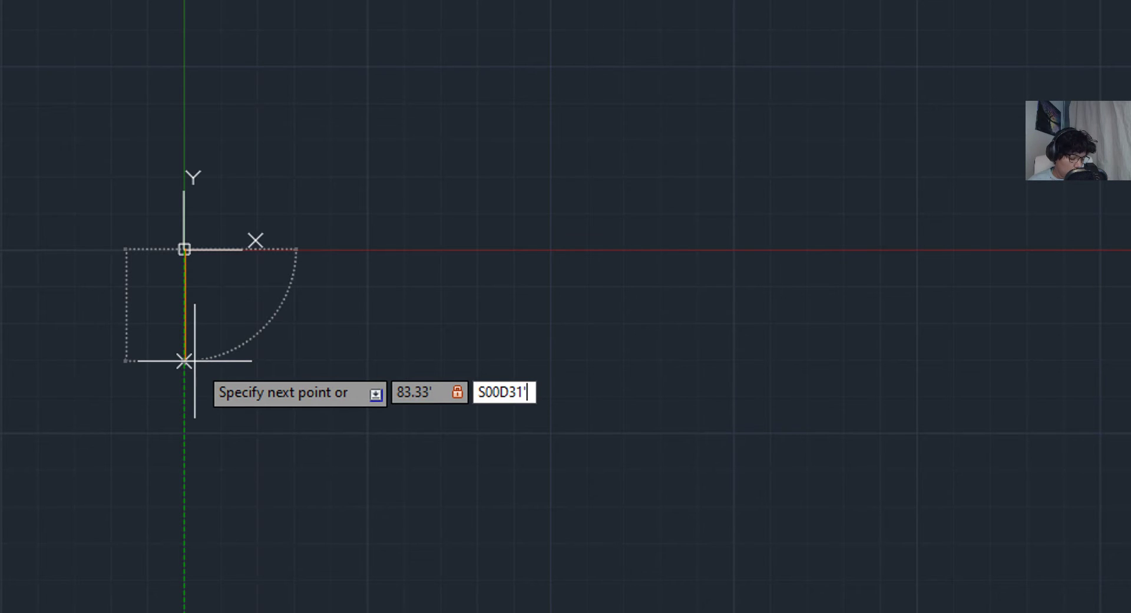
{"action": "type", "text": "30\""}
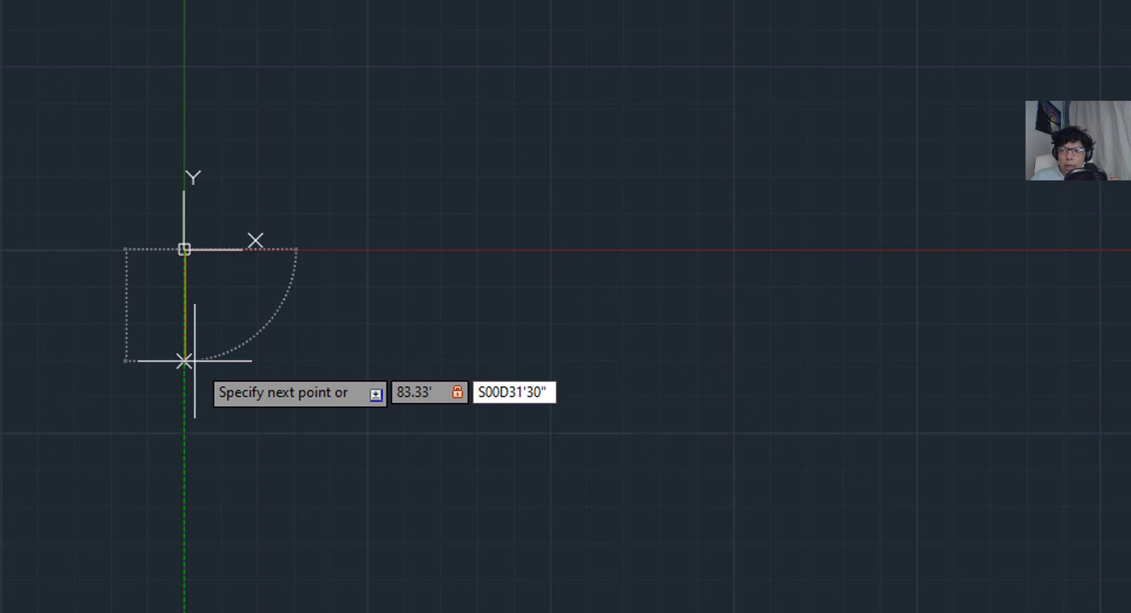
{"action": "type", "text": "W"}
{"action": "key", "text": "Return"}
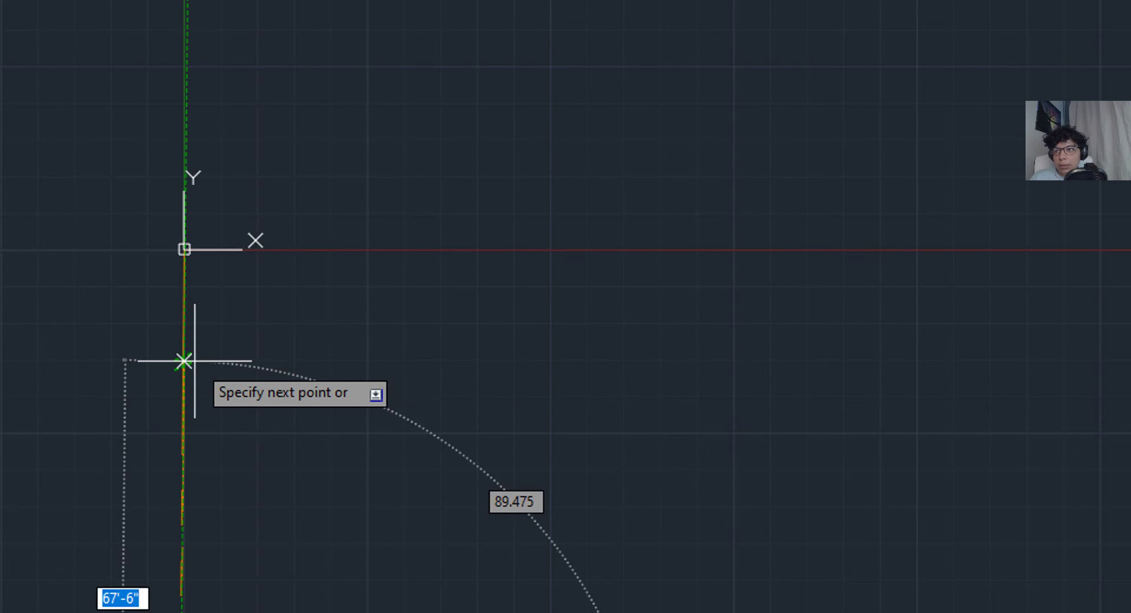
Continue the line from the west boundary's south end with the south boundary, 138.66' long at bearing S89D28'30"E.
{"action": "scroll", "coordinate": [192, 397], "scroll_direction": "down", "scroll_amount": 5}
{"action": "scroll", "coordinate": [192, 465], "scroll_direction": "up", "scroll_amount": 5}
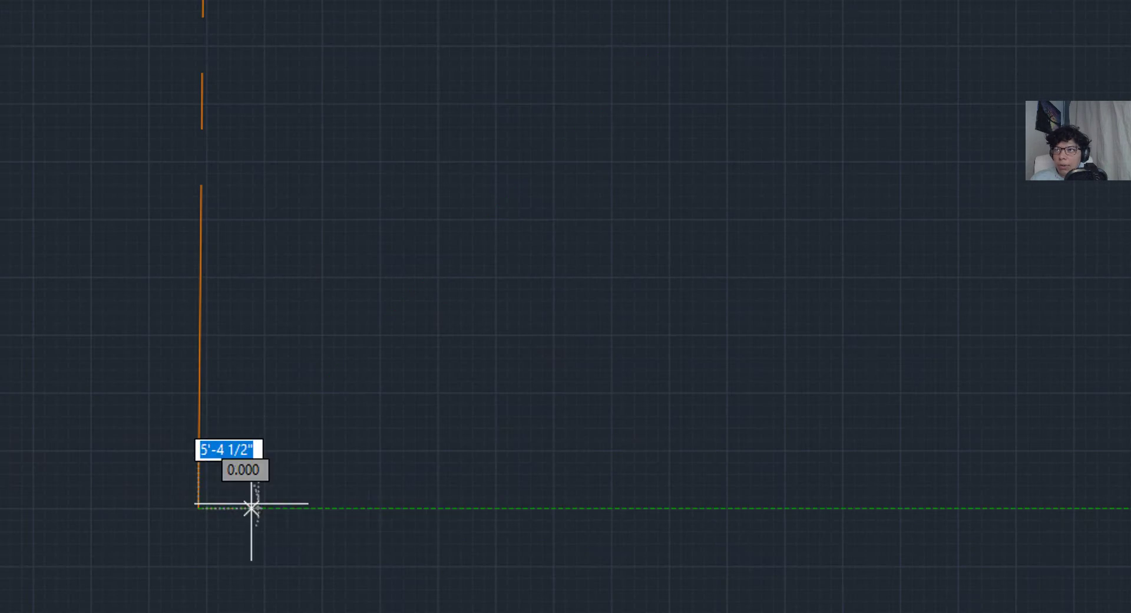
{"action": "scroll", "coordinate": [250, 505], "scroll_direction": "down", "scroll_amount": 2}
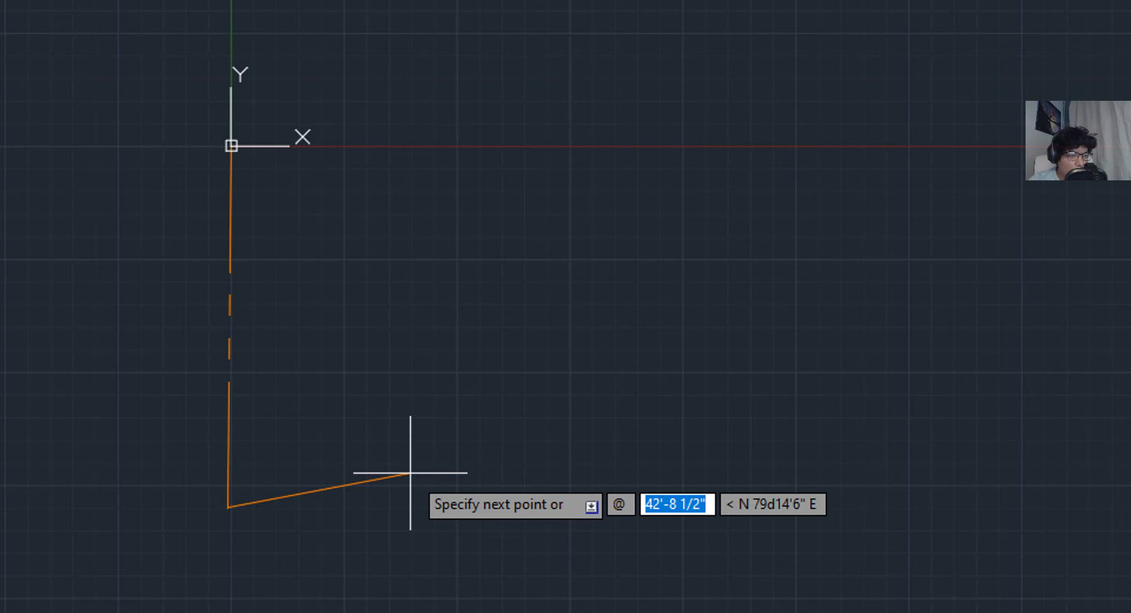
{"action": "type", "text": "138"}
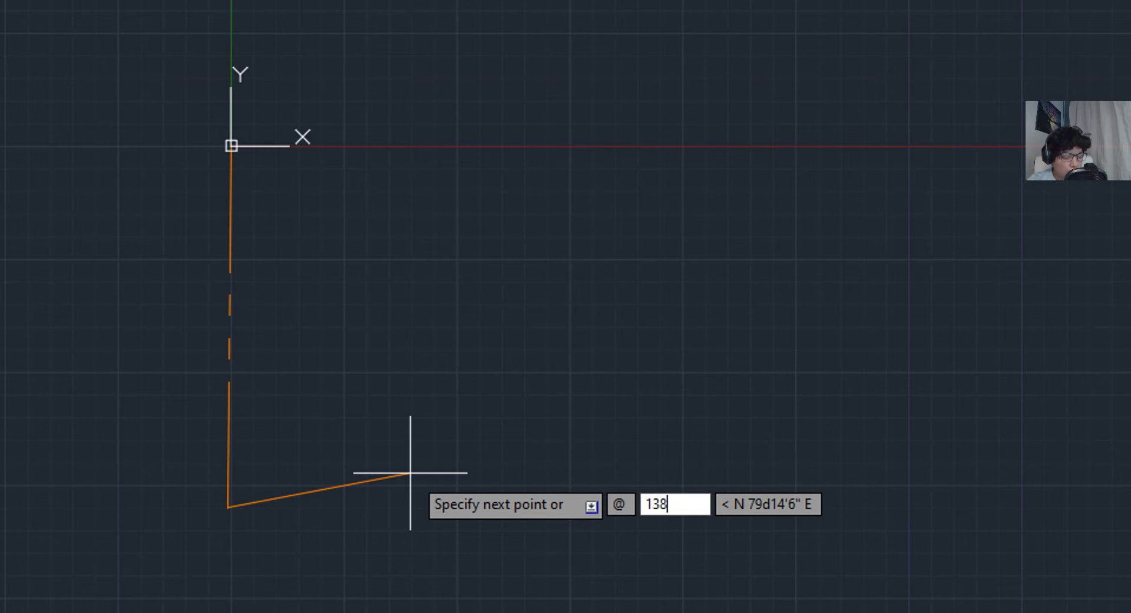
{"action": "type", "text": ".66'"}
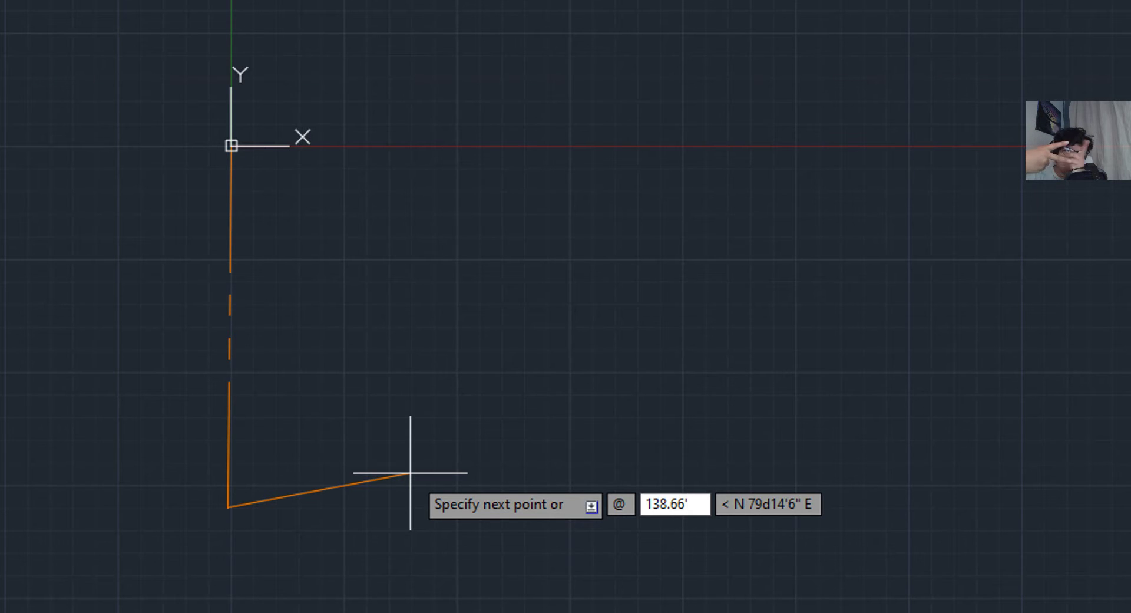
{"action": "key", "text": "Tab"}
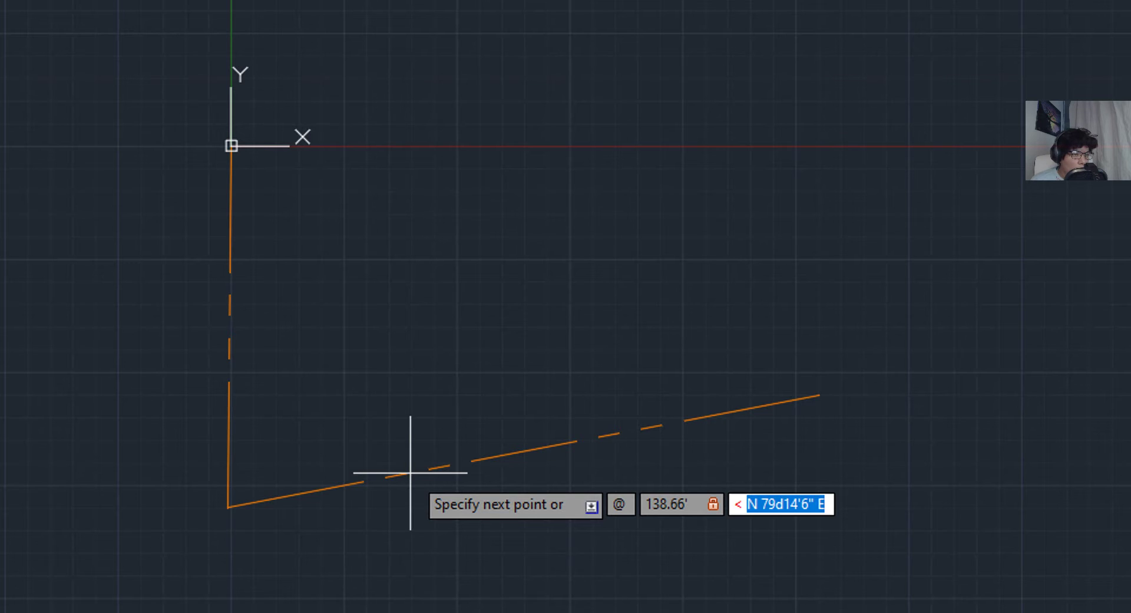
{"action": "type", "text": "S"}
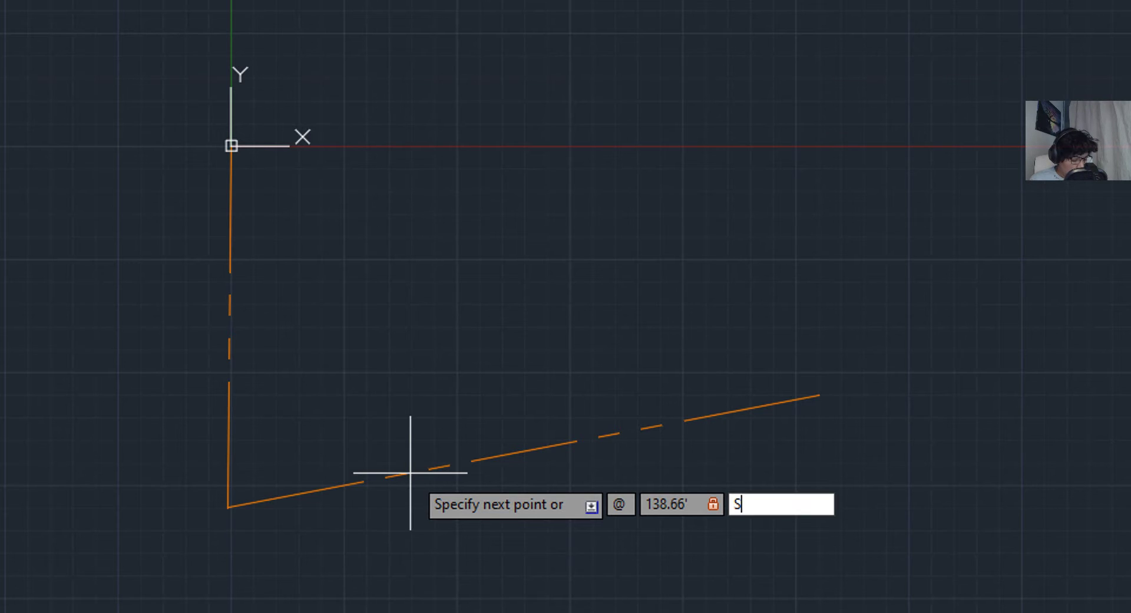
{"action": "type", "text": "5"}
{"action": "key", "text": "BackSpace"}
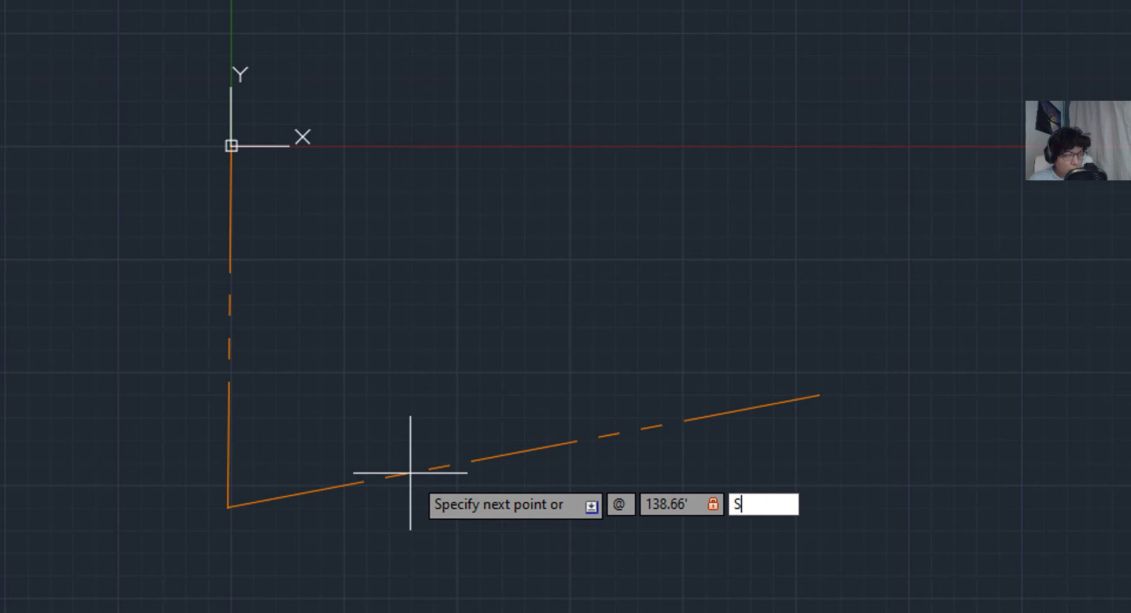
{"action": "type", "text": "89D"}
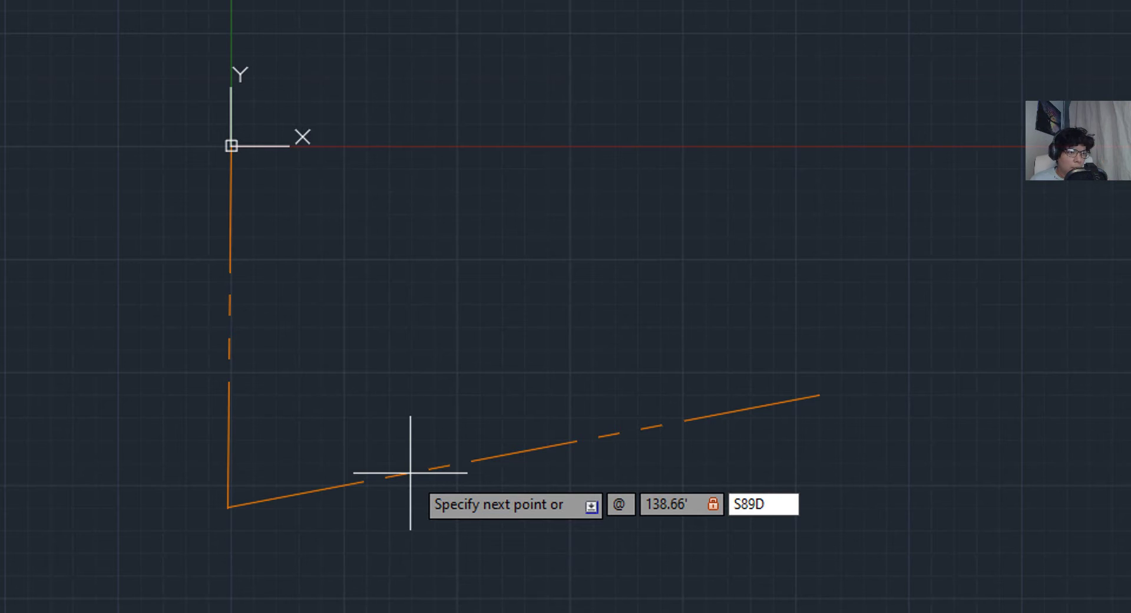
{"action": "type", "text": "28'"}
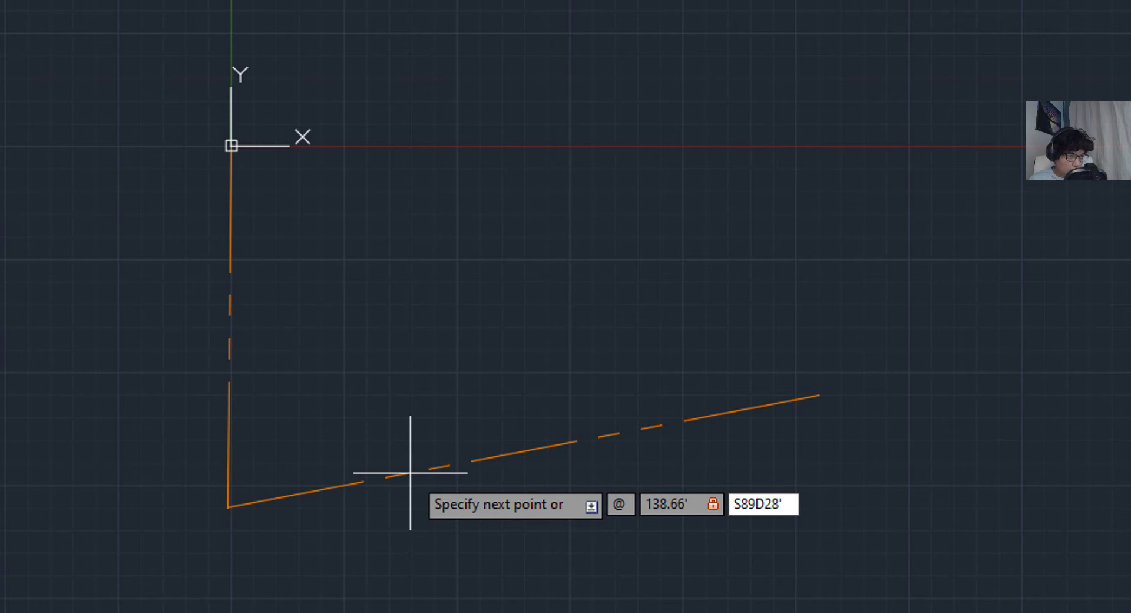
{"action": "type", "text": "30\""}
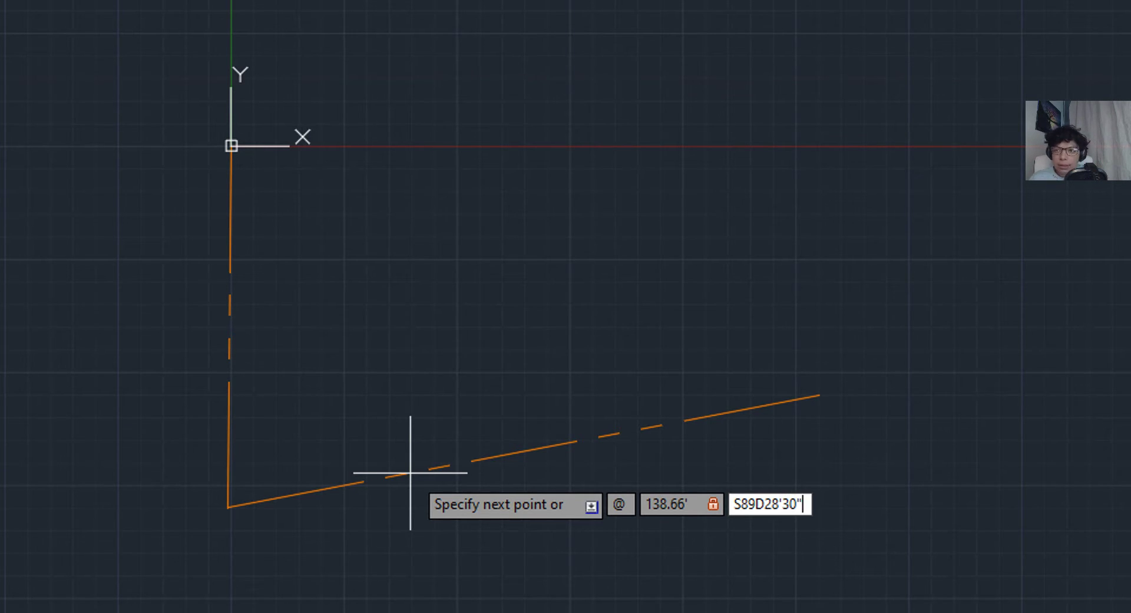
{"action": "type", "text": "E"}
{"action": "key", "text": "Return"}
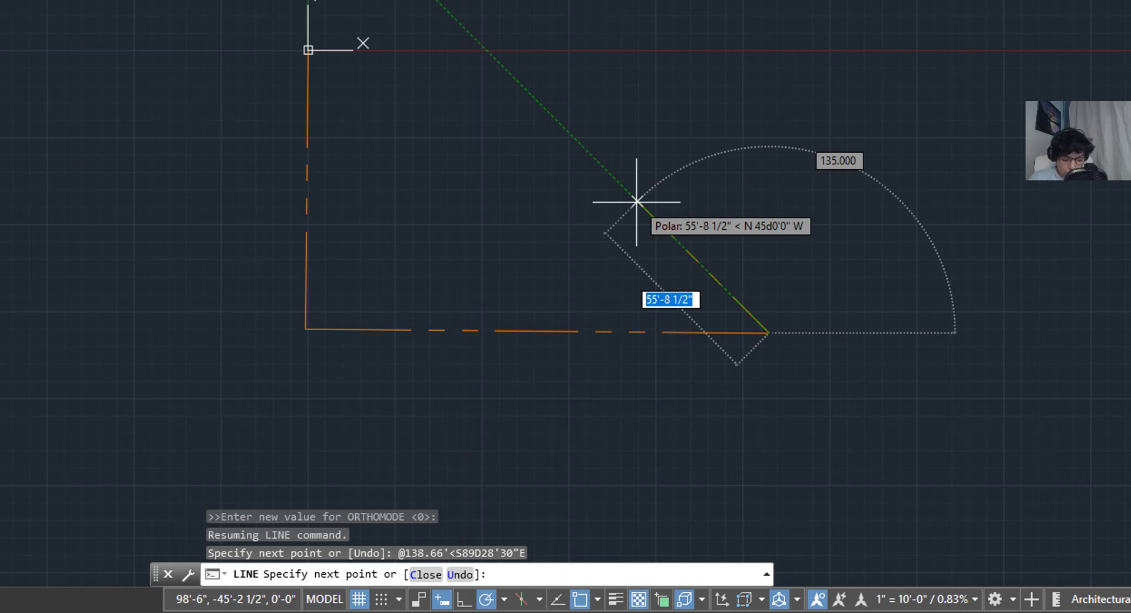
Add the diagonal boundary from the south boundary's east end, 148.63' long at bearing S48D02'26"E, and end the line.
{"action": "key", "text": "F8"}
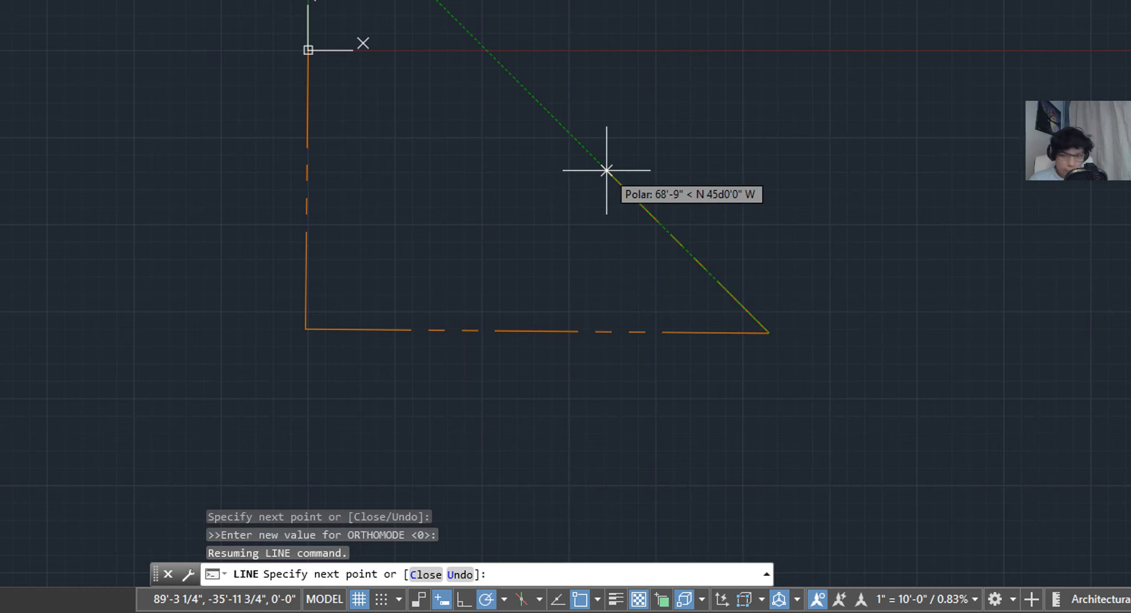
{"action": "type", "text": "1"}
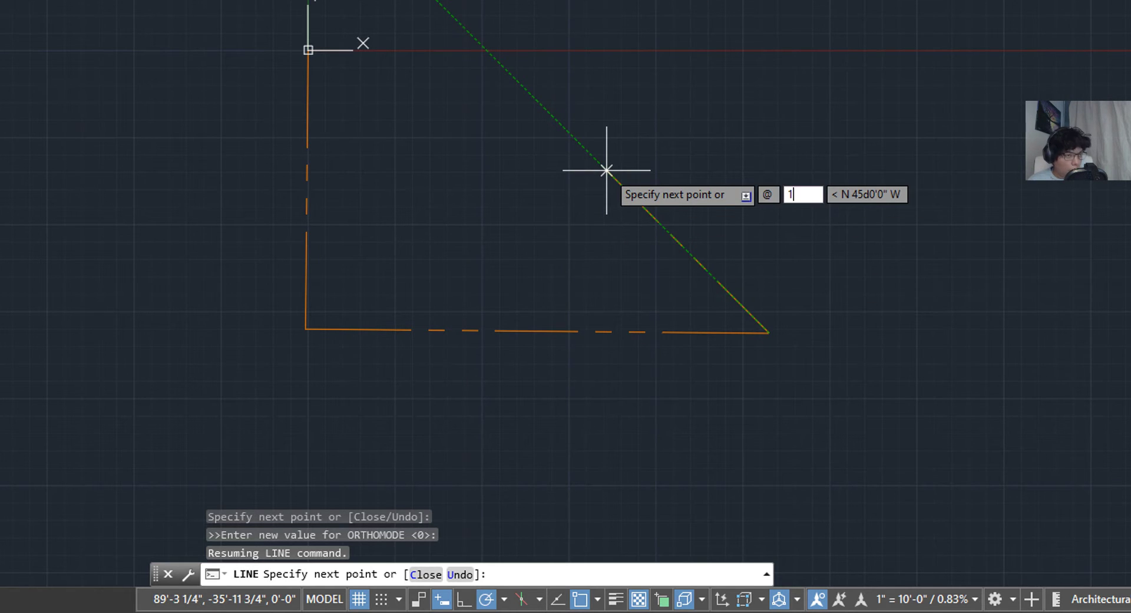
{"action": "type", "text": "48.63'"}
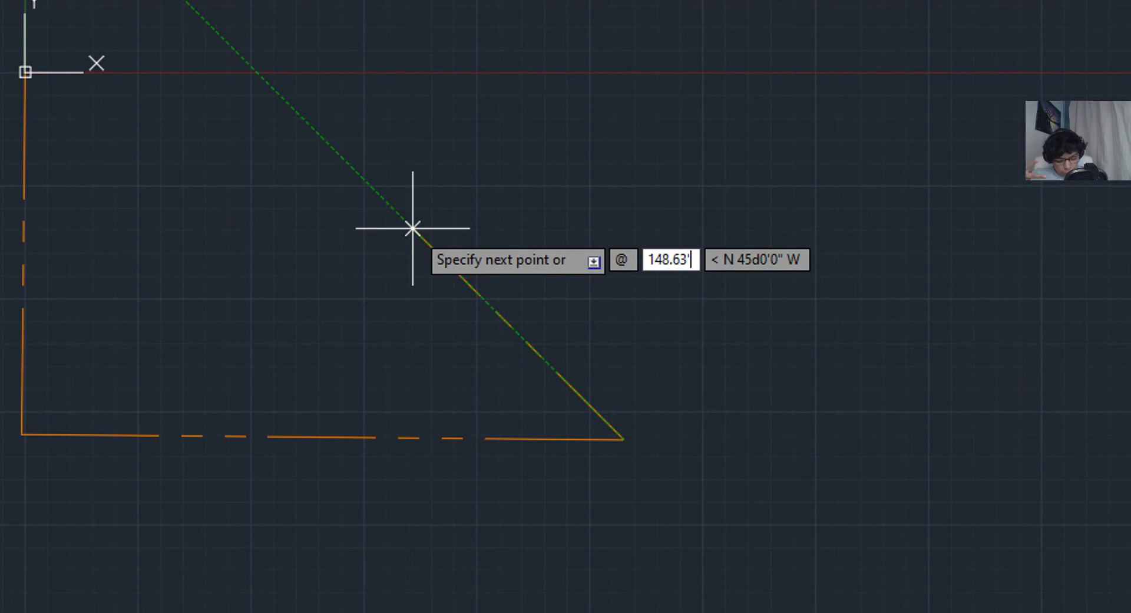
{"action": "key", "text": "Tab"}
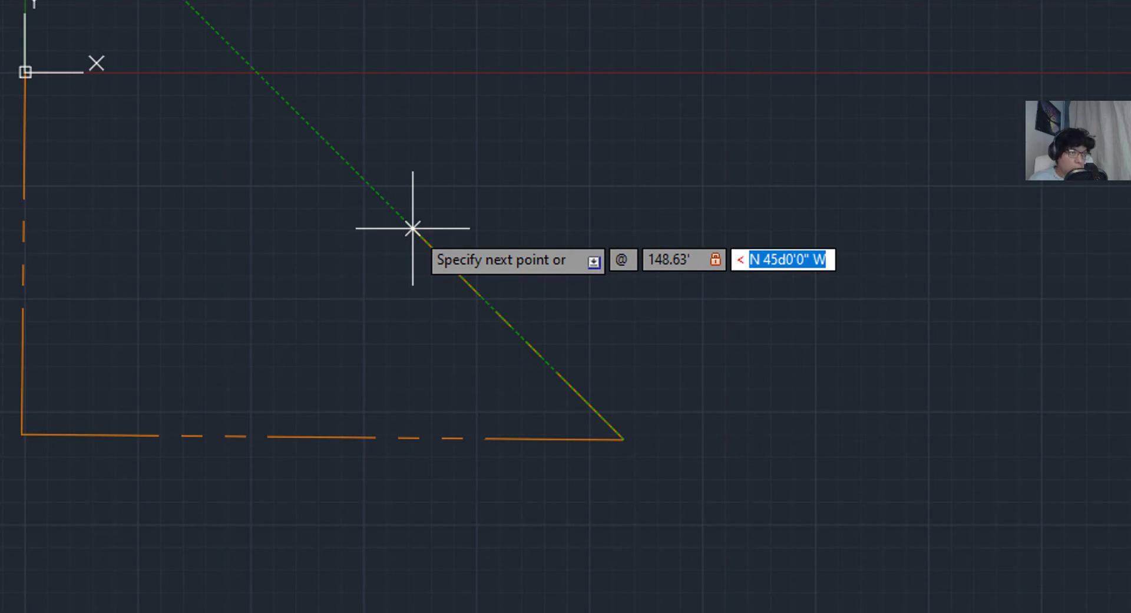
{"action": "type", "text": "S48"}
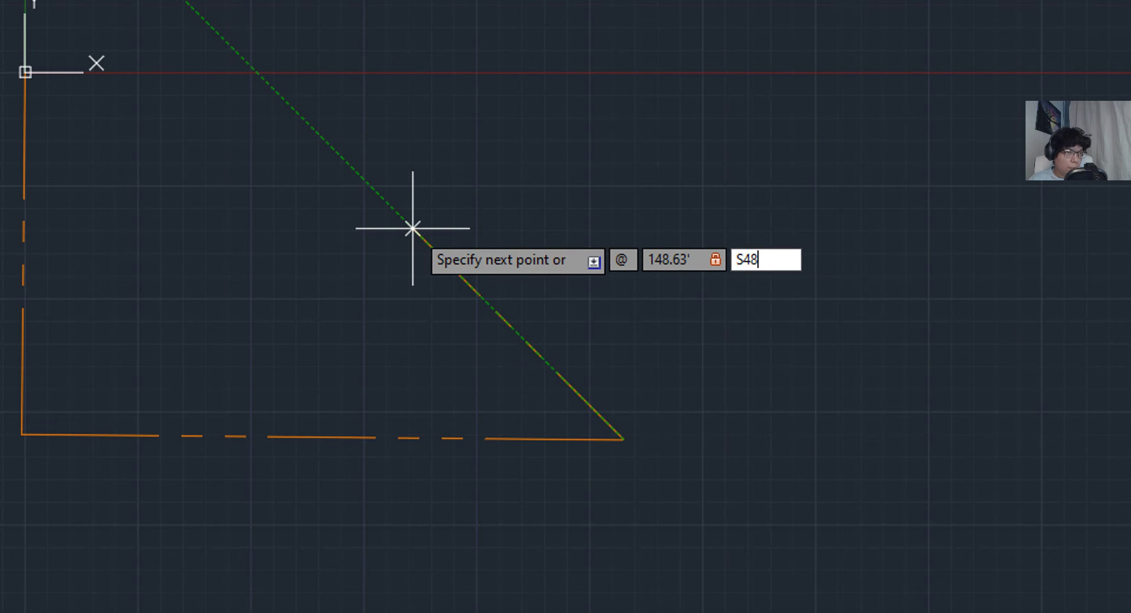
{"action": "type", "text": "D02"}
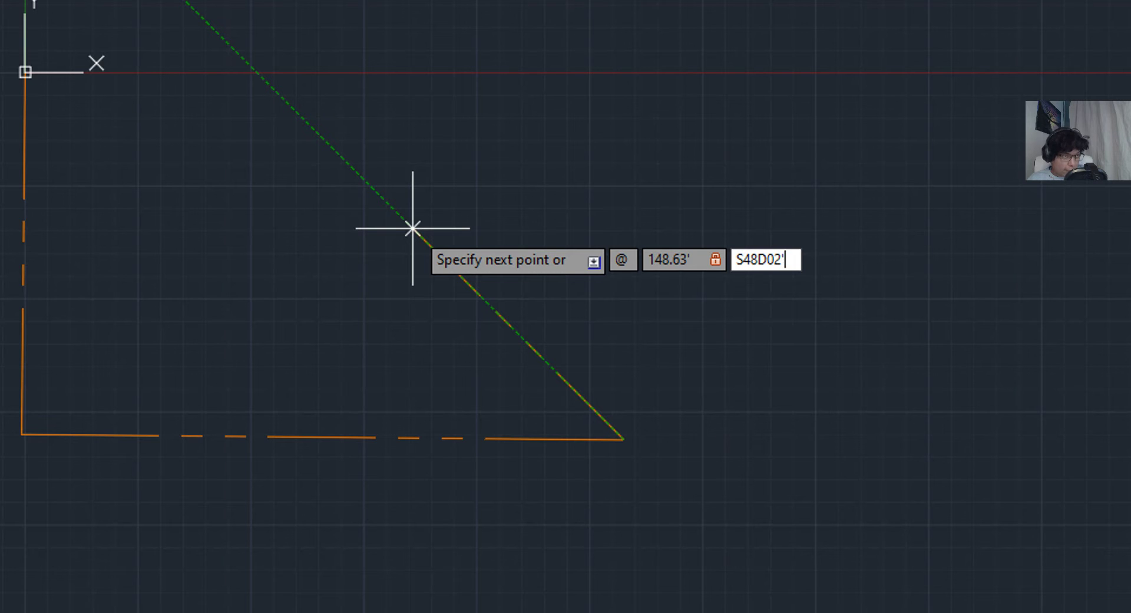
{"action": "type", "text": "'"}
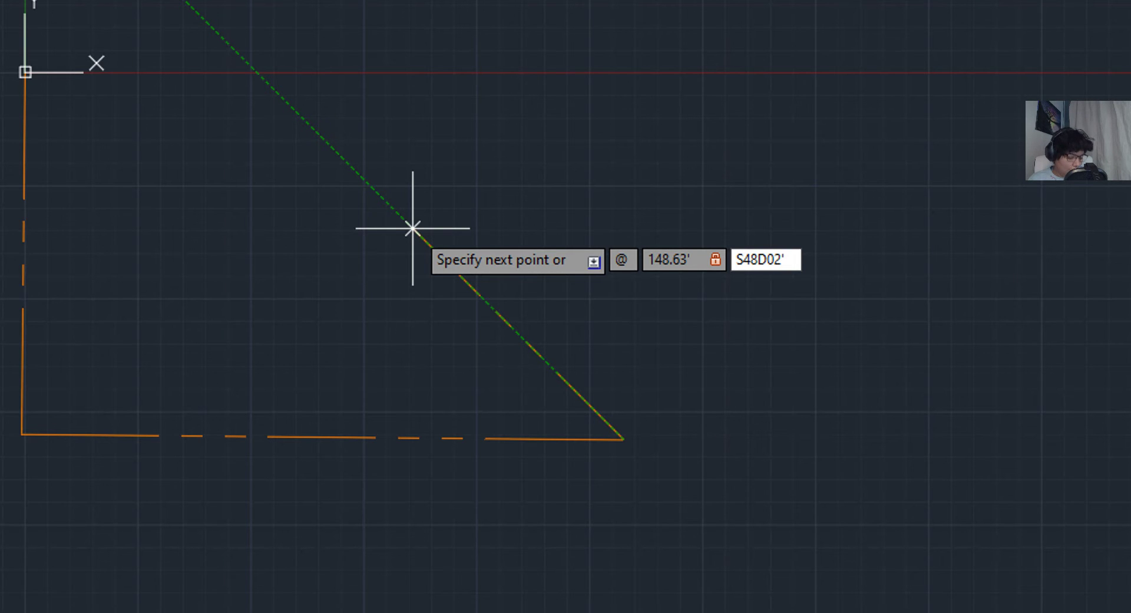
{"action": "type", "text": "26\"E"}
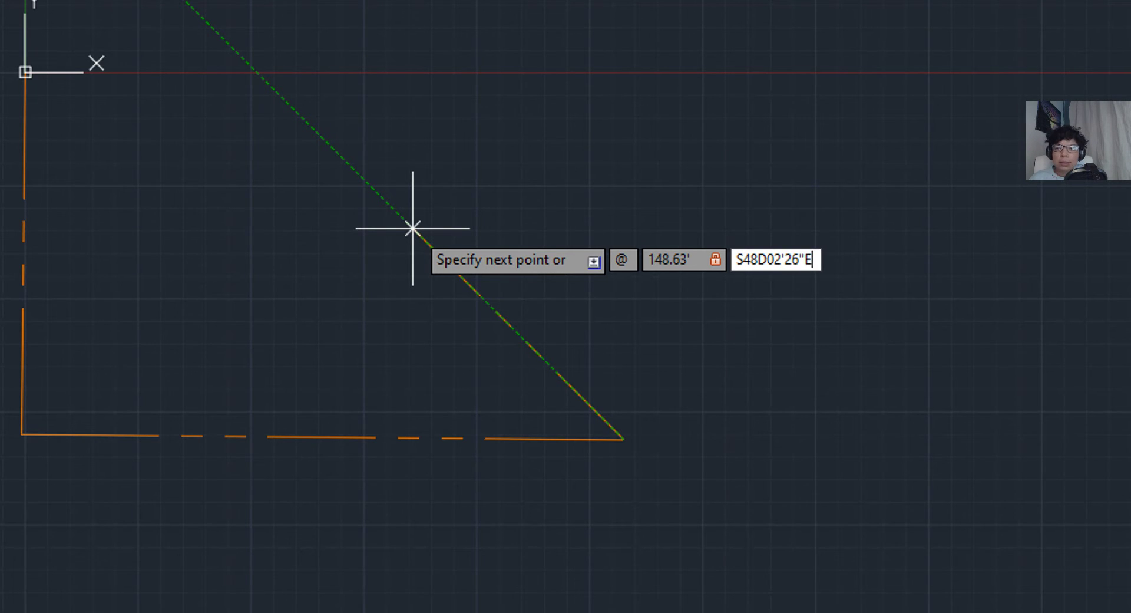
{"action": "key", "text": "Return"}
{"action": "right_click", "coordinate": [429, 250]}
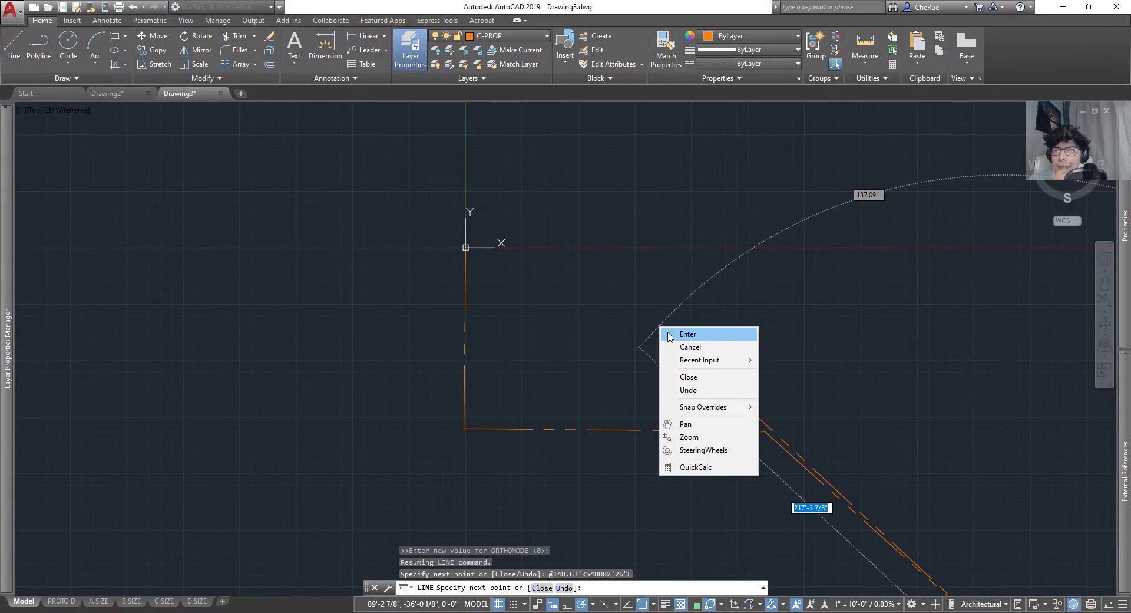
{"action": "left_click", "coordinate": [667, 332]}
Move the diagonal boundary line by its southeast endpoint onto the east end of the south boundary.
{"action": "scroll", "coordinate": [666, 323], "scroll_direction": "down", "scroll_amount": 6}
{"action": "middle_click_drag", "start_coordinate": [790, 430], "coordinate": [843, 499]}
{"action": "scroll", "coordinate": [754, 426], "scroll_direction": "up", "scroll_amount": 4}
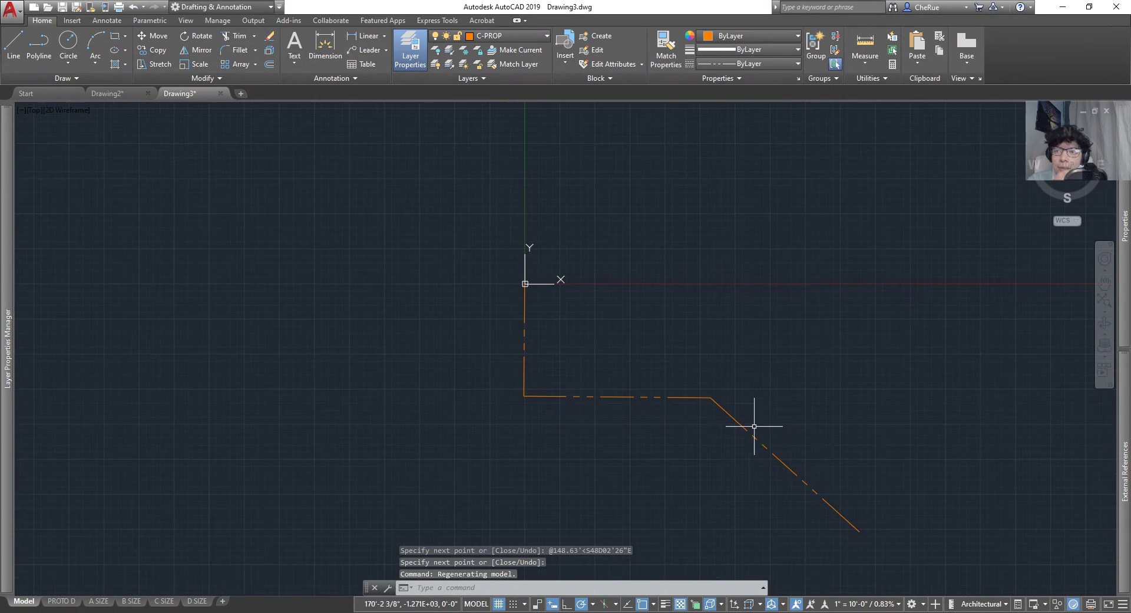
{"action": "left_click", "coordinate": [745, 429]}
{"action": "scroll", "coordinate": [747, 431], "scroll_direction": "up", "scroll_amount": 6}
{"action": "middle_click_drag", "start_coordinate": [771, 447], "coordinate": [592, 314]}
{"action": "scroll", "coordinate": [595, 315], "scroll_direction": "down", "scroll_amount": 2}
{"action": "type", "text": "MOVE"}
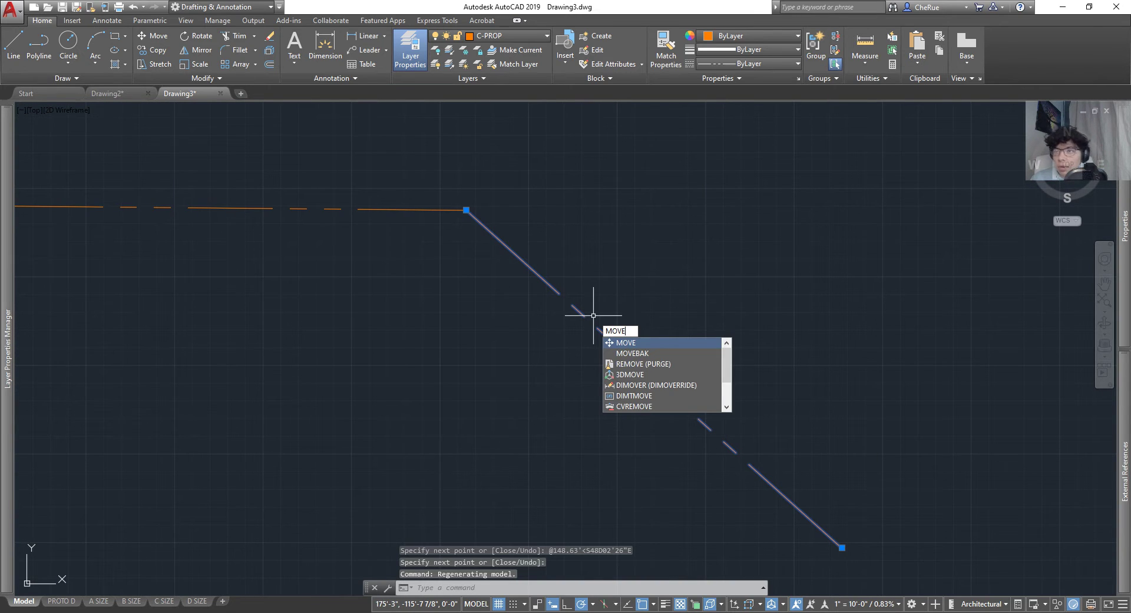
{"action": "key", "text": "Return"}
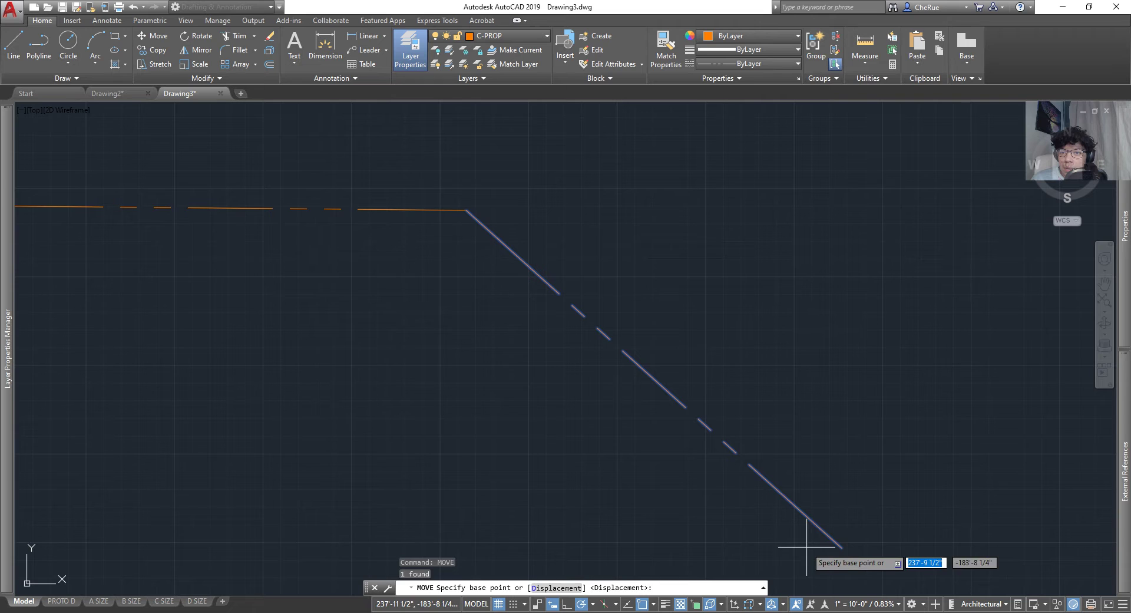
{"action": "left_click", "coordinate": [842, 548]}
{"action": "left_click", "coordinate": [466, 209]}
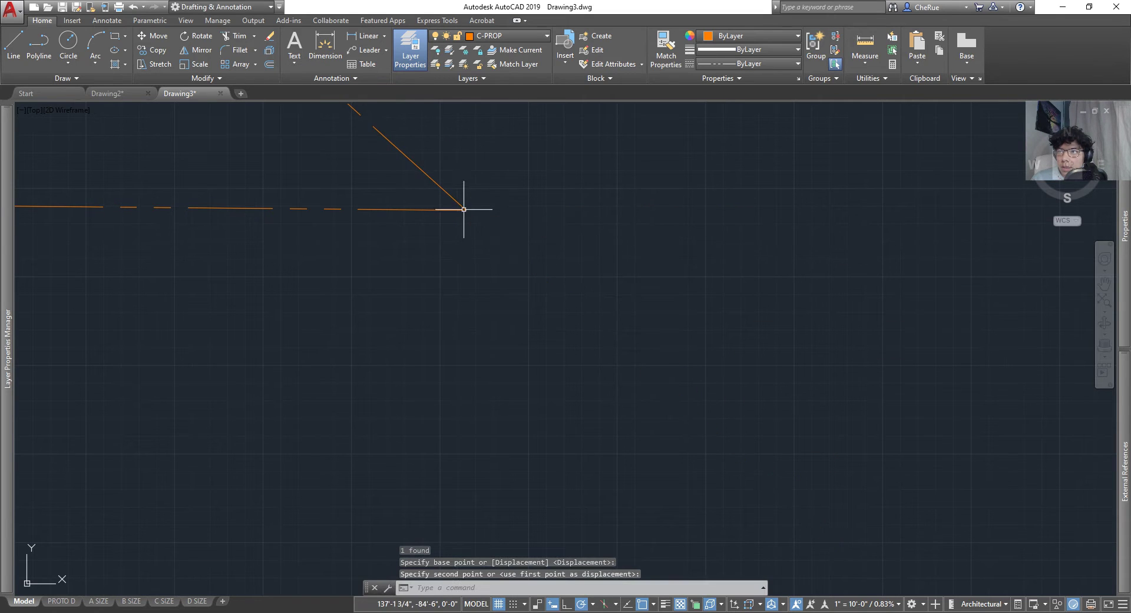
Draw a 50' radius arc by start, end and radius from the west boundary's north end to the diagonal boundary's northwest end.
{"action": "middle_click_drag", "start_coordinate": [467, 308], "coordinate": [599, 461]}
{"action": "middle_click_drag", "start_coordinate": [389, 215], "coordinate": [546, 308]}
{"action": "scroll", "coordinate": [525, 350], "scroll_direction": "down", "scroll_amount": 2}
{"action": "scroll", "coordinate": [480, 317], "scroll_direction": "up", "scroll_amount": 2}
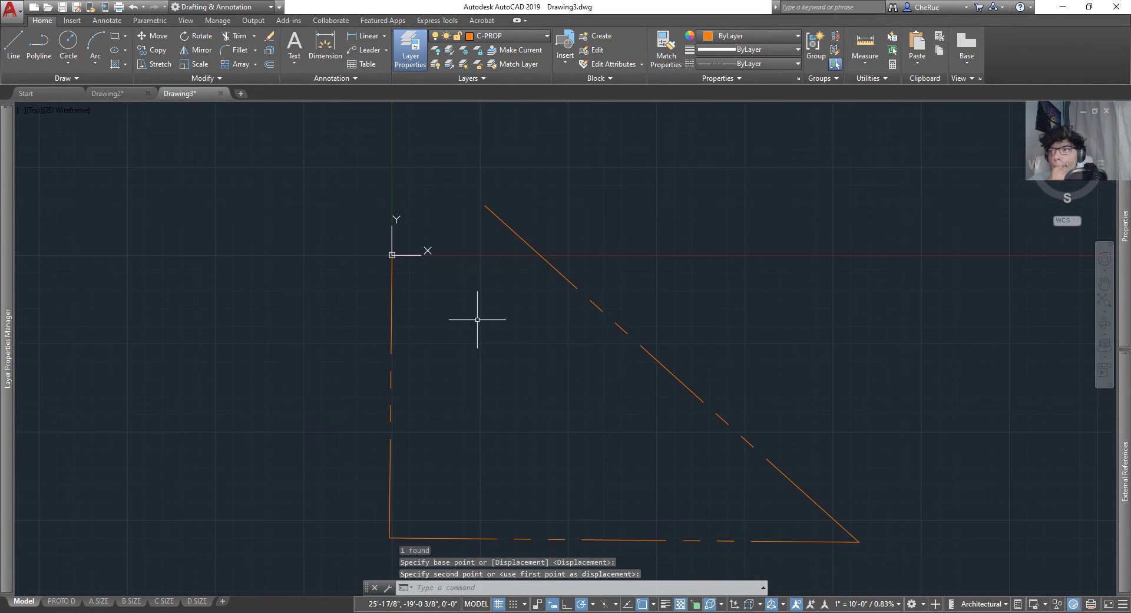
{"action": "middle_click_drag", "start_coordinate": [480, 318], "coordinate": [456, 263]}
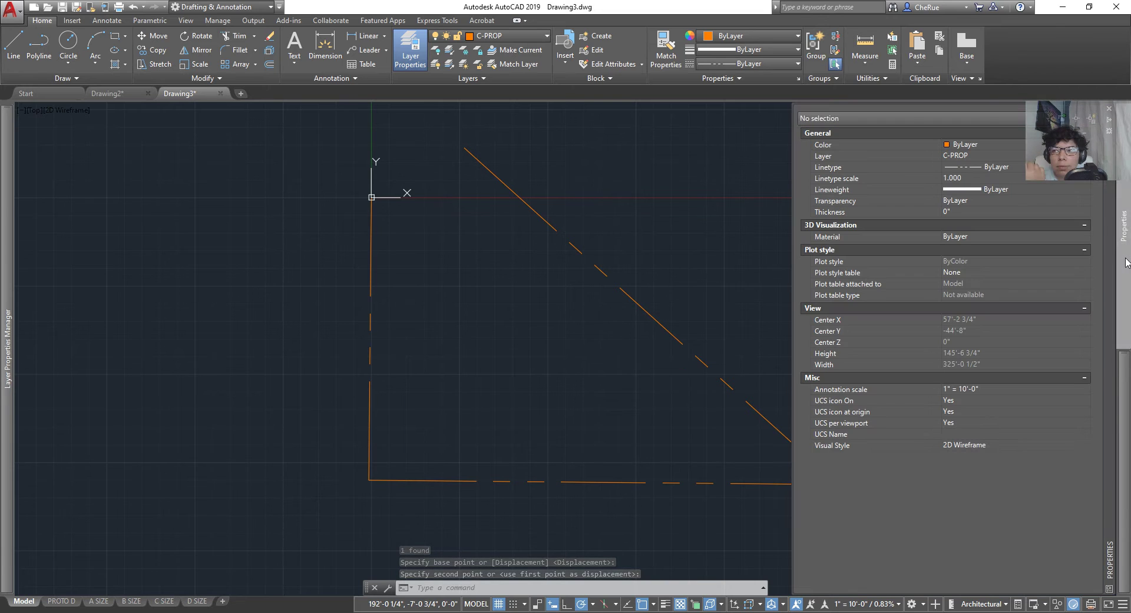
{"action": "mouse_move", "coordinate": [1125, 263]}
{"action": "mouse_move", "coordinate": [515, 310]}
{"action": "middle_mouse_down"}
{"action": "mouse_move", "coordinate": [485, 384]}
{"action": "mouse_move", "coordinate": [470, 363]}
{"action": "middle_mouse_up"}
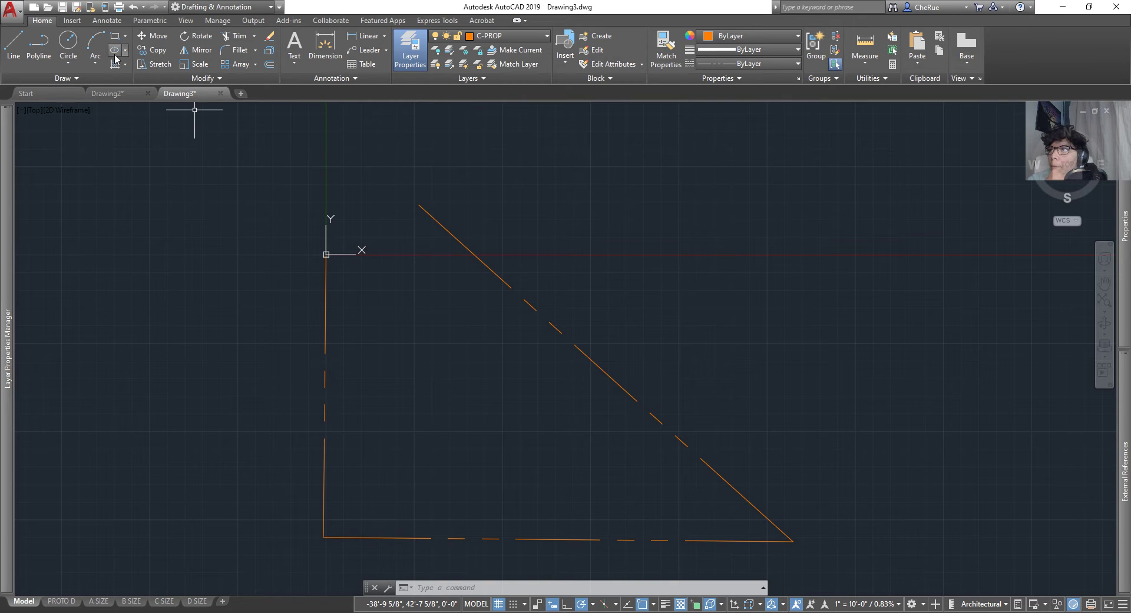
{"action": "left_click", "coordinate": [95, 63]}
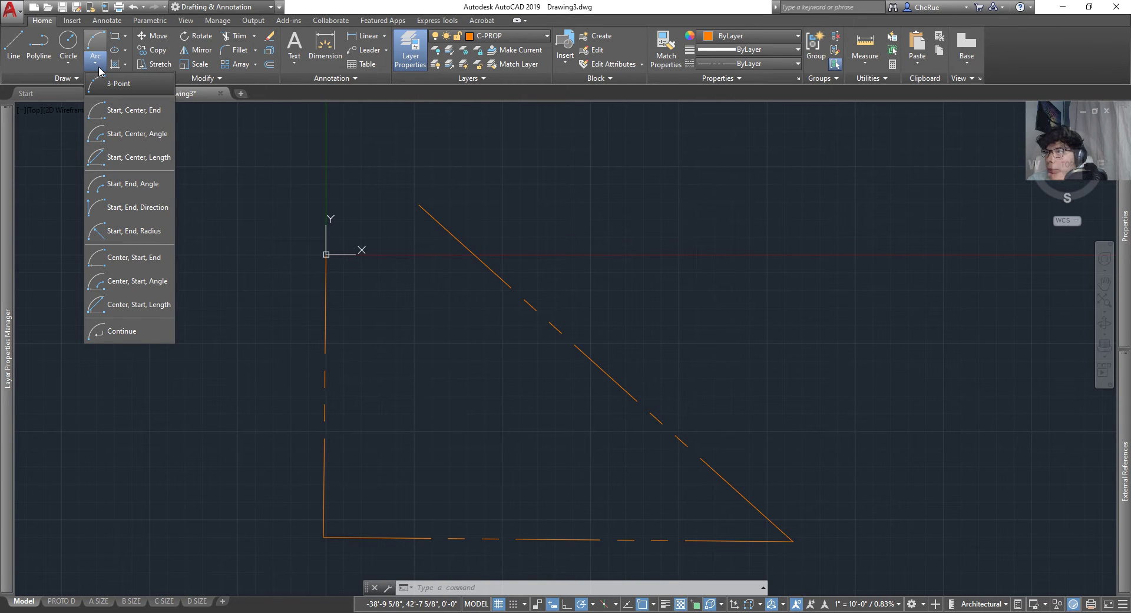
{"action": "left_click", "coordinate": [134, 232]}
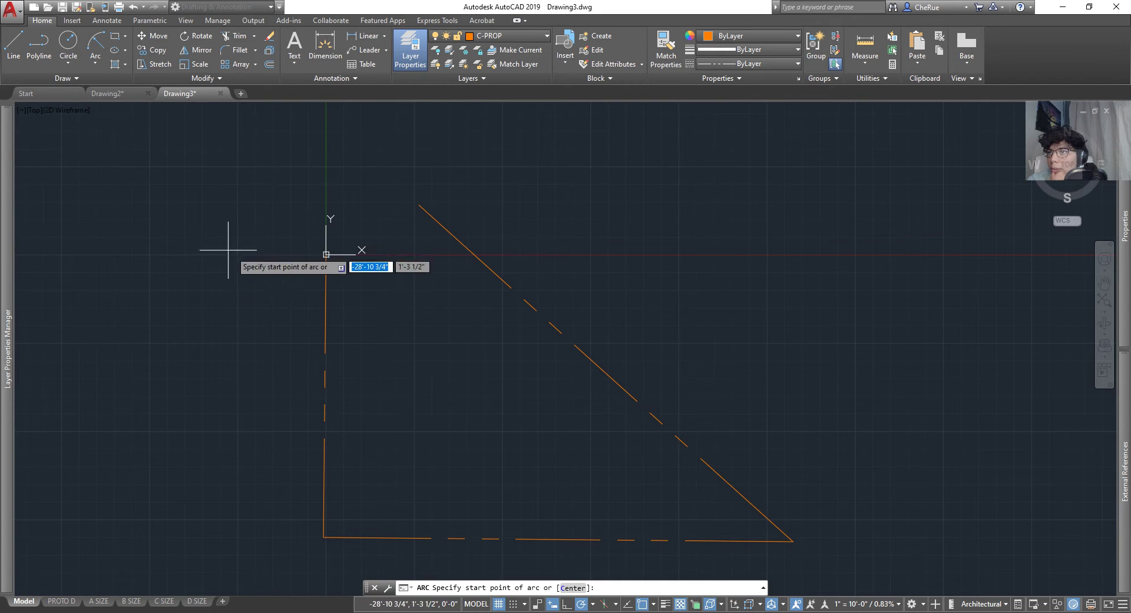
{"action": "left_click", "coordinate": [325, 253]}
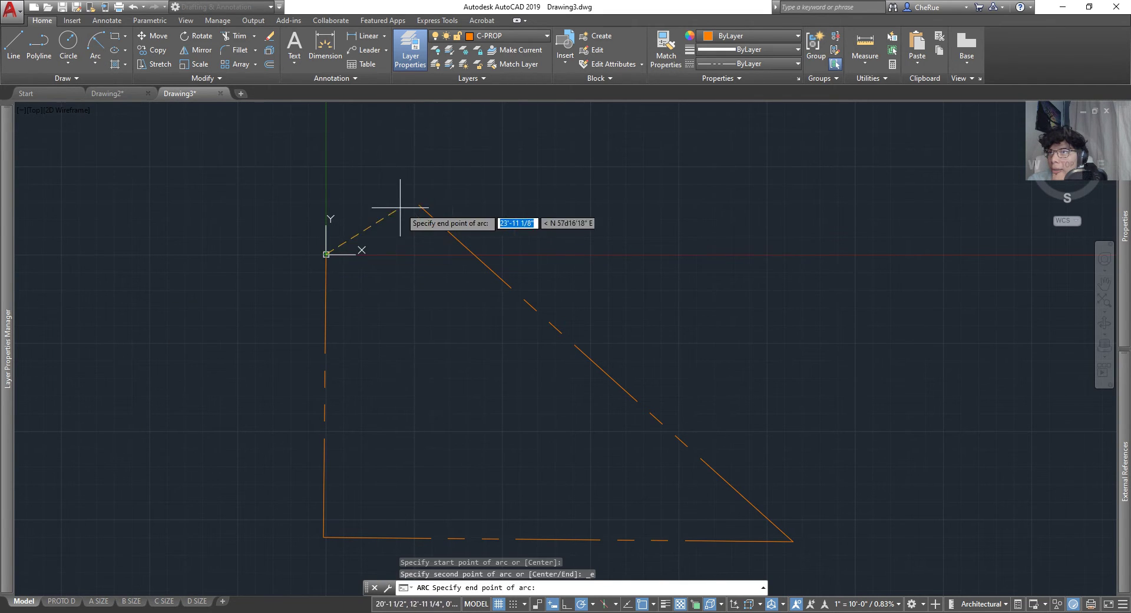
{"action": "left_click", "coordinate": [419, 204]}
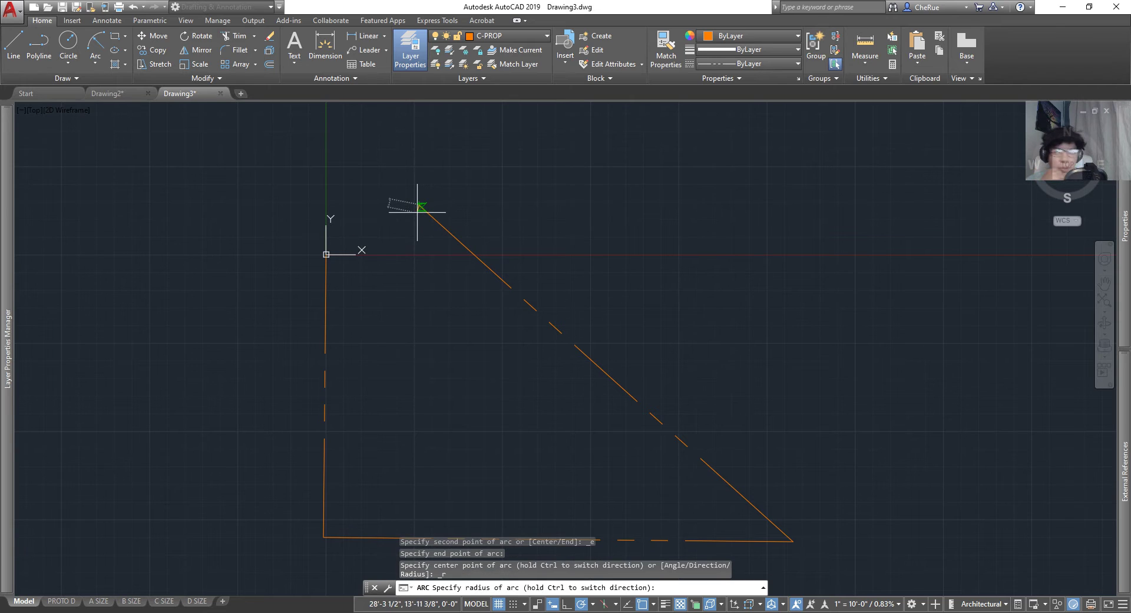
{"action": "type", "text": "9"}
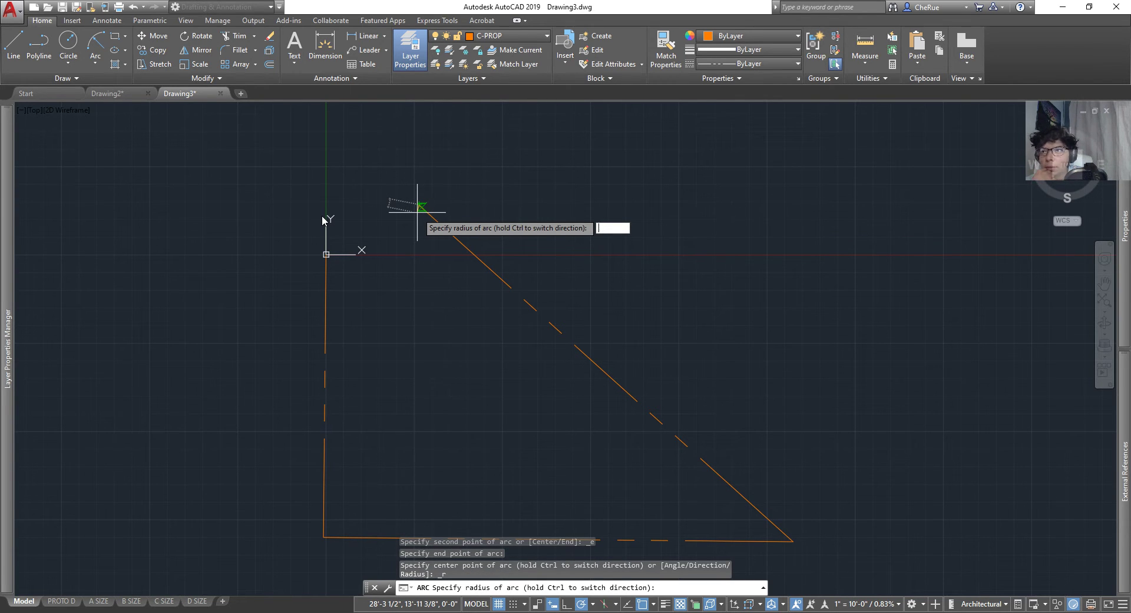
{"action": "type", "text": "0'"}
{"action": "key", "text": "Return"}
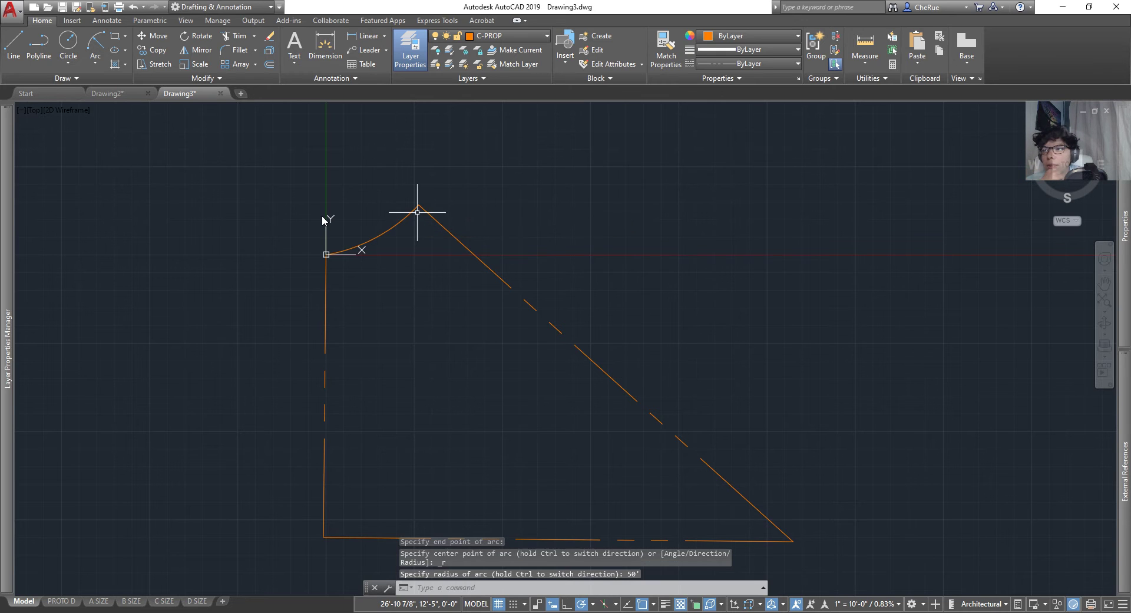
{"action": "scroll", "coordinate": [351, 223], "scroll_direction": "up", "scroll_amount": 2}
{"action": "middle_click_drag", "start_coordinate": [381, 239], "coordinate": [372, 199]}
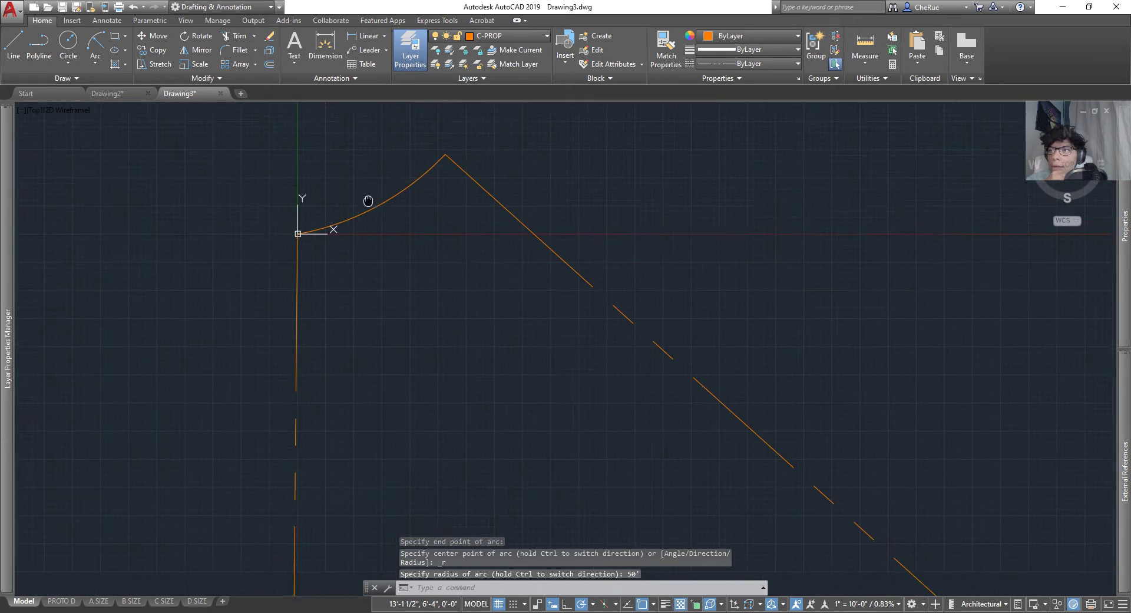
{"action": "scroll", "coordinate": [373, 203], "scroll_direction": "down", "scroll_amount": 4}
Switch to the Morgan Court reference plan in the browser, examine lot 22's dimensions and easements, and return to the AutoCAD drawing.
{"action": "key", "text": "alt+Tab"}
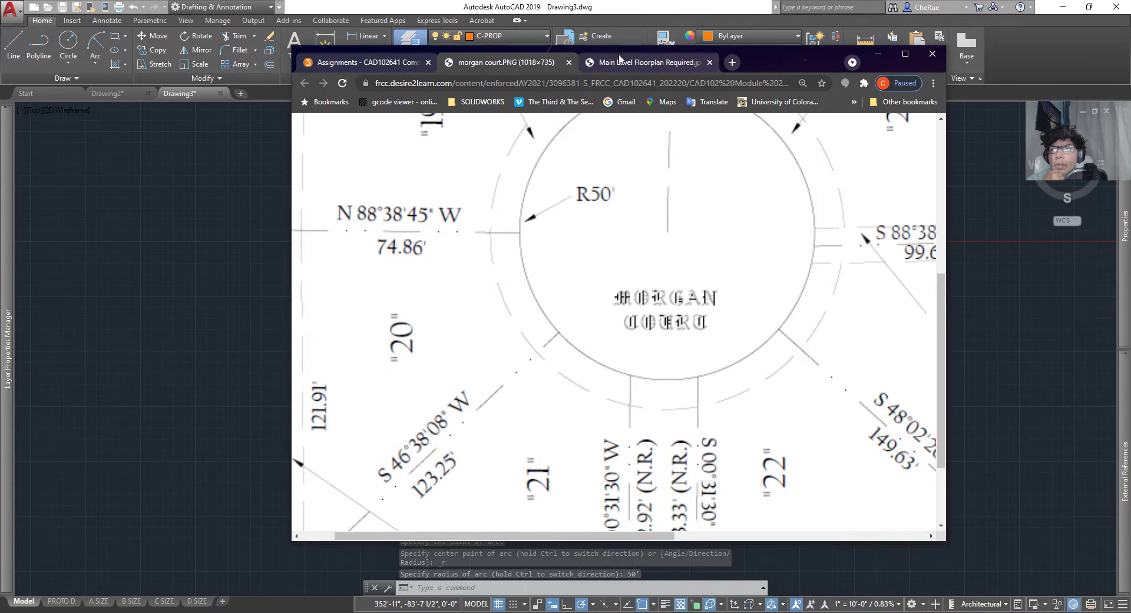
{"action": "double_click", "coordinate": [900, 52]}
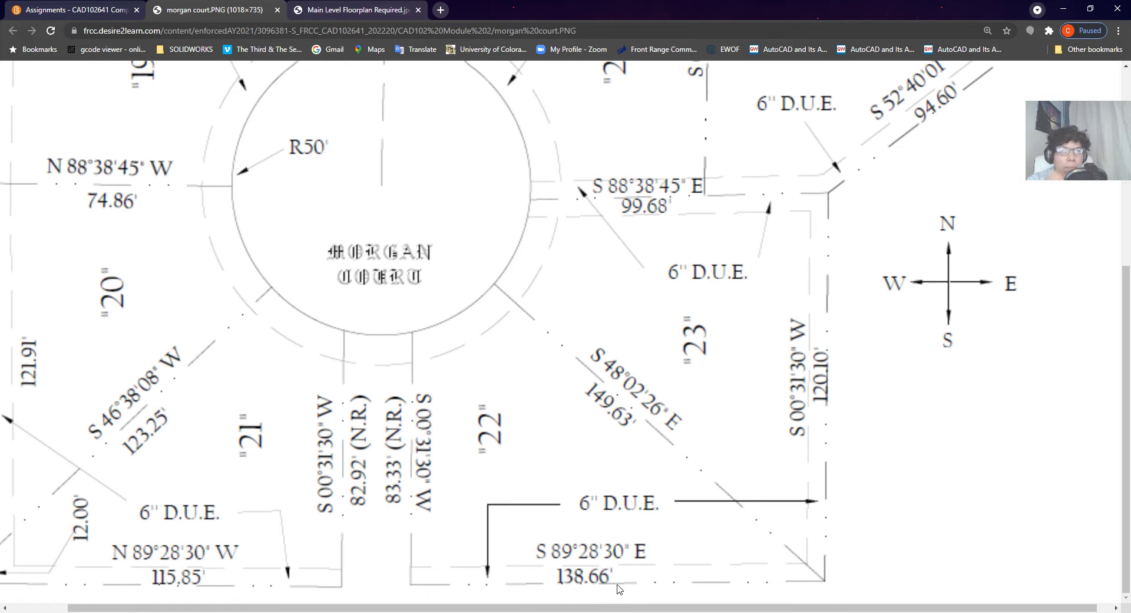
{"action": "double_click", "coordinate": [603, 8]}
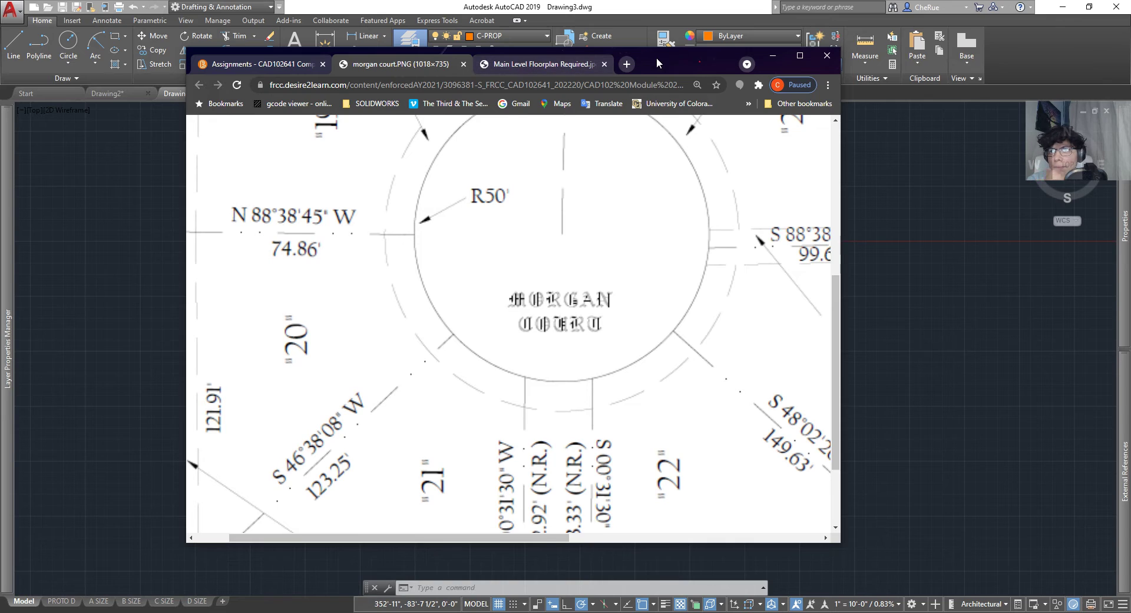
{"action": "double_click", "coordinate": [656, 57]}
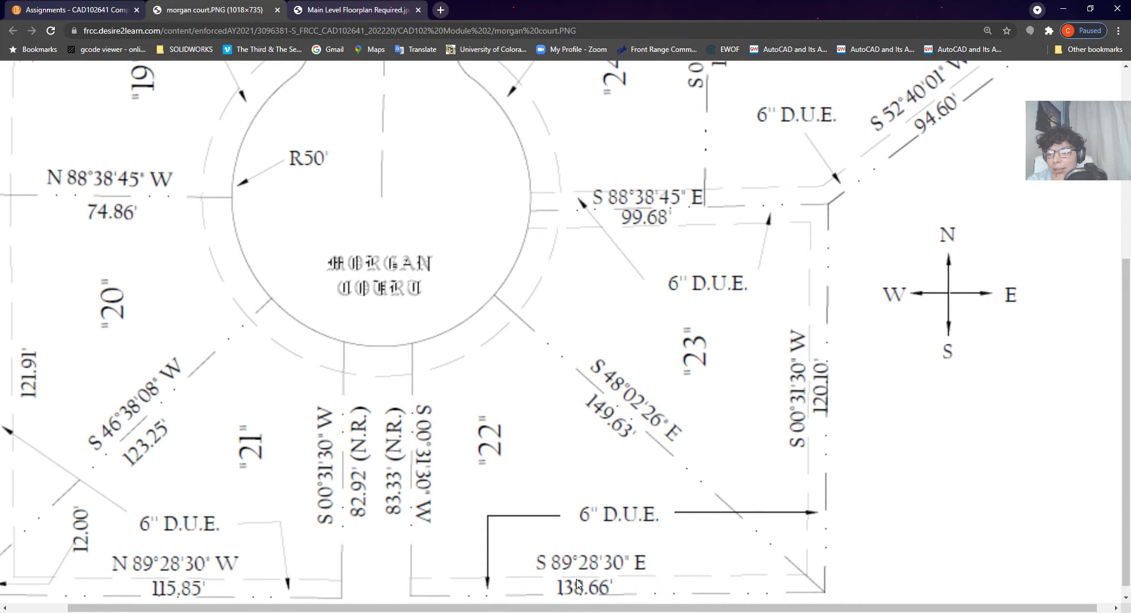
{"action": "double_click", "coordinate": [514, 16]}
{"action": "key", "text": "alt+Tab"}
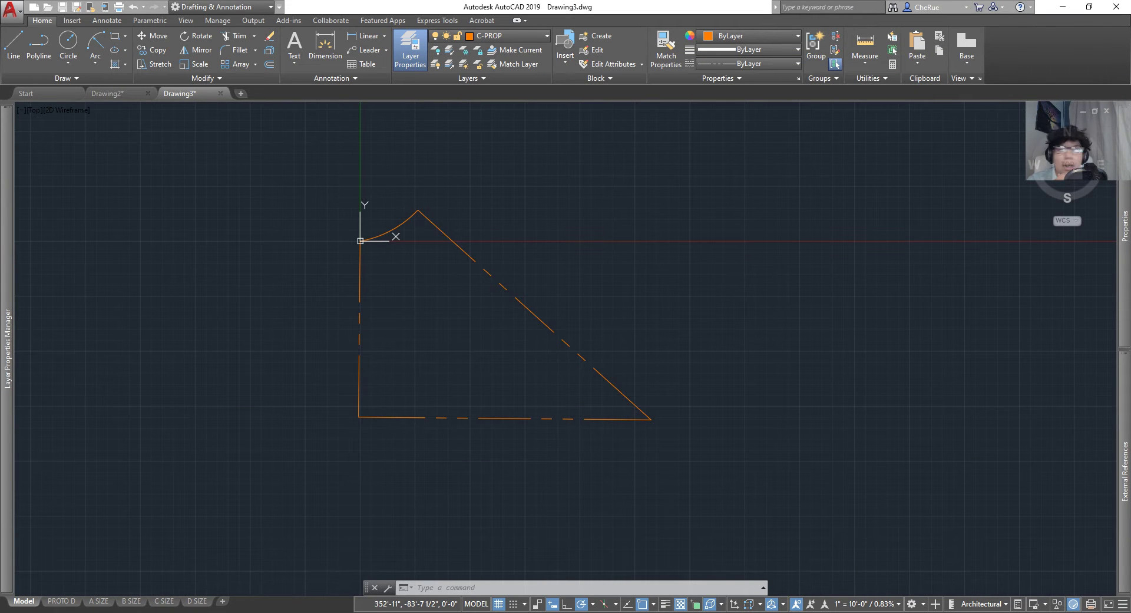
Make HIDDEN LINES the current layer and offset the lot's north arc 10' into the lot.
{"action": "left_click", "coordinate": [504, 36]}
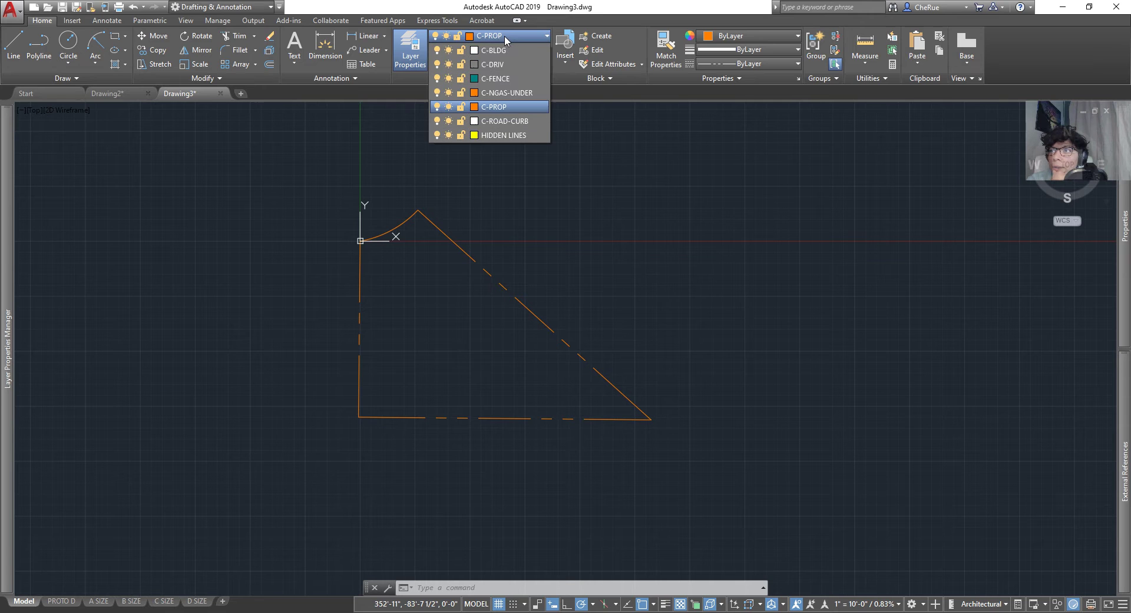
{"action": "left_click", "coordinate": [505, 135]}
{"action": "middle_click_drag", "start_coordinate": [394, 254], "coordinate": [424, 299]}
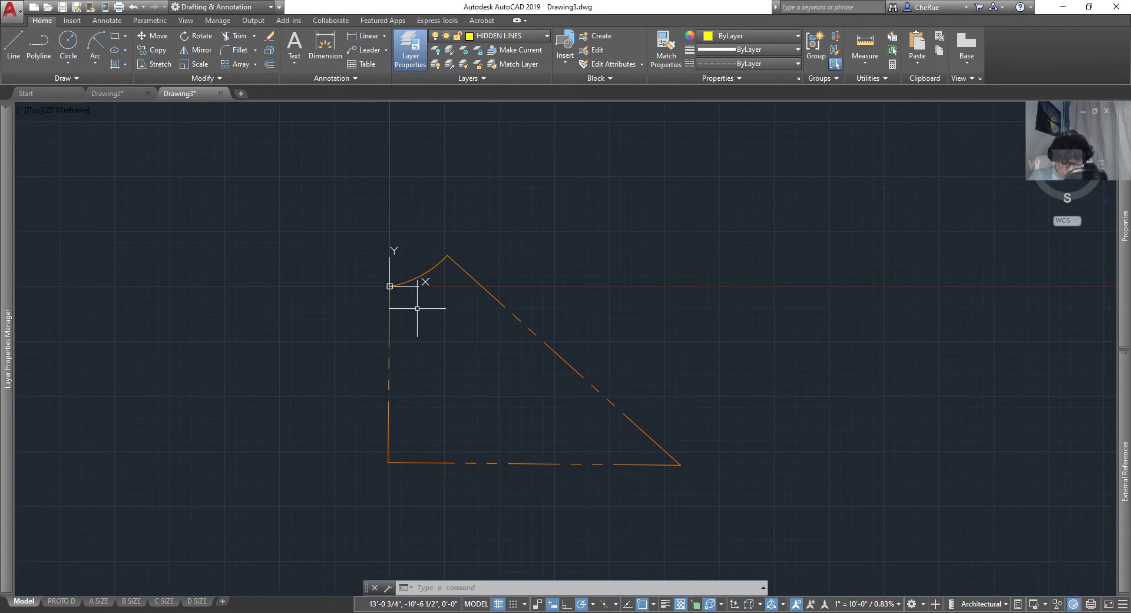
{"action": "type", "text": "OFFSET"}
{"action": "key", "text": "Return"}
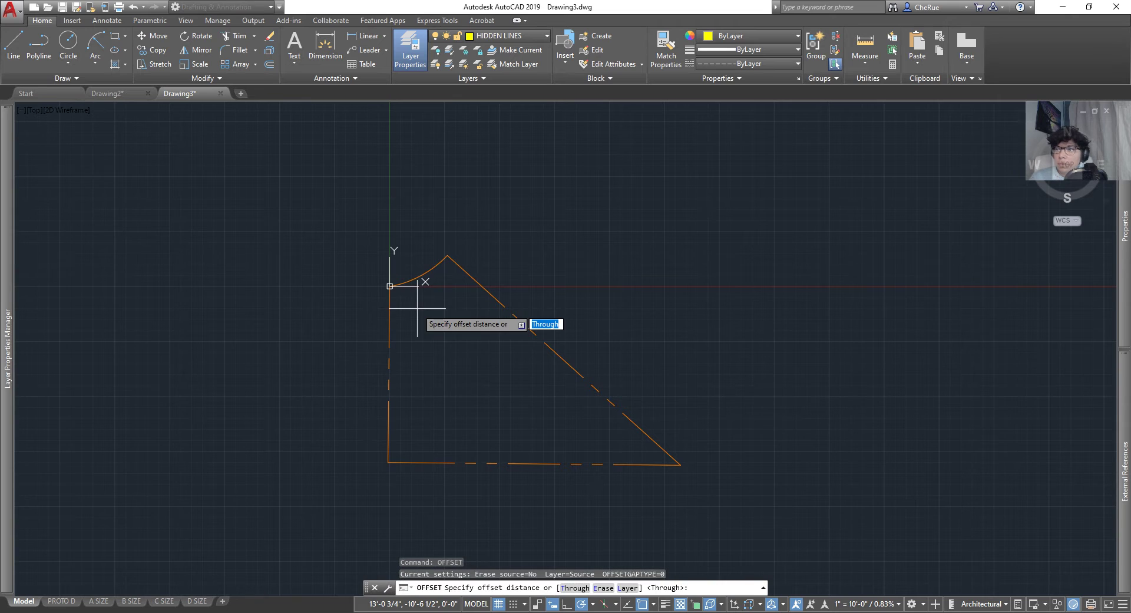
{"action": "scroll", "coordinate": [383, 265], "scroll_direction": "up", "scroll_amount": 2}
{"action": "type", "text": "6"}
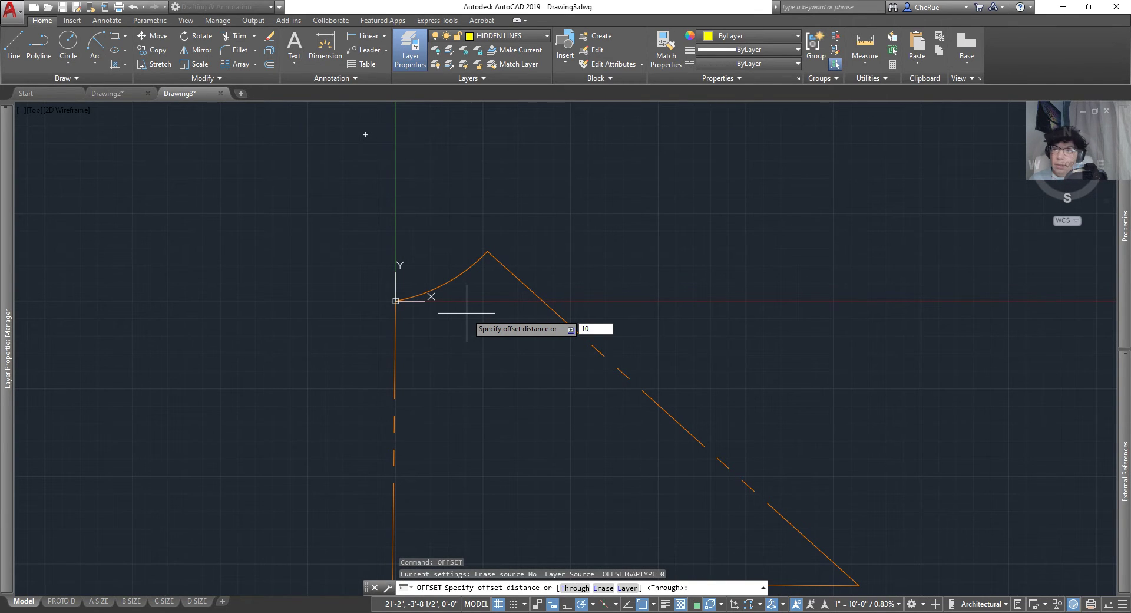
{"action": "key", "text": "Return"}
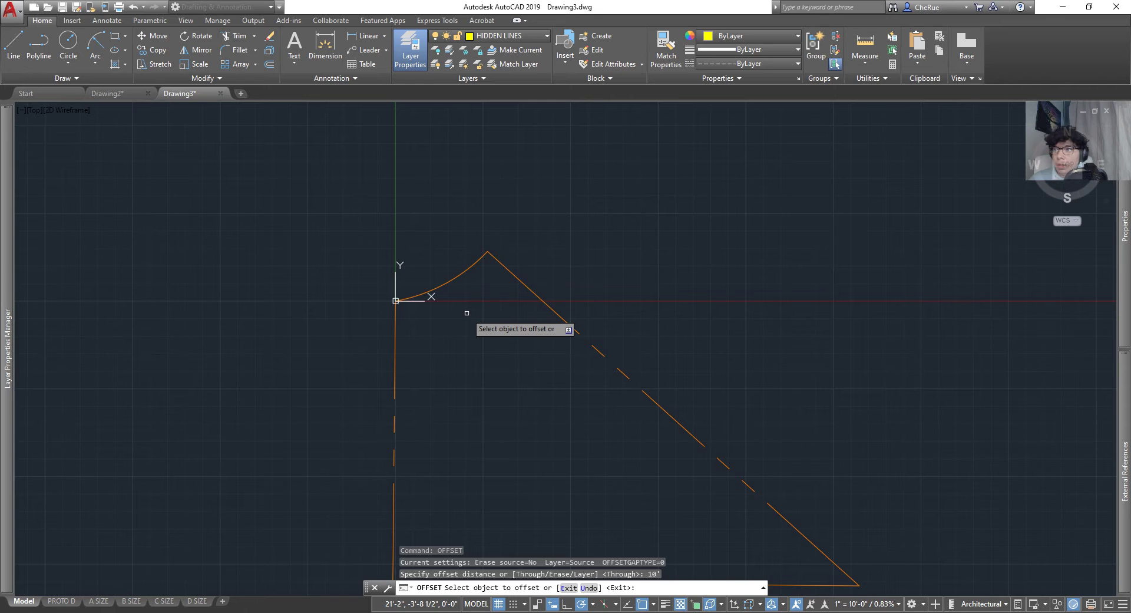
{"action": "left_click", "coordinate": [449, 281]}
{"action": "left_click", "coordinate": [454, 301]}
{"action": "mouse_move", "coordinate": [454, 301]}
{"action": "middle_mouse_down"}
{"action": "mouse_move", "coordinate": [439, 281]}
{"action": "mouse_move", "coordinate": [445, 311]}
{"action": "middle_mouse_up"}
{"action": "type", "text": "6"}
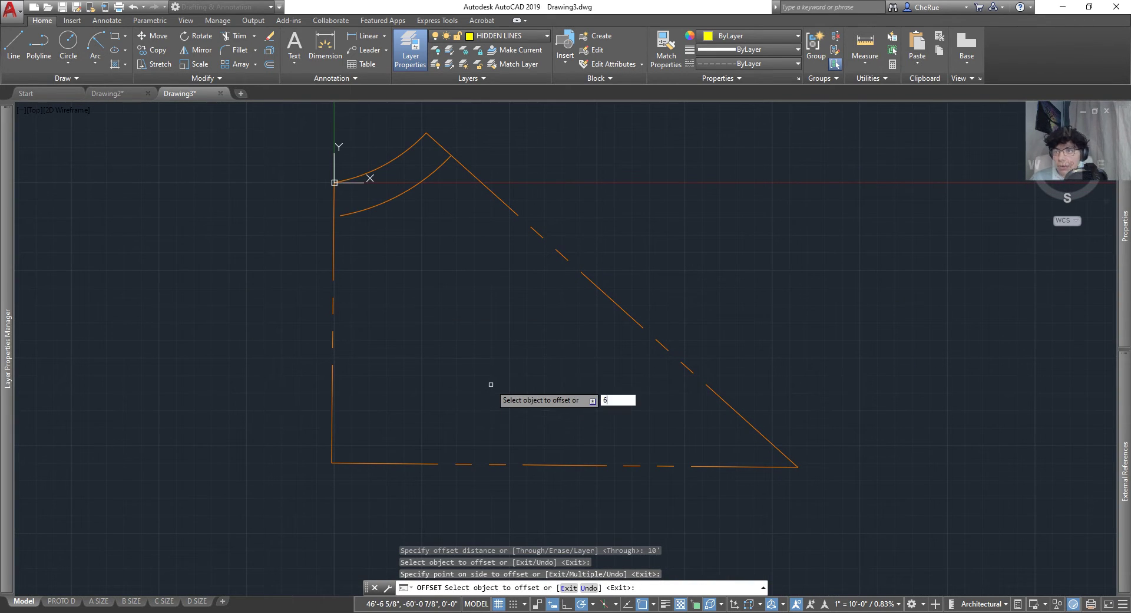
{"action": "type", "text": "'"}
{"action": "key", "text": "Return"}
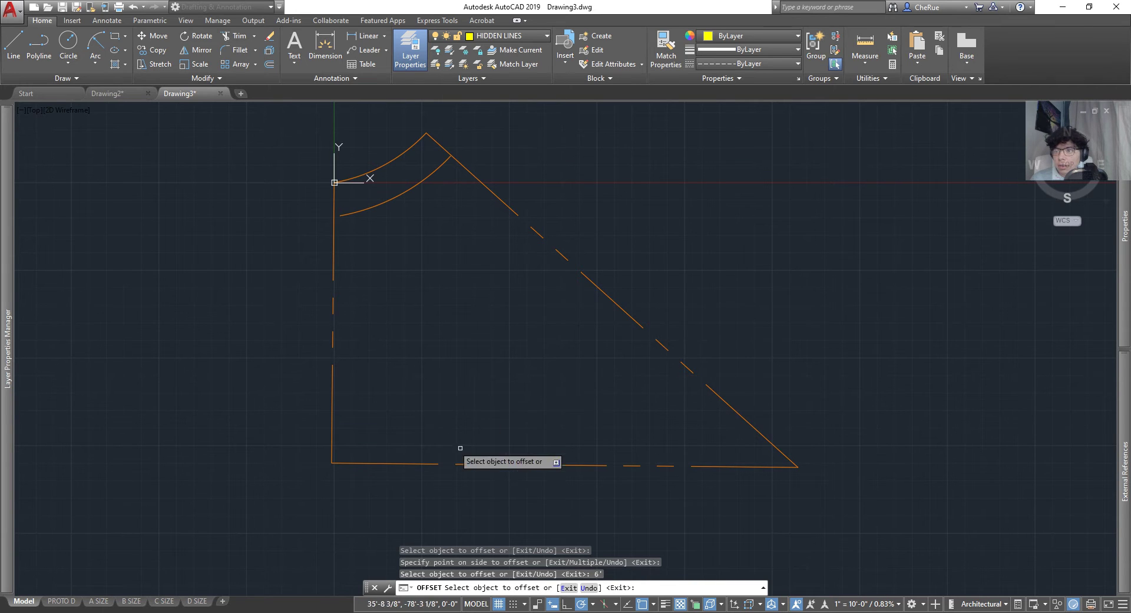
{"action": "left_click", "coordinate": [550, 464]}
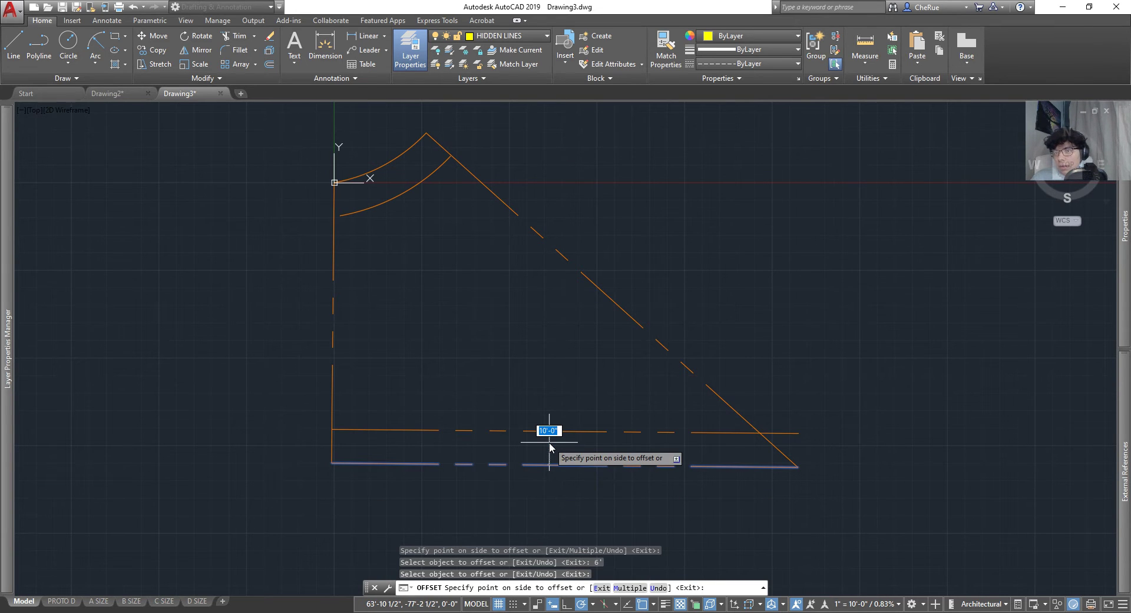
{"action": "key", "text": "Escape"}
Offset the south boundary line 6' north into the lot and end the command.
{"action": "right_click", "coordinate": [545, 442]}
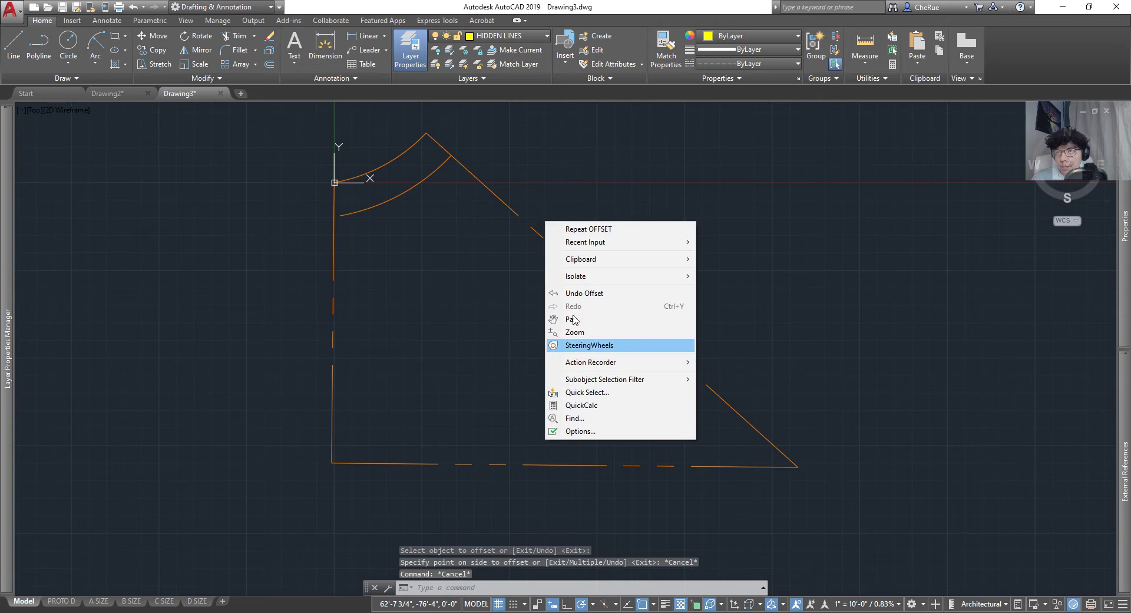
{"action": "left_click", "coordinate": [592, 228]}
{"action": "type", "text": "6"}
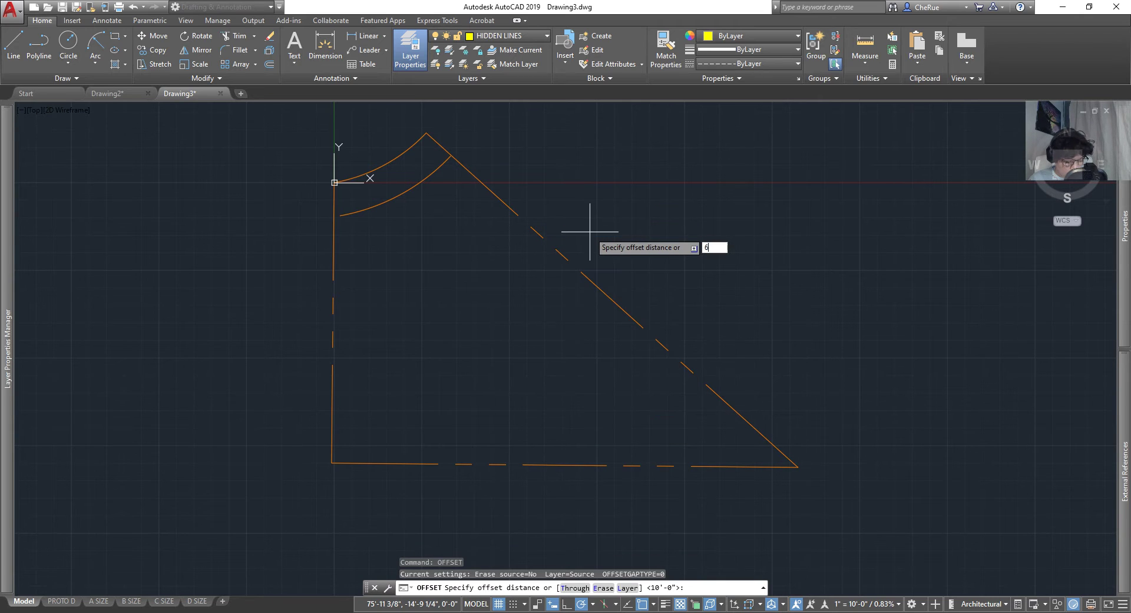
{"action": "key", "text": "Return"}
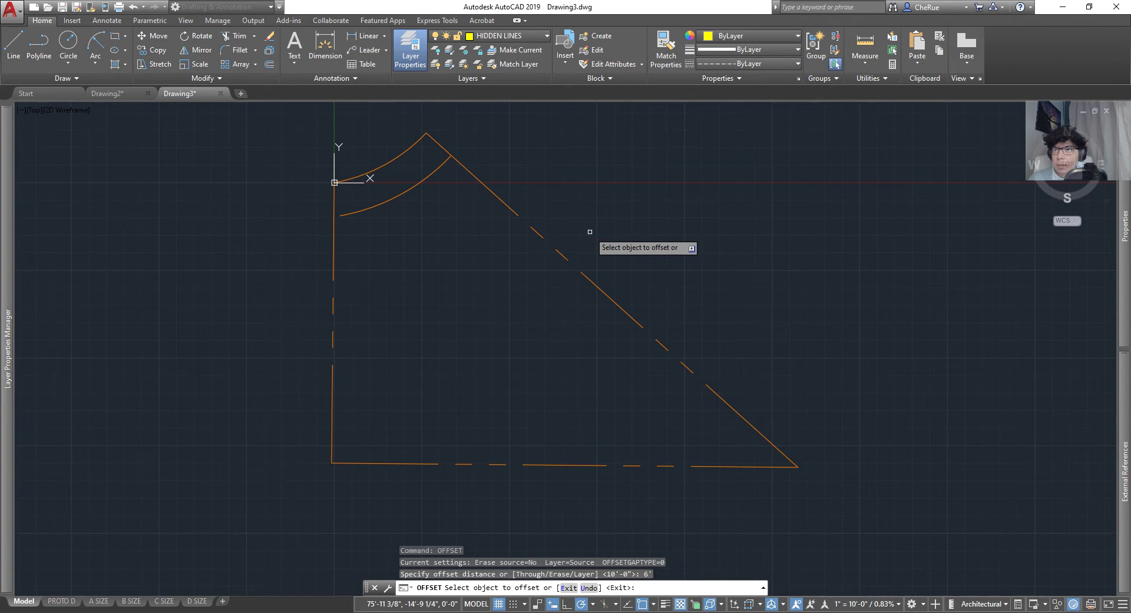
{"action": "left_click", "coordinate": [545, 465]}
{"action": "left_click", "coordinate": [546, 408]}
{"action": "right_click", "coordinate": [546, 408]}
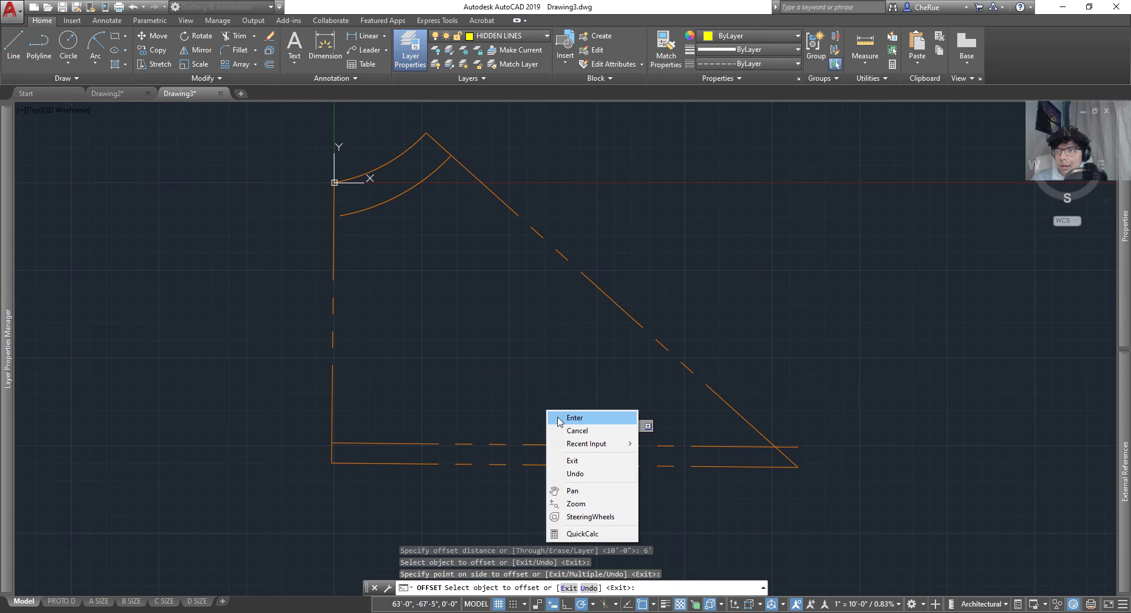
{"action": "left_click", "coordinate": [555, 416]}
Put the offset arc and the offset south line on the HIDDEN LINES layer.
{"action": "mouse_move", "coordinate": [413, 187]}
{"action": "middle_mouse_down"}
{"action": "mouse_move", "coordinate": [445, 241]}
{"action": "mouse_move", "coordinate": [473, 194]}
{"action": "middle_mouse_up"}
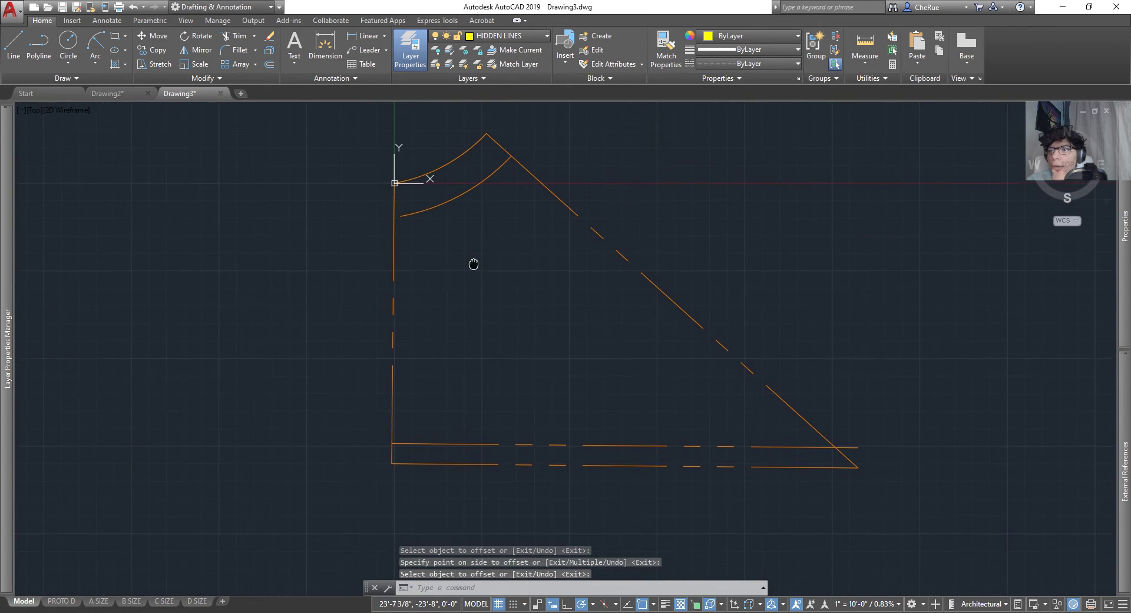
{"action": "left_click", "coordinate": [460, 193]}
{"action": "left_click", "coordinate": [470, 442]}
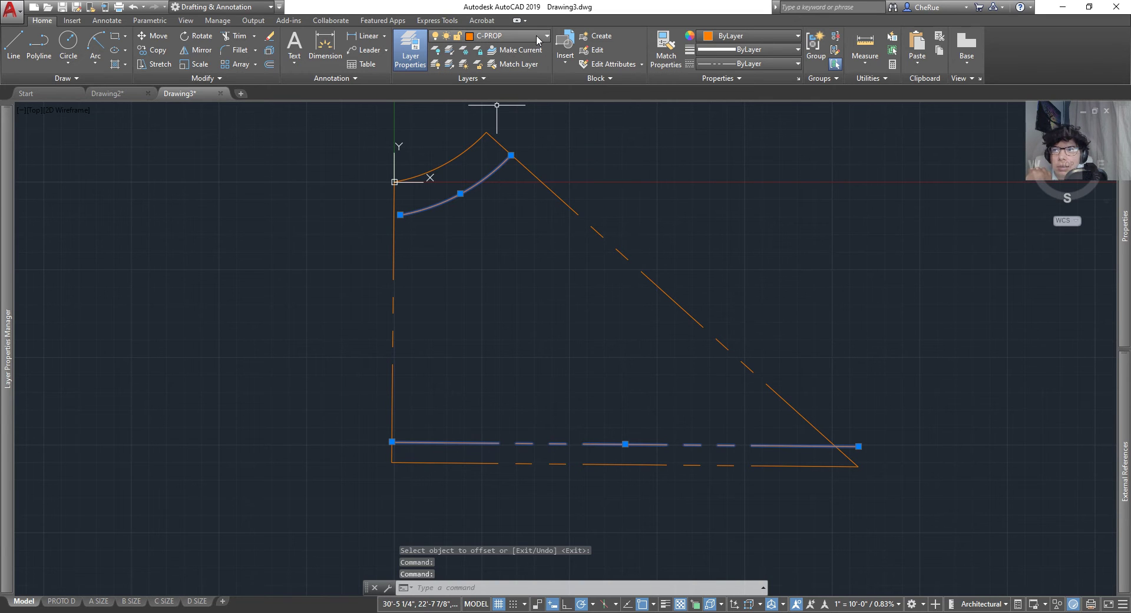
{"action": "left_click", "coordinate": [518, 36]}
{"action": "left_click", "coordinate": [510, 135]}
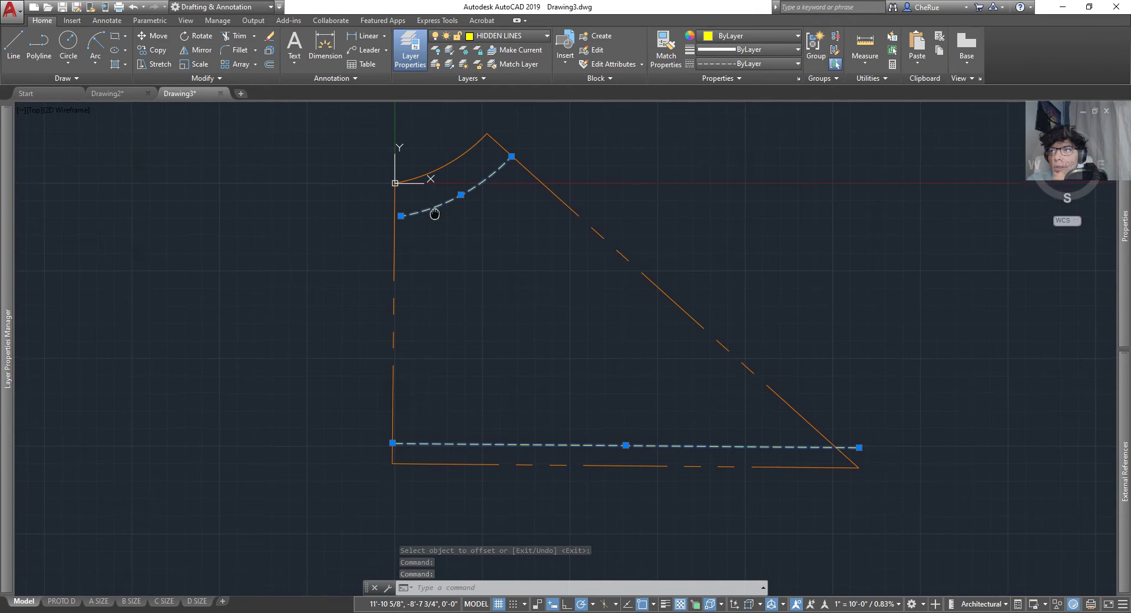
{"action": "middle_click_drag", "start_coordinate": [457, 295], "coordinate": [480, 285]}
{"action": "middle_click_drag", "start_coordinate": [731, 395], "coordinate": [758, 457]}
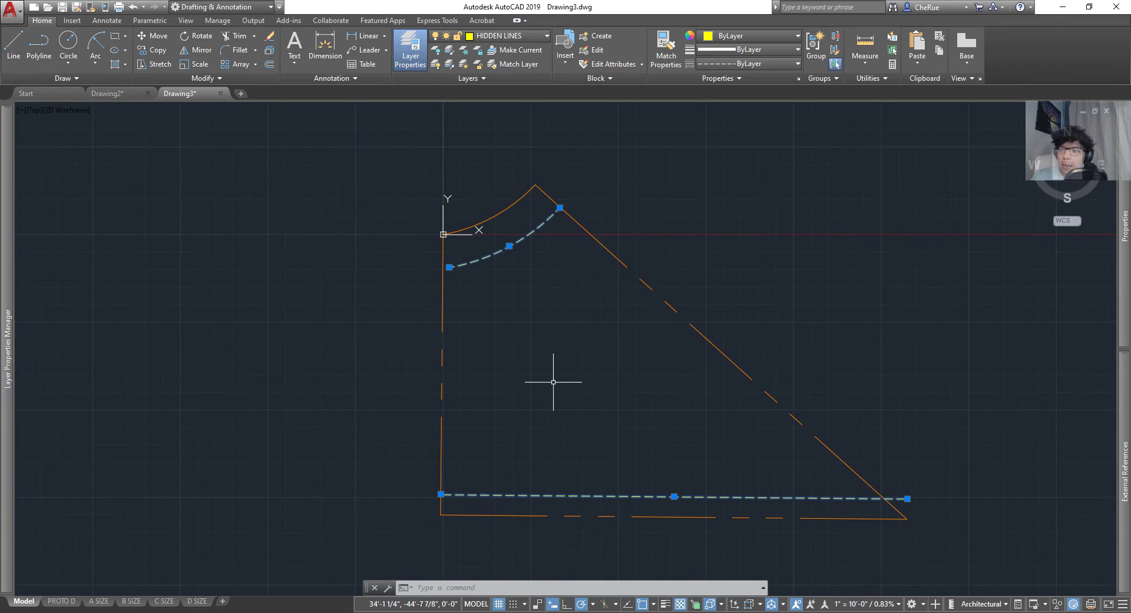
{"action": "type", "text": "TRIM"}
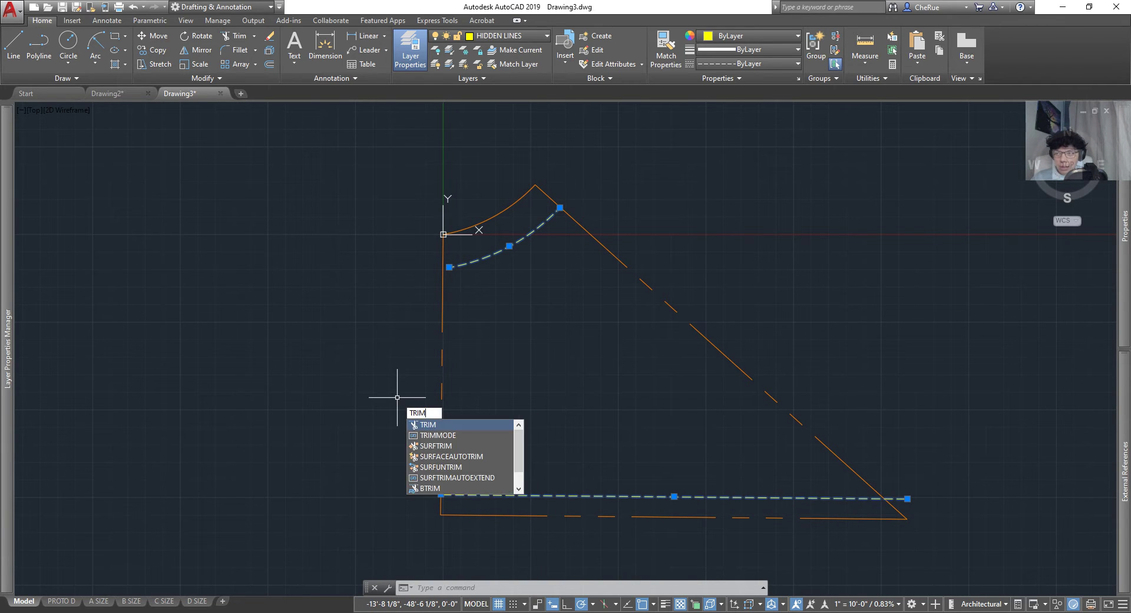
{"action": "key", "text": "Return"}
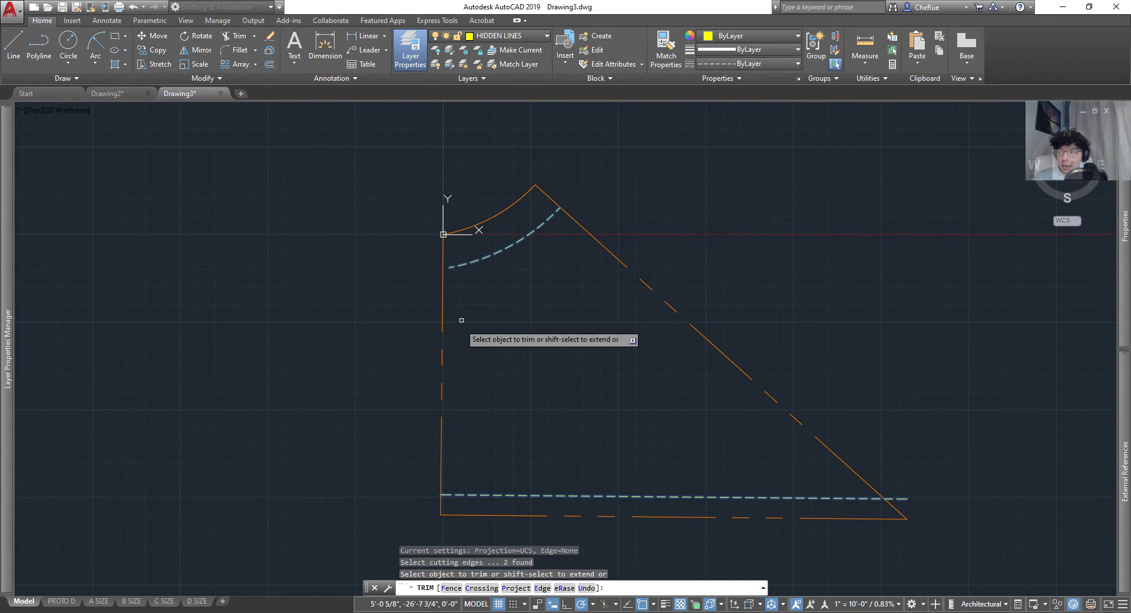
{"action": "scroll", "coordinate": [436, 235], "scroll_direction": "up", "scroll_amount": 2}
{"action": "scroll", "coordinate": [439, 292], "scroll_direction": "up", "scroll_amount": 5}
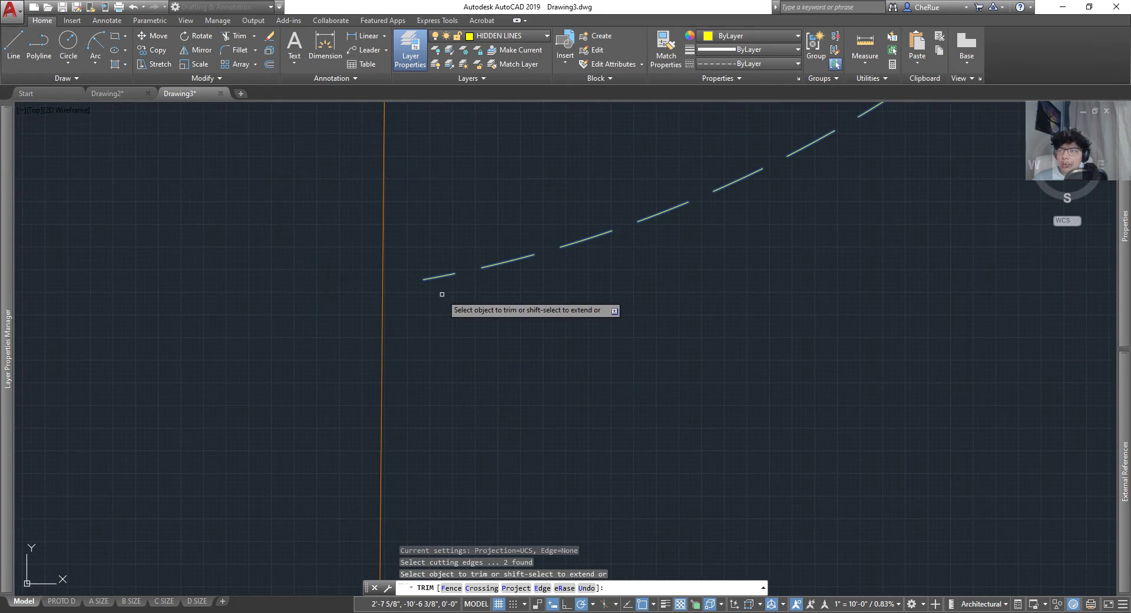
{"action": "middle_click_drag", "start_coordinate": [439, 291], "coordinate": [505, 373]}
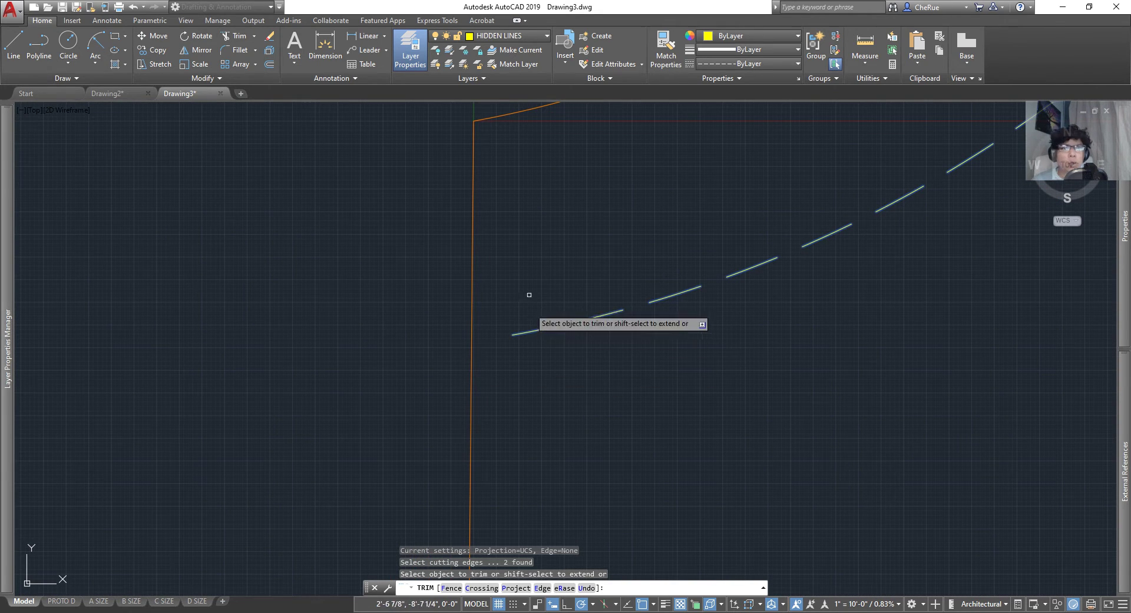
{"action": "left_click", "coordinate": [518, 332]}
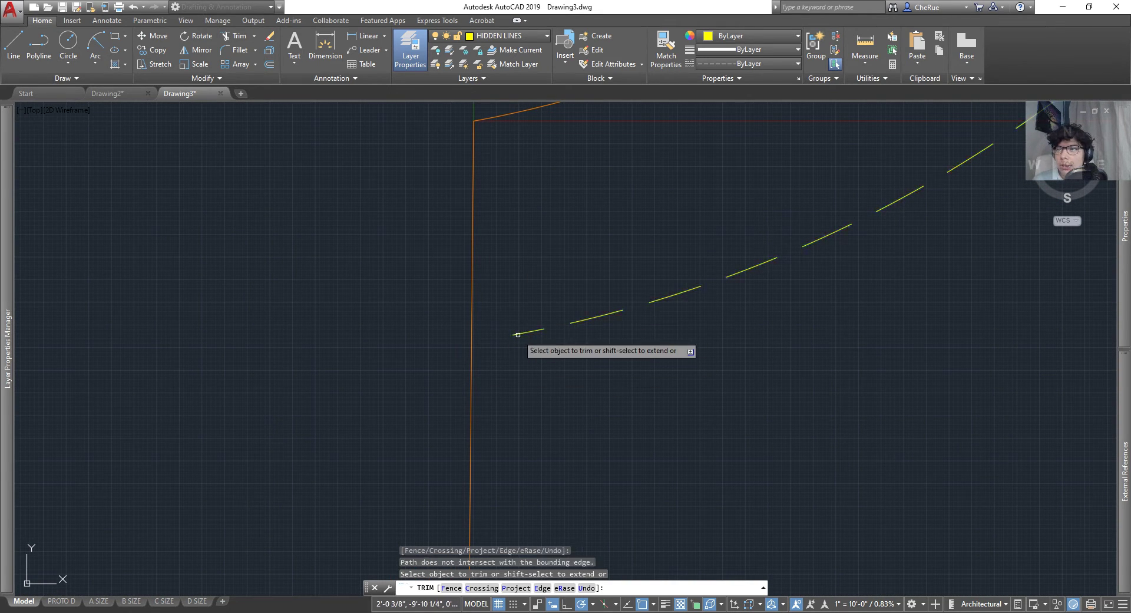
{"action": "left_click", "coordinate": [519, 330]}
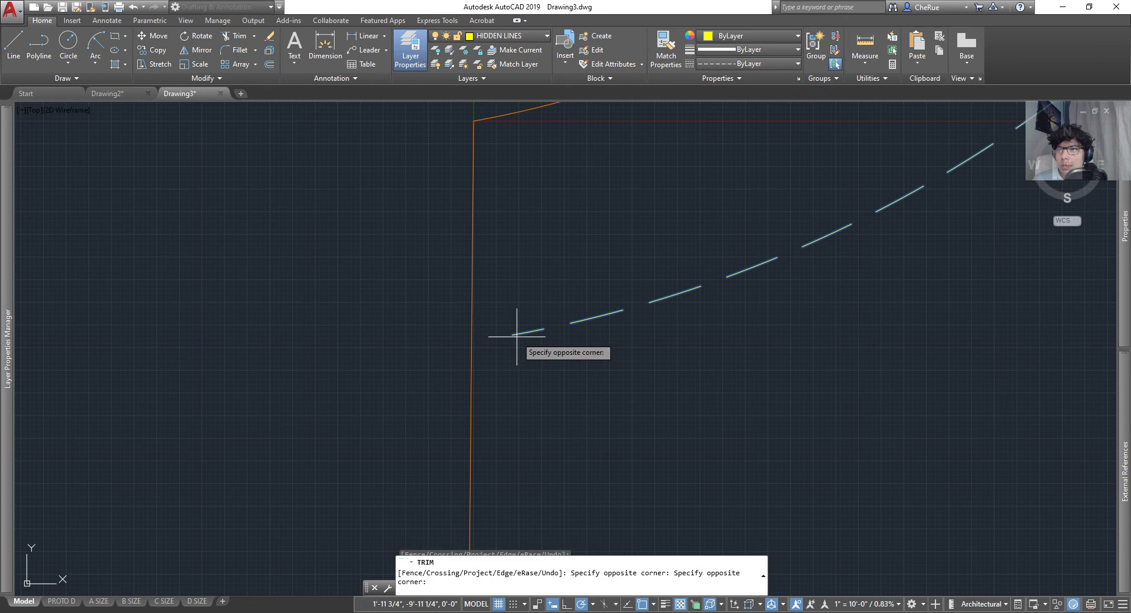
{"action": "left_click", "coordinate": [460, 336]}
{"action": "key", "text": "Escape"}
With all lot lines as cutting edges, extend the offset arc's west end to the west boundary line.
{"action": "scroll", "coordinate": [522, 351], "scroll_direction": "down", "scroll_amount": 5}
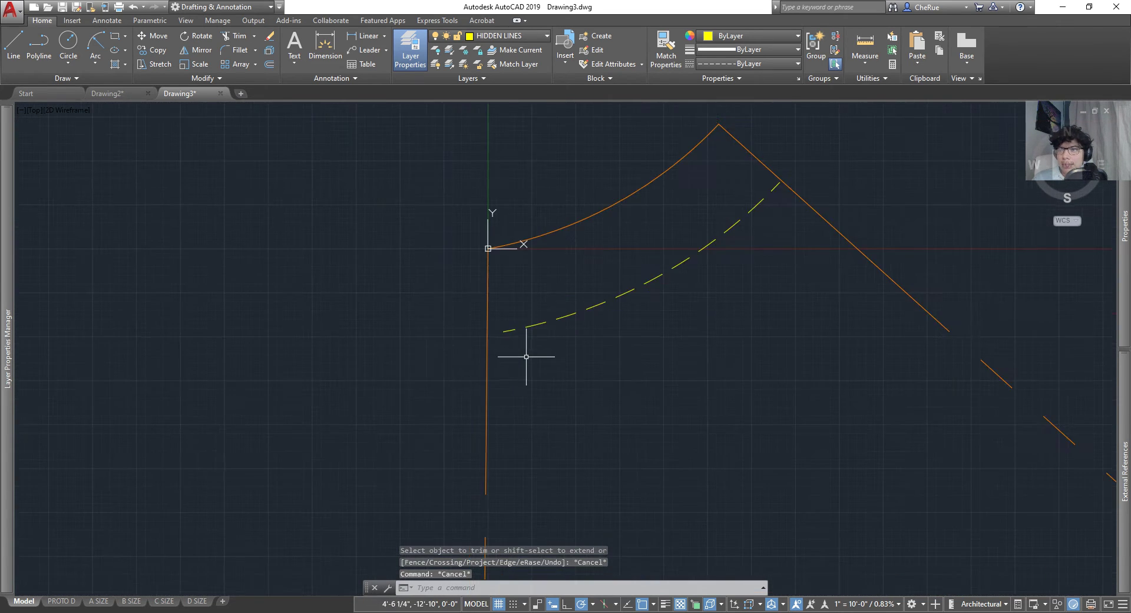
{"action": "left_click", "coordinate": [874, 529]}
{"action": "left_click", "coordinate": [468, 261]}
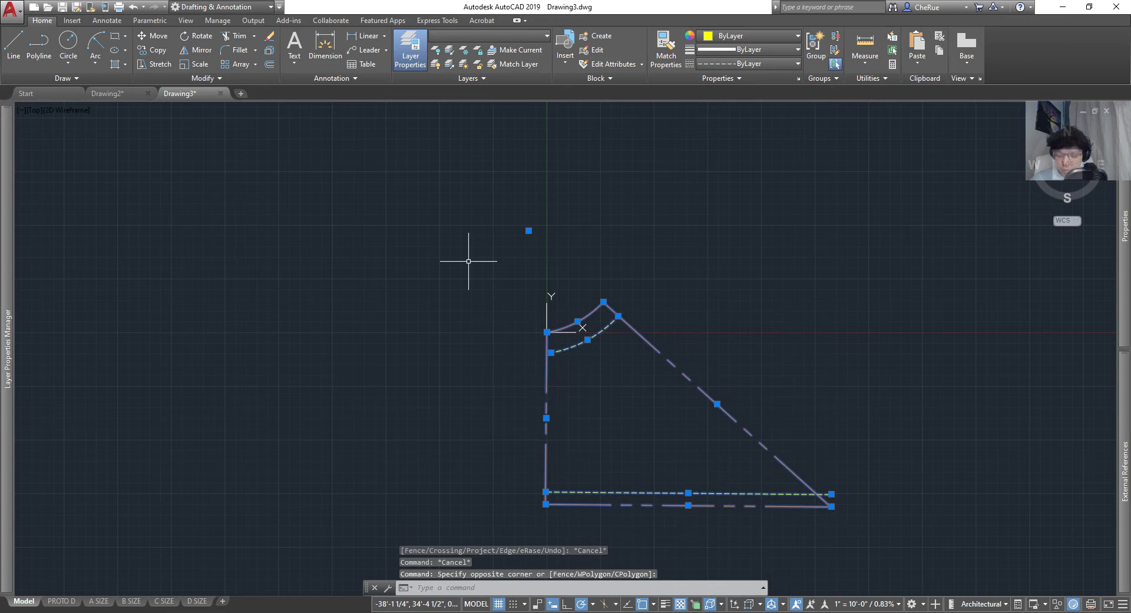
{"action": "type", "text": "TRIM"}
{"action": "key", "text": "Return"}
{"action": "scroll", "coordinate": [547, 353], "scroll_direction": "up", "scroll_amount": 5}
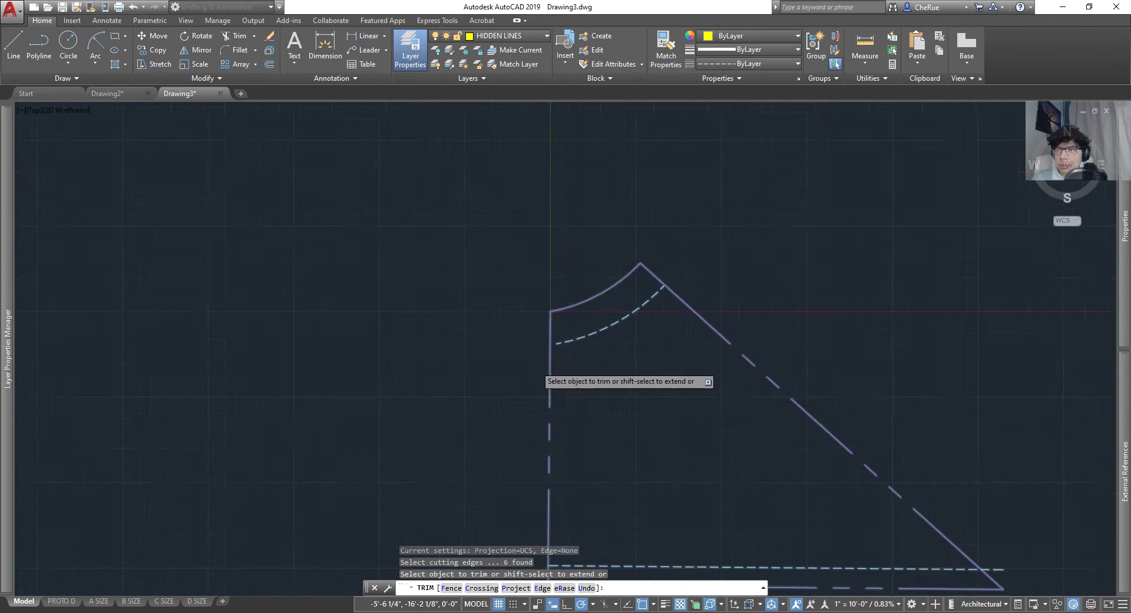
{"action": "left_click", "coordinate": [495, 297]}
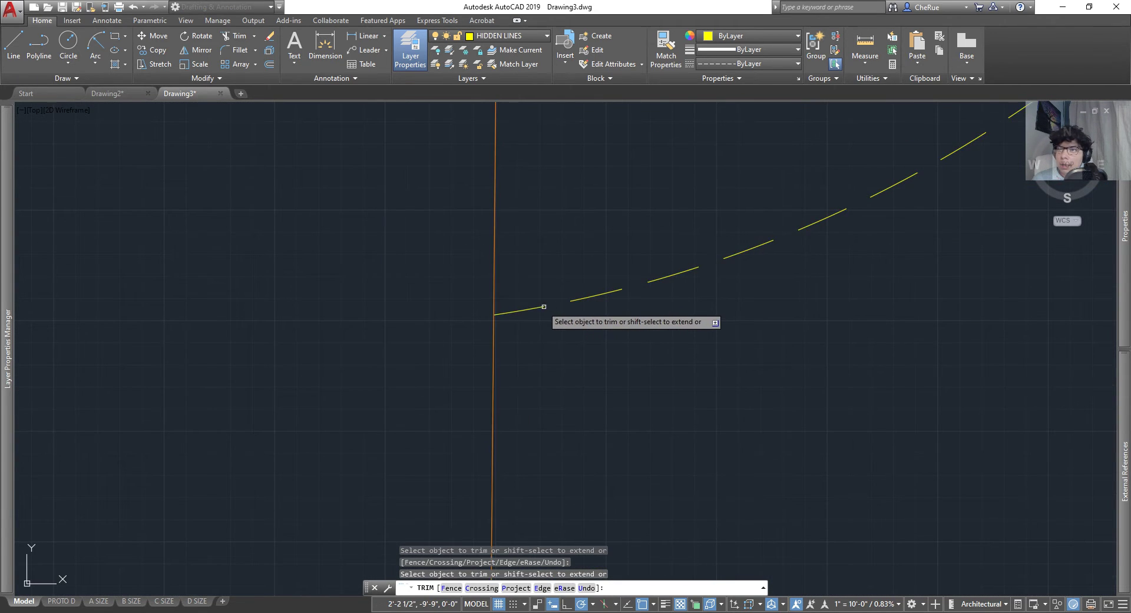
Trim the dashed south offset line where it overshoots the diagonal boundary and end the command.
{"action": "scroll", "coordinate": [558, 314], "scroll_direction": "down", "scroll_amount": 4}
{"action": "scroll", "coordinate": [913, 506], "scroll_direction": "up", "scroll_amount": 8}
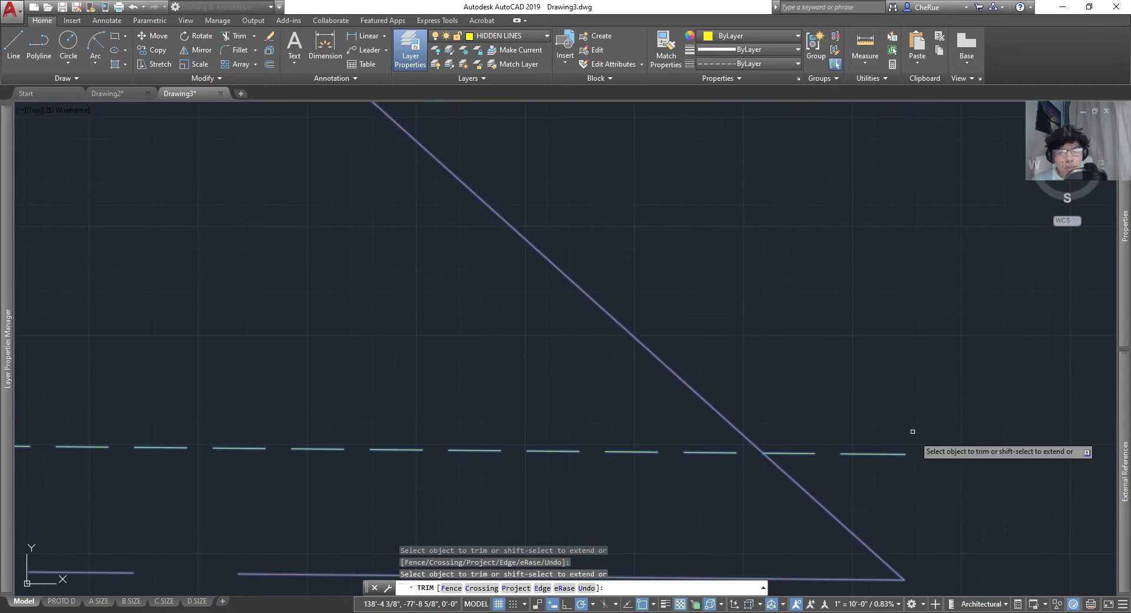
{"action": "left_click", "coordinate": [933, 437]}
{"action": "left_click", "coordinate": [838, 467]}
{"action": "scroll", "coordinate": [813, 411], "scroll_direction": "down", "scroll_amount": 6}
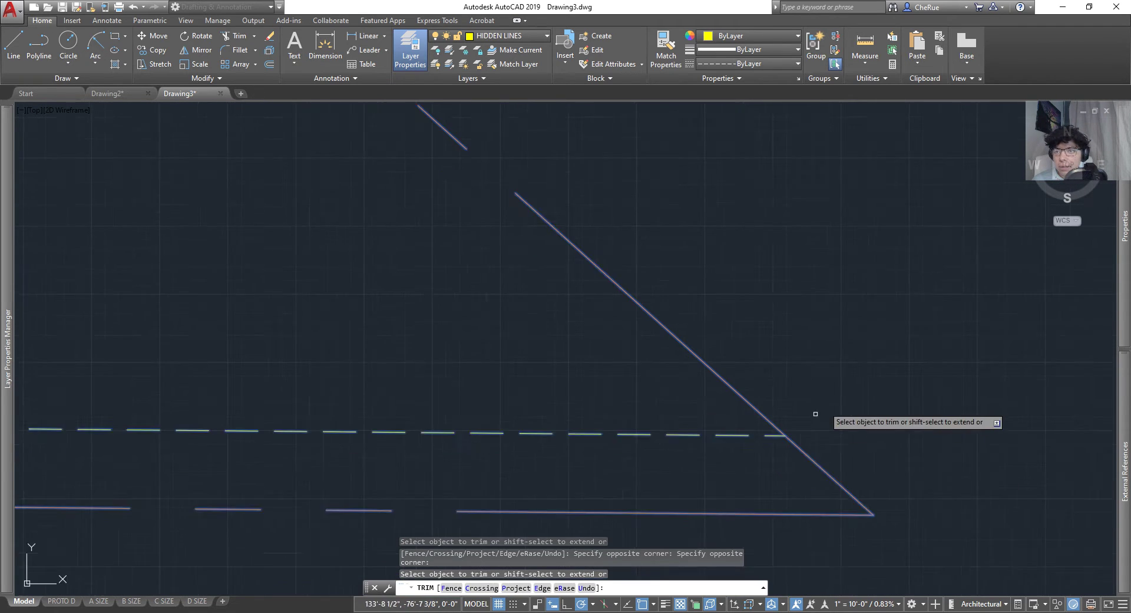
{"action": "scroll", "coordinate": [691, 480], "scroll_direction": "down", "scroll_amount": 6}
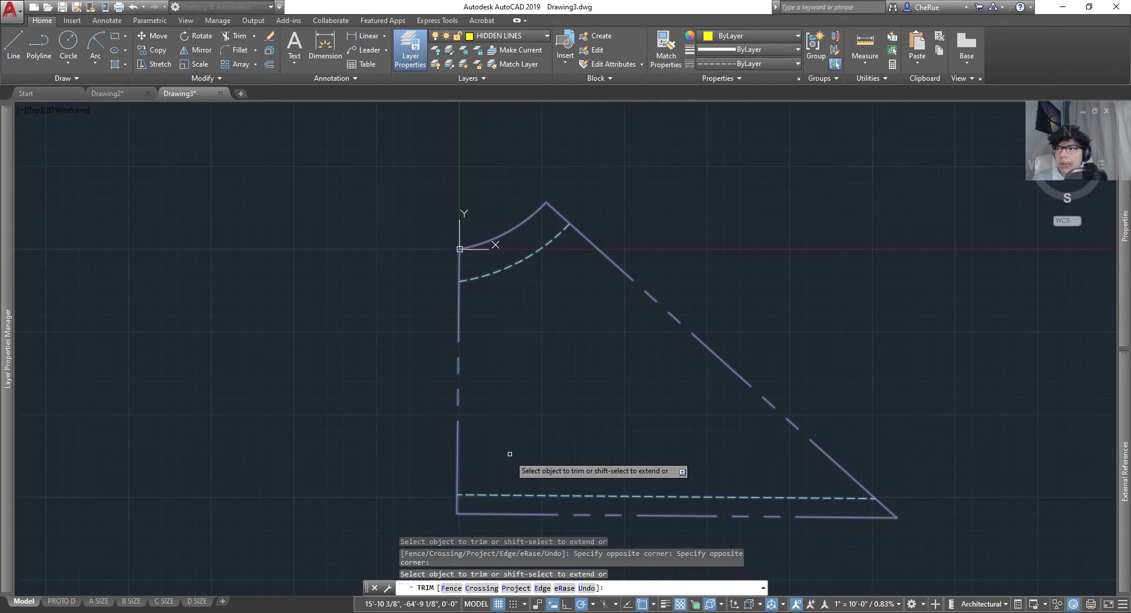
{"action": "key", "text": "Escape"}
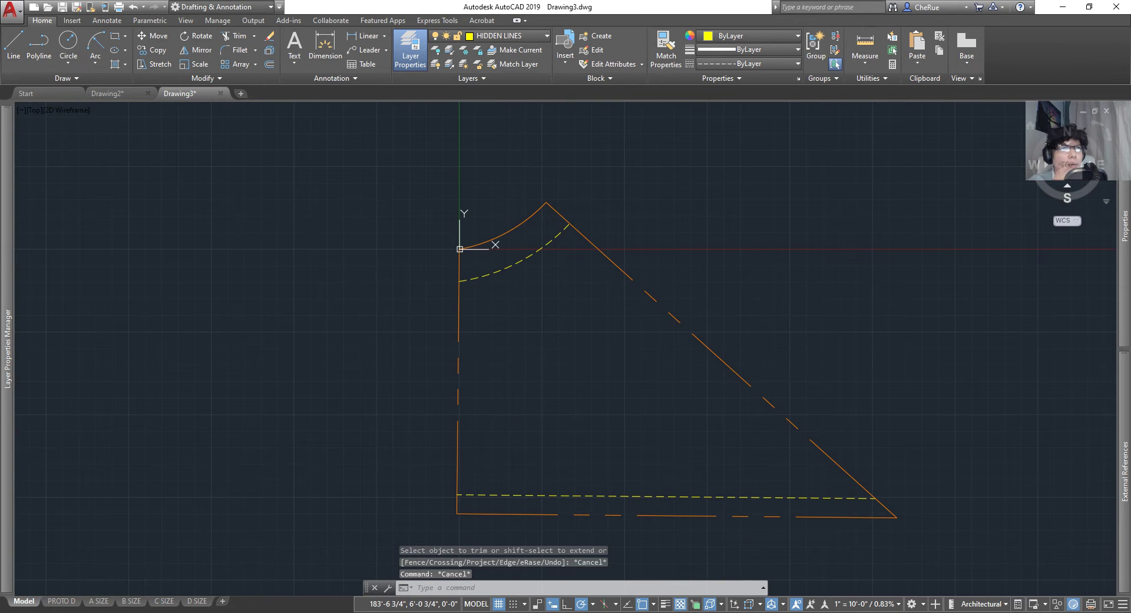
Switch to the Morgan Court reference plan in the browser, examine lot 22's bearings and distances, and return to the AutoCAD drawing.
{"action": "key", "text": "alt+Tab"}
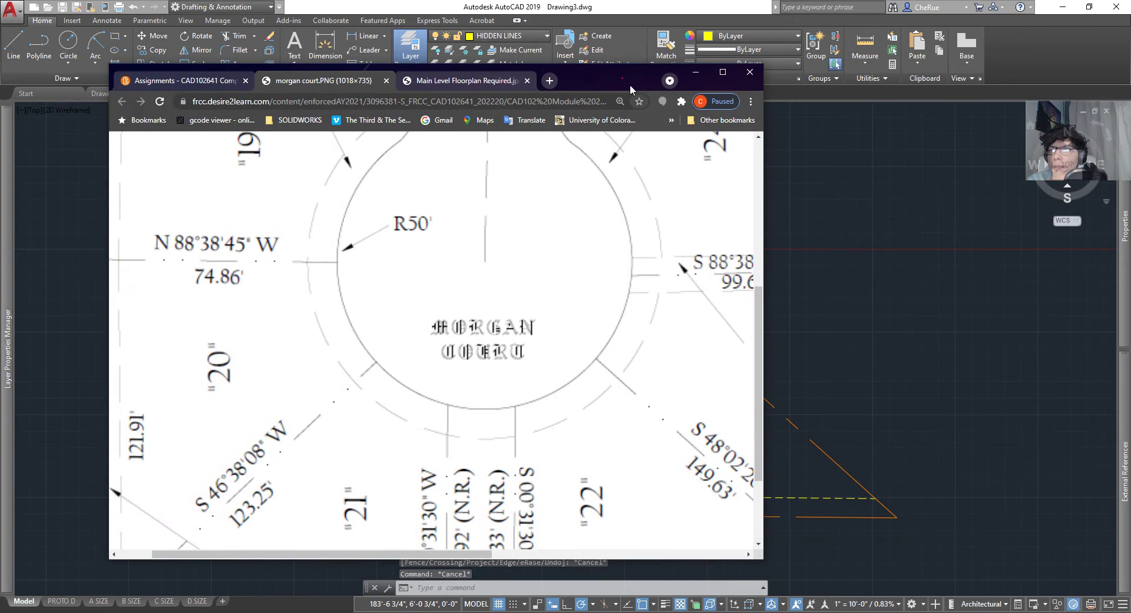
{"action": "double_click", "coordinate": [603, 77]}
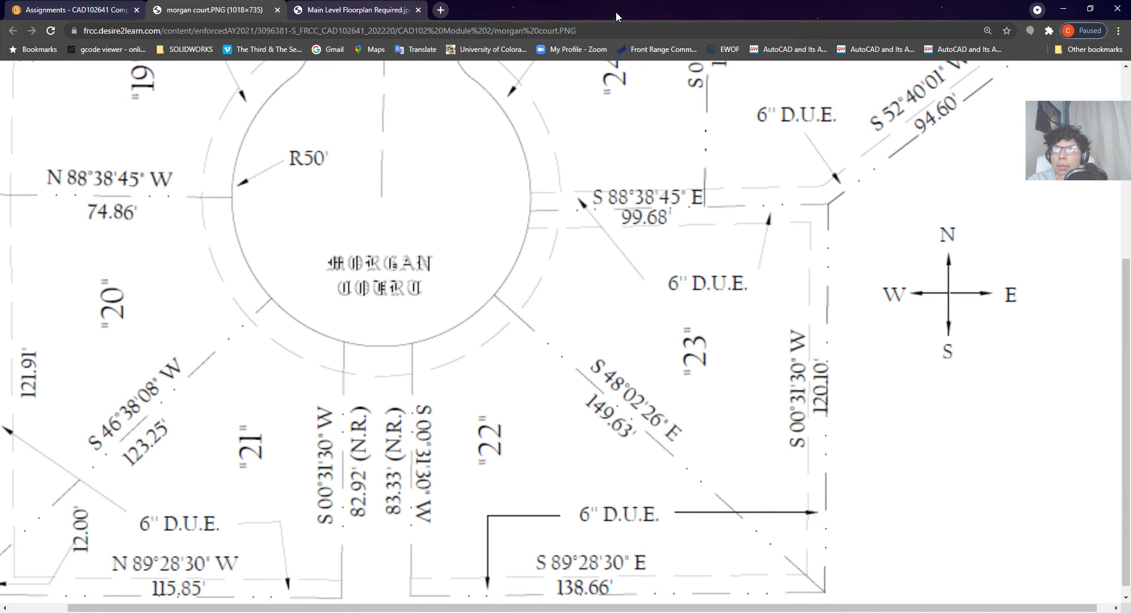
{"action": "key", "text": "alt+Tab"}
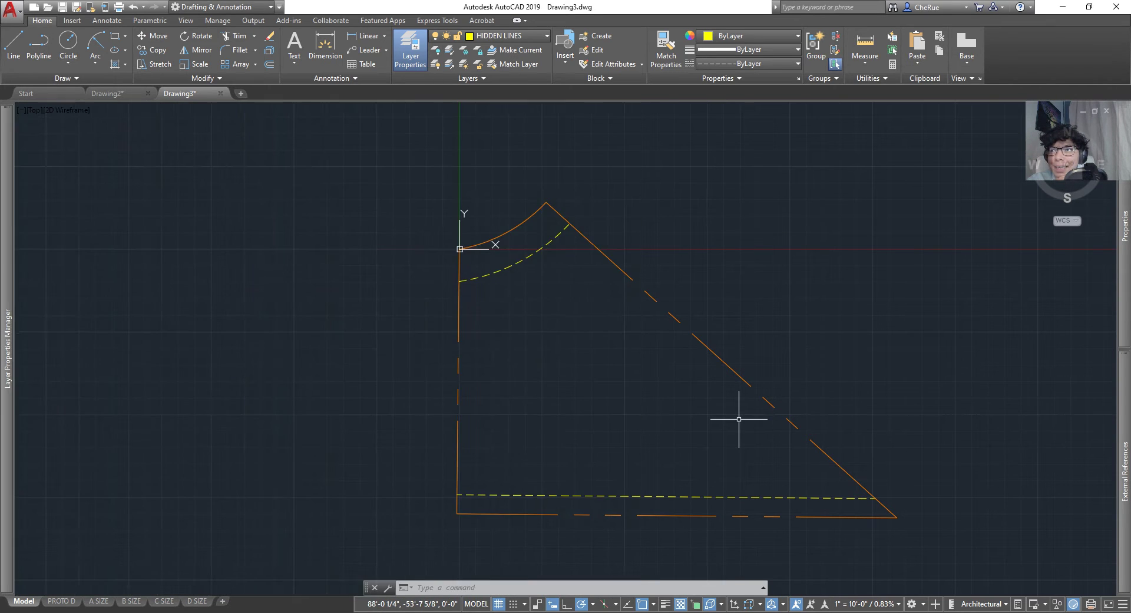
Start multiline text at the upper end of the diagonal boundary and rotate it to align with that line.
{"action": "middle_click_drag", "start_coordinate": [739, 419], "coordinate": [752, 426]}
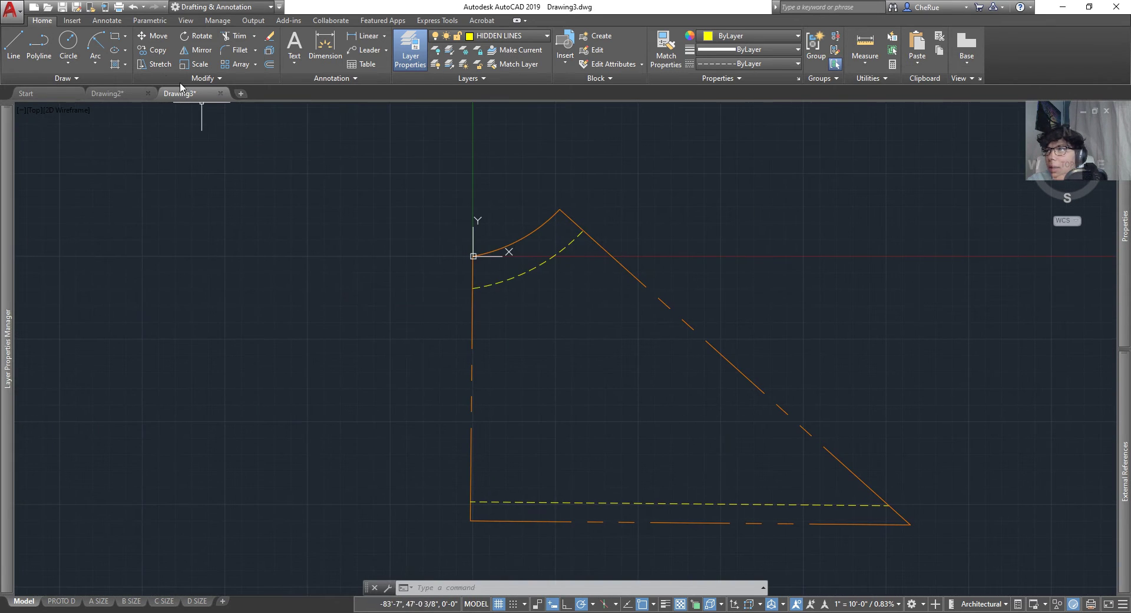
{"action": "left_click", "coordinate": [107, 20]}
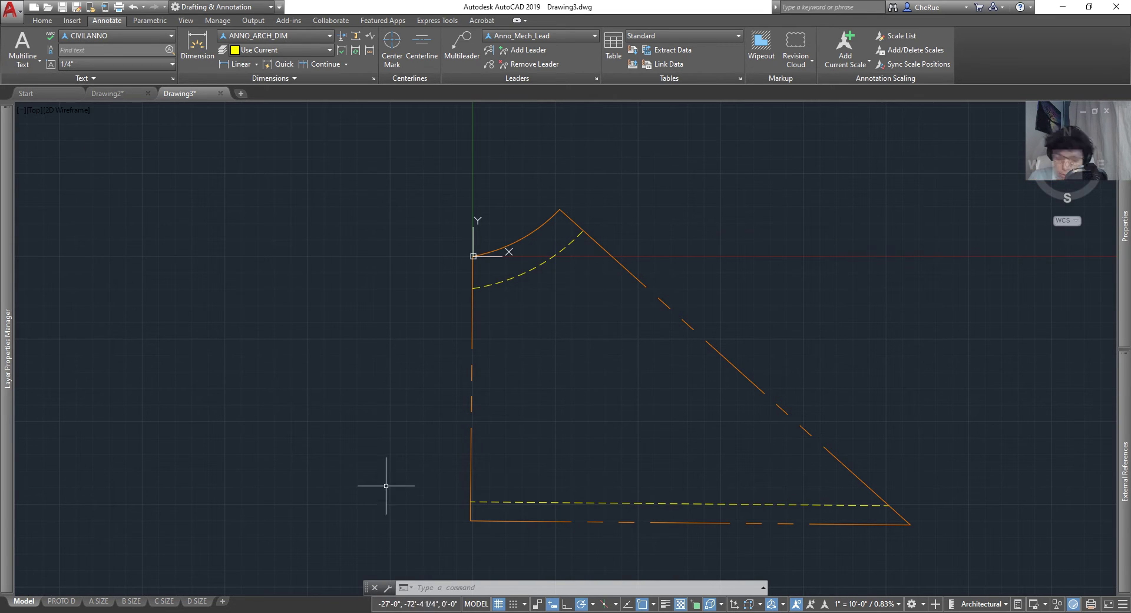
{"action": "type", "text": "MTEXT"}
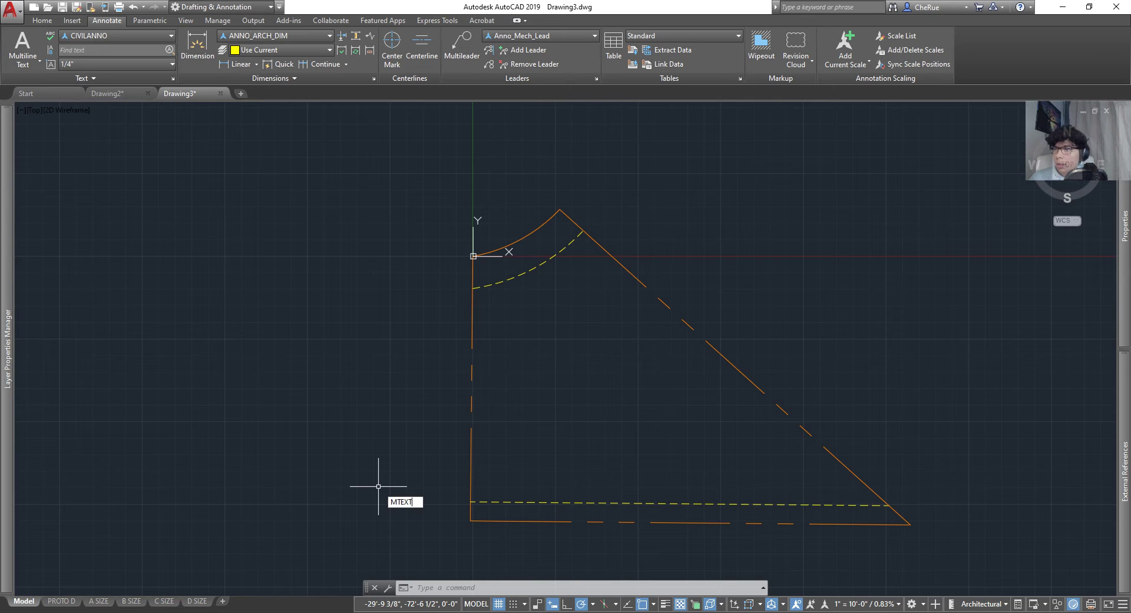
{"action": "key", "text": "Return"}
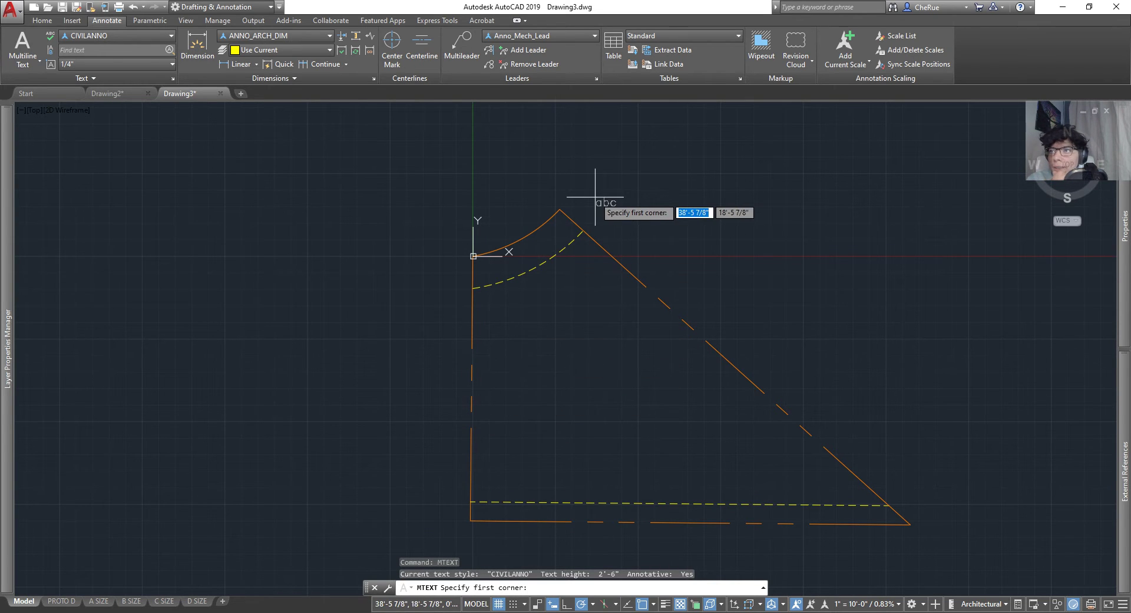
{"action": "left_click", "coordinate": [559, 208]}
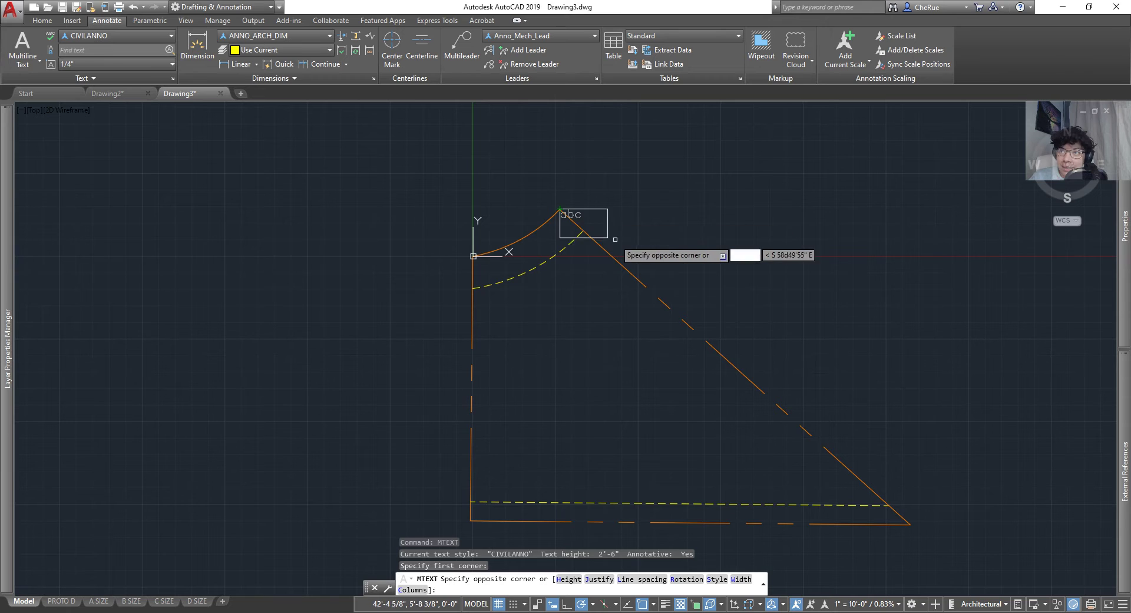
{"action": "type", "text": "r"}
{"action": "key", "text": "Return"}
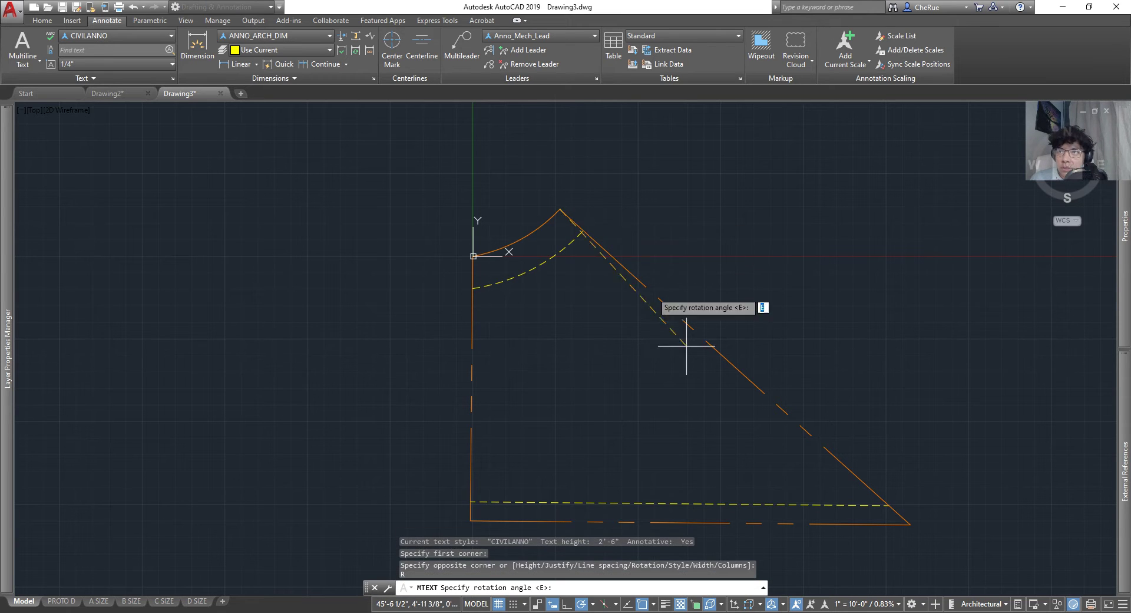
{"action": "left_click", "coordinate": [910, 525]}
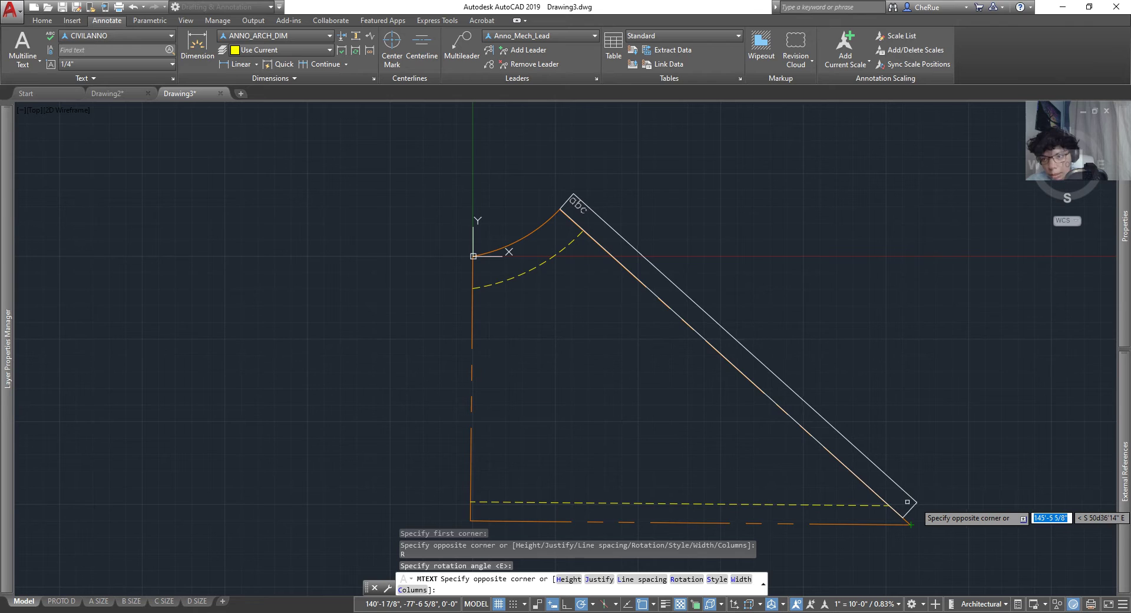
Set the text justification to middle center (MC) and span the text box along the full diagonal boundary.
{"action": "left_click", "coordinate": [599, 579]}
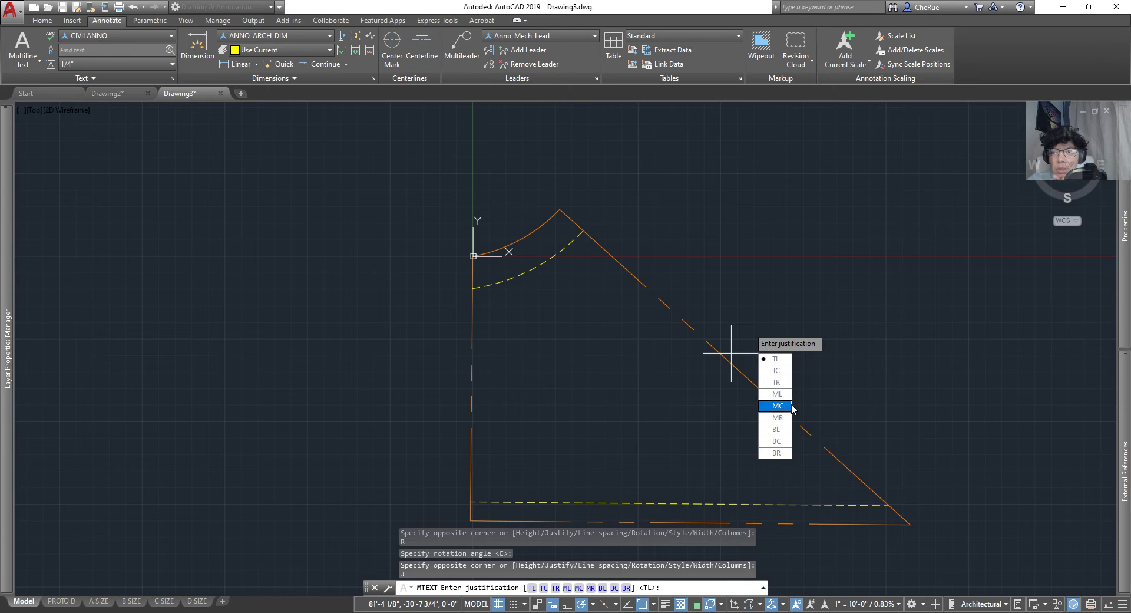
{"action": "left_click", "coordinate": [792, 407]}
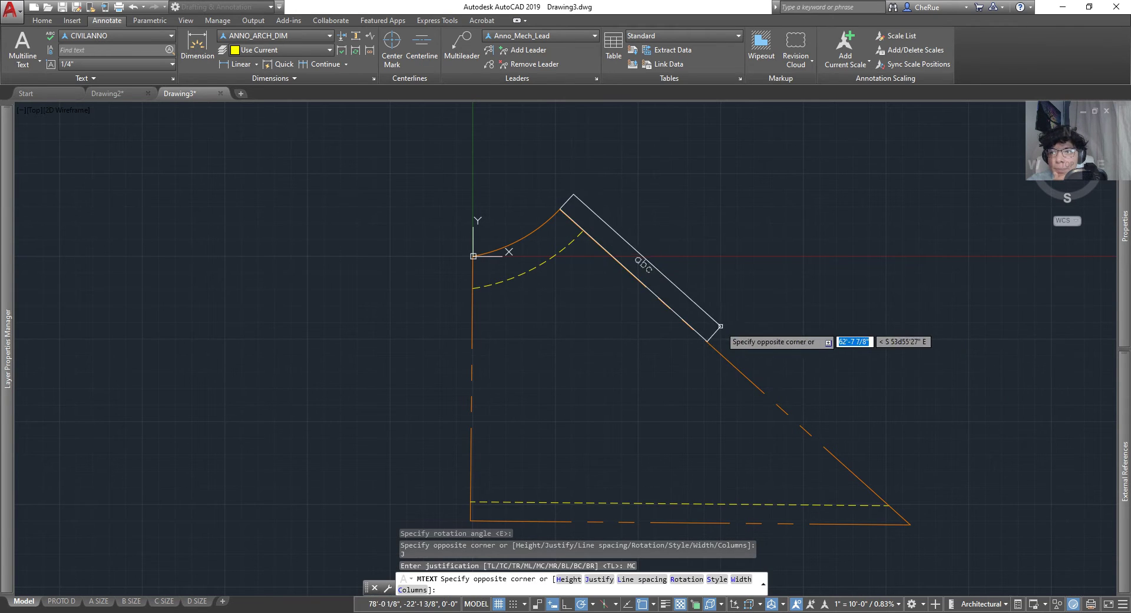
{"action": "left_click", "coordinate": [926, 507]}
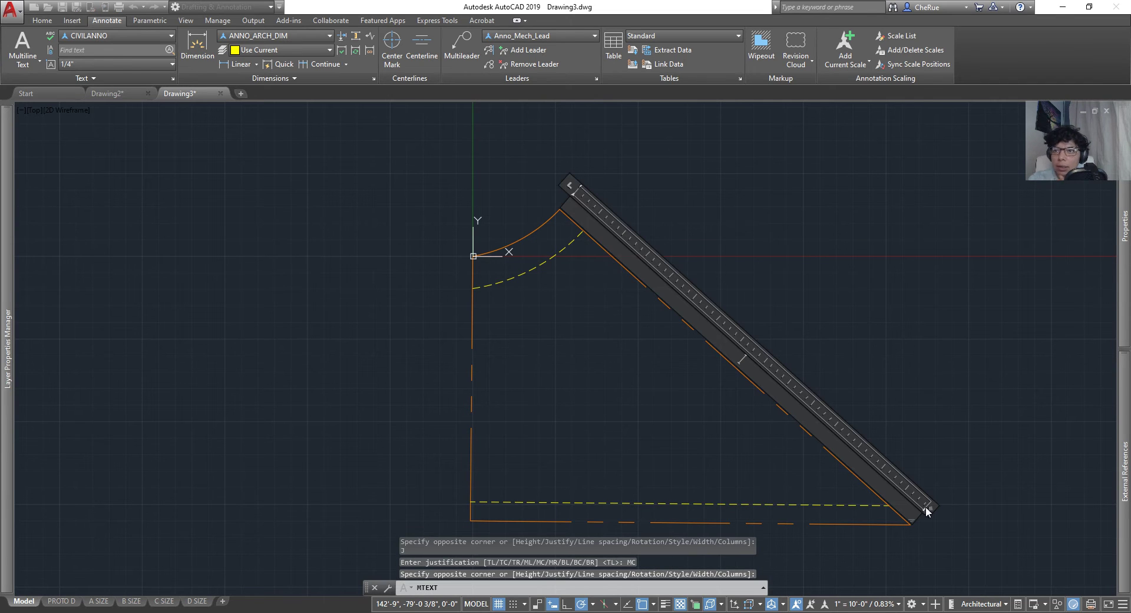
Enter the bearing S 48°02'26"E as the first line of the diagonal boundary's label.
{"action": "mouse_move", "coordinate": [1110, 408]}
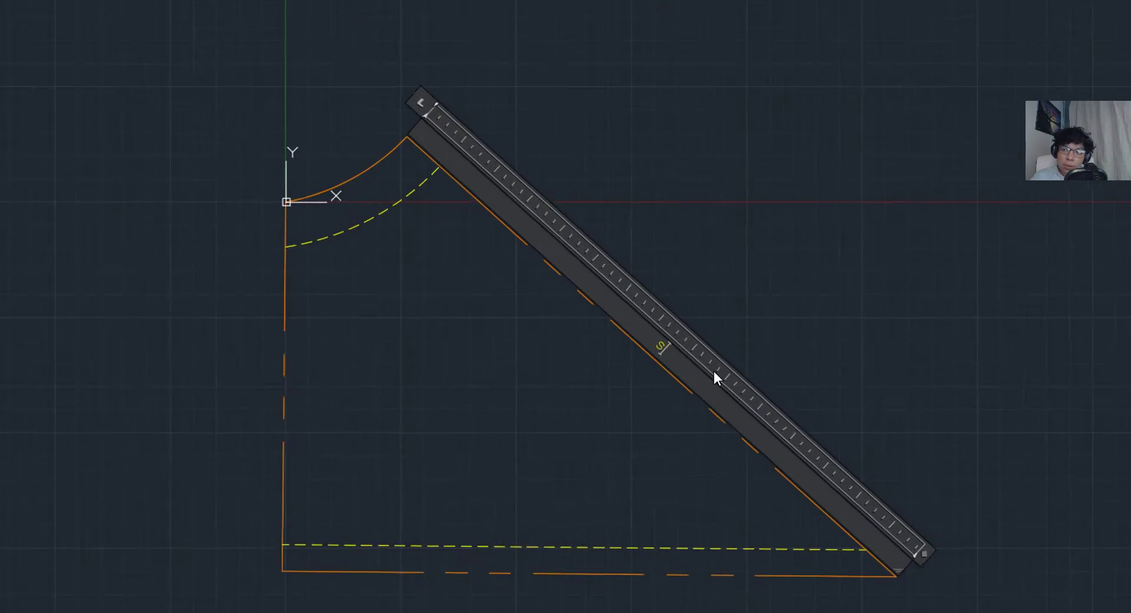
{"action": "type", "text": "S"}
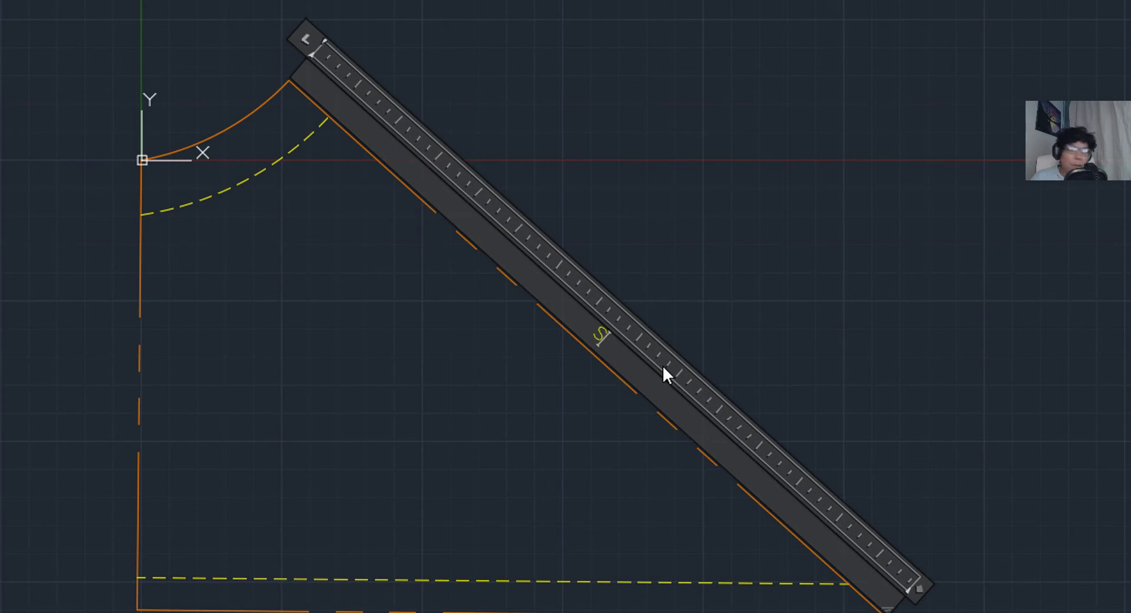
{"action": "type", "text": " 48"}
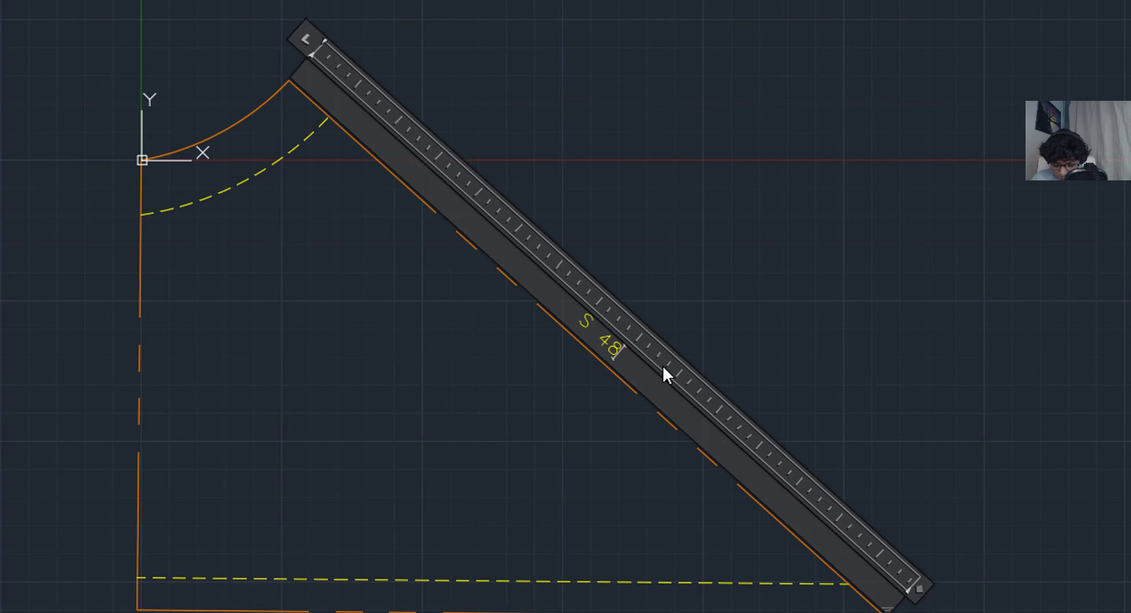
{"action": "type", "text": "%%d"}
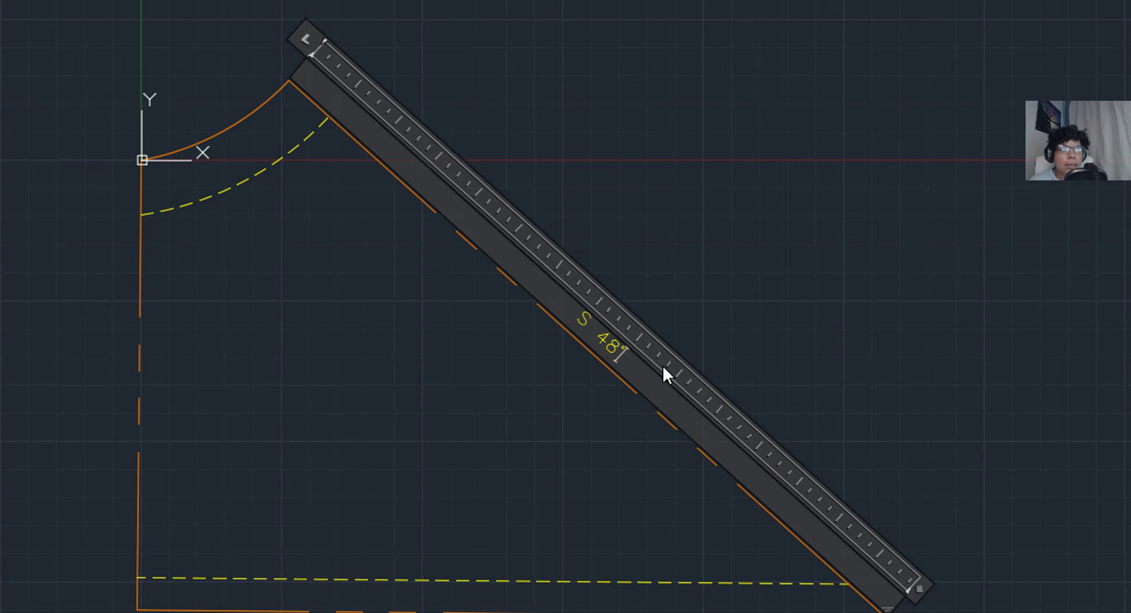
{"action": "type", "text": "02"}
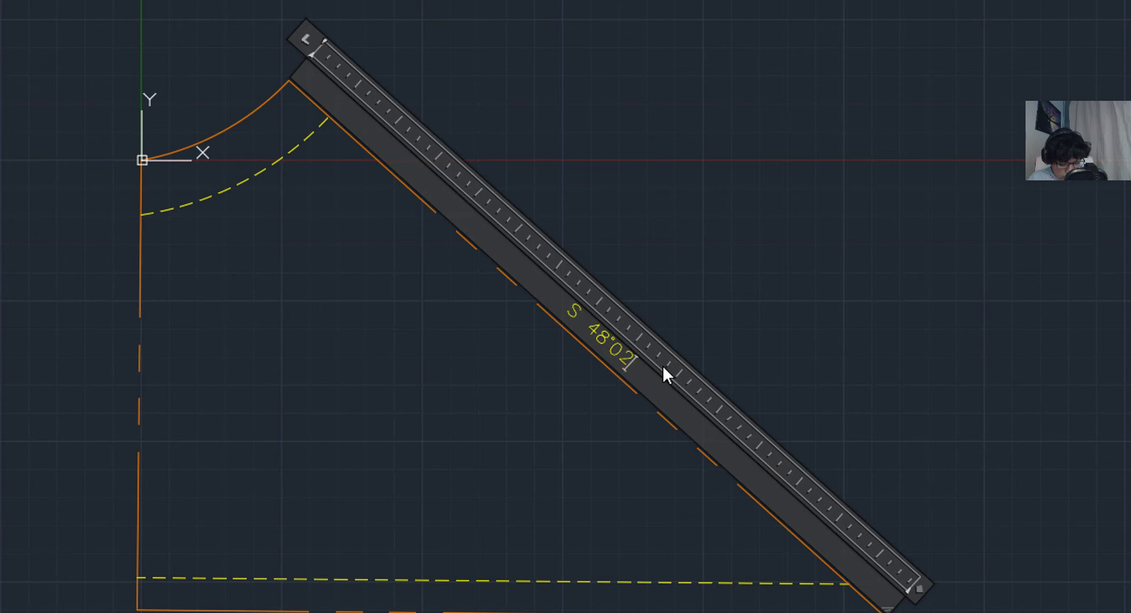
{"action": "type", "text": "'"}
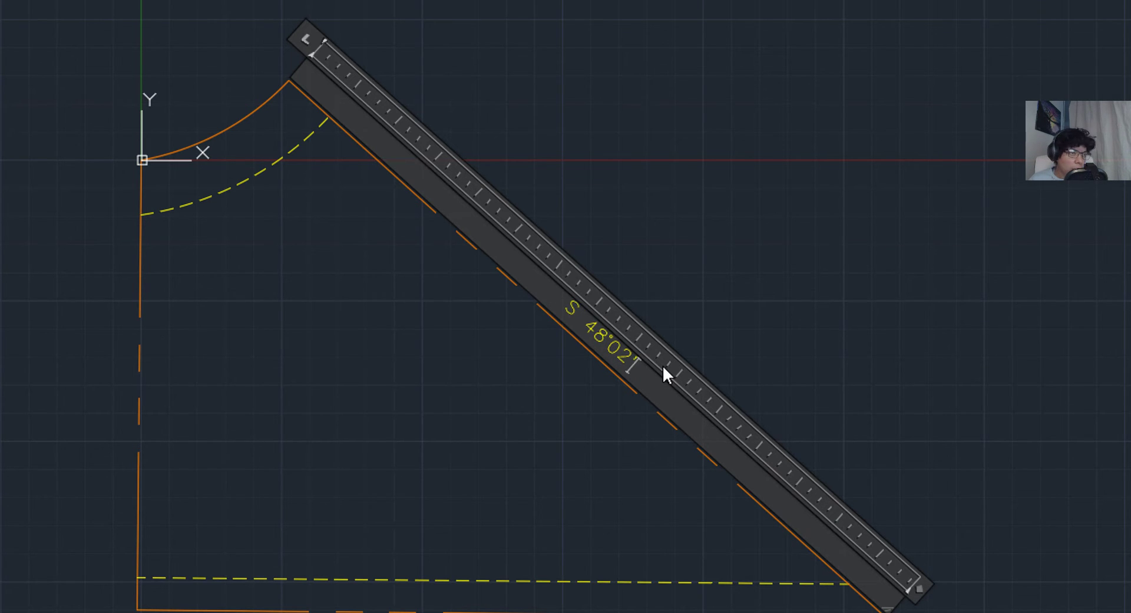
{"action": "type", "text": "26\""}
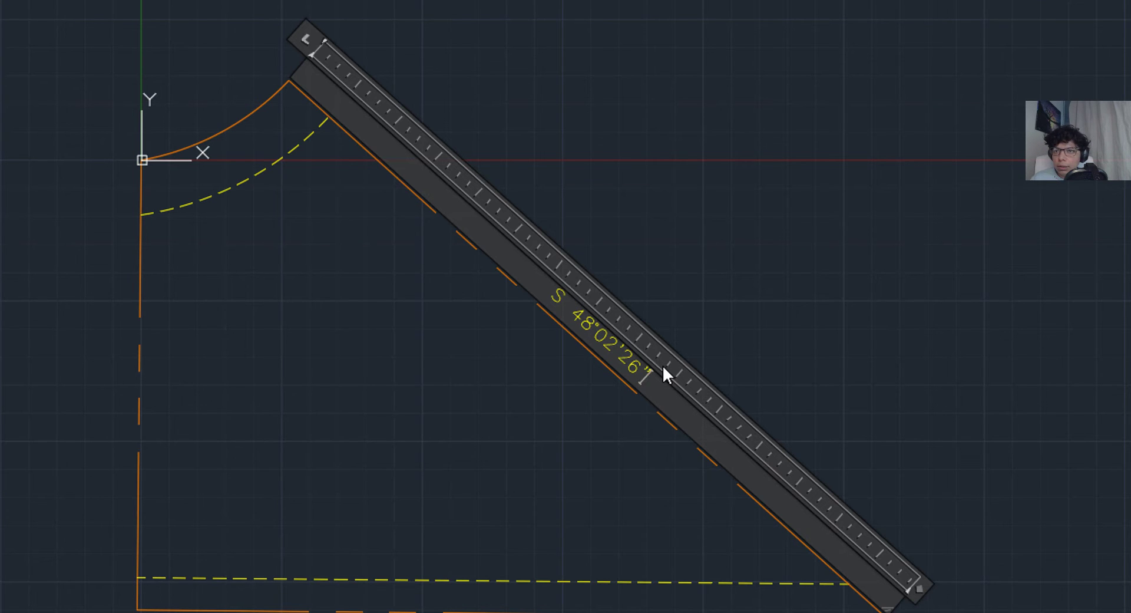
{"action": "type", "text": "W"}
{"action": "key", "text": "BackSpace"}
{"action": "type", "text": "E"}
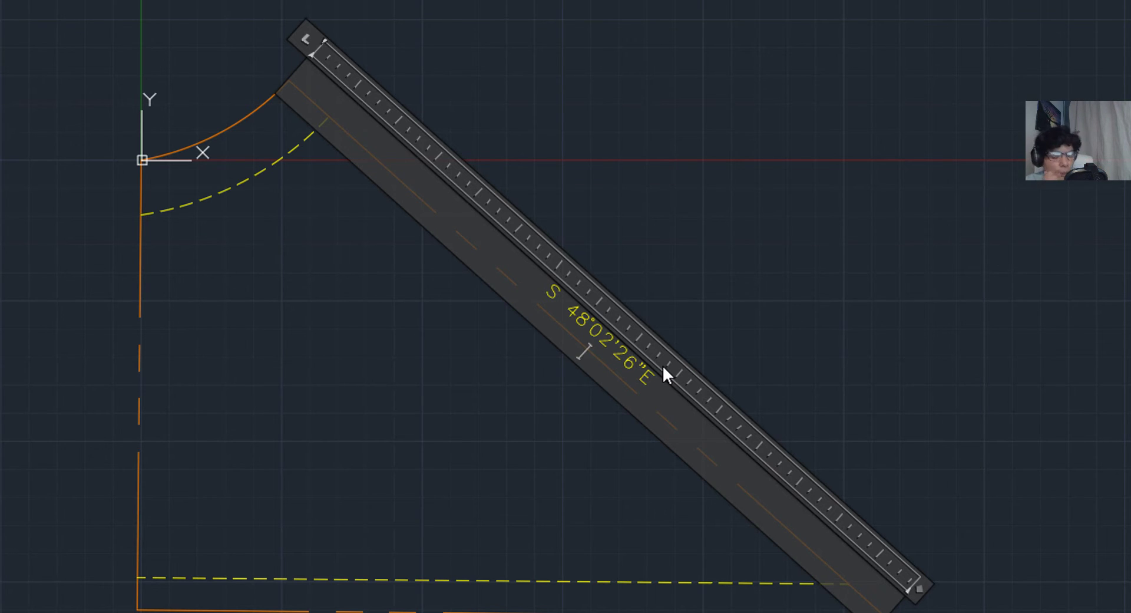
Add the distance 149.63' on a second line below the bearing and finish the label.
{"action": "key", "text": "Return"}
{"action": "type", "text": "149.63"}
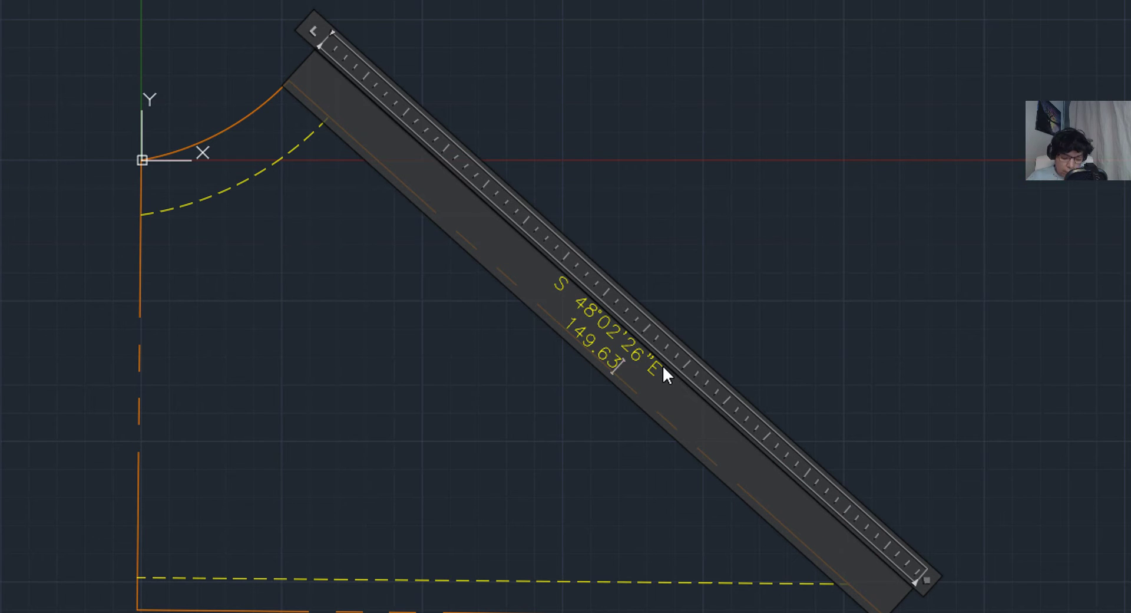
{"action": "type", "text": "'"}
{"action": "left_click", "coordinate": [688, 287]}
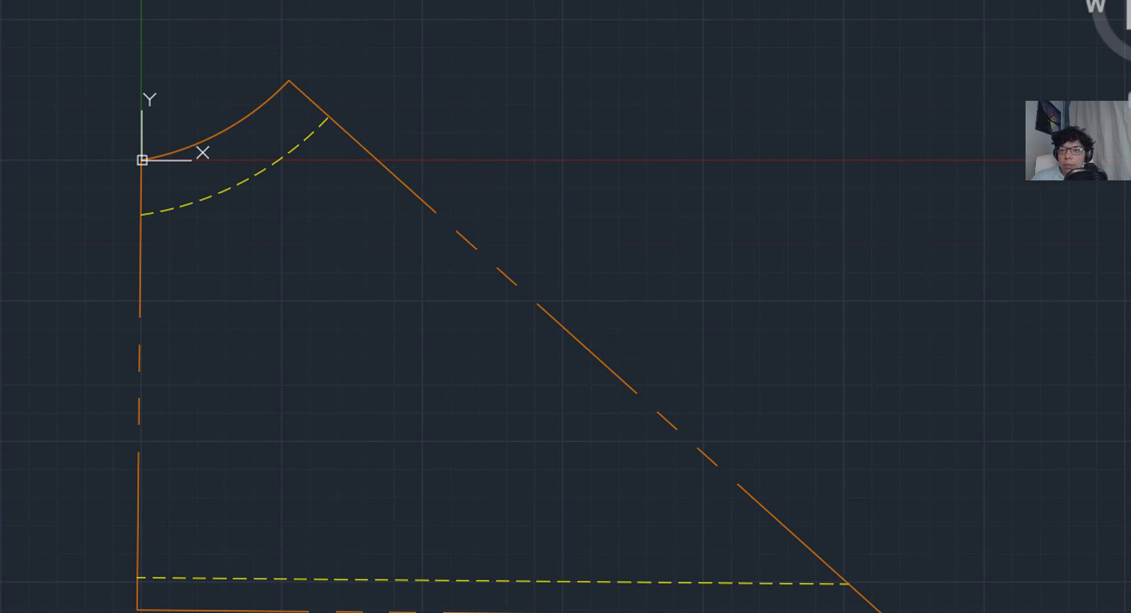
Move the bearing and distance label onto the diagonal boundary so the line runs between its two text rows, and deselect it.
{"action": "scroll", "coordinate": [581, 449], "scroll_direction": "up", "scroll_amount": 2}
{"action": "left_click", "coordinate": [616, 284]}
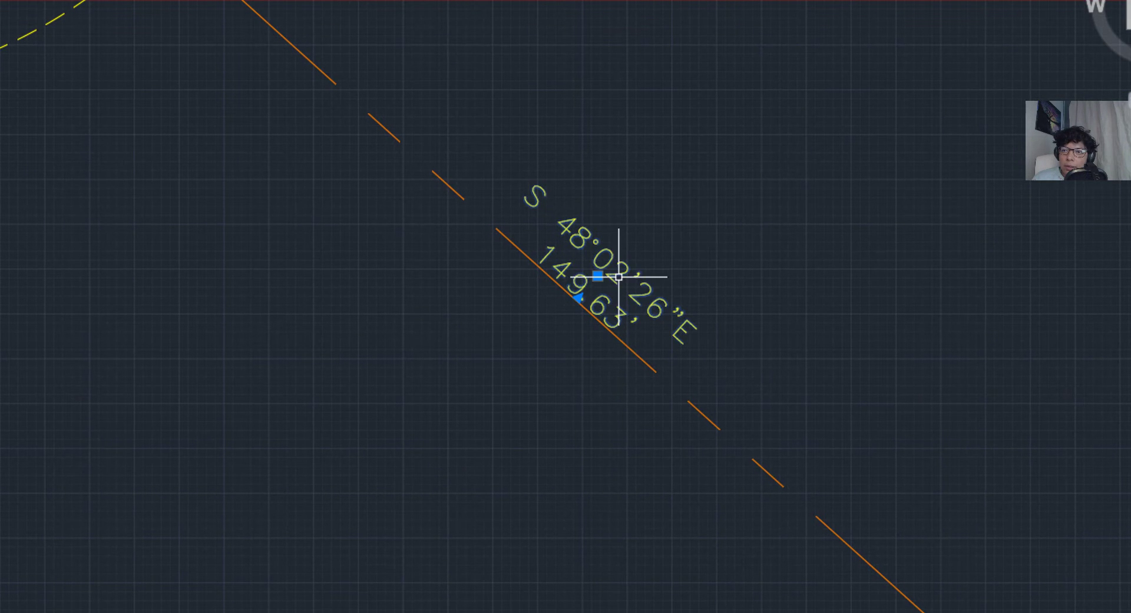
{"action": "scroll", "coordinate": [643, 300], "scroll_direction": "up", "scroll_amount": 4}
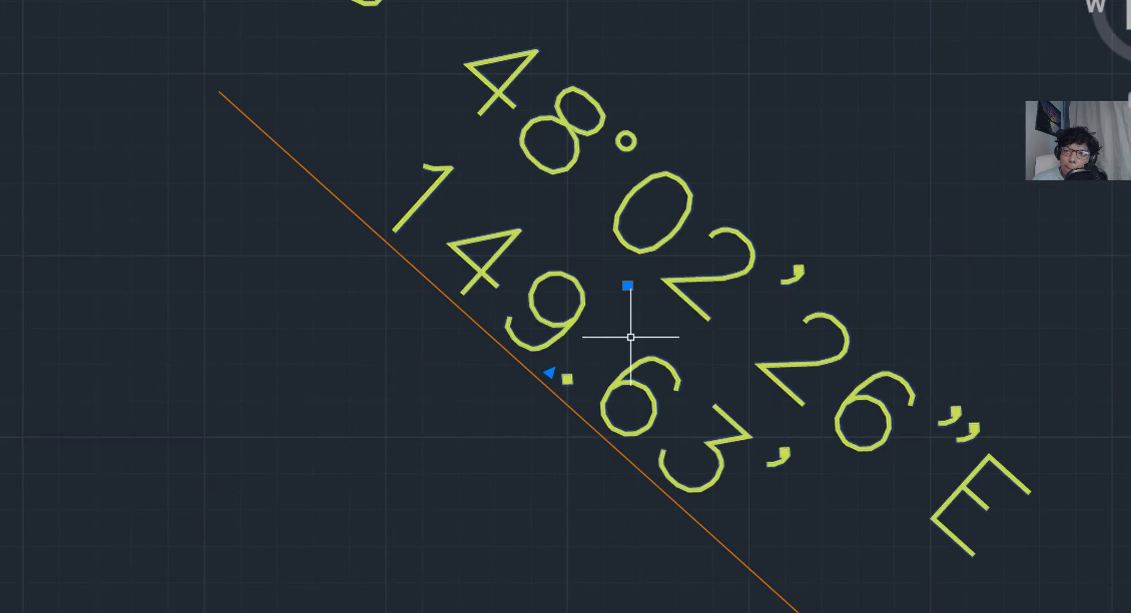
{"action": "scroll", "coordinate": [630, 333], "scroll_direction": "down", "scroll_amount": 4}
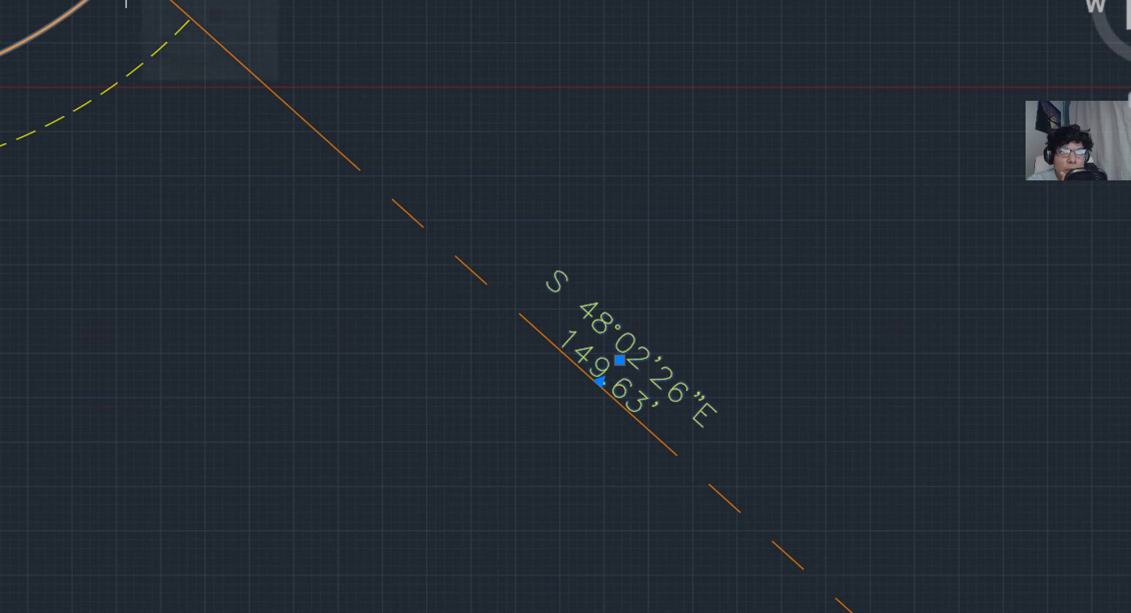
{"action": "scroll", "coordinate": [617, 351], "scroll_direction": "up", "scroll_amount": 4}
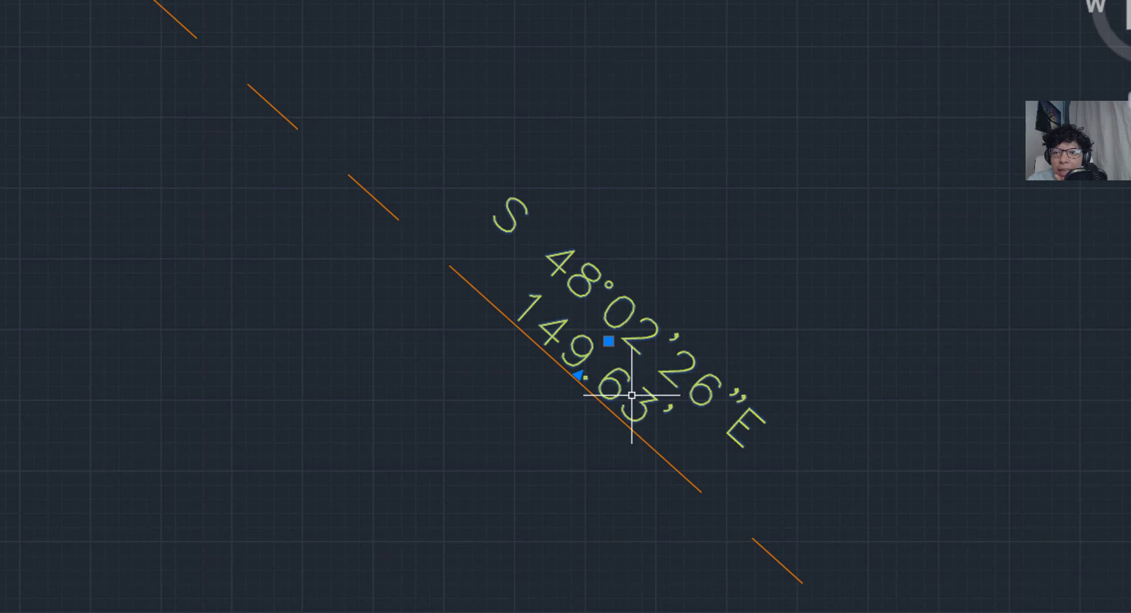
{"action": "left_click", "coordinate": [598, 338]}
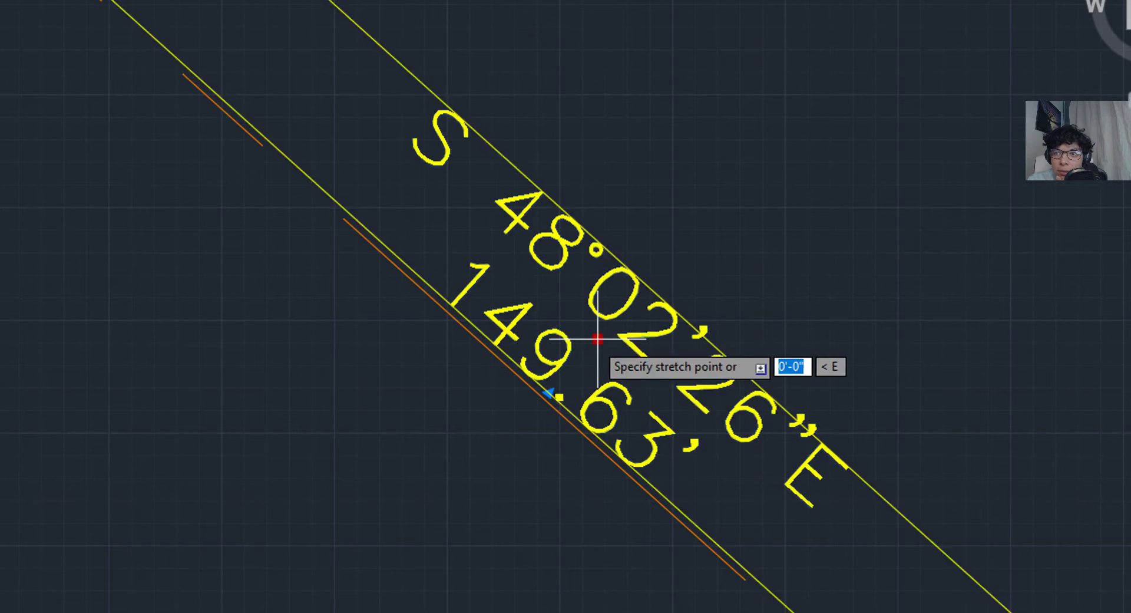
{"action": "left_click", "coordinate": [548, 387]}
{"action": "scroll", "coordinate": [546, 384], "scroll_direction": "down", "scroll_amount": 6}
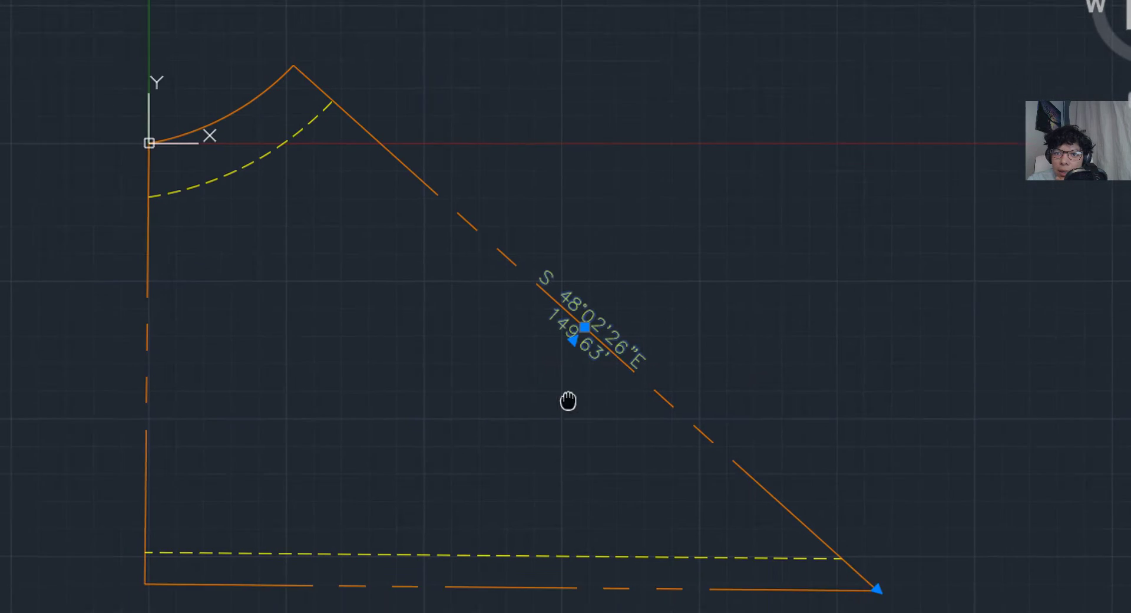
{"action": "scroll", "coordinate": [585, 289], "scroll_direction": "up", "scroll_amount": 5}
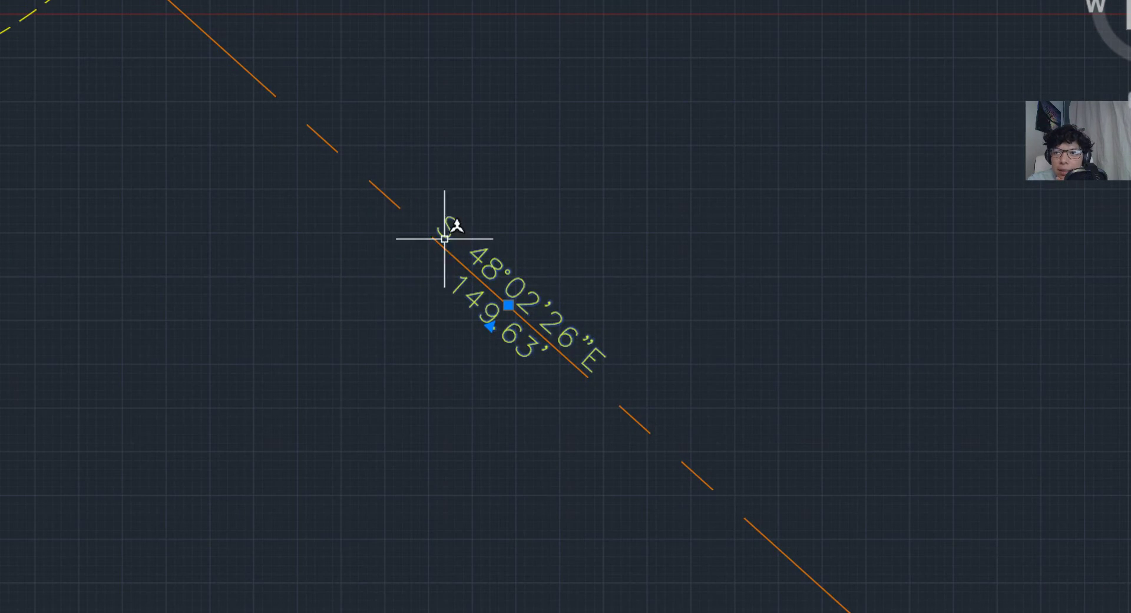
{"action": "scroll", "coordinate": [474, 344], "scroll_direction": "down", "scroll_amount": 2}
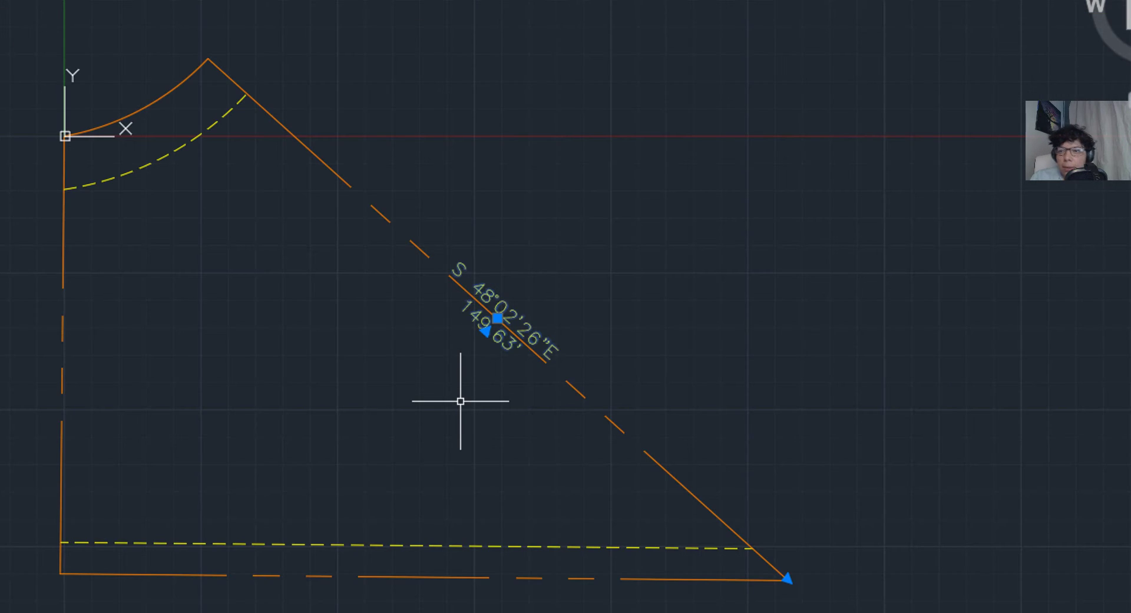
{"action": "key", "text": "Escape"}
{"action": "middle_click_drag", "start_coordinate": [323, 416], "coordinate": [325, 378]}
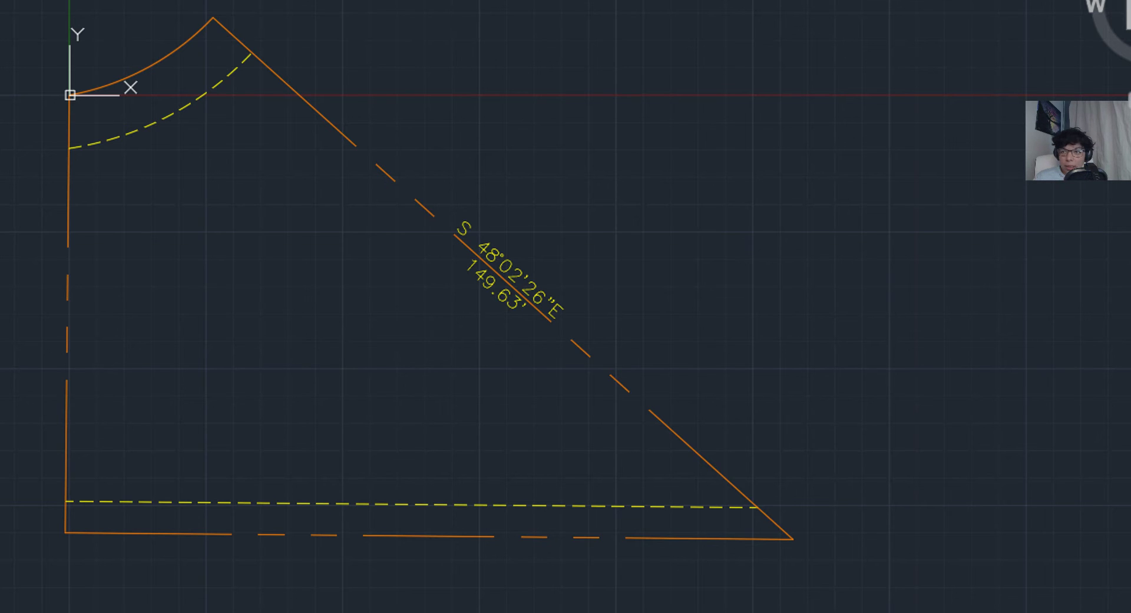
{"action": "left_click", "coordinate": [400, 428]}
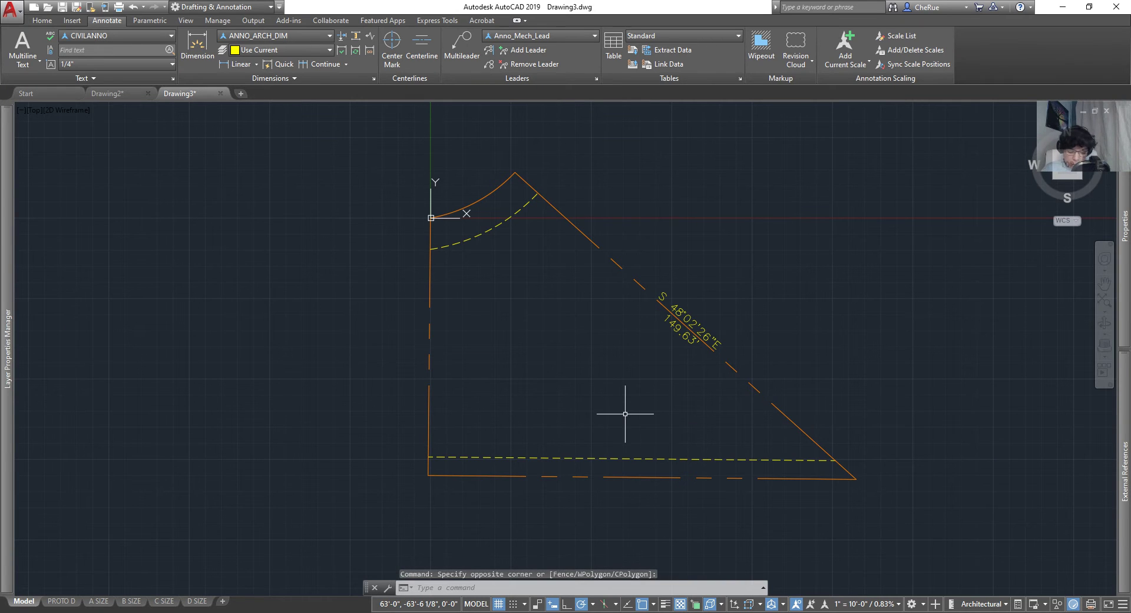
{"action": "type", "text": "MTEXT"}
{"action": "key", "text": "Return"}
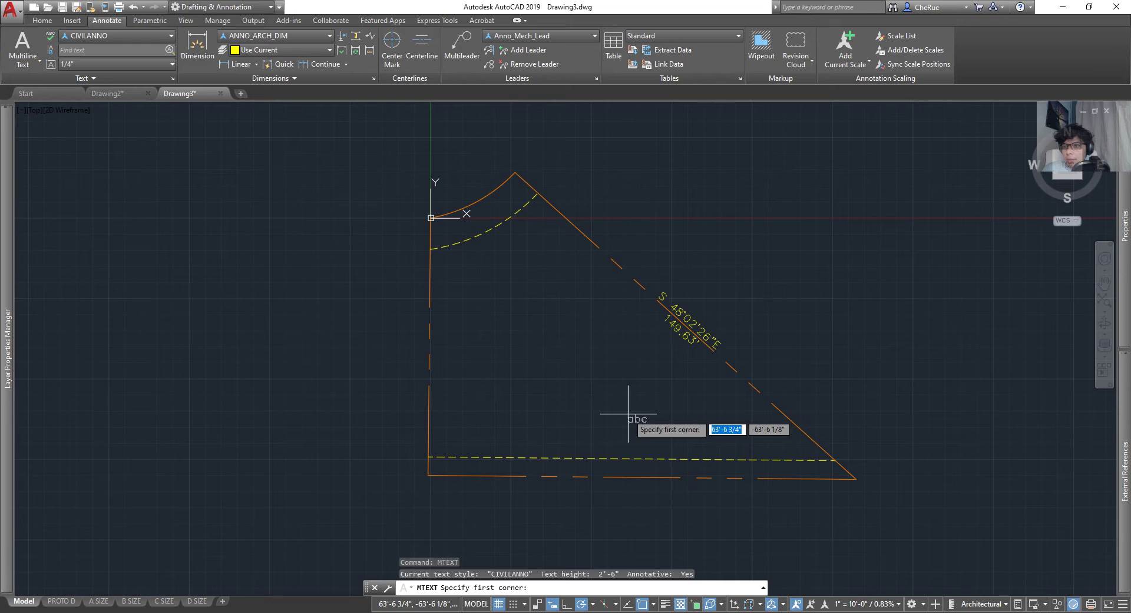
{"action": "left_click", "coordinate": [429, 475]}
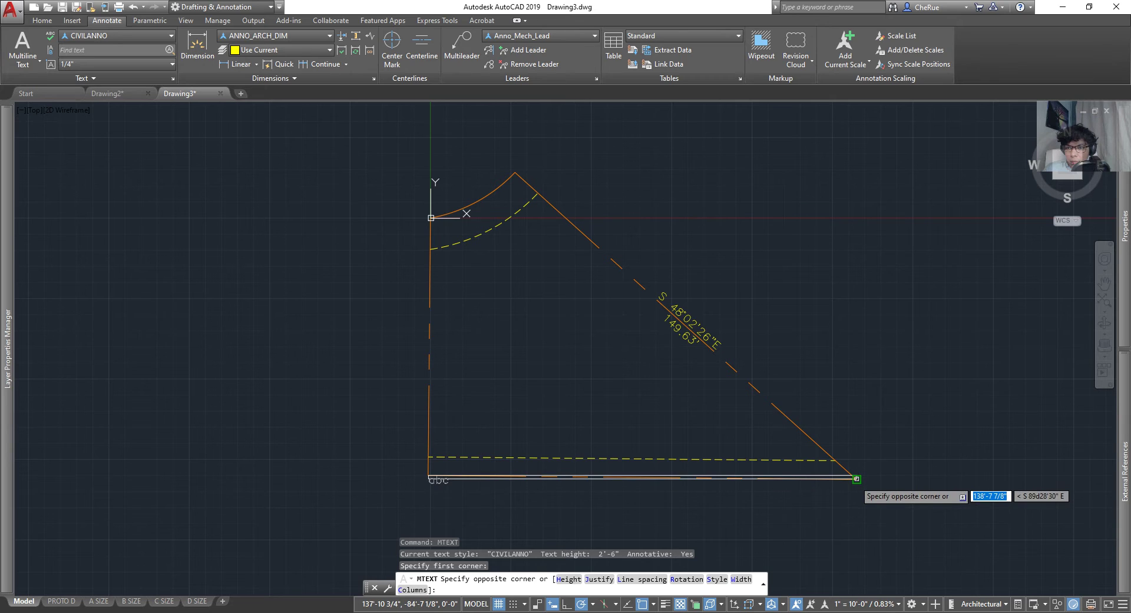
{"action": "left_click", "coordinate": [856, 478]}
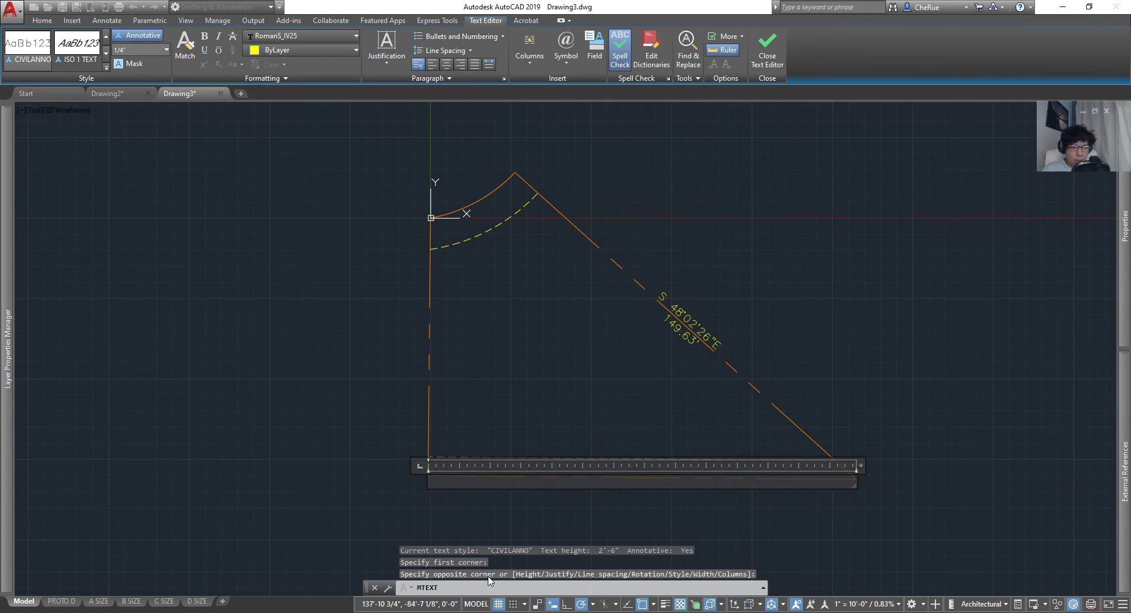
{"action": "left_click", "coordinate": [1071, 577]}
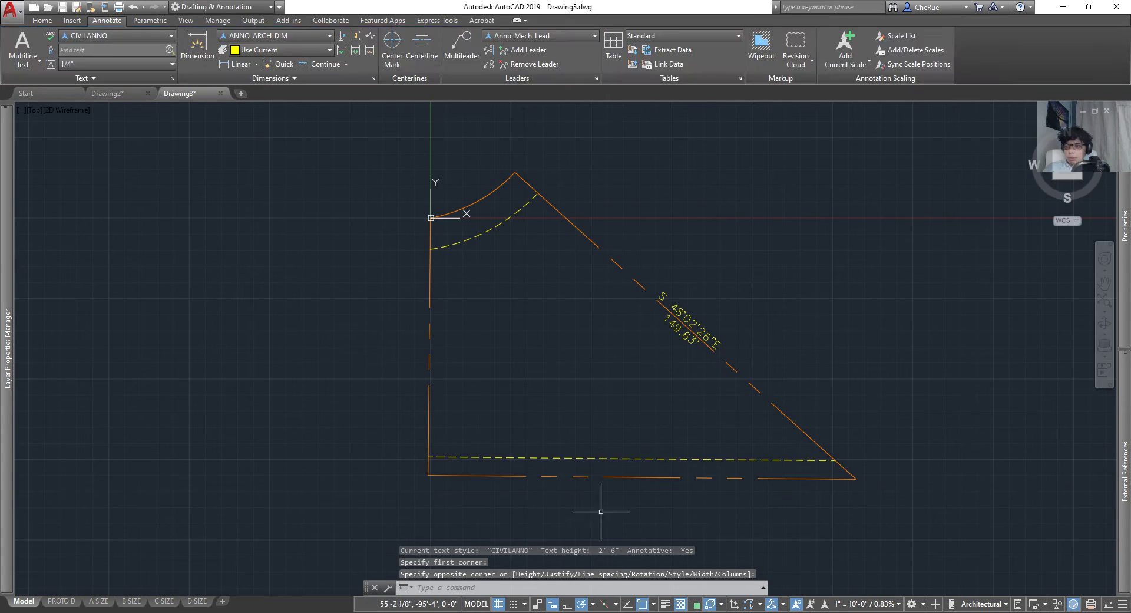
{"action": "scroll", "coordinate": [601, 518], "scroll_direction": "up", "scroll_amount": 7}
{"action": "middle_click_drag", "start_coordinate": [575, 434], "coordinate": [505, 430]}
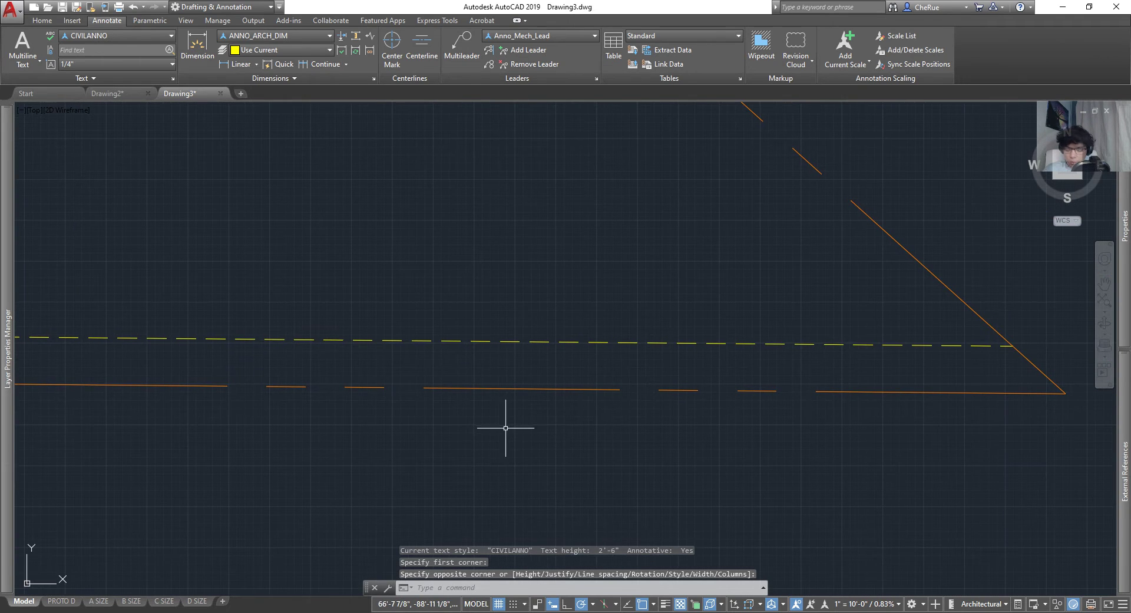
{"action": "type", "text": "MTEXT"}
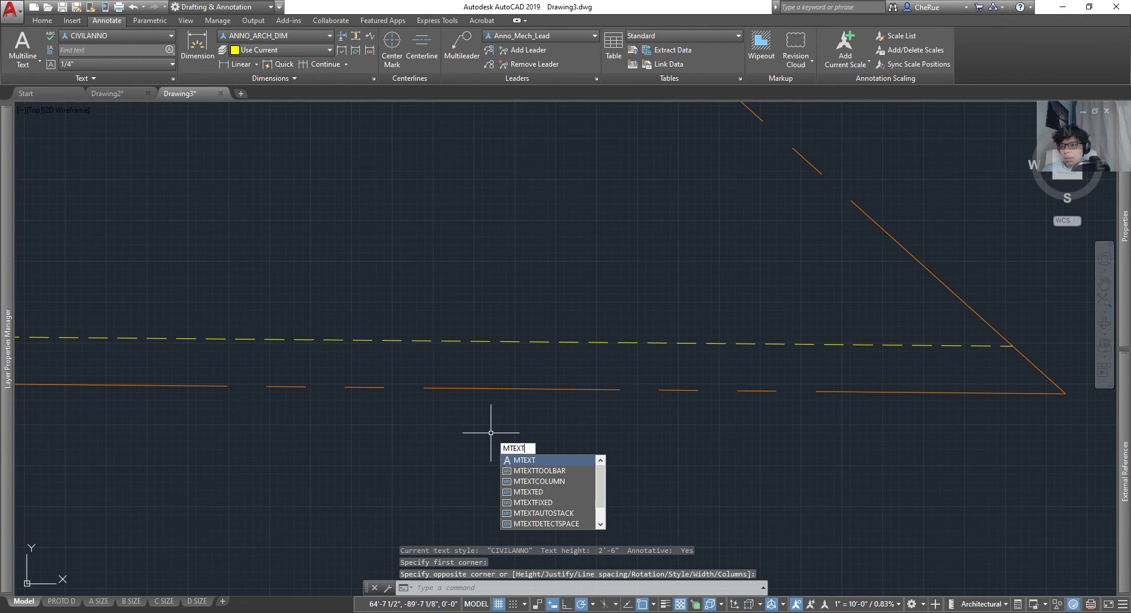
{"action": "key", "text": "Return"}
{"action": "scroll", "coordinate": [500, 424], "scroll_direction": "down", "scroll_amount": 5}
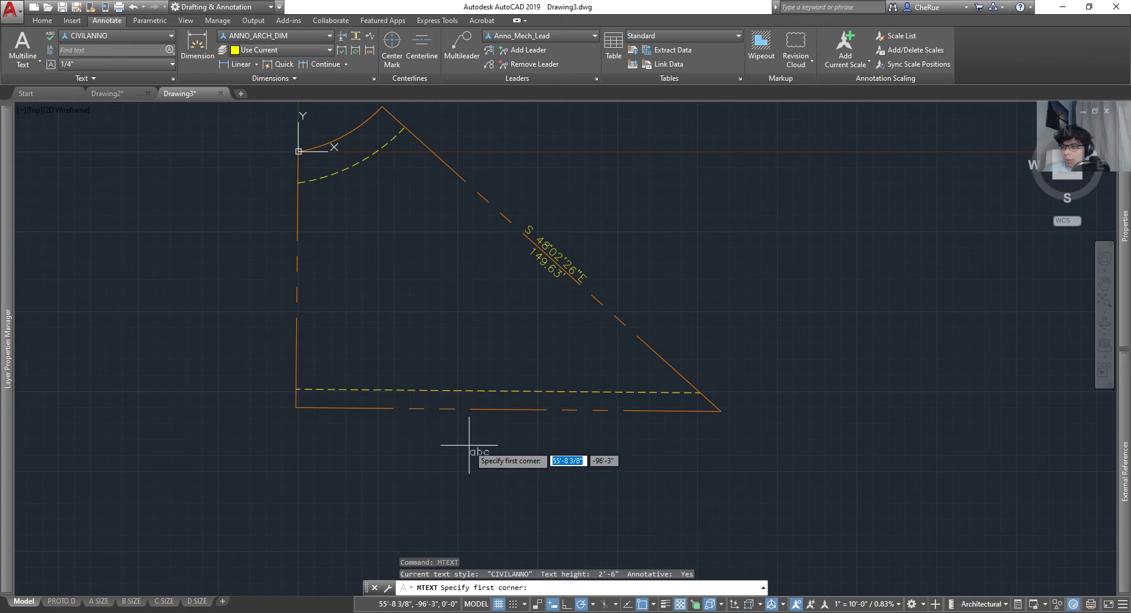
{"action": "left_click", "coordinate": [296, 407]}
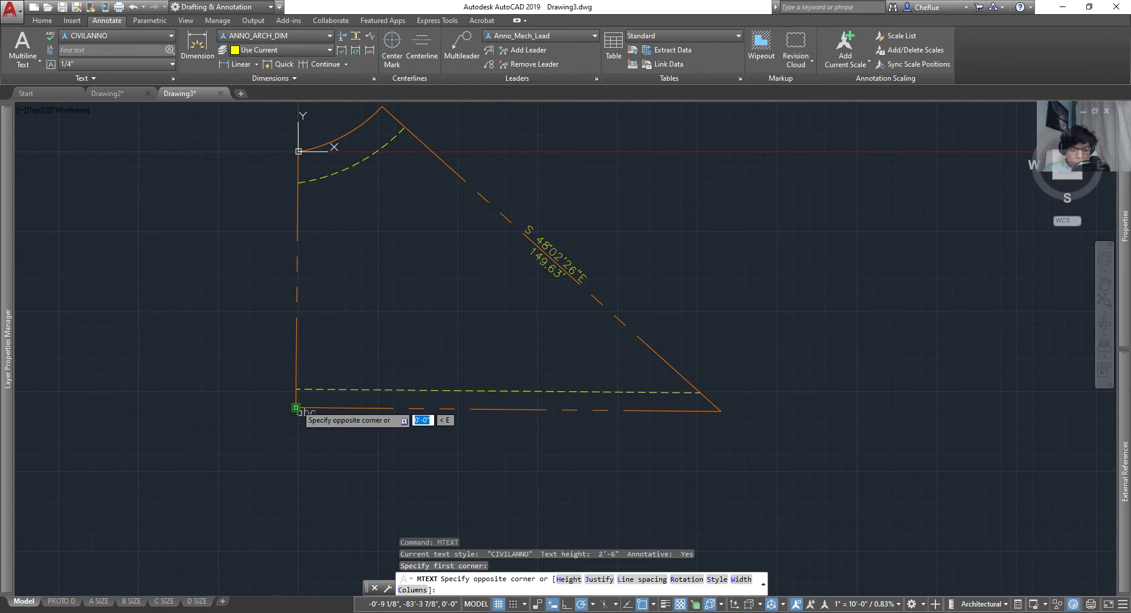
{"action": "type", "text": "R"}
{"action": "key", "text": "Return"}
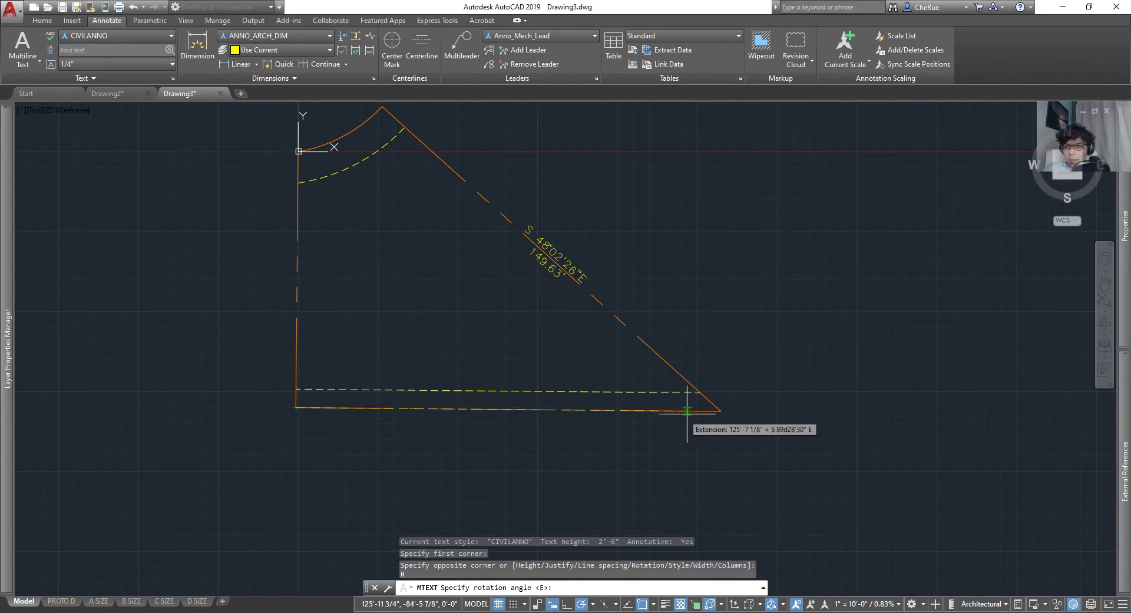
{"action": "left_click", "coordinate": [721, 410]}
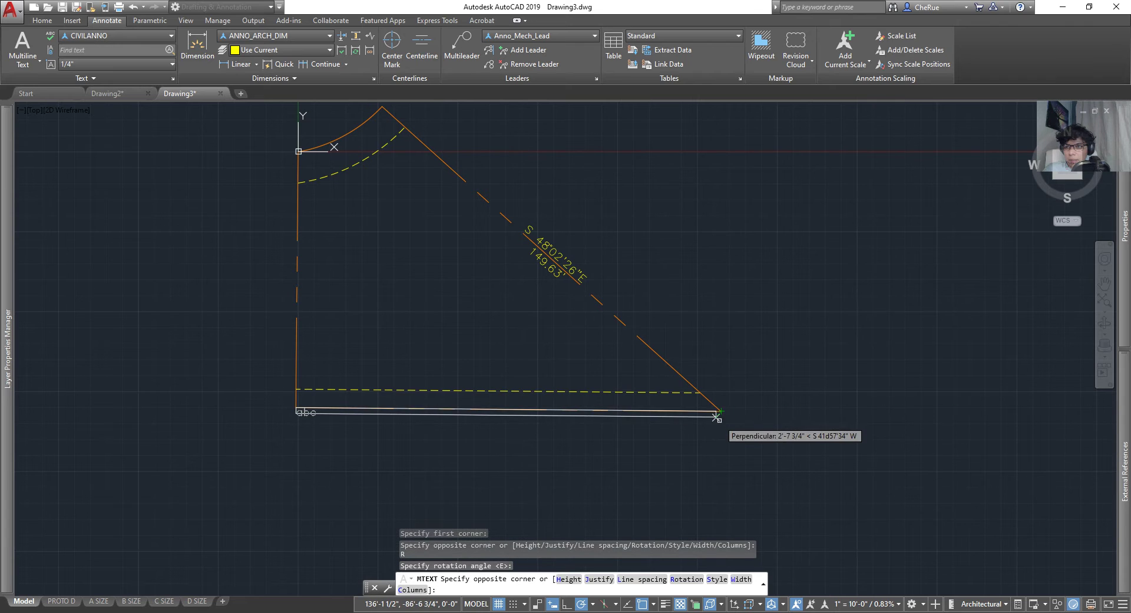
{"action": "left_click", "coordinate": [720, 424]}
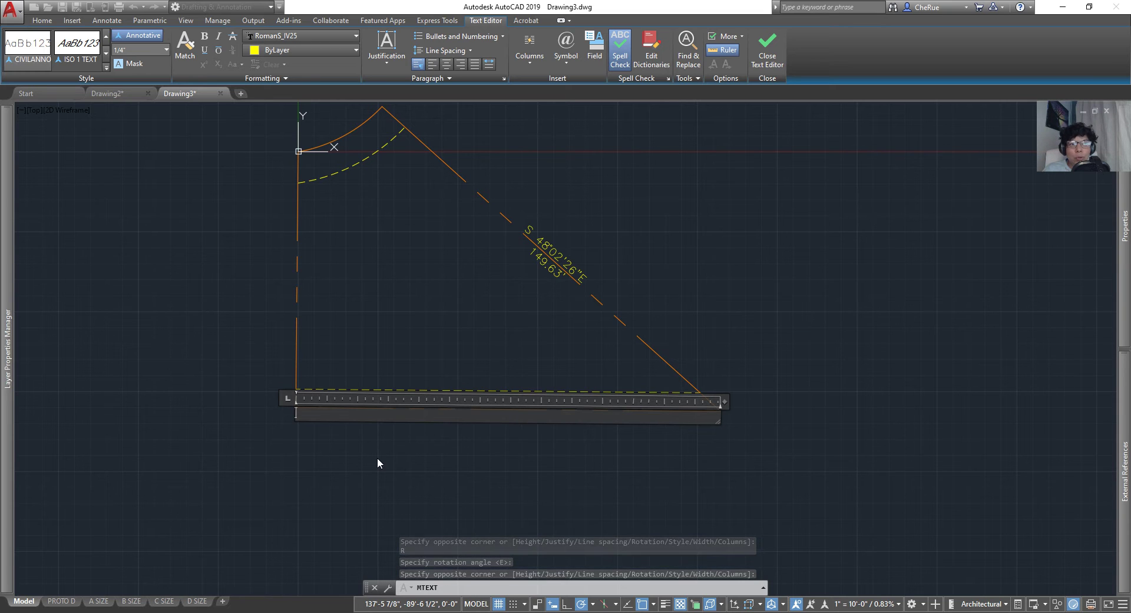
{"action": "left_click", "coordinate": [404, 457]}
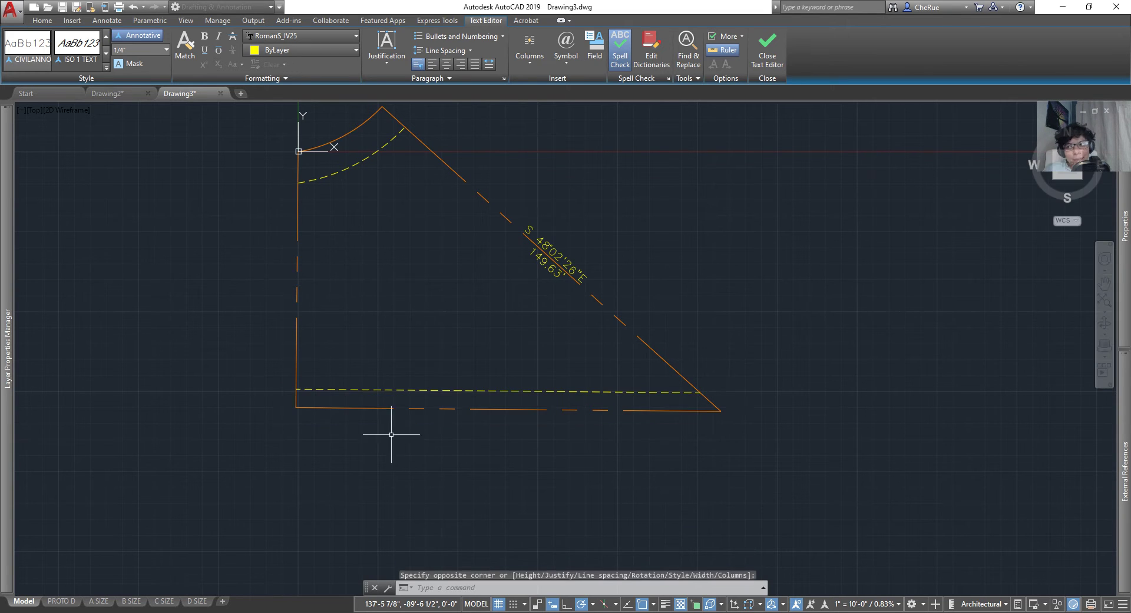
Start a multiline text at the bottom boundary's left corner and align its rotation with the boundary's right end.
{"action": "type", "text": "MT"}
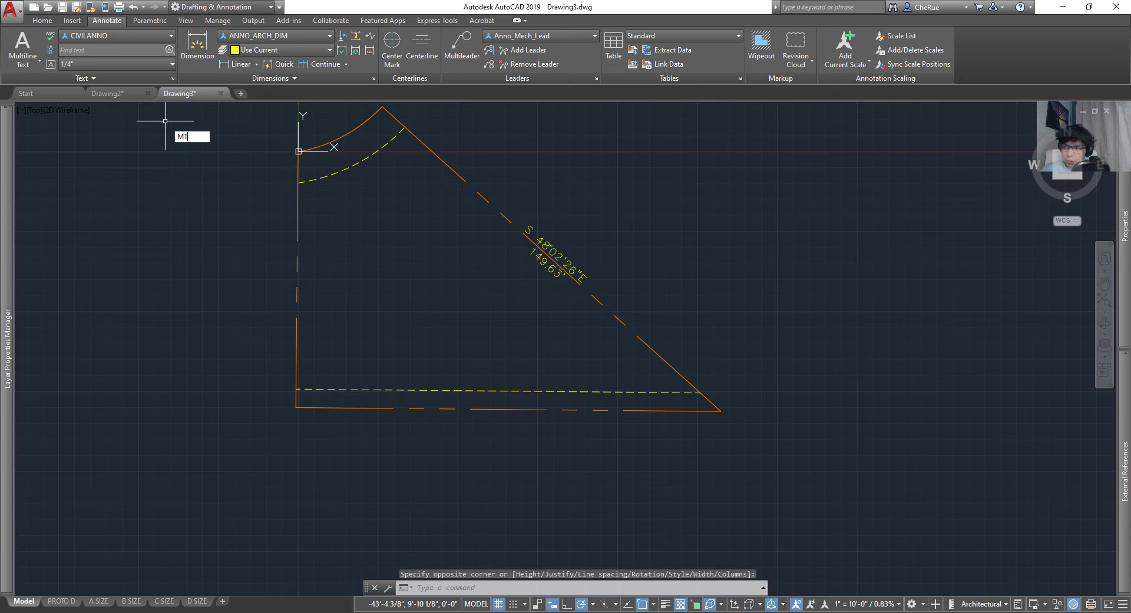
{"action": "type", "text": "EXT"}
{"action": "key", "text": "Return"}
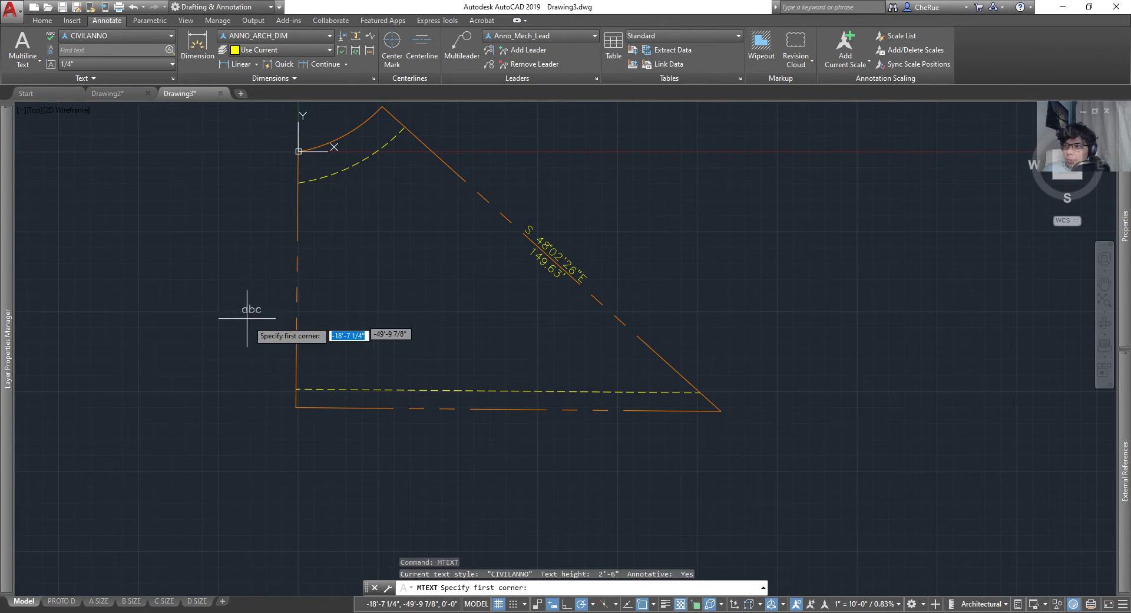
{"action": "left_click", "coordinate": [296, 398]}
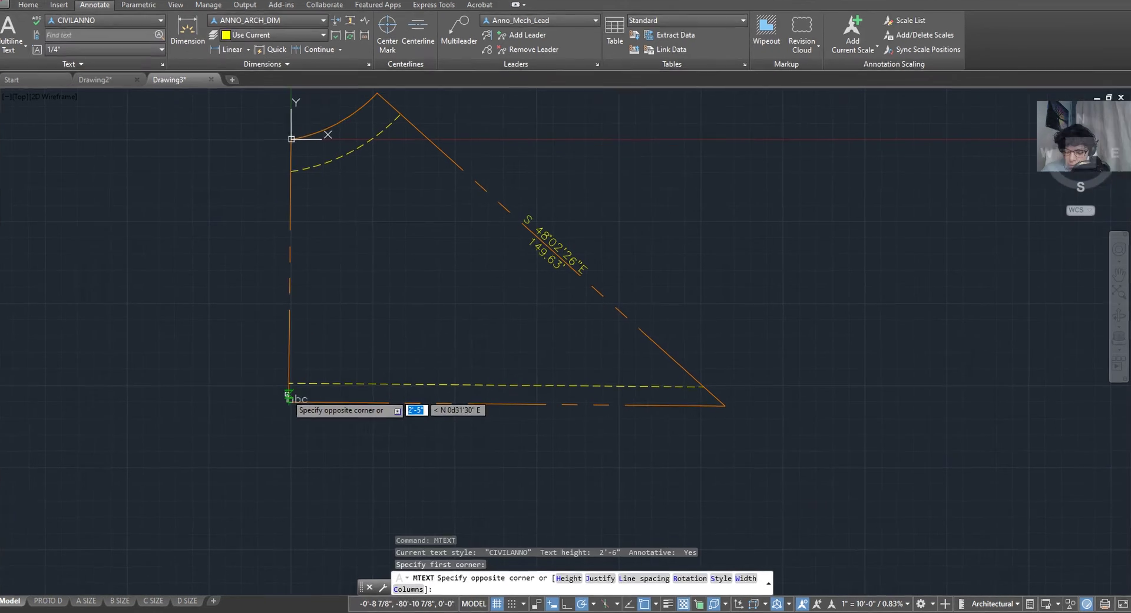
{"action": "type", "text": "R"}
{"action": "key", "text": "Return"}
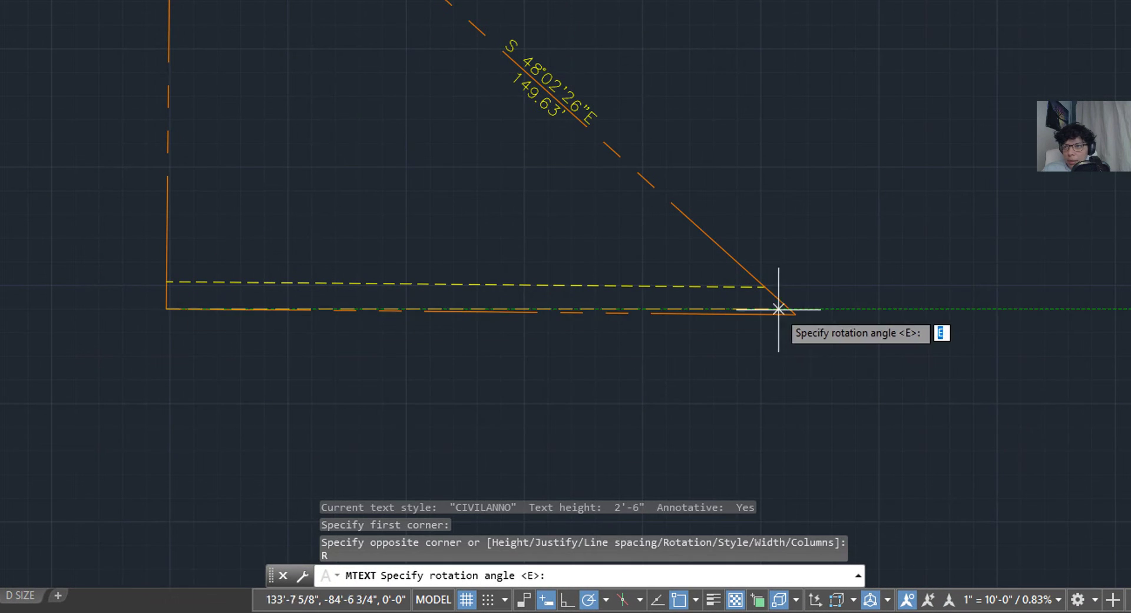
{"action": "left_click", "coordinate": [796, 314]}
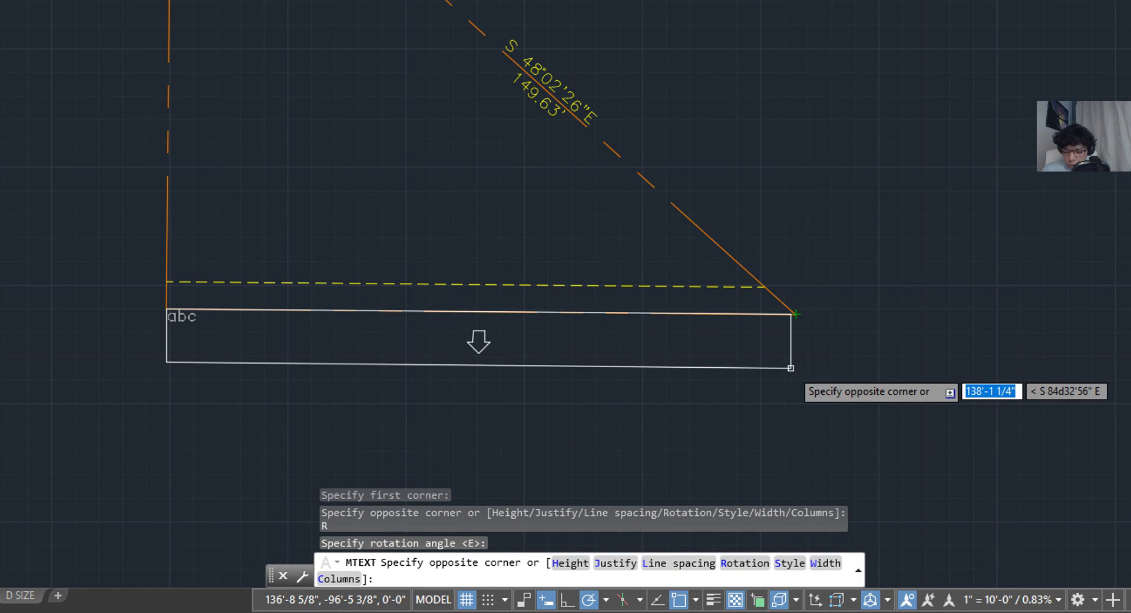
Set the text justification to middle center (MC) and span the text box along the full bottom boundary.
{"action": "type", "text": "J"}
{"action": "key", "text": "Return"}
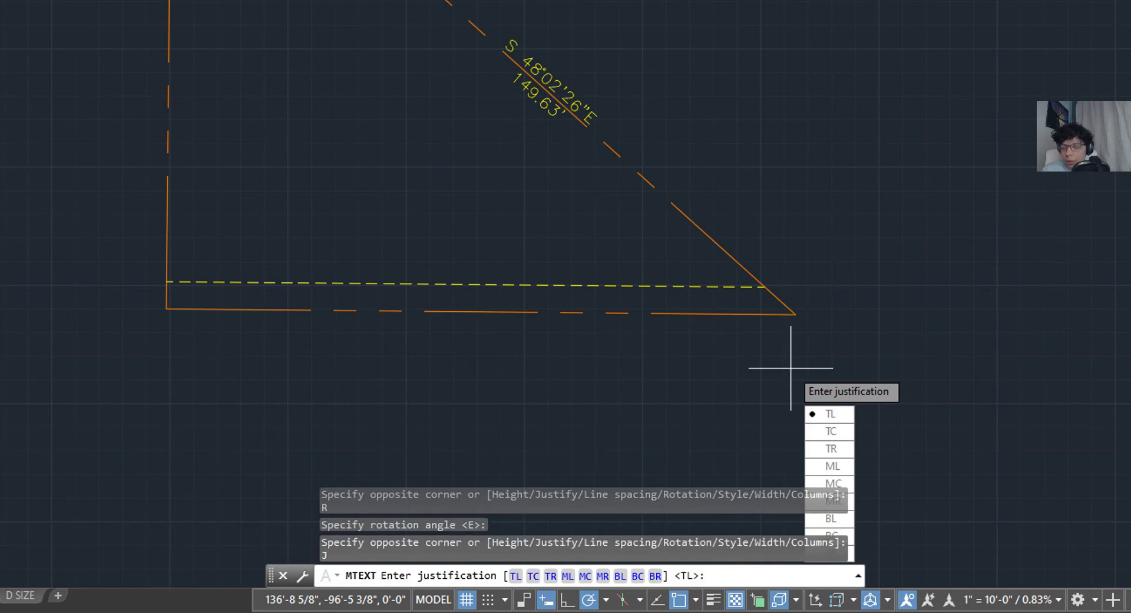
{"action": "key", "text": "Down"}
{"action": "key", "text": "Down"}
{"action": "key", "text": "Down"}
{"action": "key", "text": "Down"}
{"action": "key", "text": "Return"}
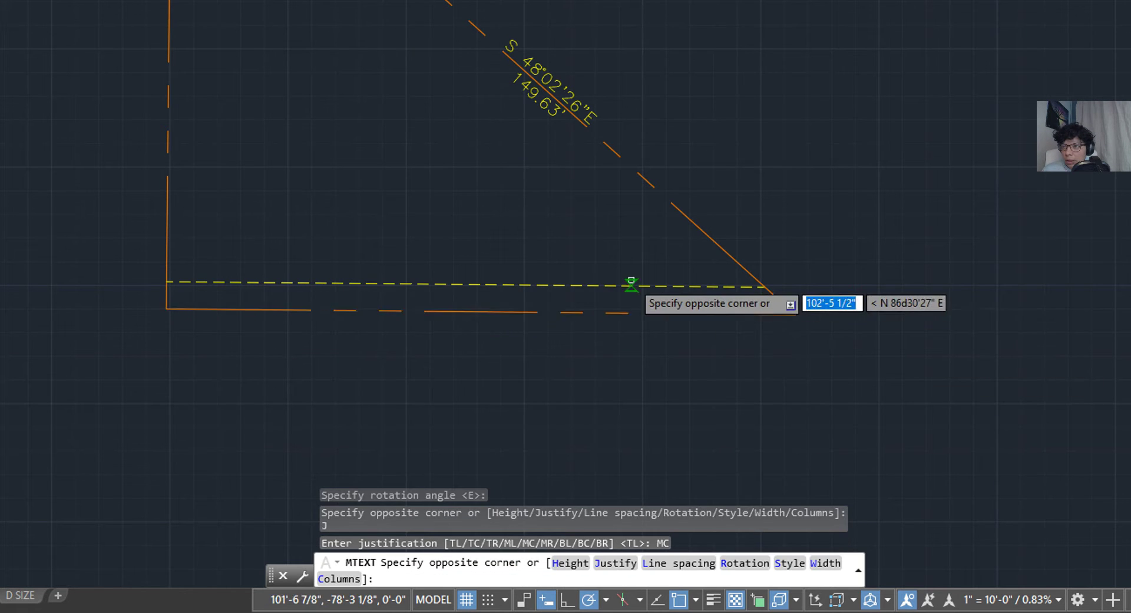
{"action": "scroll", "coordinate": [770, 344], "scroll_direction": "up", "scroll_amount": 4}
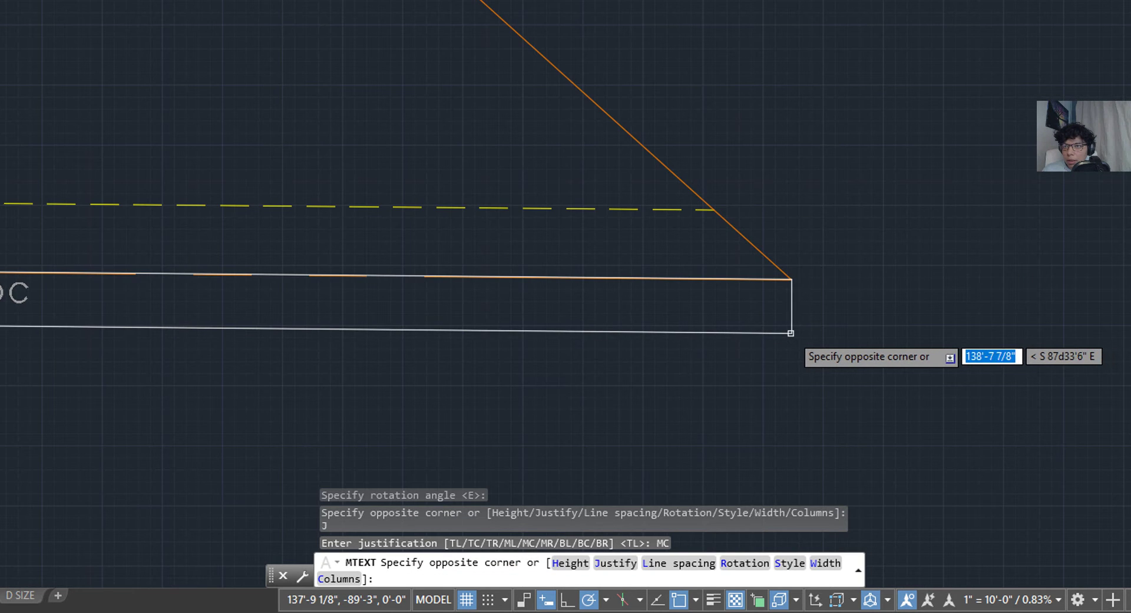
{"action": "left_click", "coordinate": [457, 305]}
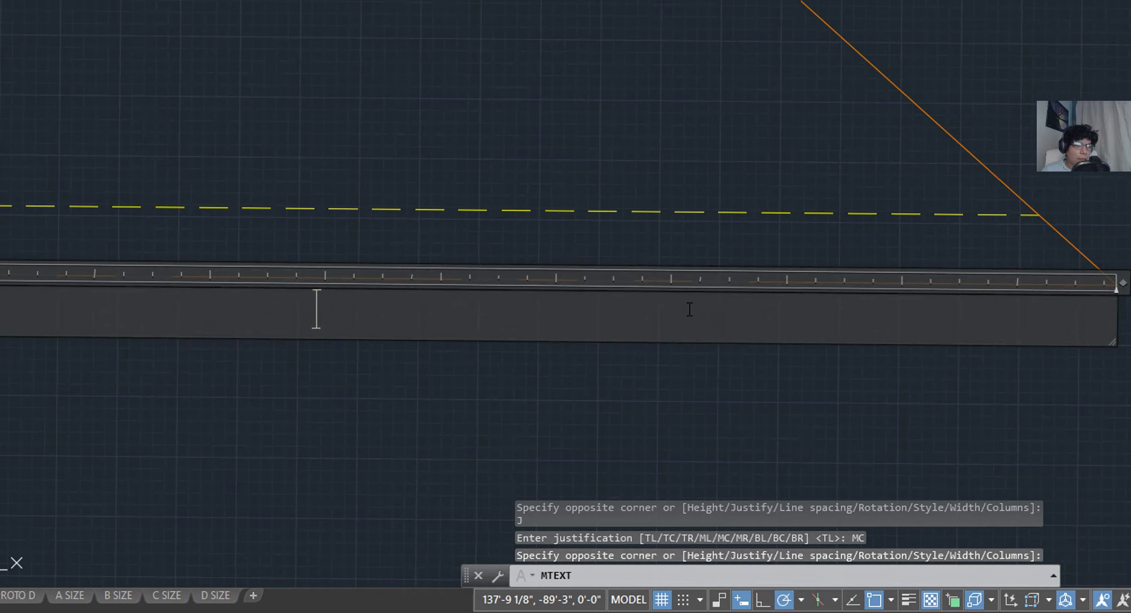
Enter the bearing S 59°28'30" E as the first line of the bottom boundary's label.
{"action": "type", "text": "S O"}
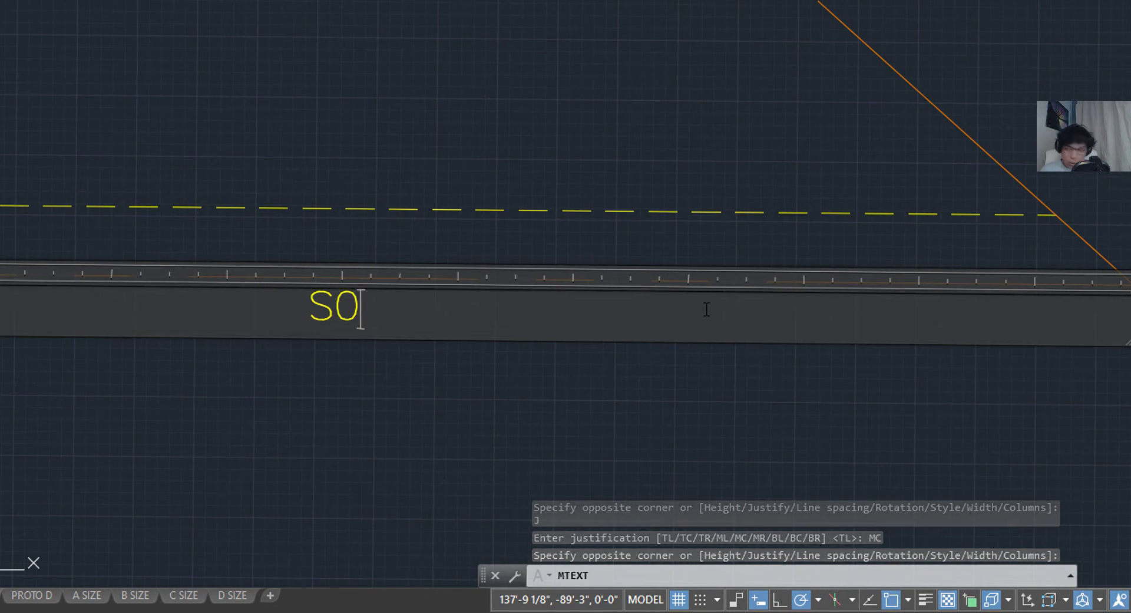
{"action": "key", "text": "BackSpace"}
{"action": "type", "text": "O"}
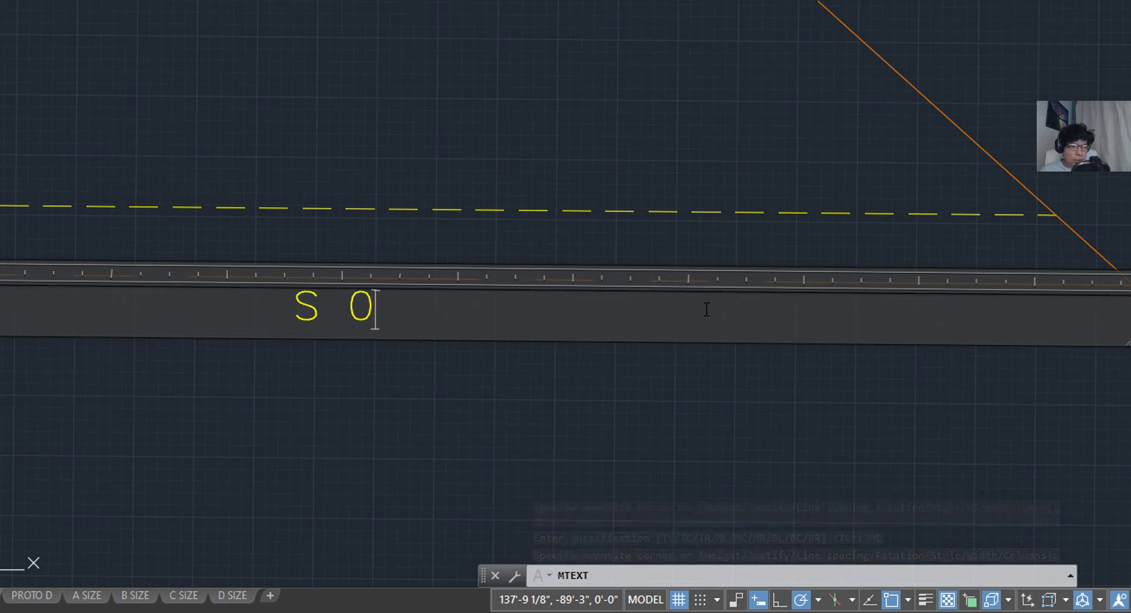
{"action": "key", "text": "BackSpace"}
{"action": "key", "text": "BackSpace"}
{"action": "type", "text": "59"}
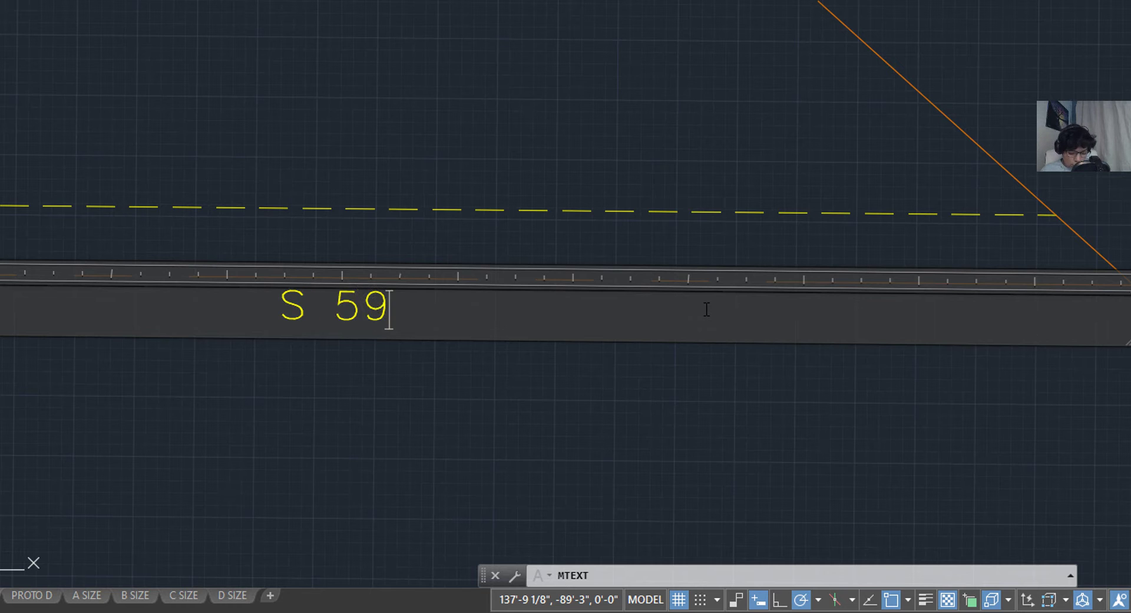
{"action": "type", "text": "%%d"}
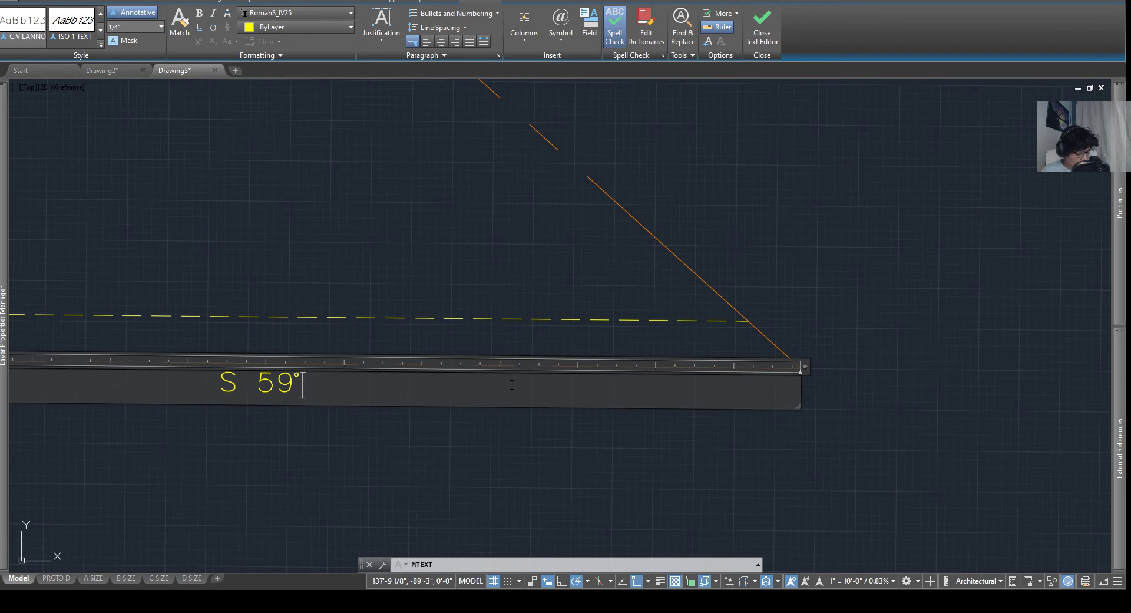
{"action": "type", "text": "28'30"}
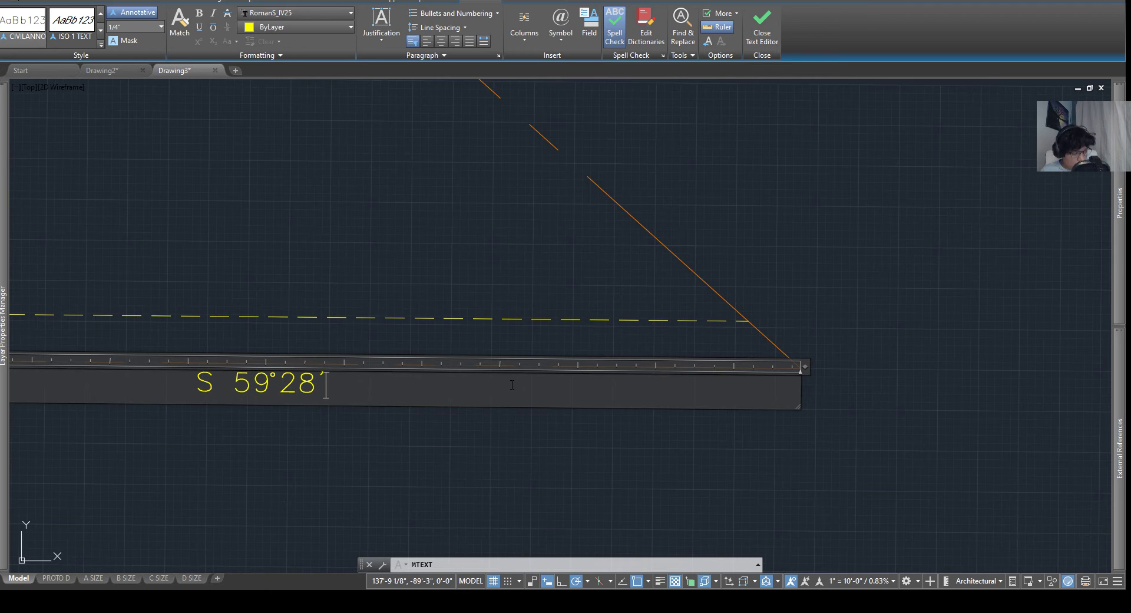
{"action": "type", "text": "\""}
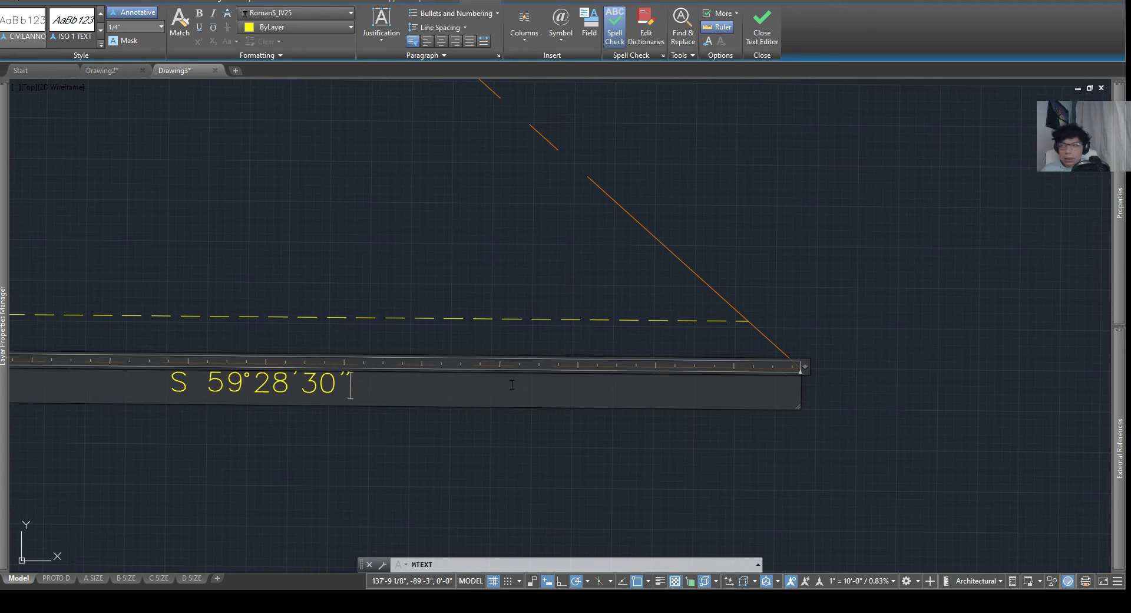
{"action": "type", "text": " E"}
{"action": "key", "text": "Return"}
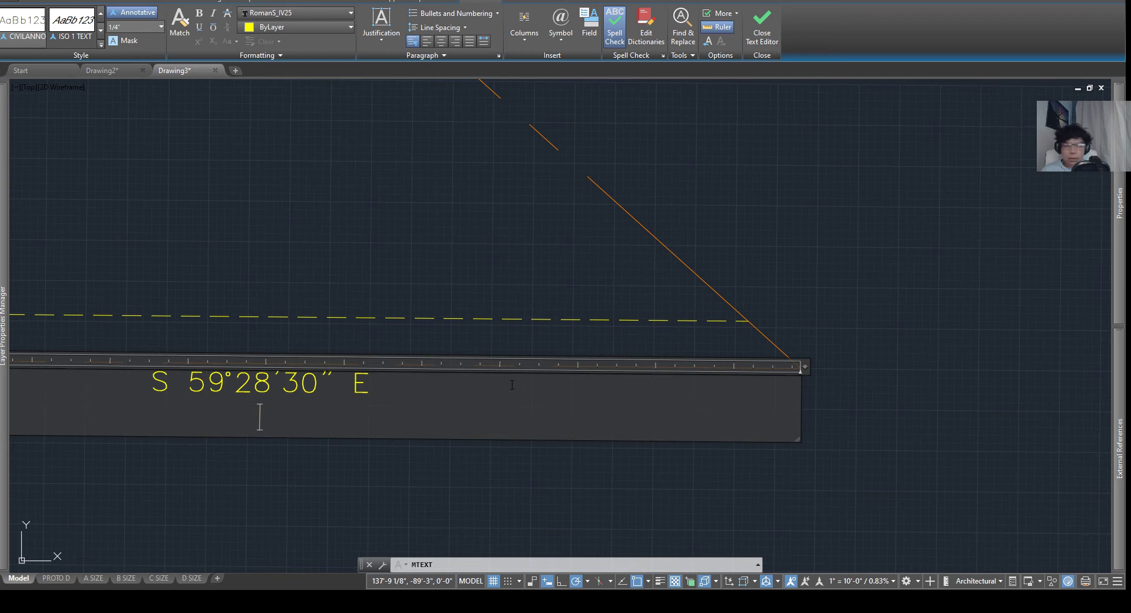
Add the distance 138.66' on the second line of the bottom boundary's label and finish the text.
{"action": "type", "text": "138"}
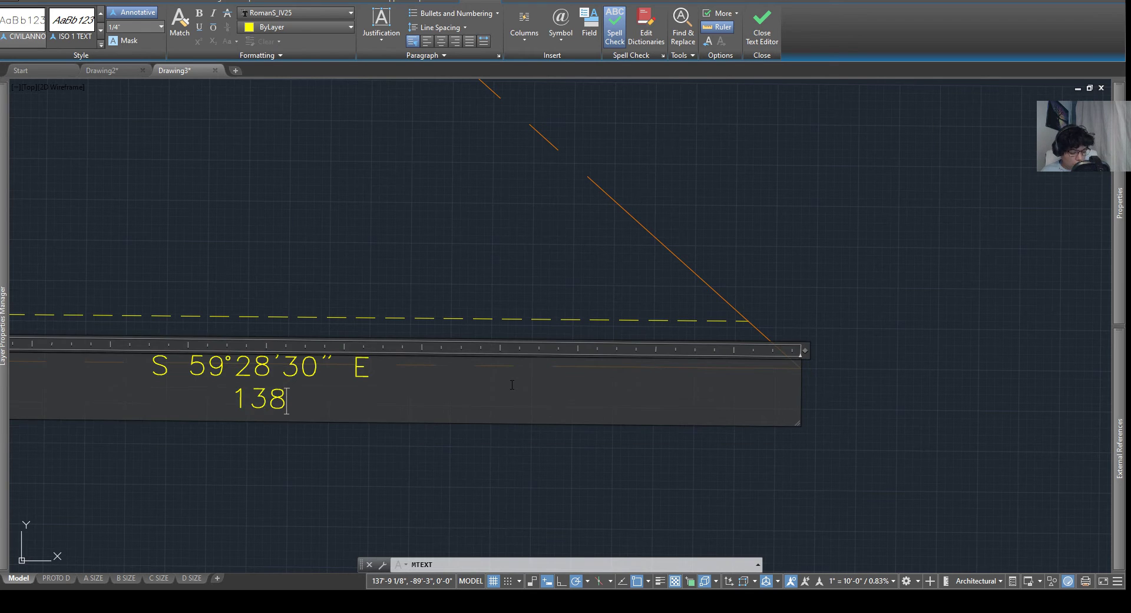
{"action": "type", "text": ".66'"}
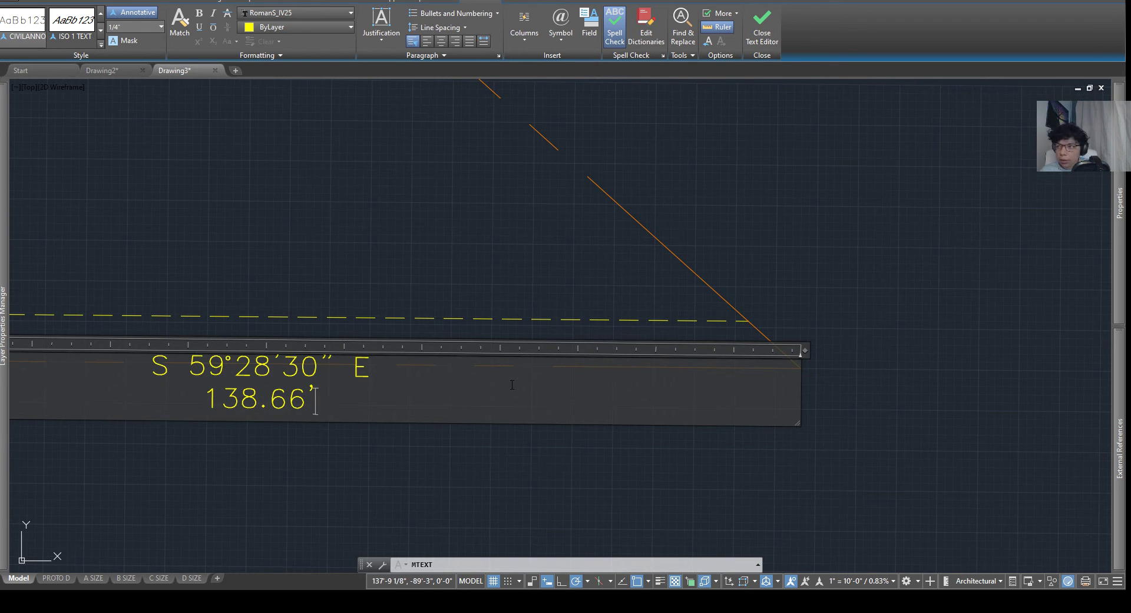
{"action": "left_click", "coordinate": [533, 439]}
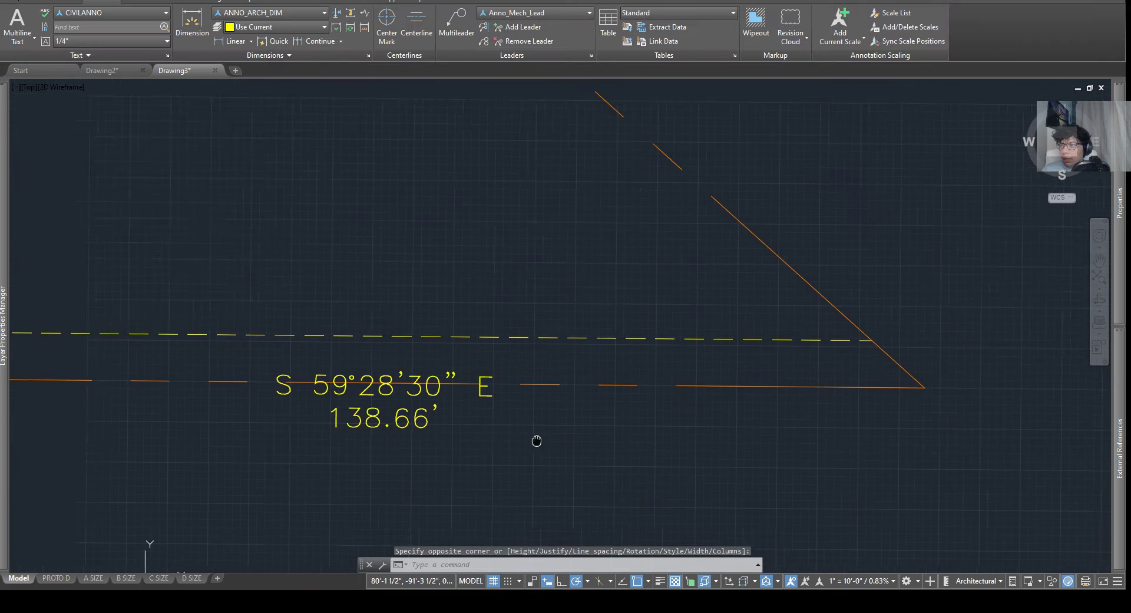
Move the bottom label up so the boundary line runs between its bearing and distance rows, and deselect it.
{"action": "scroll", "coordinate": [526, 413], "scroll_direction": "up", "scroll_amount": 2}
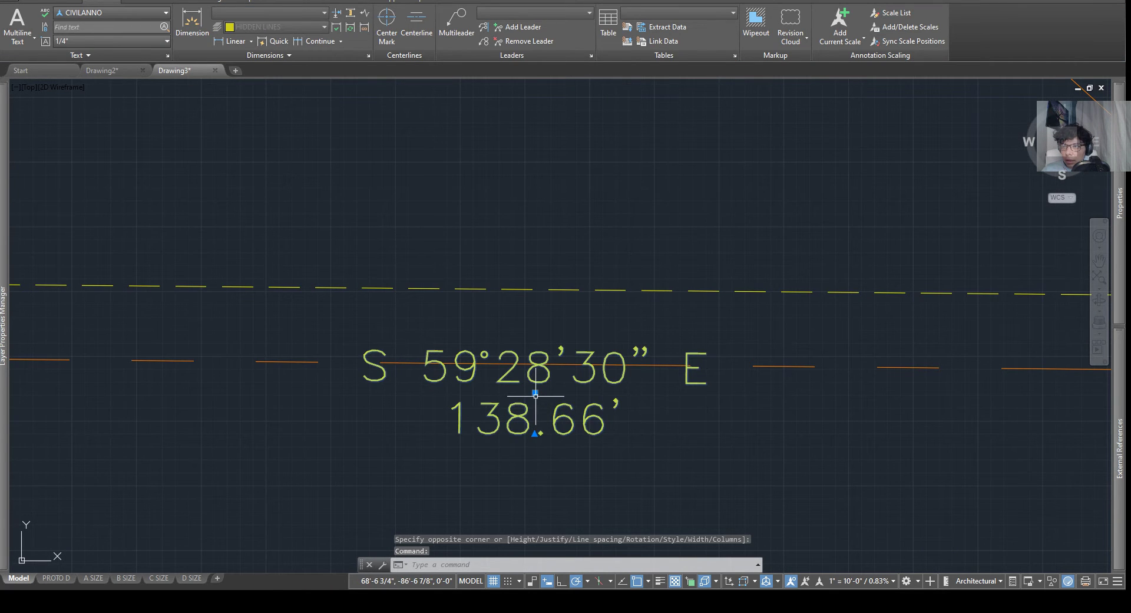
{"action": "left_click", "coordinate": [534, 398]}
{"action": "left_click", "coordinate": [534, 393]}
{"action": "scroll", "coordinate": [530, 383], "scroll_direction": "down", "scroll_amount": 3}
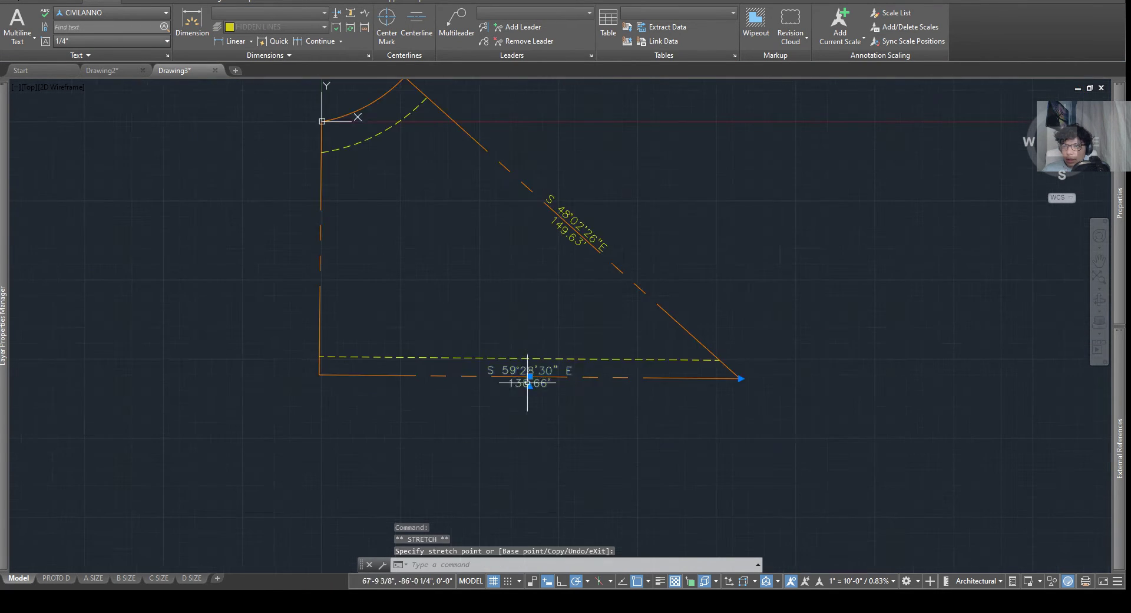
{"action": "scroll", "coordinate": [448, 336], "scroll_direction": "up", "scroll_amount": 1}
{"action": "middle_click_drag", "start_coordinate": [348, 158], "coordinate": [469, 268]}
{"action": "scroll", "coordinate": [468, 268], "scroll_direction": "up", "scroll_amount": 1}
{"action": "scroll", "coordinate": [468, 268], "scroll_direction": "down", "scroll_amount": 3}
{"action": "key", "text": "Escape"}
{"action": "key", "text": "Escape"}
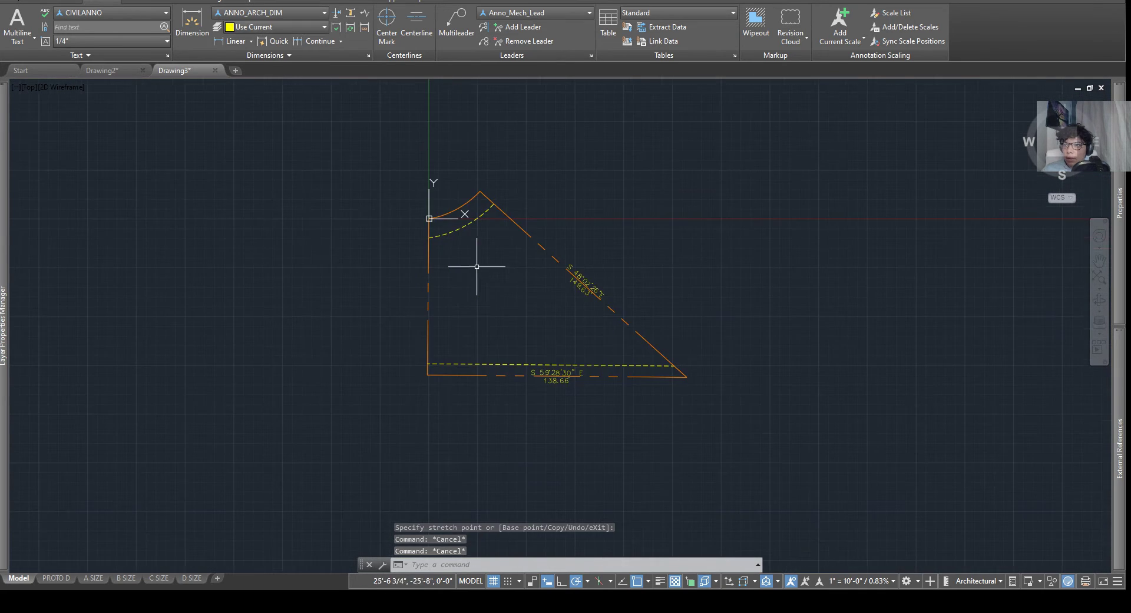
Start a multiline text with its first corner at the upper end of the left boundary.
{"action": "scroll", "coordinate": [548, 297], "scroll_direction": "up", "scroll_amount": 2}
{"action": "left_click", "coordinate": [610, 290]}
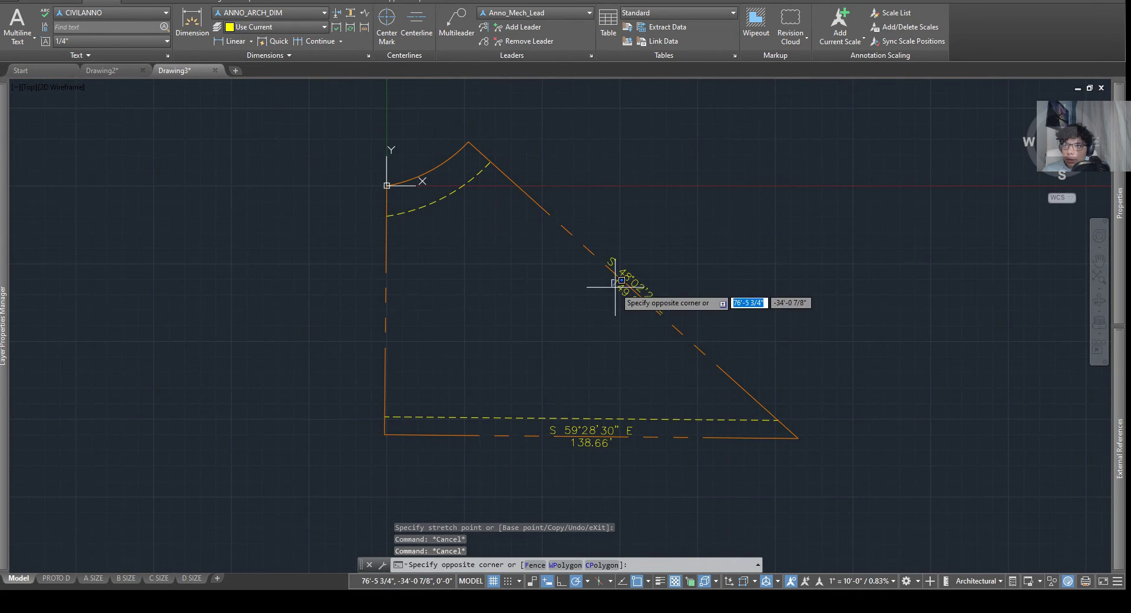
{"action": "left_click", "coordinate": [601, 289]}
{"action": "middle_click_drag", "start_coordinate": [321, 209], "coordinate": [482, 242]}
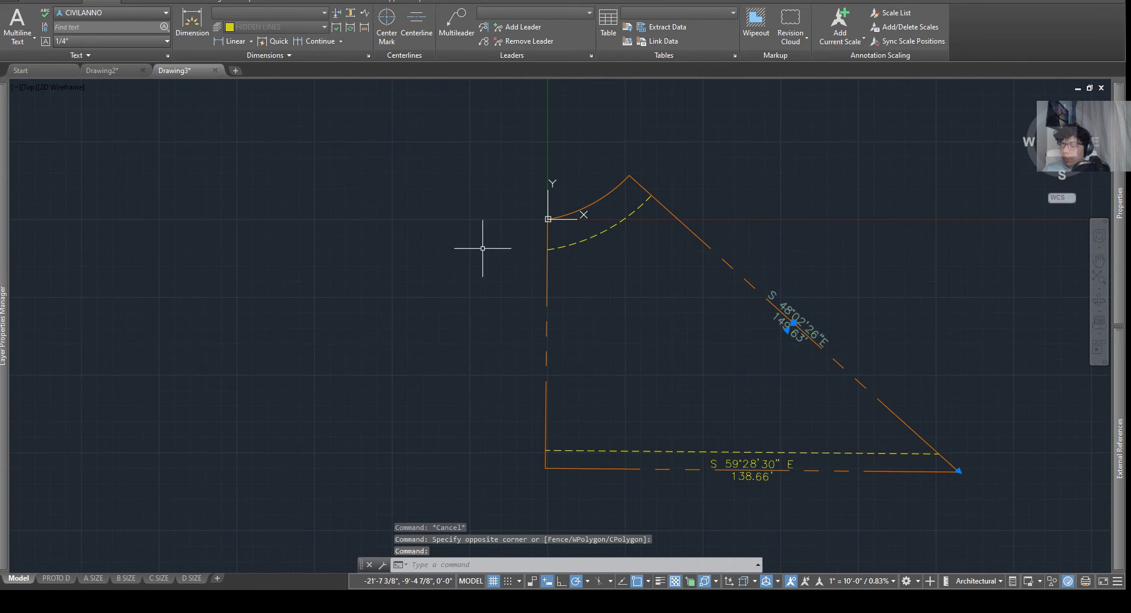
{"action": "type", "text": "MTE"}
{"action": "key", "text": "Return"}
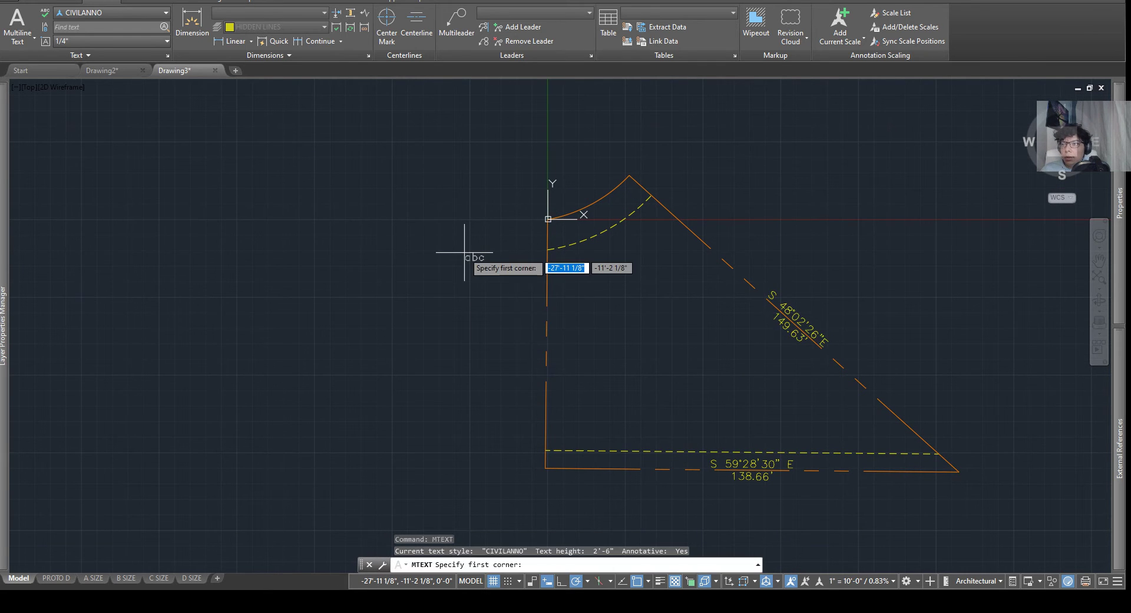
{"action": "left_click", "coordinate": [396, 161]}
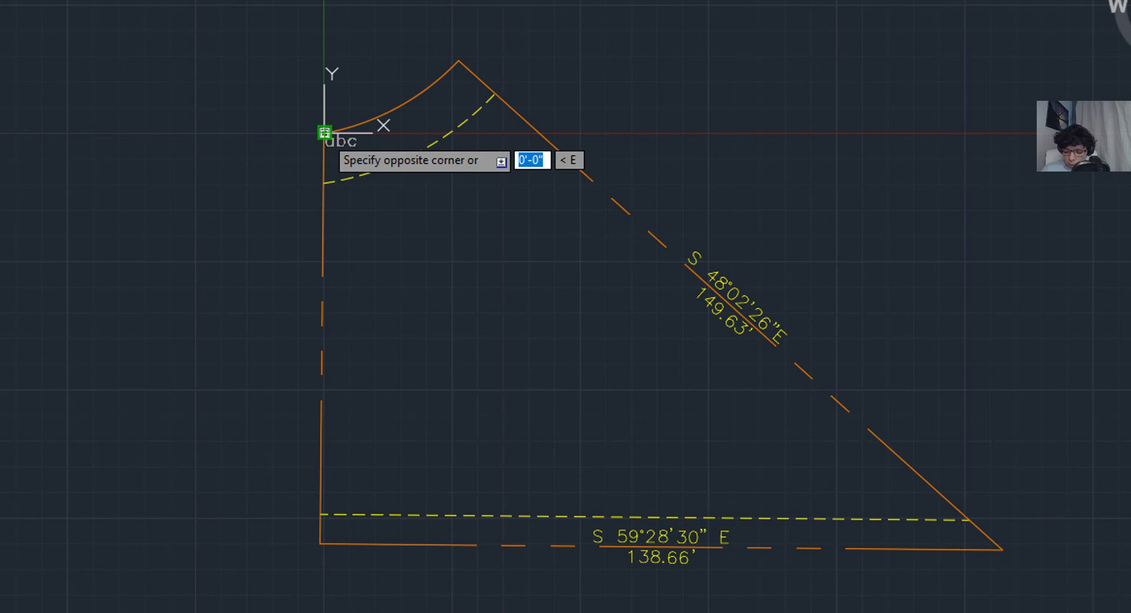
Set up a multiline text box along the vertical lot line, rotated to follow the line from its upper to lower endpoint, with centred justification.
{"action": "type", "text": "r"}
{"action": "key", "text": "Return"}
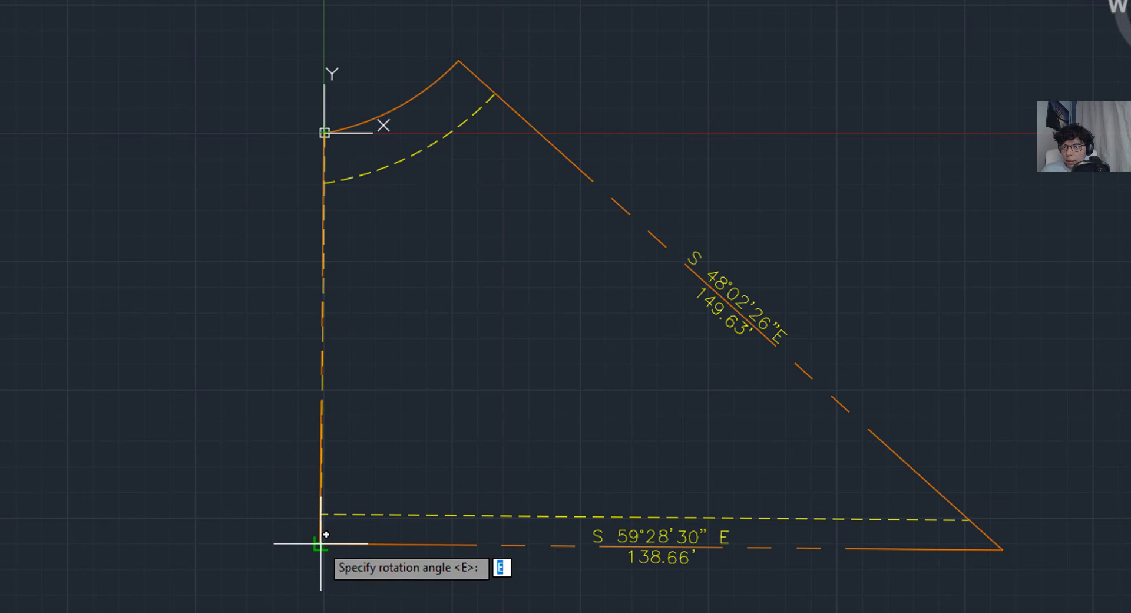
{"action": "left_click", "coordinate": [320, 544]}
{"action": "type", "text": "J"}
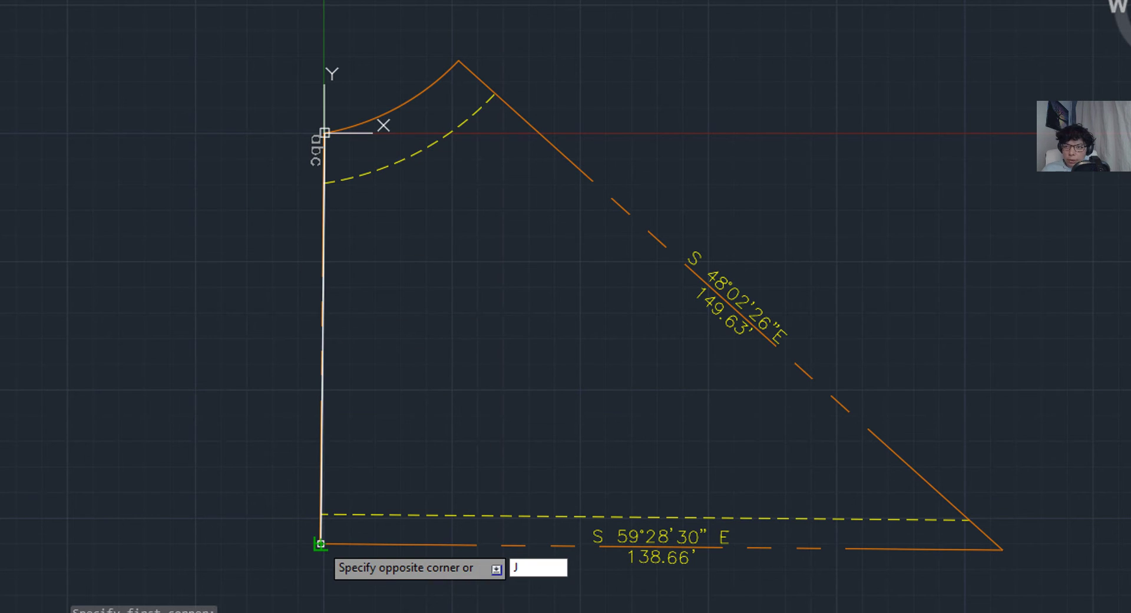
{"action": "key", "text": "Return"}
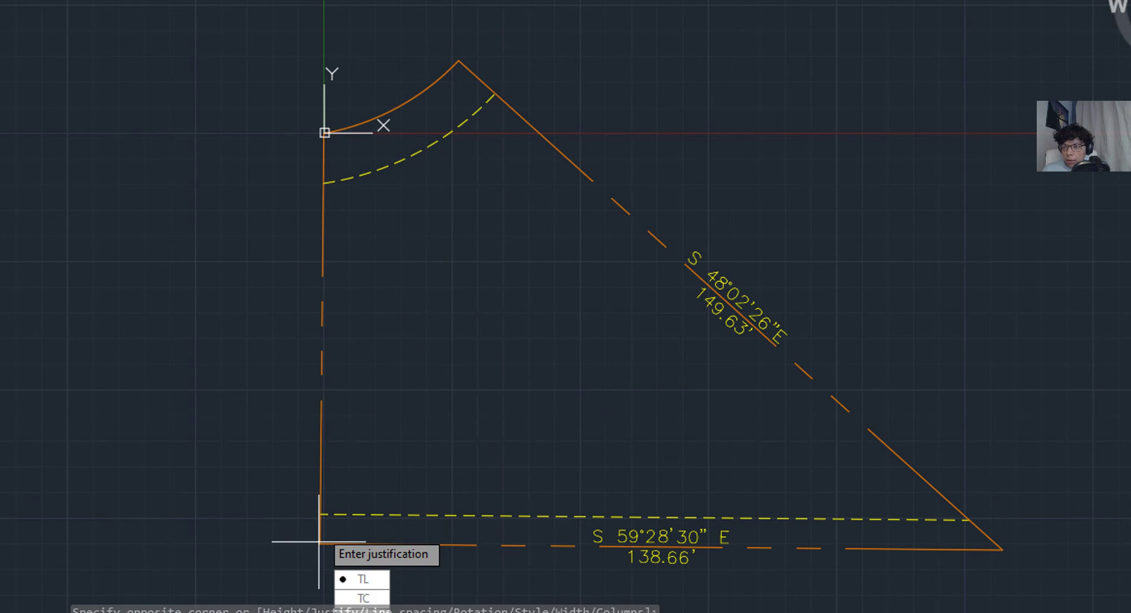
{"action": "key", "text": "Return"}
{"action": "scroll", "coordinate": [278, 518], "scroll_direction": "up", "scroll_amount": 3}
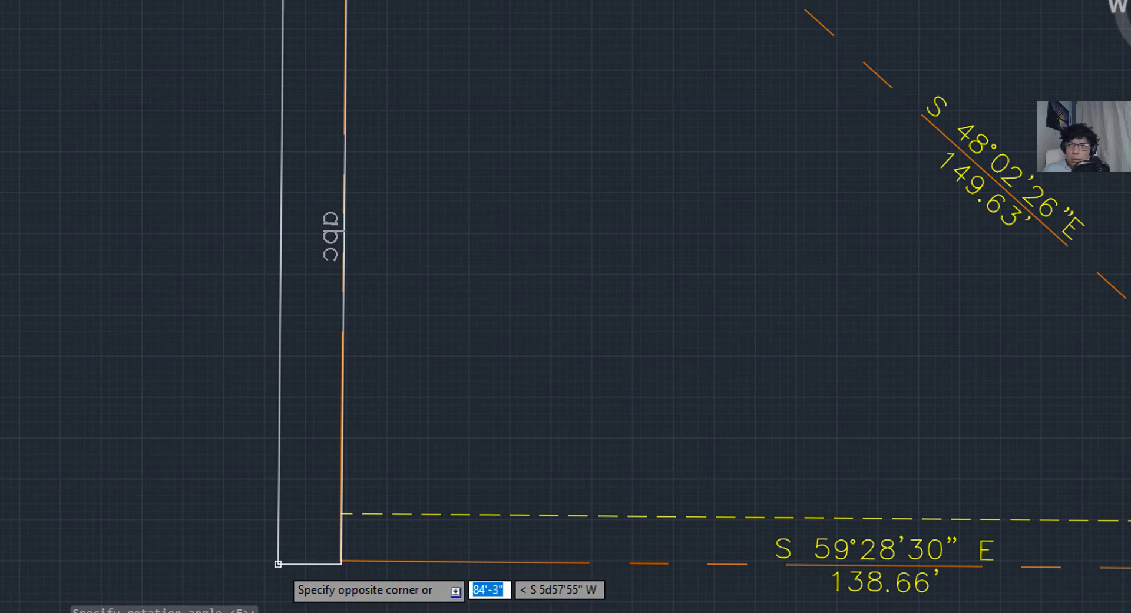
{"action": "left_click", "coordinate": [278, 563]}
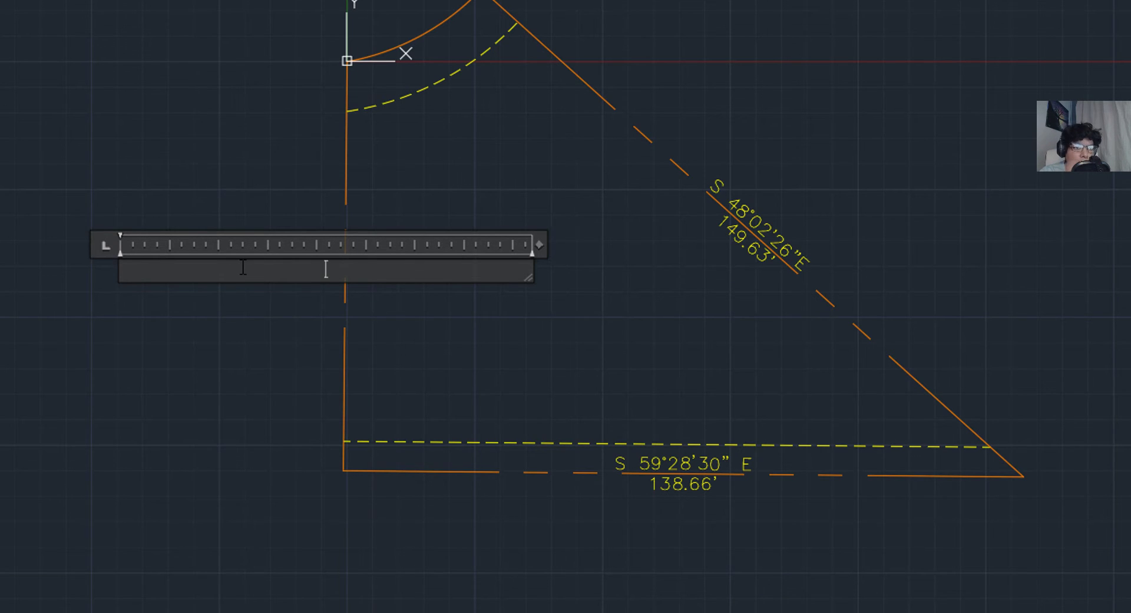
Enter the bearing S 00°31'30" W with the distance 83.33' on a second line, and finish the text.
{"action": "type", "text": "S"}
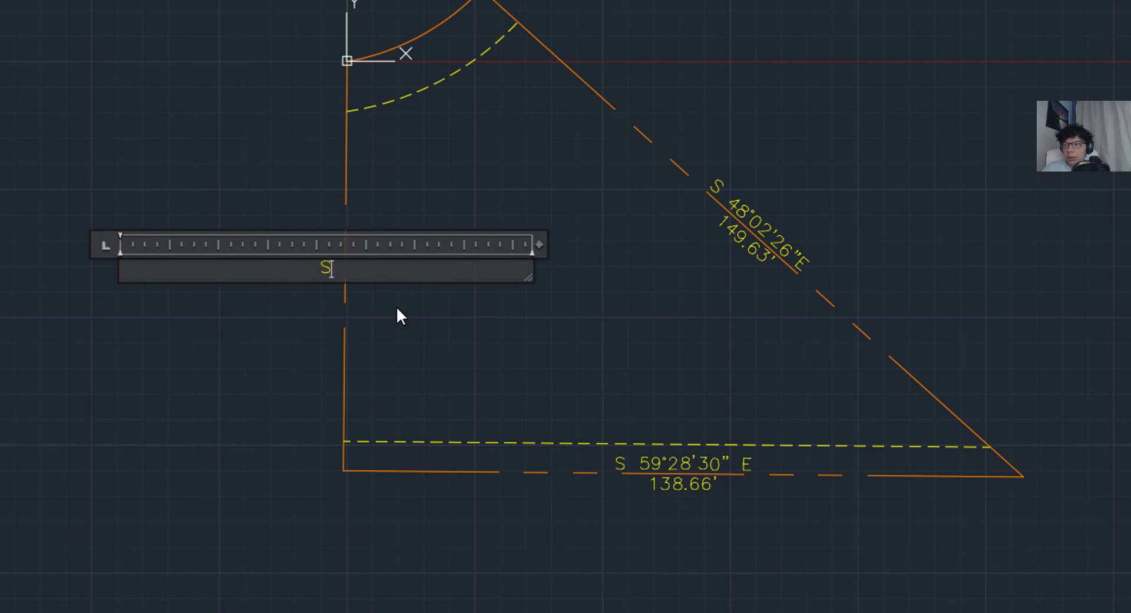
{"action": "type", "text": " 00"}
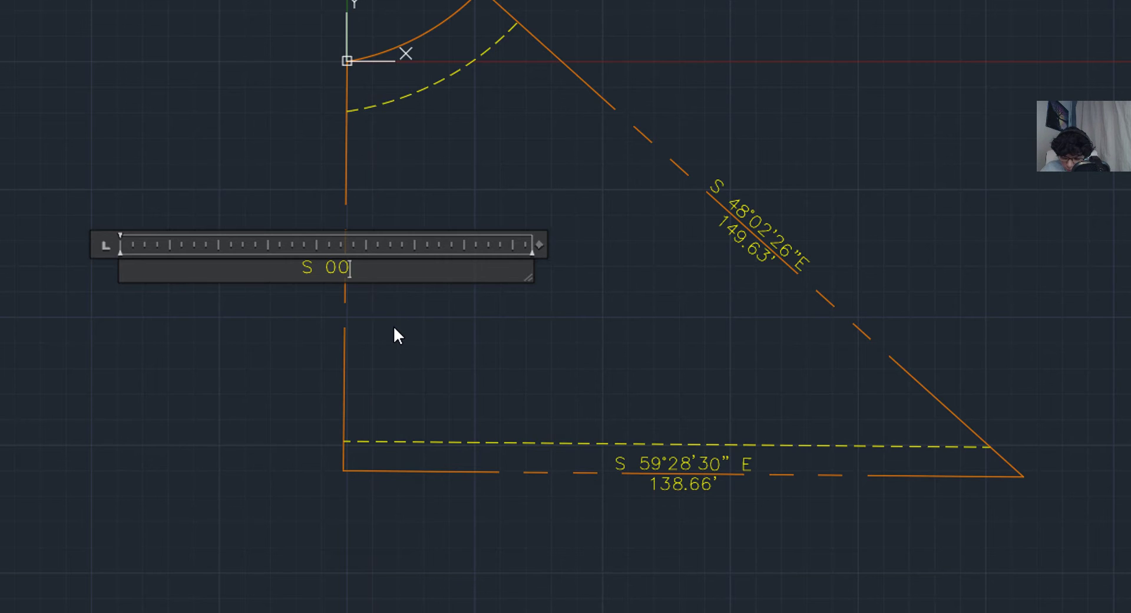
{"action": "type", "text": "%%d"}
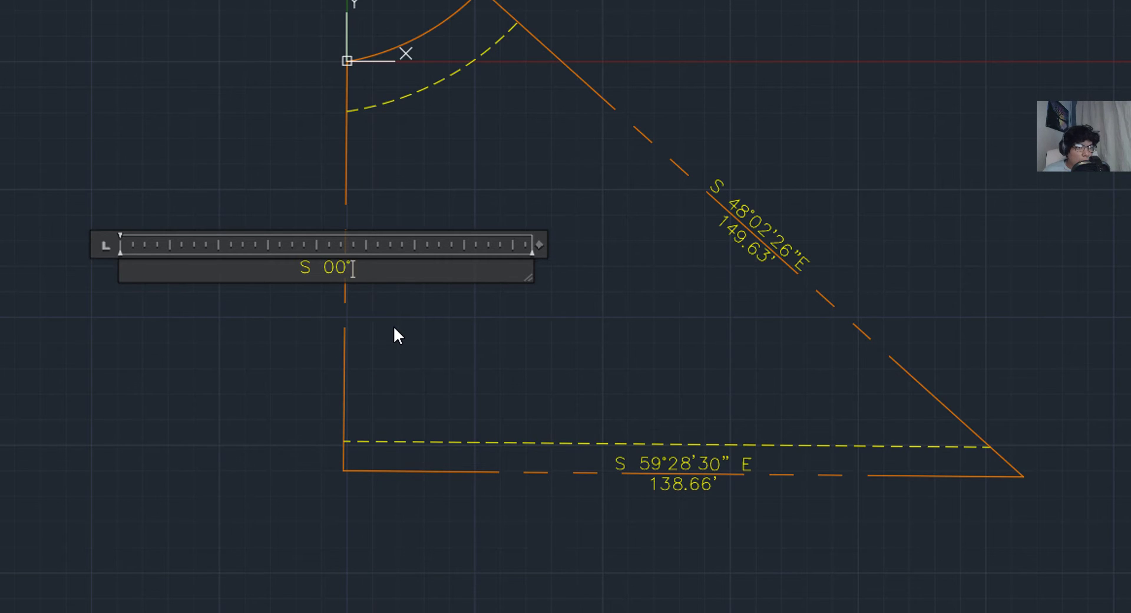
{"action": "type", "text": "31'30"}
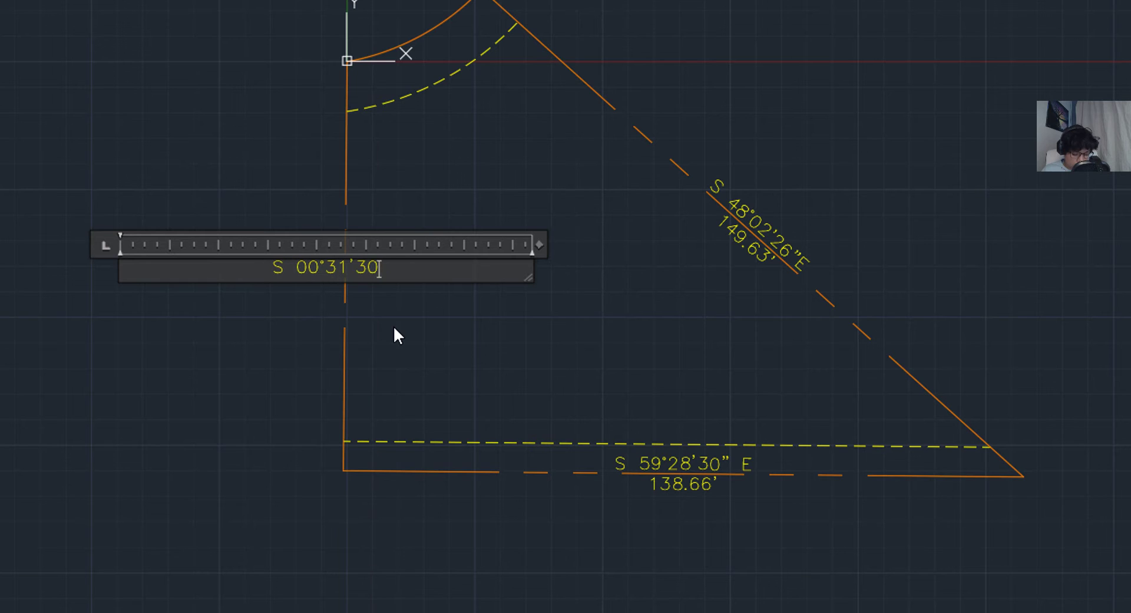
{"action": "type", "text": "\" W"}
{"action": "key", "text": "Return"}
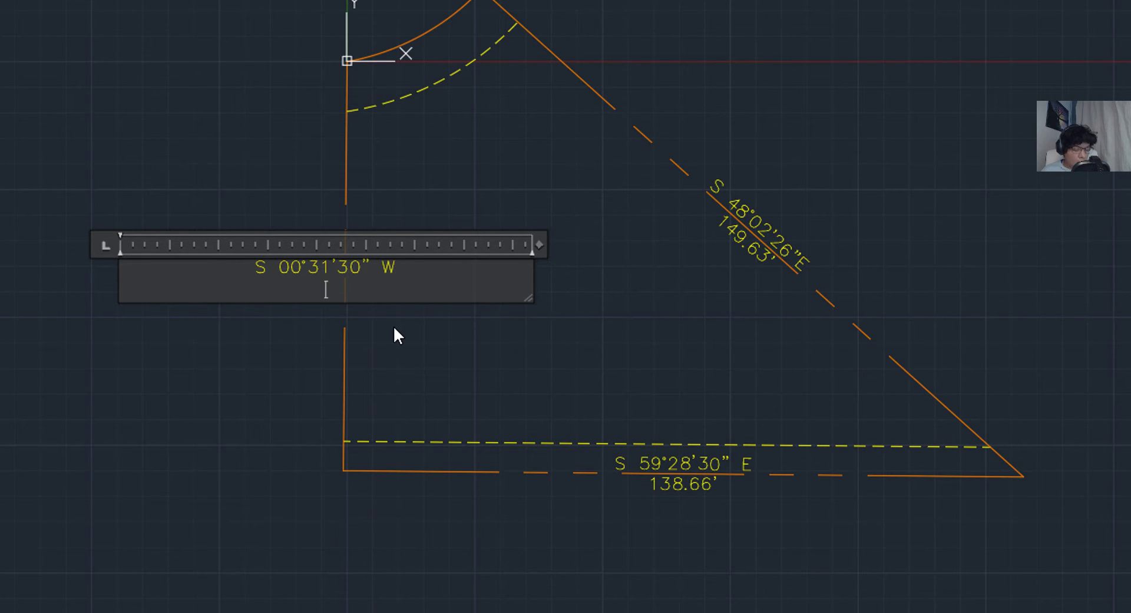
{"action": "type", "text": "83.33"}
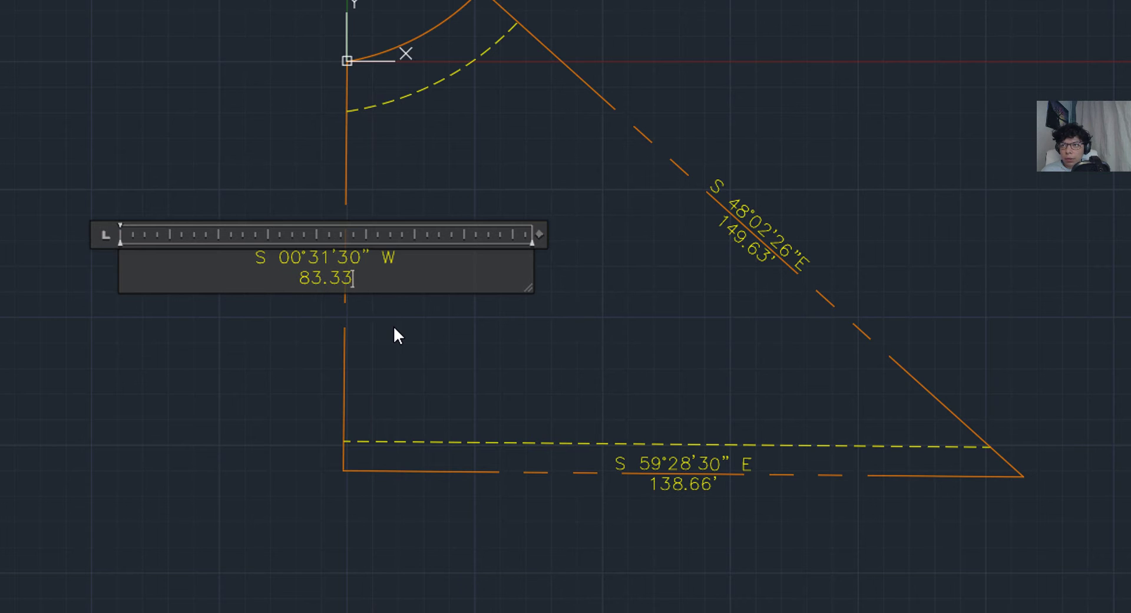
{"action": "type", "text": "'"}
{"action": "left_click", "coordinate": [361, 318]}
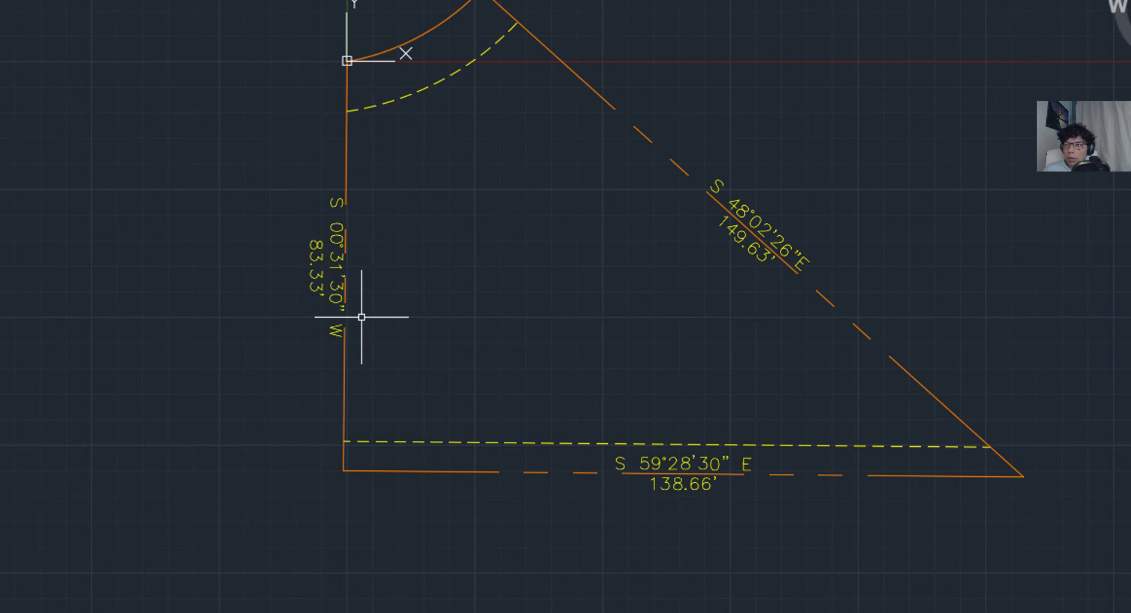
Move the new bearing text sideways onto the vertical lot line so the line runs between its two rows.
{"action": "scroll", "coordinate": [354, 280], "scroll_direction": "up", "scroll_amount": 2}
{"action": "middle_click_drag", "start_coordinate": [303, 296], "coordinate": [286, 300]}
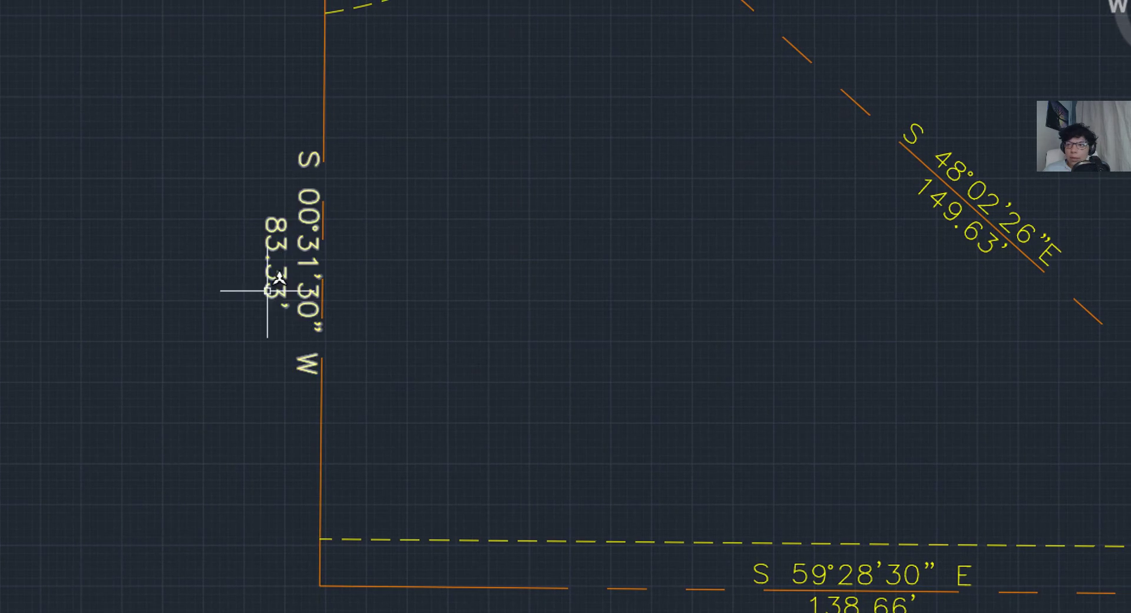
{"action": "left_click", "coordinate": [265, 271]}
{"action": "scroll", "coordinate": [290, 260], "scroll_direction": "up", "scroll_amount": 2}
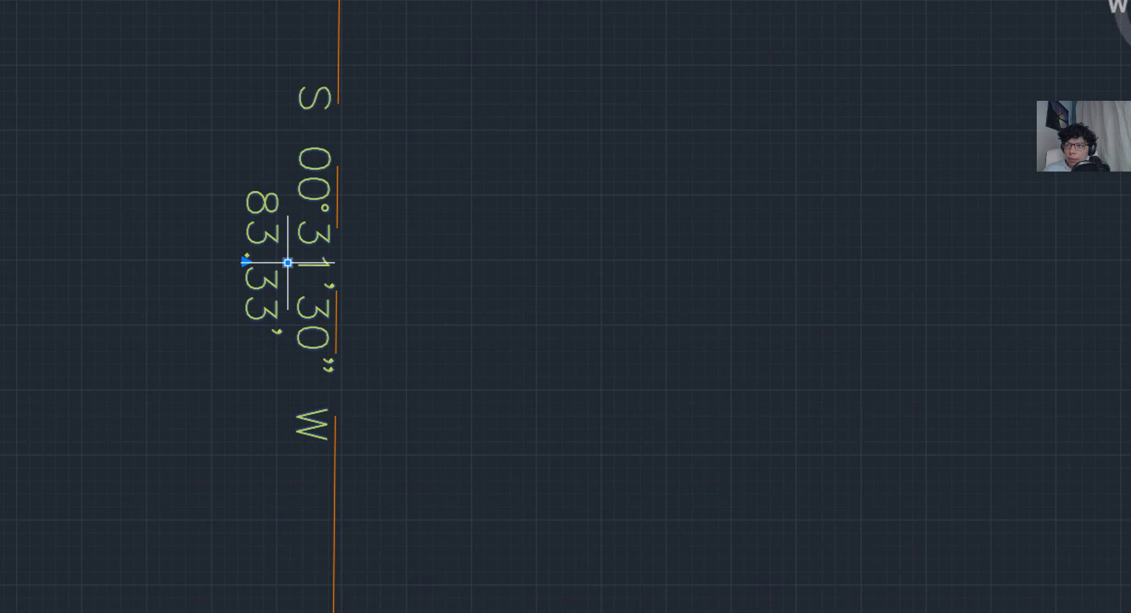
{"action": "left_click", "coordinate": [287, 262]}
{"action": "left_click", "coordinate": [341, 260]}
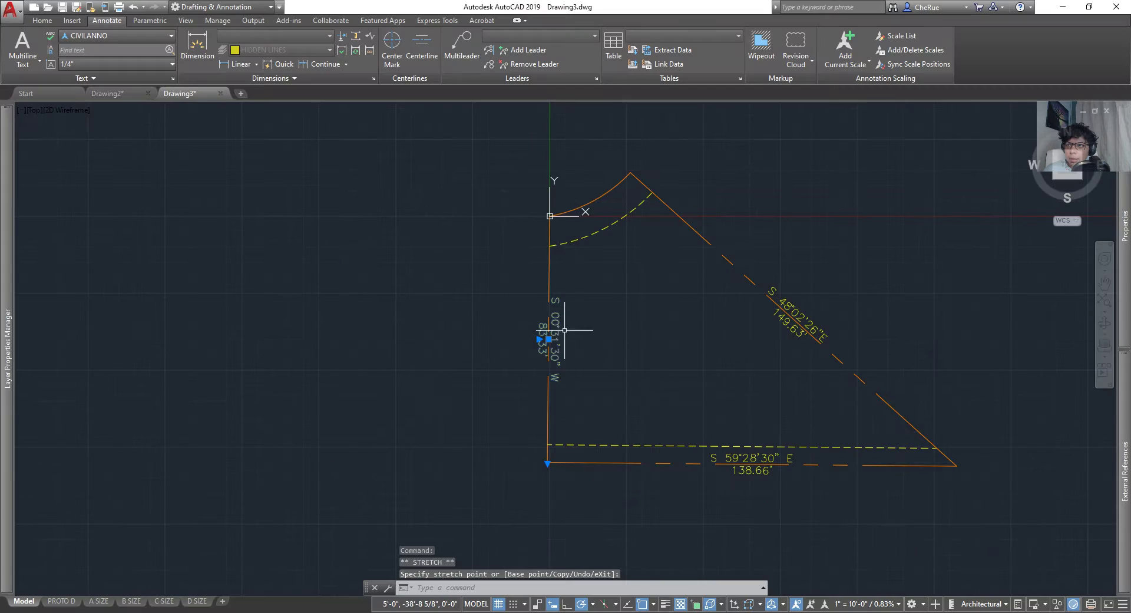
{"action": "key", "text": "Escape"}
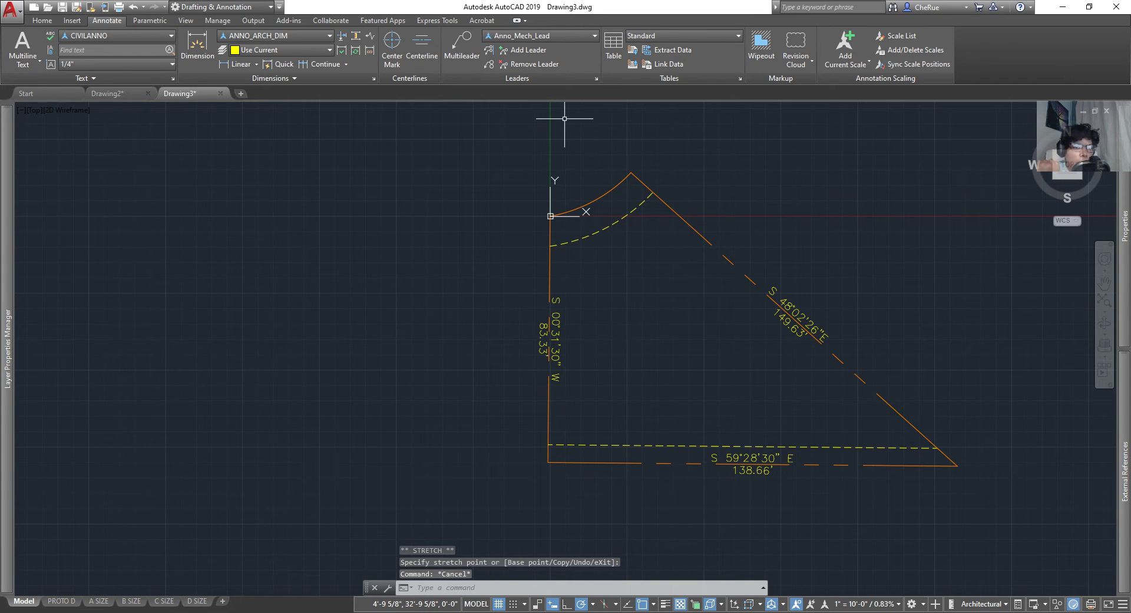
Switch to the Morgan Court plat image in the browser, examine the annotations around lot 22 and the cul-de-sac, and return to AutoCAD.
{"action": "scroll", "coordinate": [645, 118], "scroll_direction": "up", "scroll_amount": 2}
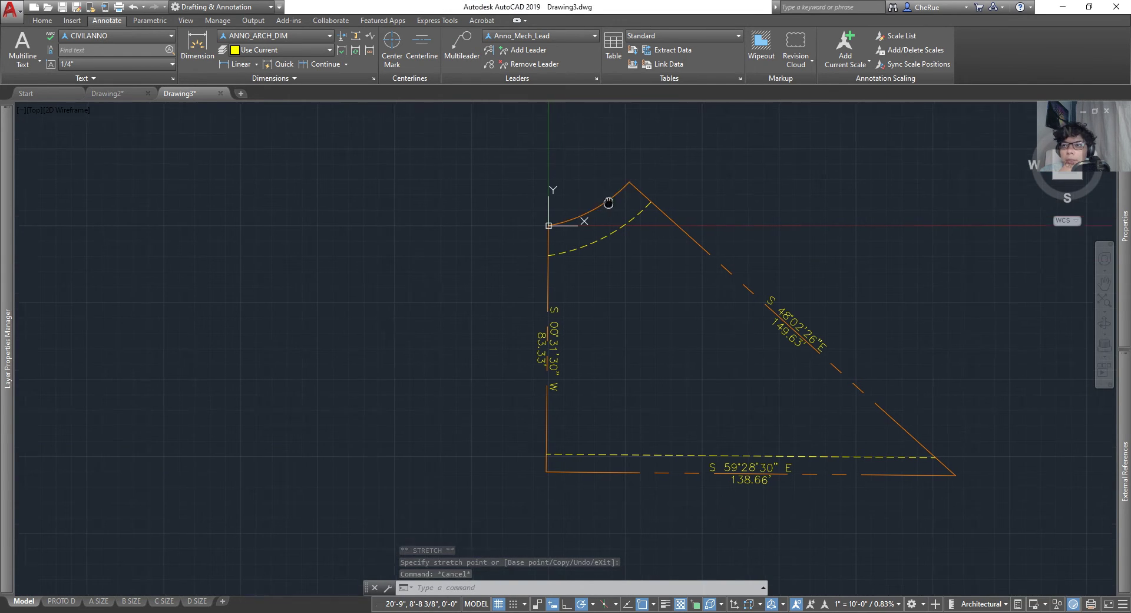
{"action": "middle_click_drag", "start_coordinate": [609, 202], "coordinate": [580, 237]}
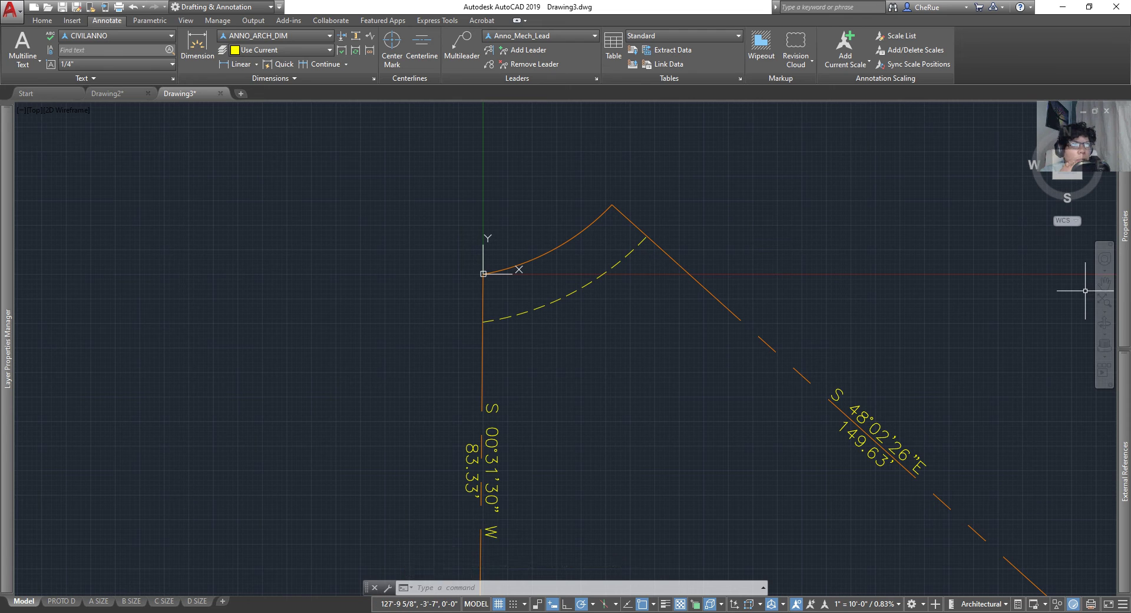
{"action": "key", "text": "alt+Tab"}
{"action": "double_click", "coordinate": [822, 78]}
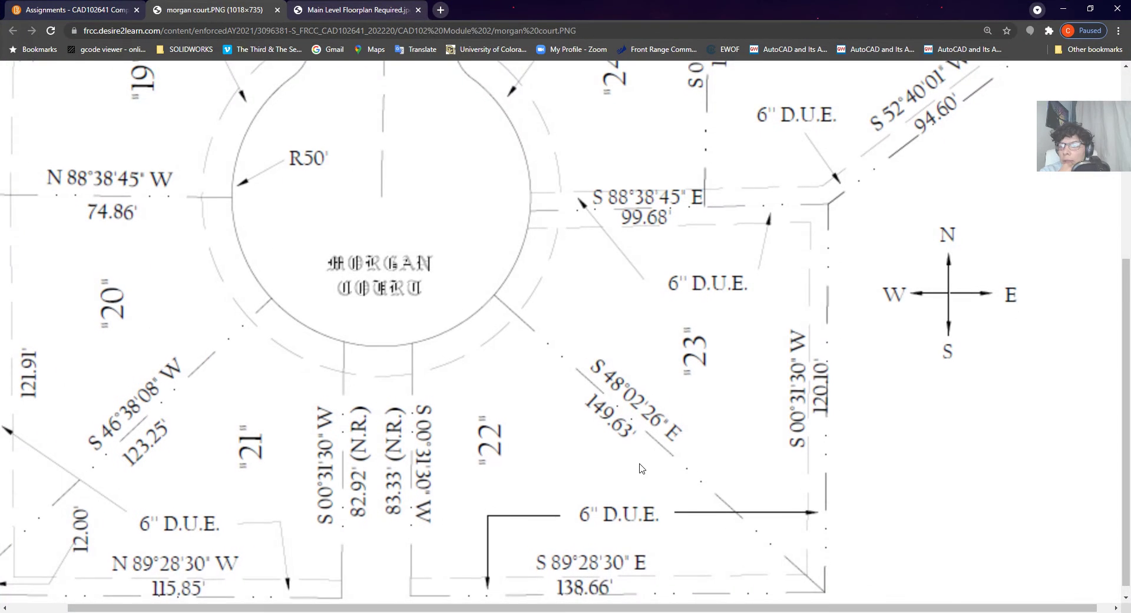
{"action": "scroll", "coordinate": [642, 469], "scroll_direction": "down", "scroll_amount": 1}
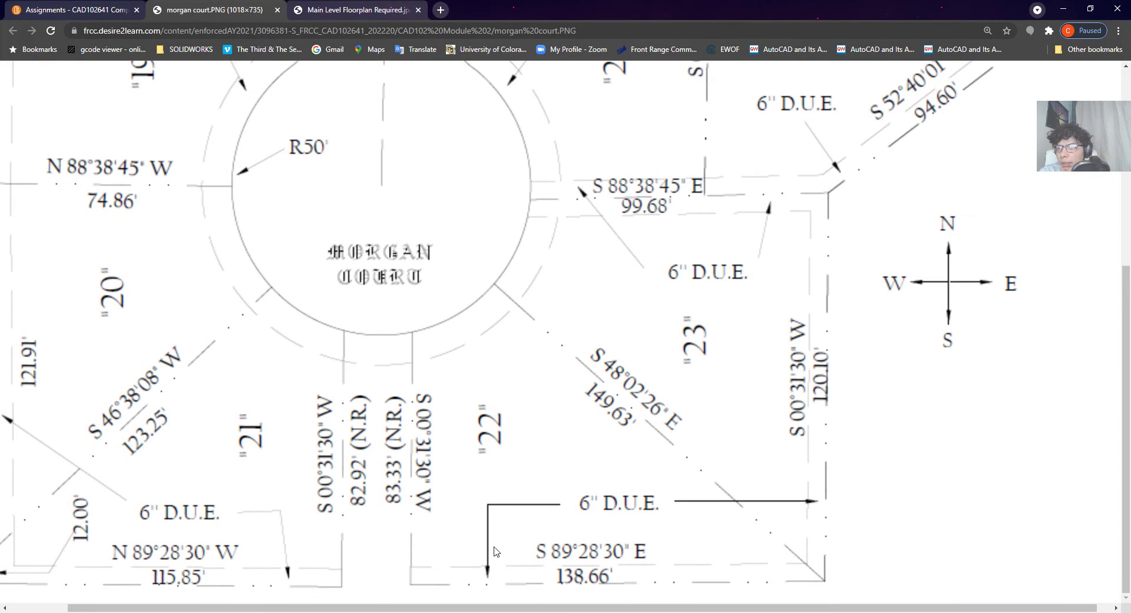
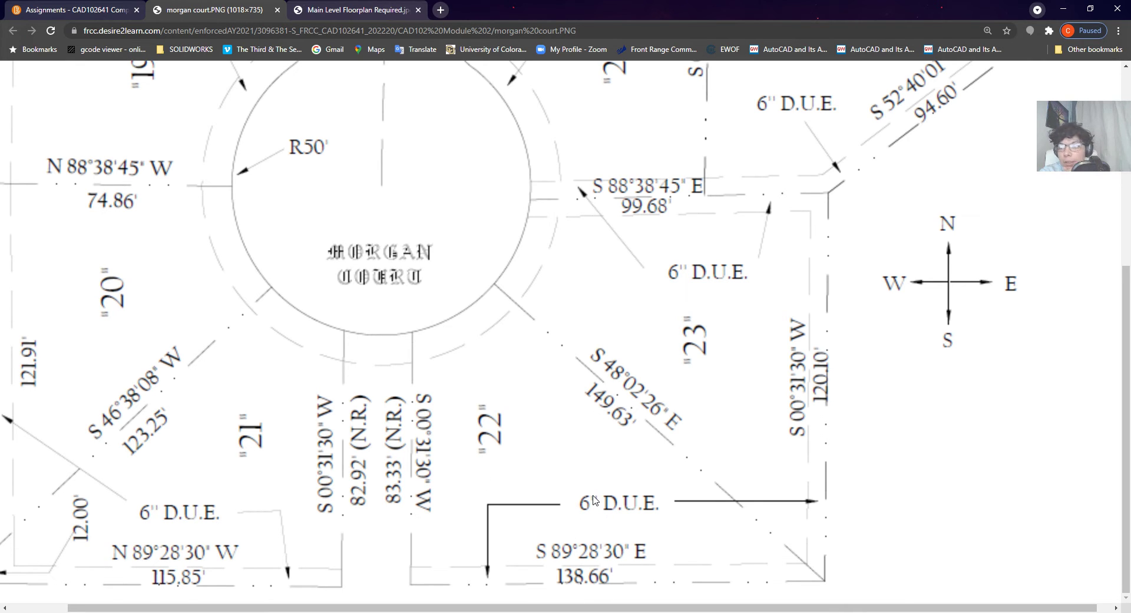
{"action": "key", "text": "alt+Tab"}
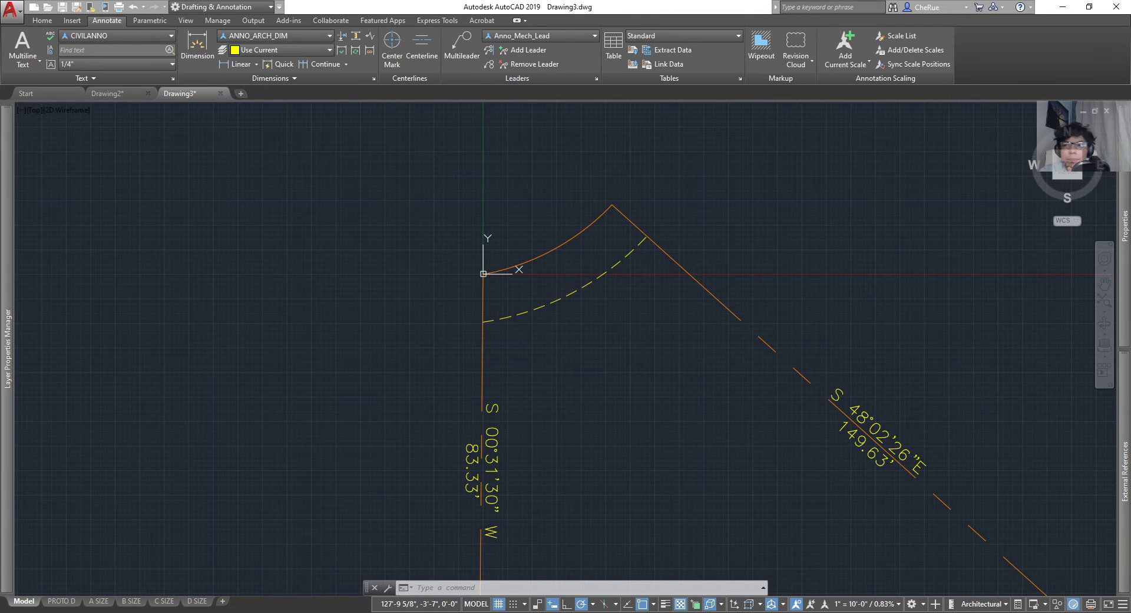
{"action": "left_click", "coordinate": [650, 361]}
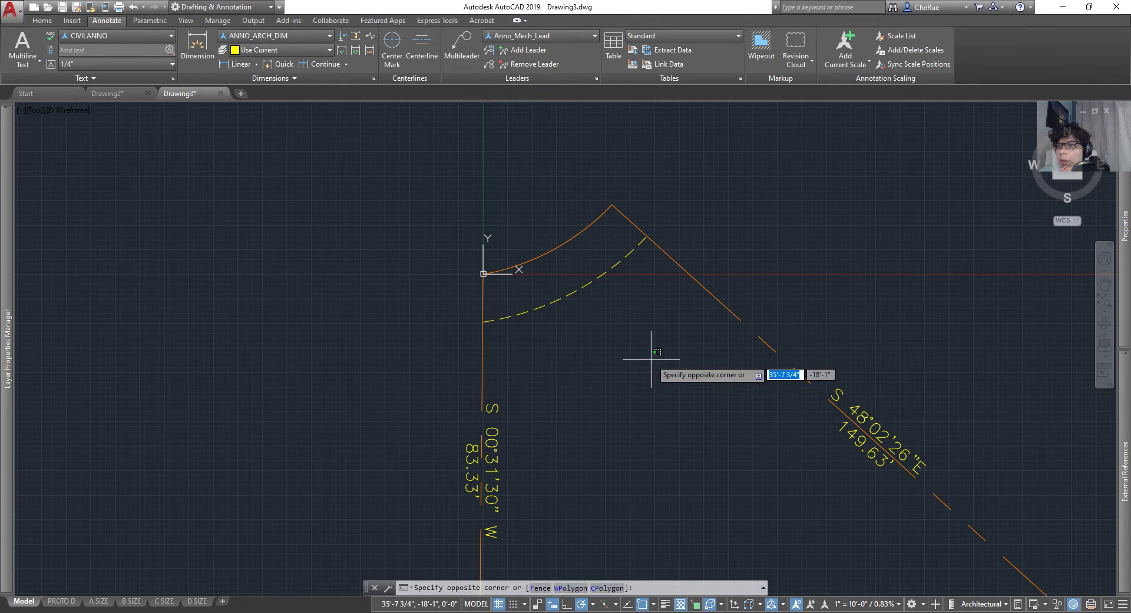
{"action": "left_click", "coordinate": [628, 363]}
{"action": "key", "text": "Escape"}
Add a radius dimension to the solid front arc of the lot, placing its text above the arc.
{"action": "type", "text": "DIM"}
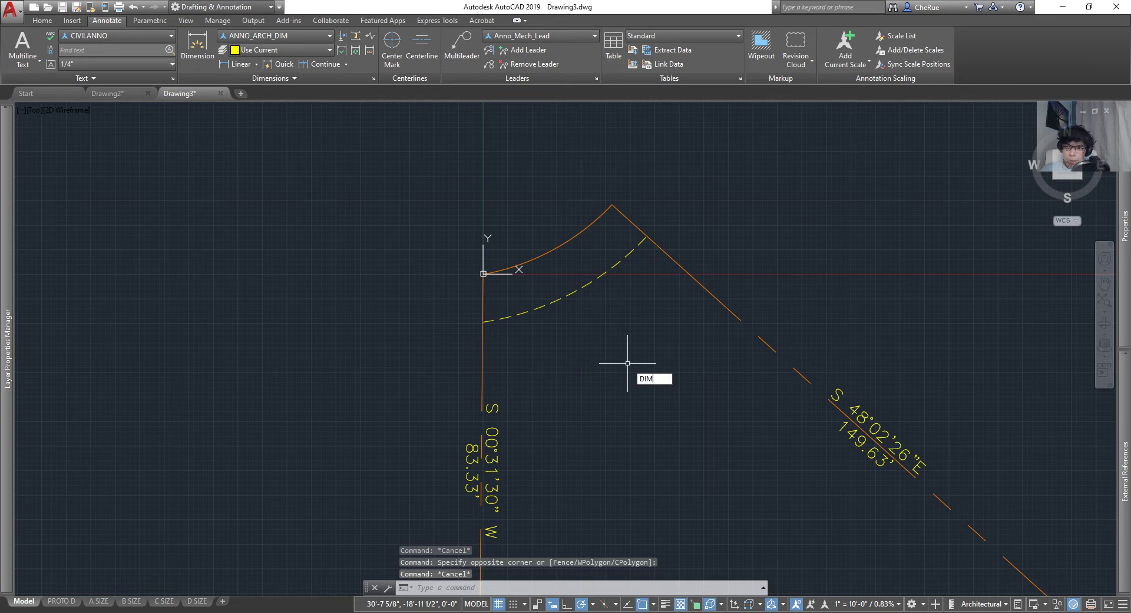
{"action": "type", "text": "RAD"}
{"action": "key", "text": "Return"}
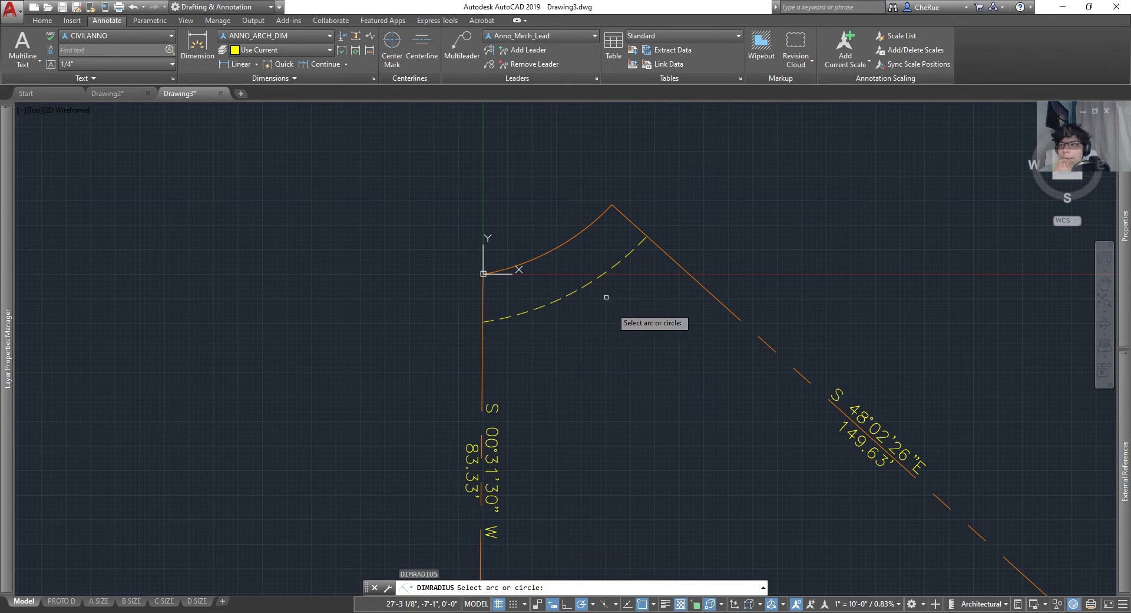
{"action": "left_click", "coordinate": [565, 242]}
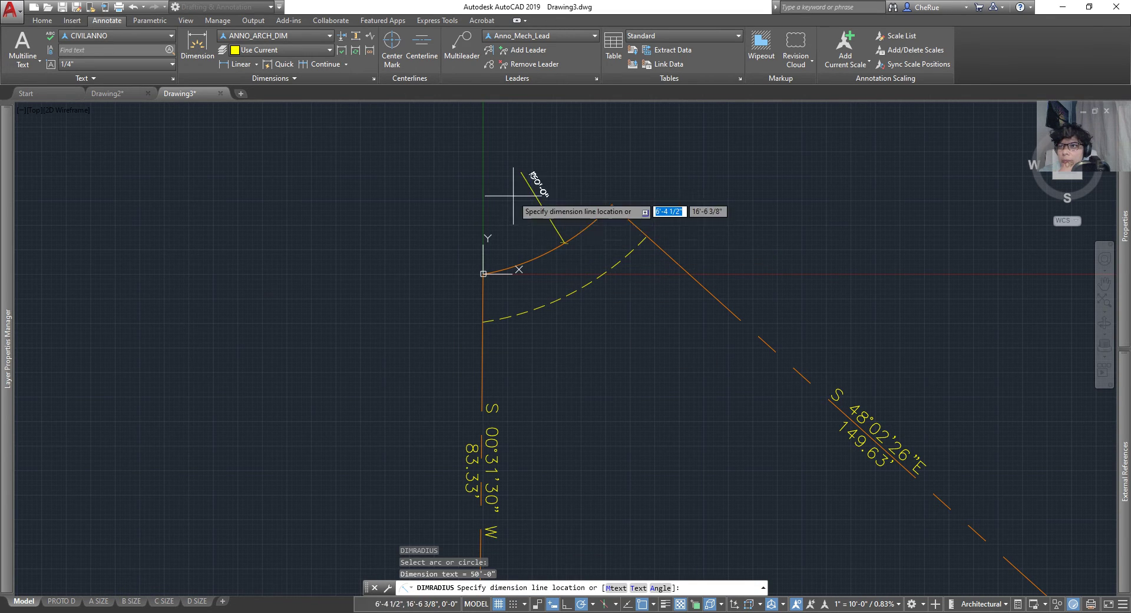
{"action": "left_click", "coordinate": [531, 180]}
{"action": "middle_click_drag", "start_coordinate": [531, 180], "coordinate": [561, 246]}
{"action": "scroll", "coordinate": [581, 315], "scroll_direction": "up", "scroll_amount": 4}
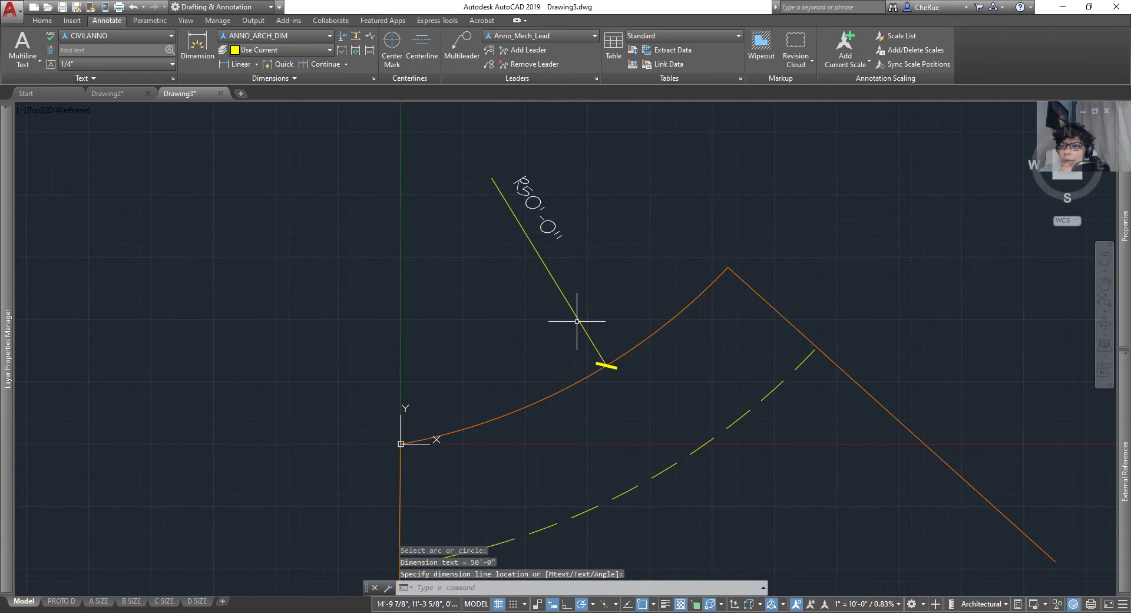
Change the radius dimension's style to ANNO_MECH_DIM.
{"action": "left_click", "coordinate": [582, 320]}
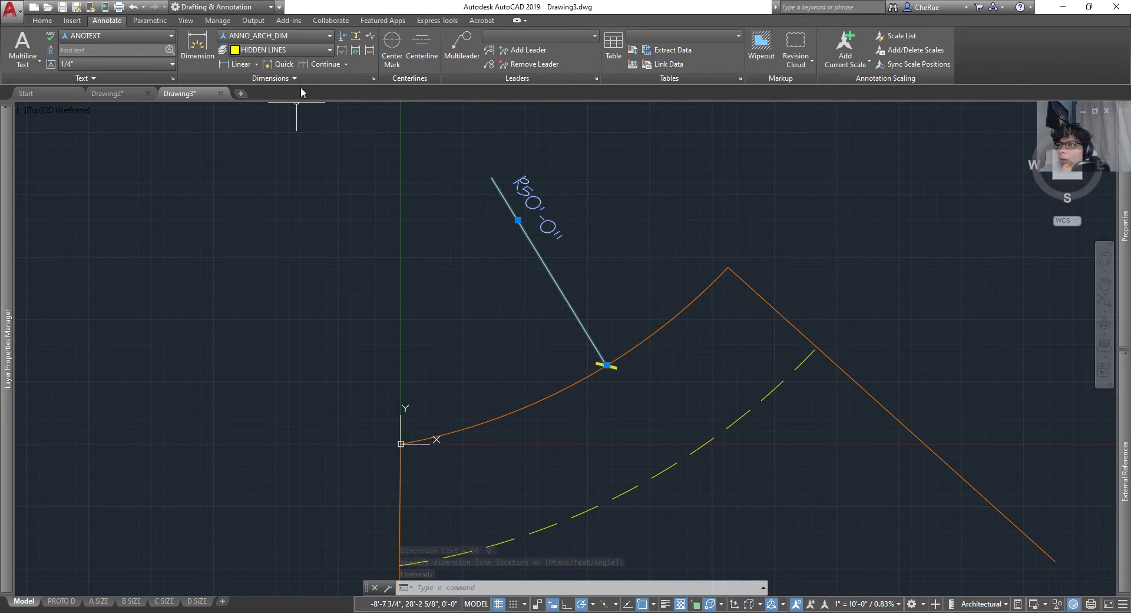
{"action": "left_click", "coordinate": [320, 37]}
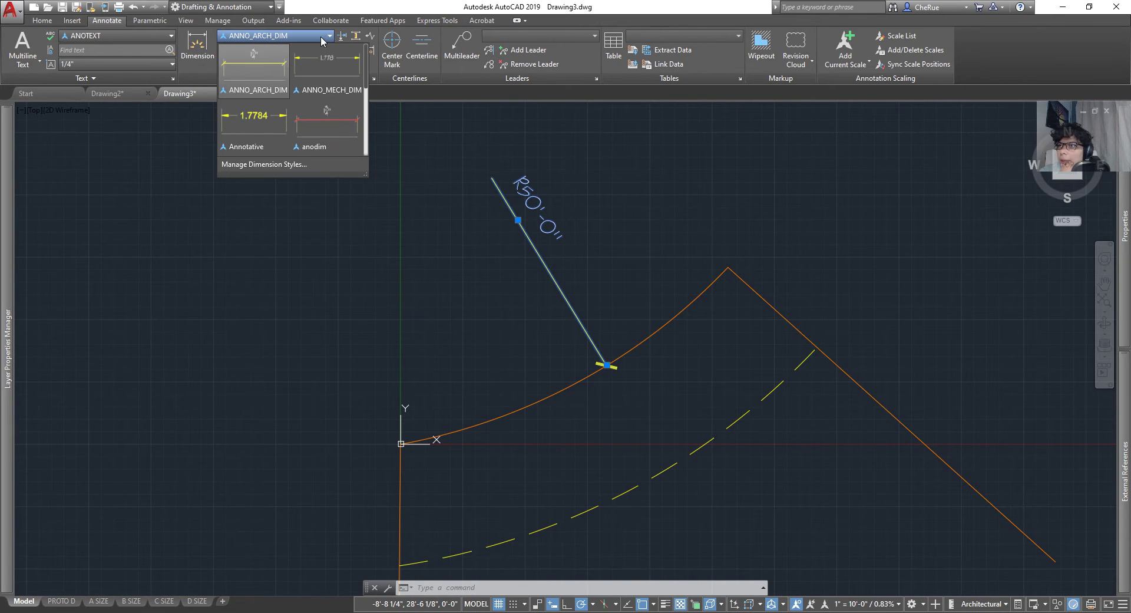
{"action": "left_click", "coordinate": [325, 68]}
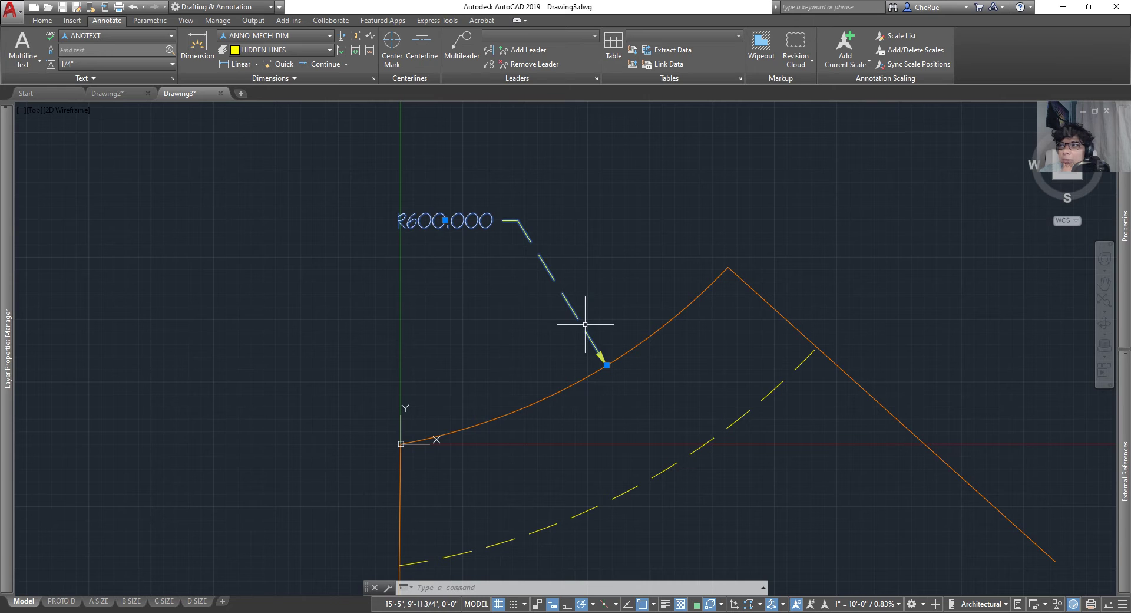
Create a layer named DIMS in the civil layers group with a 0.13 mm lineweight.
{"action": "left_click", "coordinate": [40, 21]}
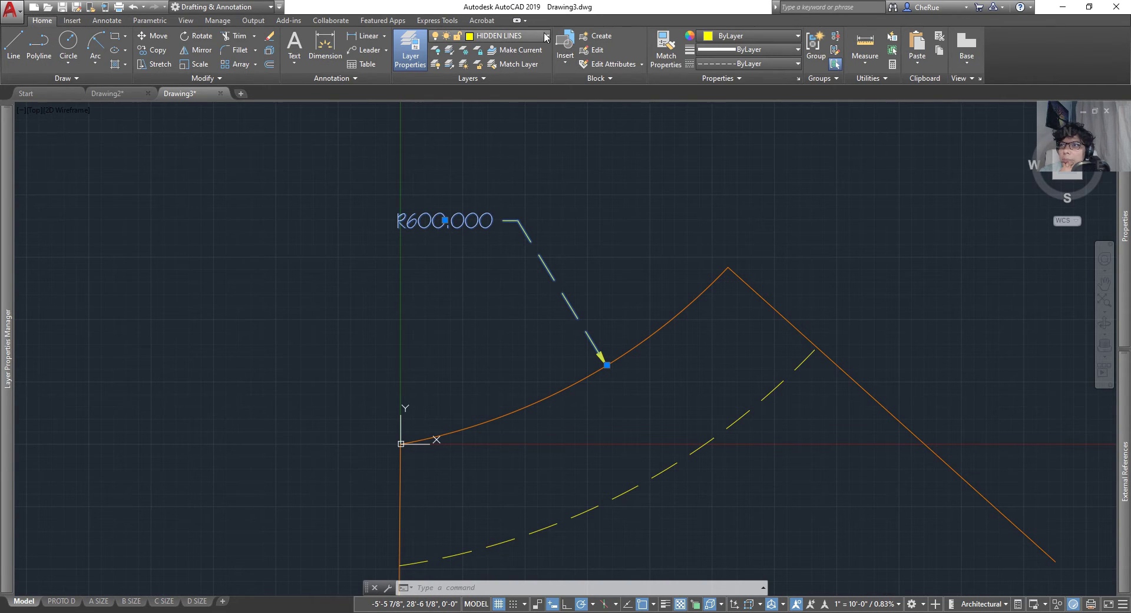
{"action": "mouse_move", "coordinate": [9, 265]}
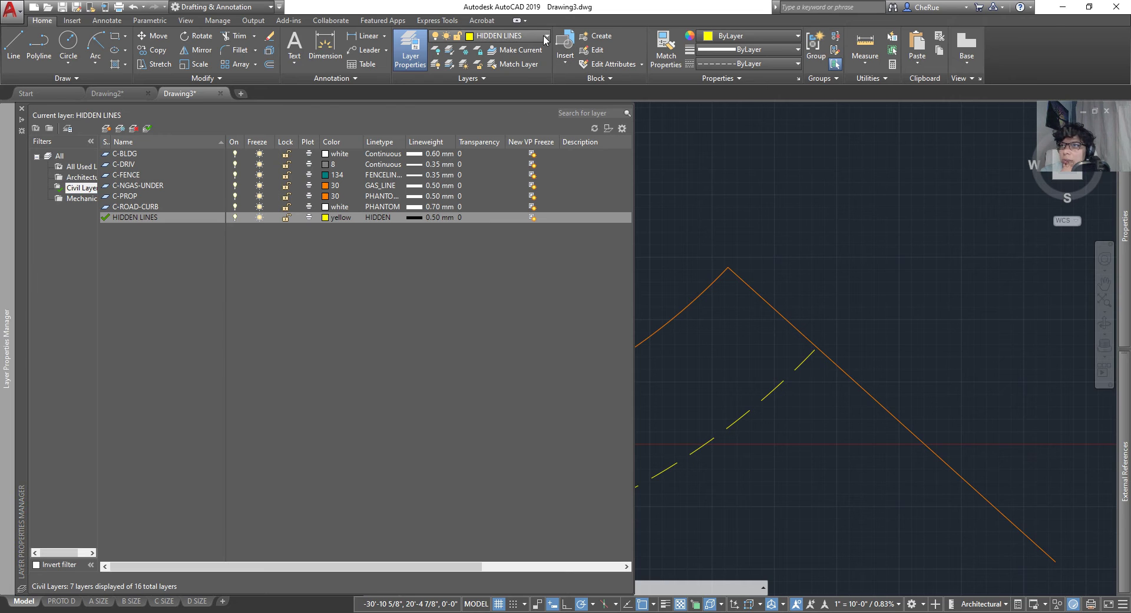
{"action": "left_click", "coordinate": [543, 36]}
{"action": "left_click", "coordinate": [544, 36]}
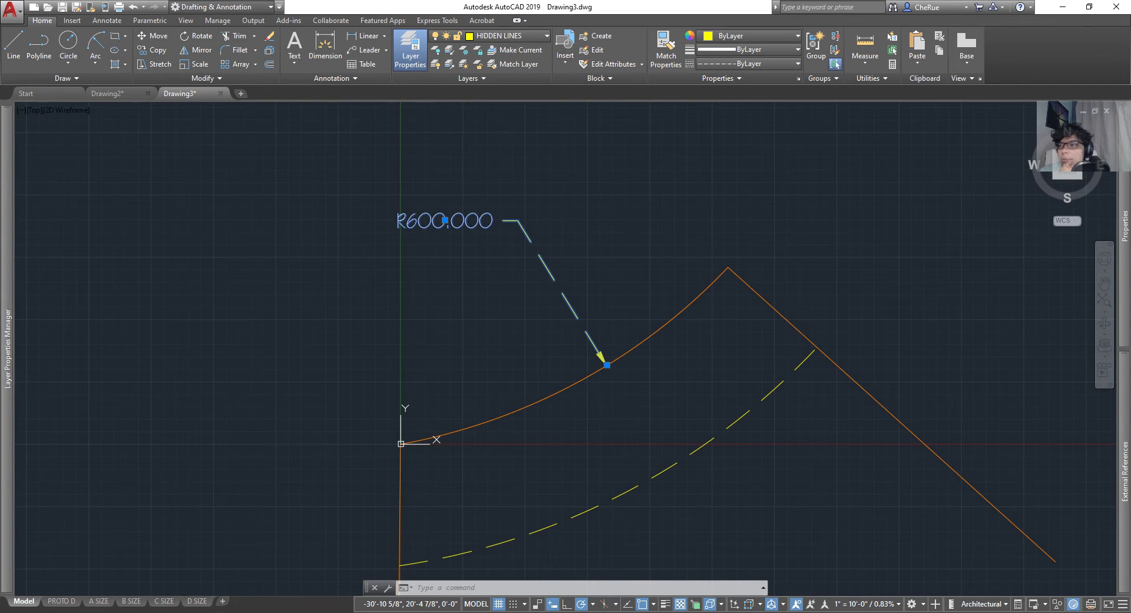
{"action": "mouse_move", "coordinate": [7, 251]}
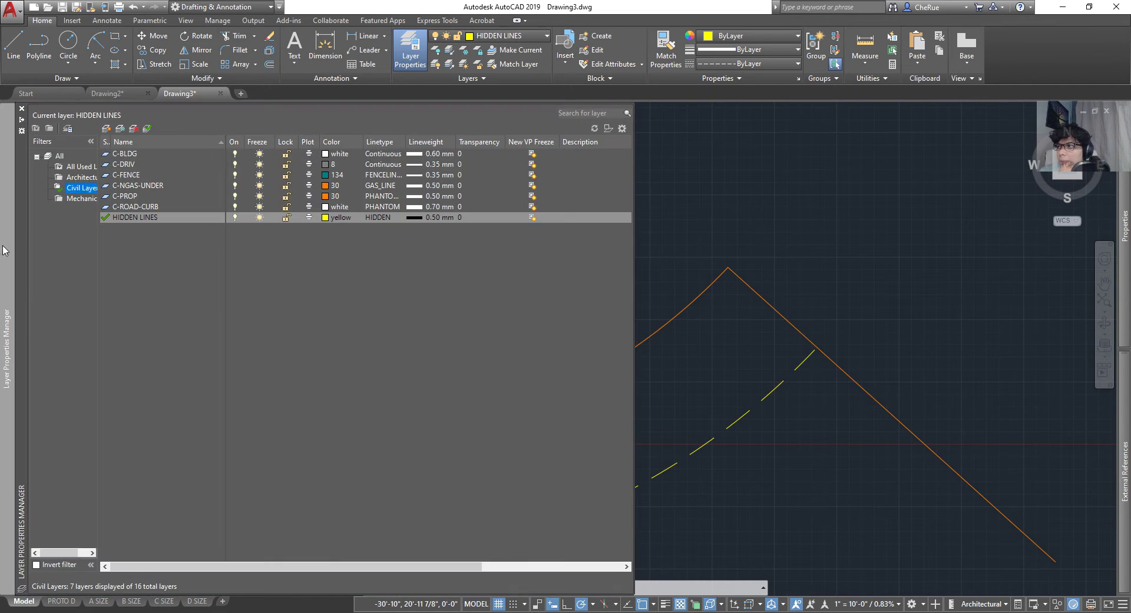
{"action": "left_click", "coordinate": [106, 129]}
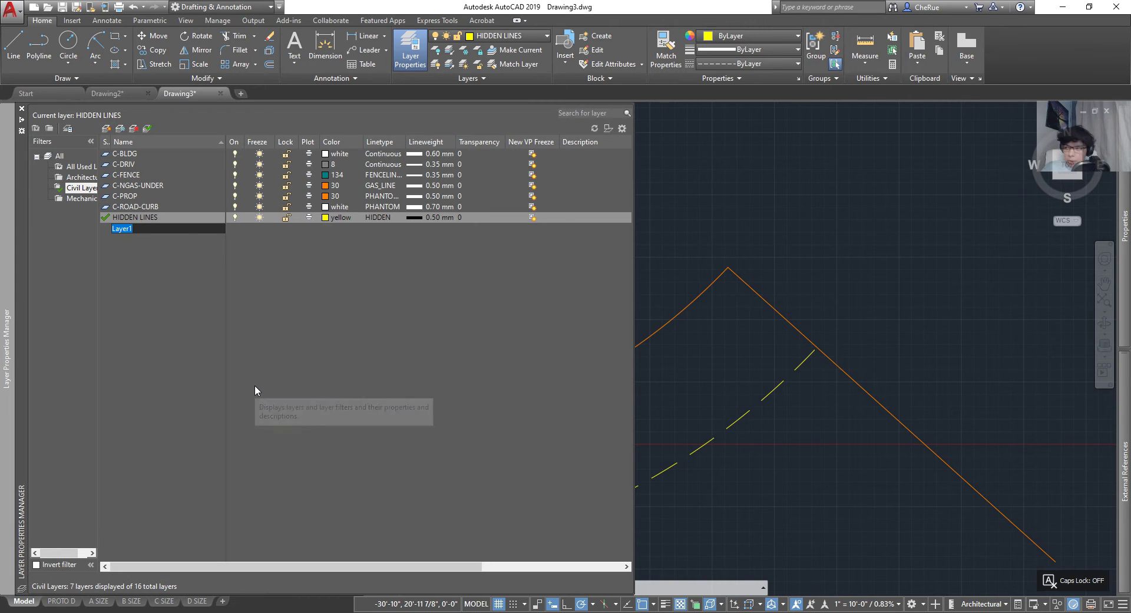
{"action": "key", "text": "Caps_Lock"}
{"action": "type", "text": "DIMS"}
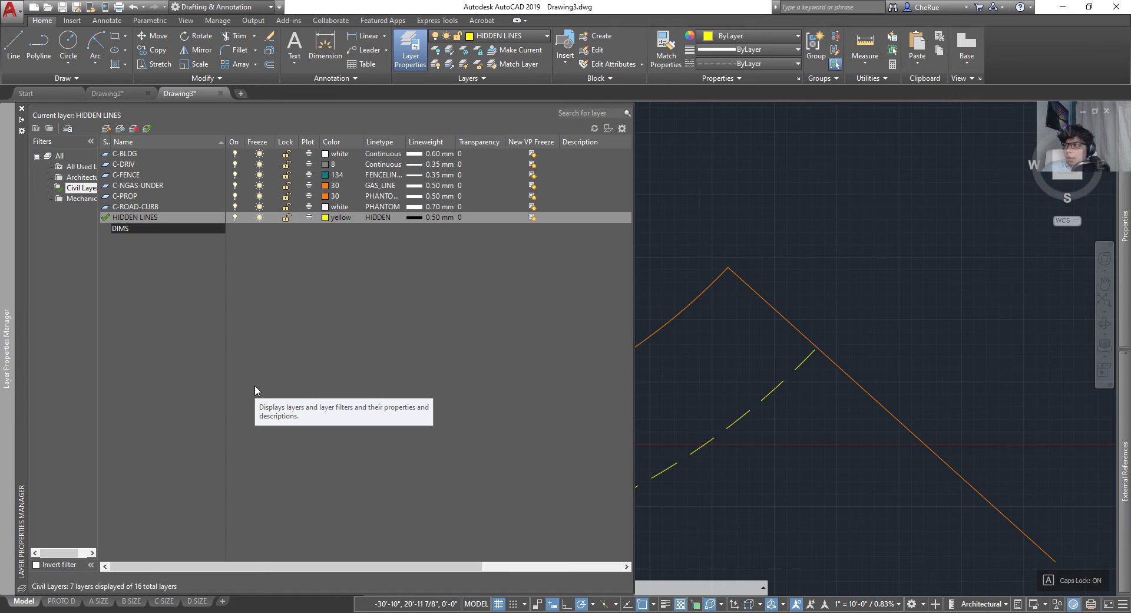
{"action": "key", "text": "Return"}
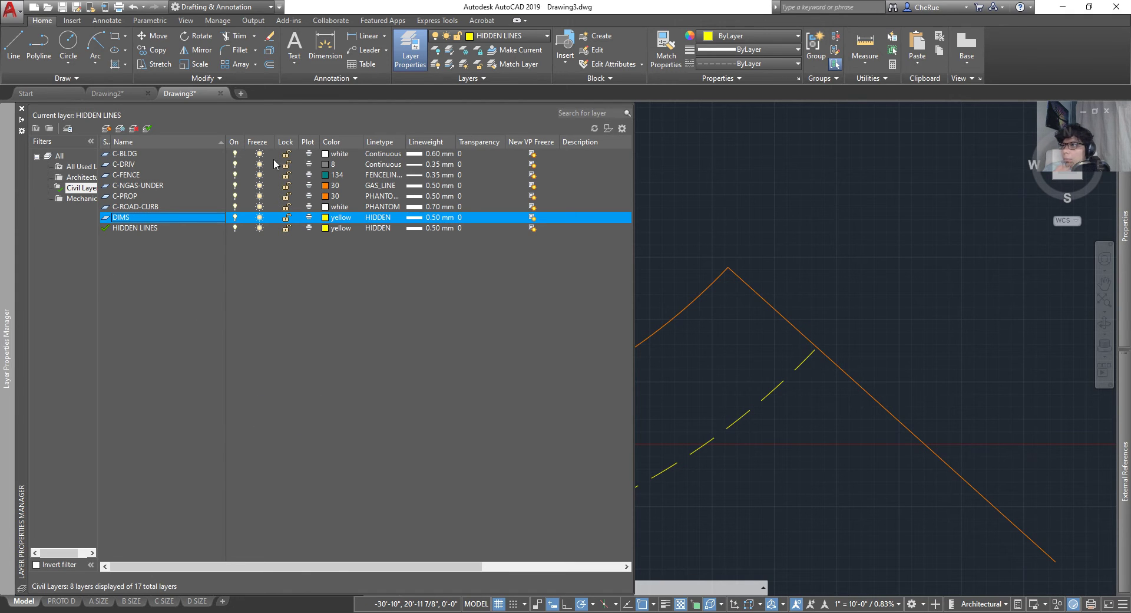
{"action": "left_click", "coordinate": [412, 220]}
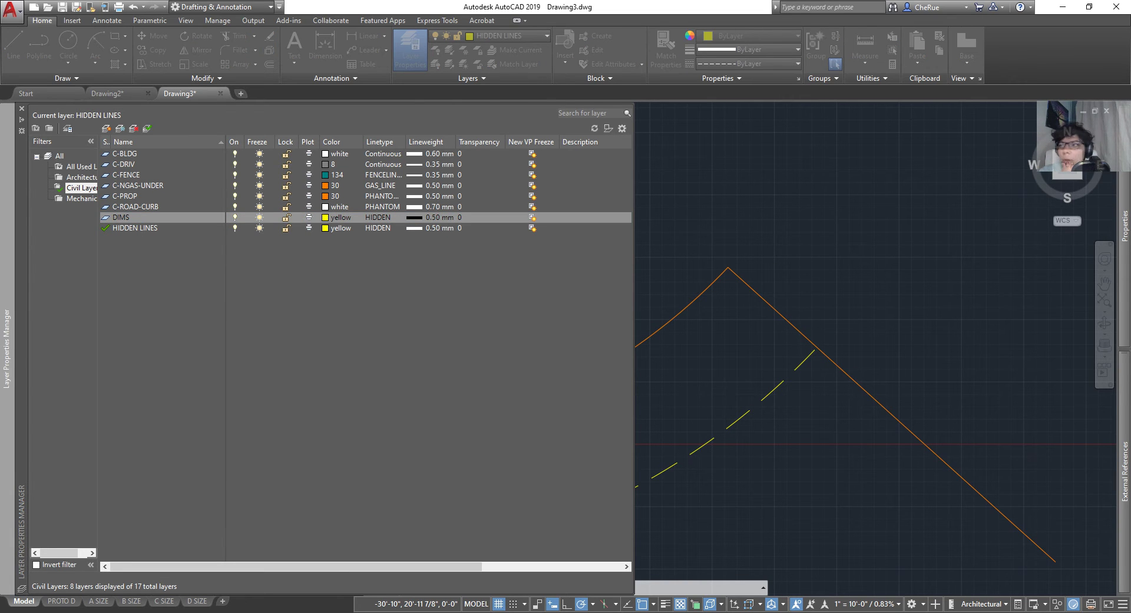
{"action": "key", "text": "Return"}
Move the arc's radius dimension onto the DIMS layer.
{"action": "mouse_move", "coordinate": [7, 265]}
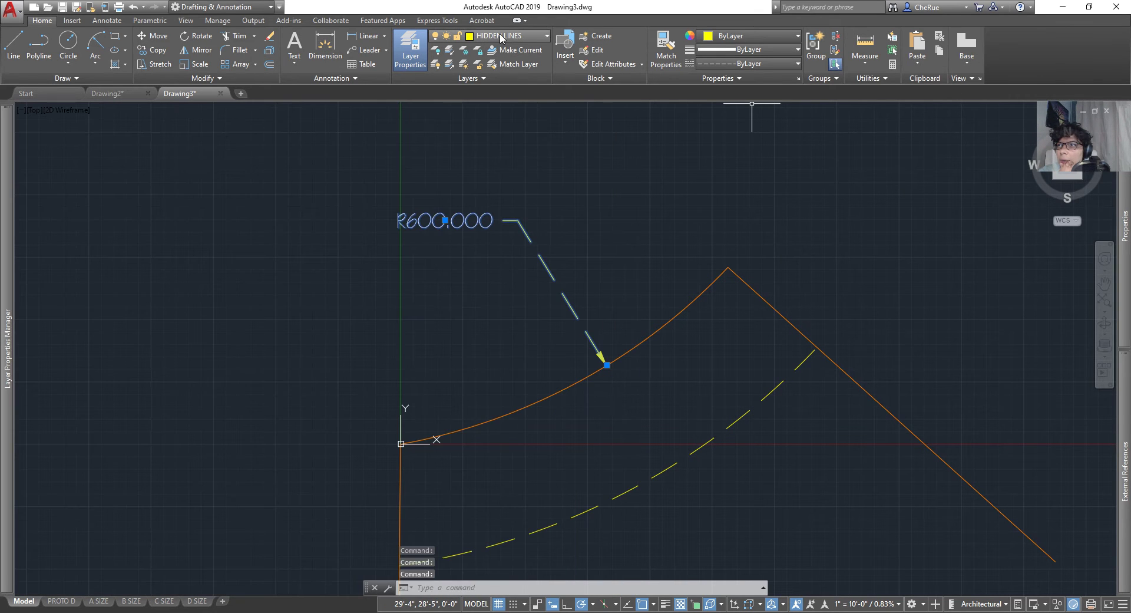
{"action": "left_click", "coordinate": [501, 36]}
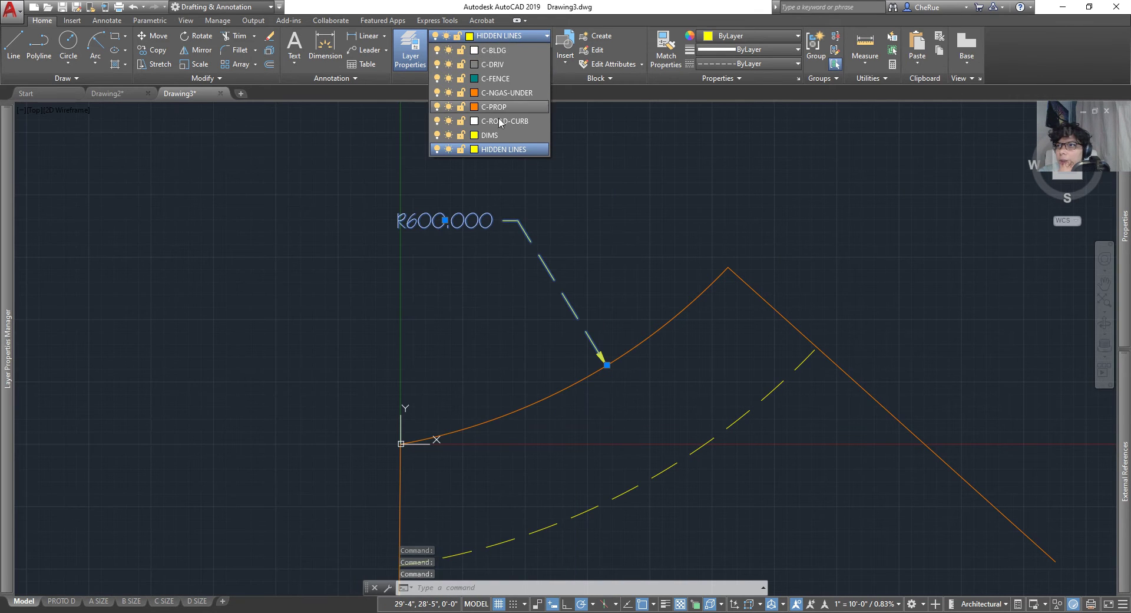
{"action": "left_click", "coordinate": [491, 135]}
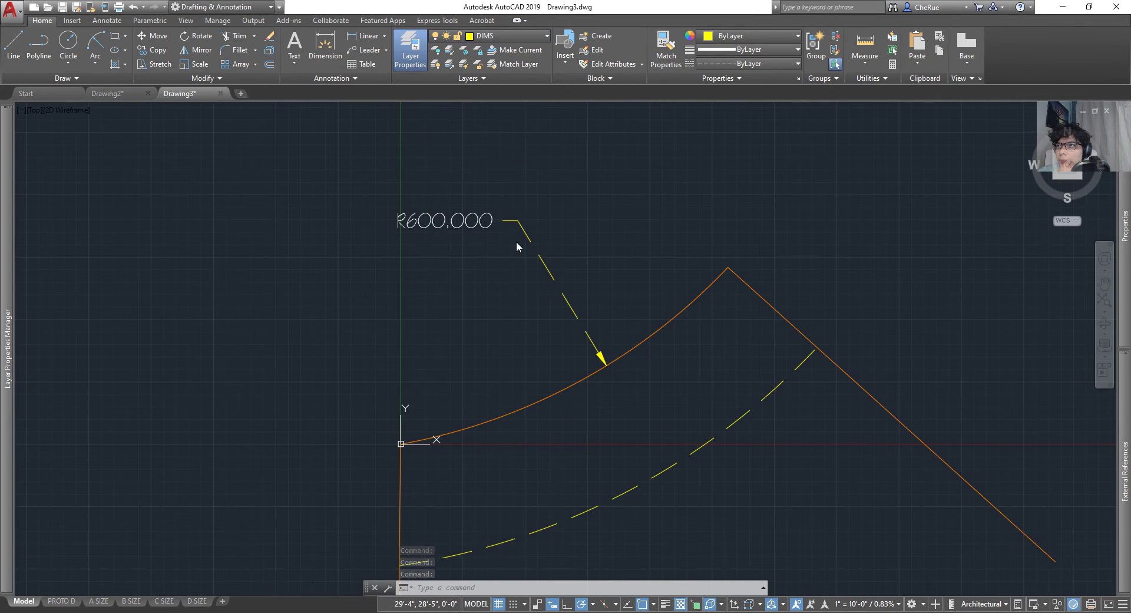
{"action": "left_click", "coordinate": [732, 66]}
{"action": "left_click", "coordinate": [467, 201]}
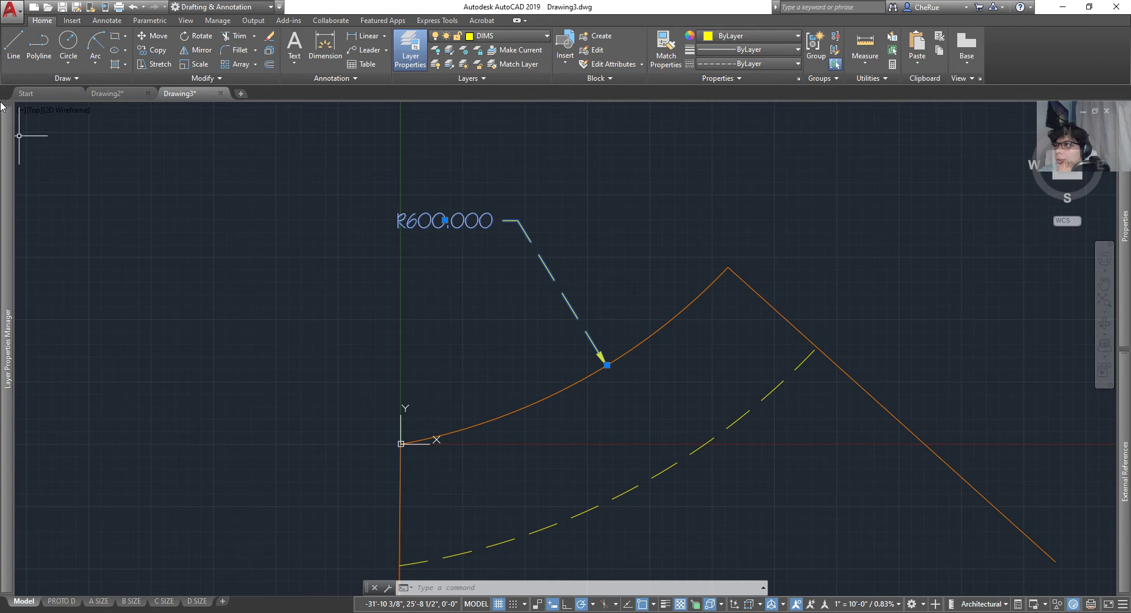
Change the DIMS layer's linetype to Continuous and deselect the radius dimension.
{"action": "mouse_move", "coordinate": [7, 143]}
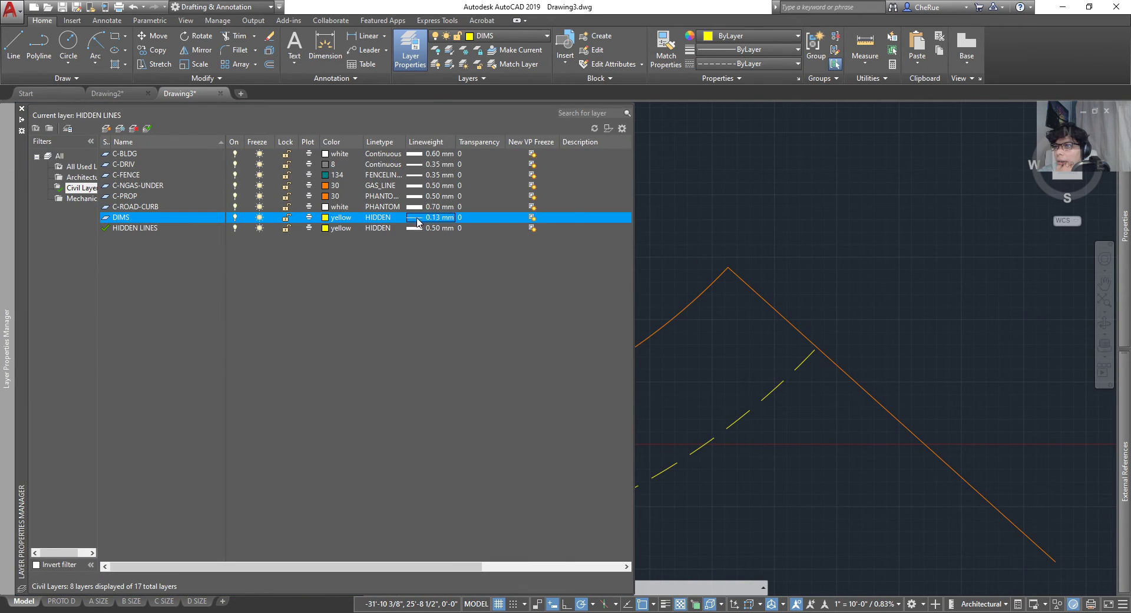
{"action": "left_click", "coordinate": [391, 218]}
{"action": "left_click", "coordinate": [901, 276]}
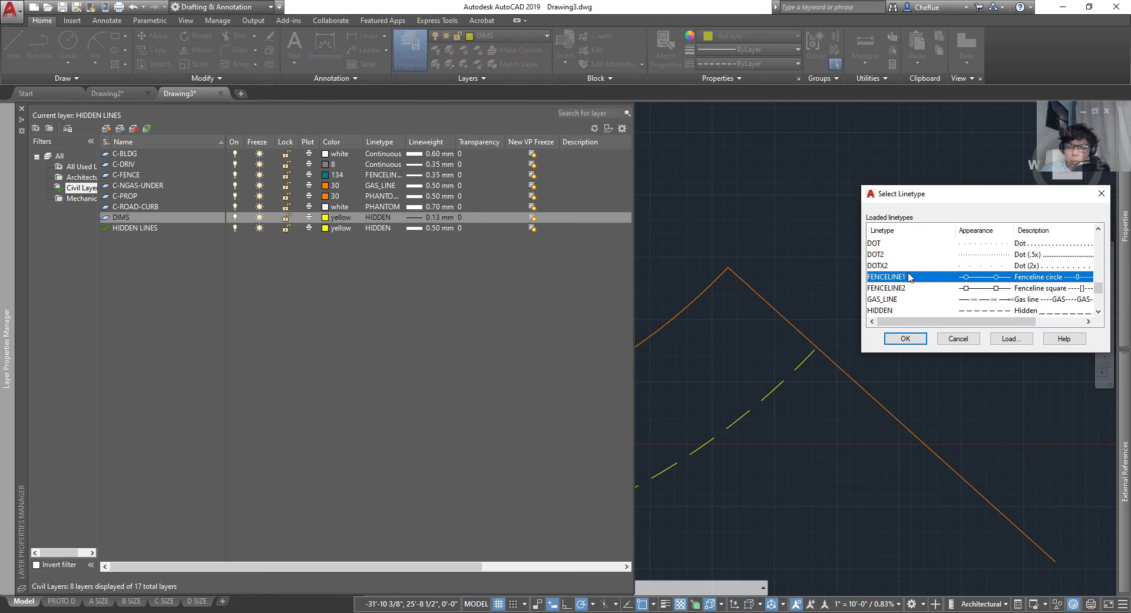
{"action": "key", "text": "c"}
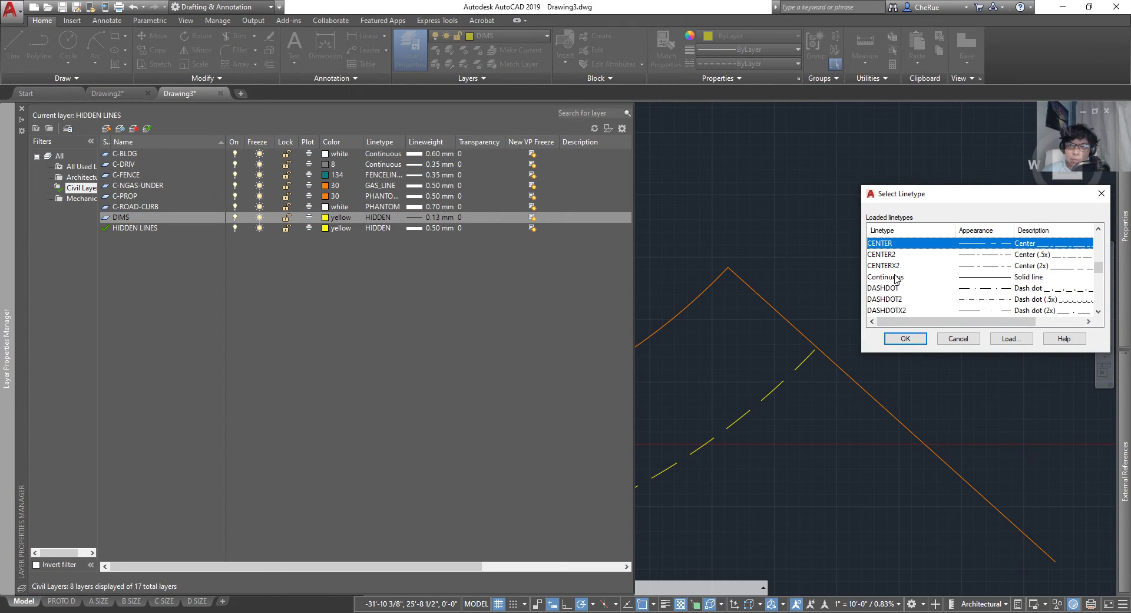
{"action": "left_click", "coordinate": [896, 278]}
{"action": "left_click", "coordinate": [906, 338]}
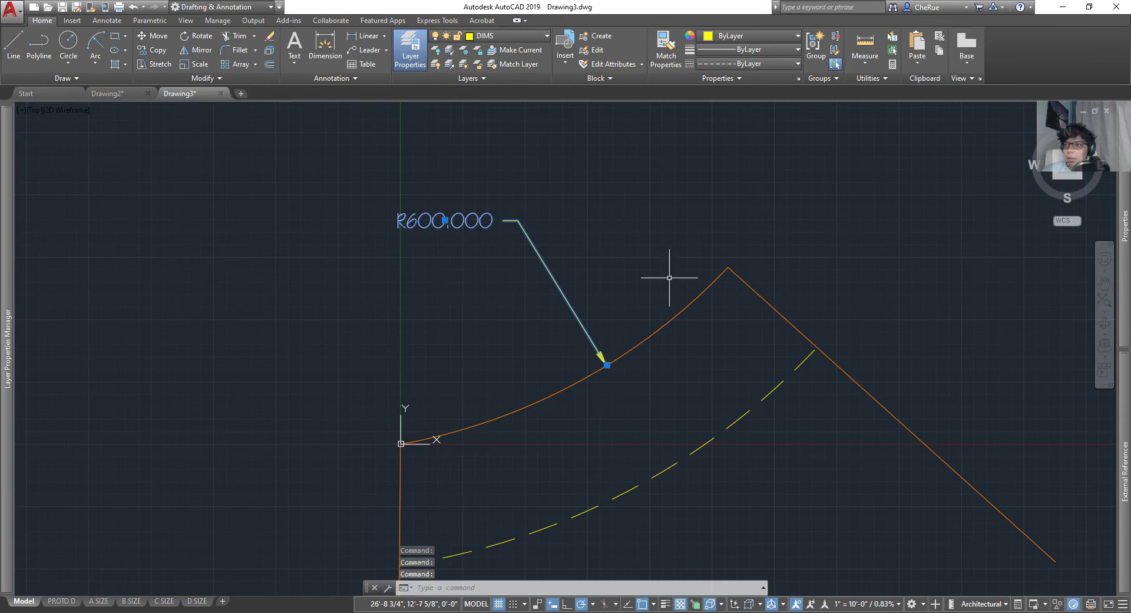
{"action": "key", "text": "Escape"}
{"action": "scroll", "coordinate": [538, 259], "scroll_direction": "up", "scroll_amount": 2}
{"action": "scroll", "coordinate": [404, 222], "scroll_direction": "down", "scroll_amount": 2}
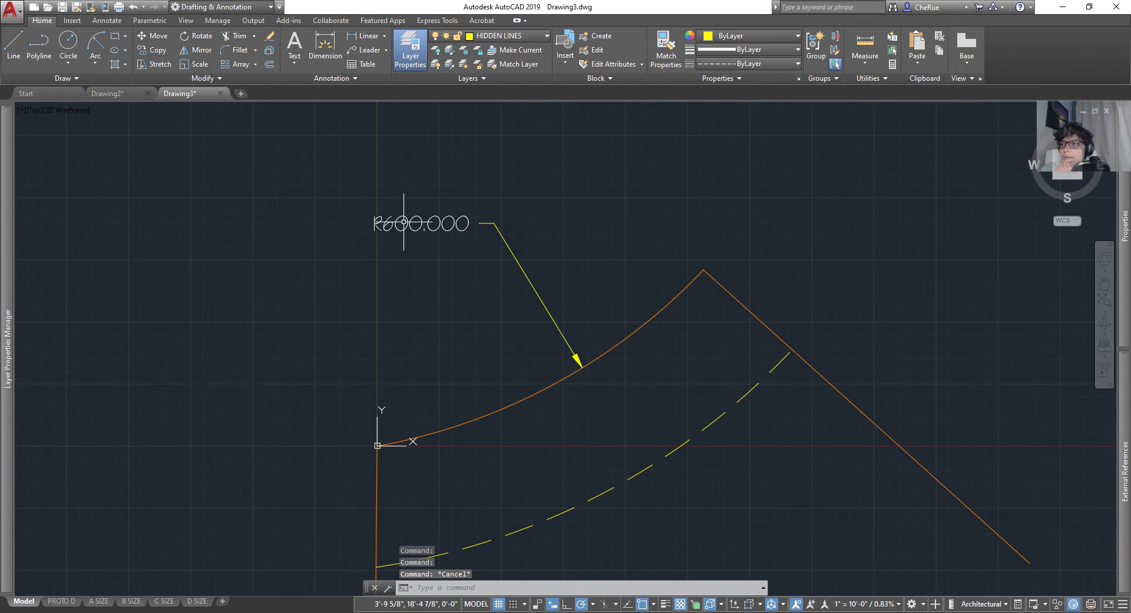
Set the radius dimension's primary units to Architectural and deselect it.
{"action": "scroll", "coordinate": [427, 222], "scroll_direction": "up", "scroll_amount": 2}
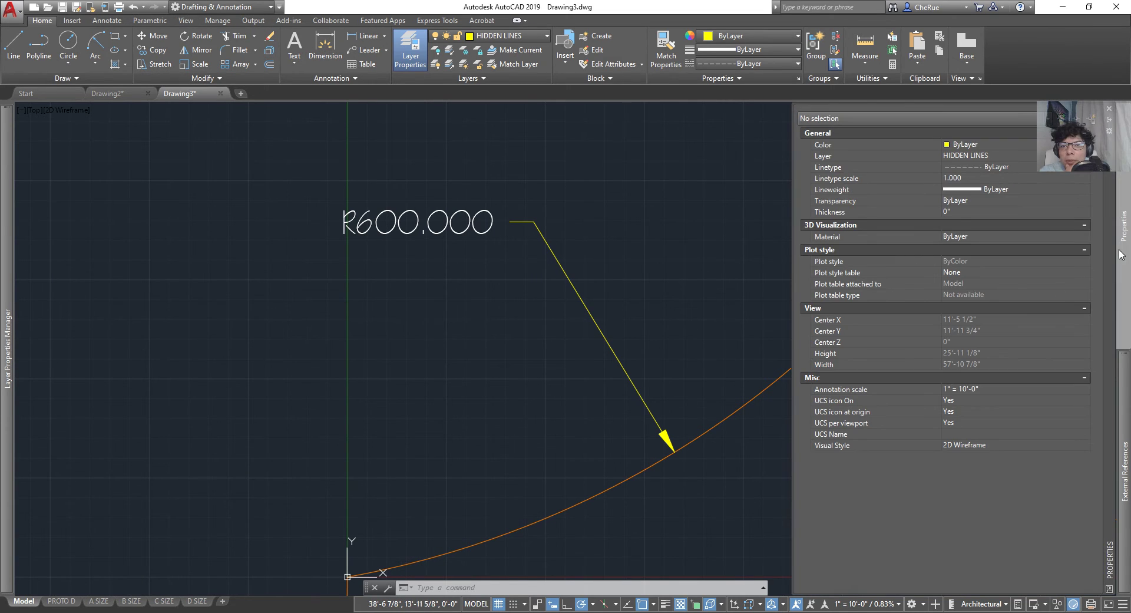
{"action": "left_click", "coordinate": [523, 232]}
{"action": "left_click", "coordinate": [527, 226]}
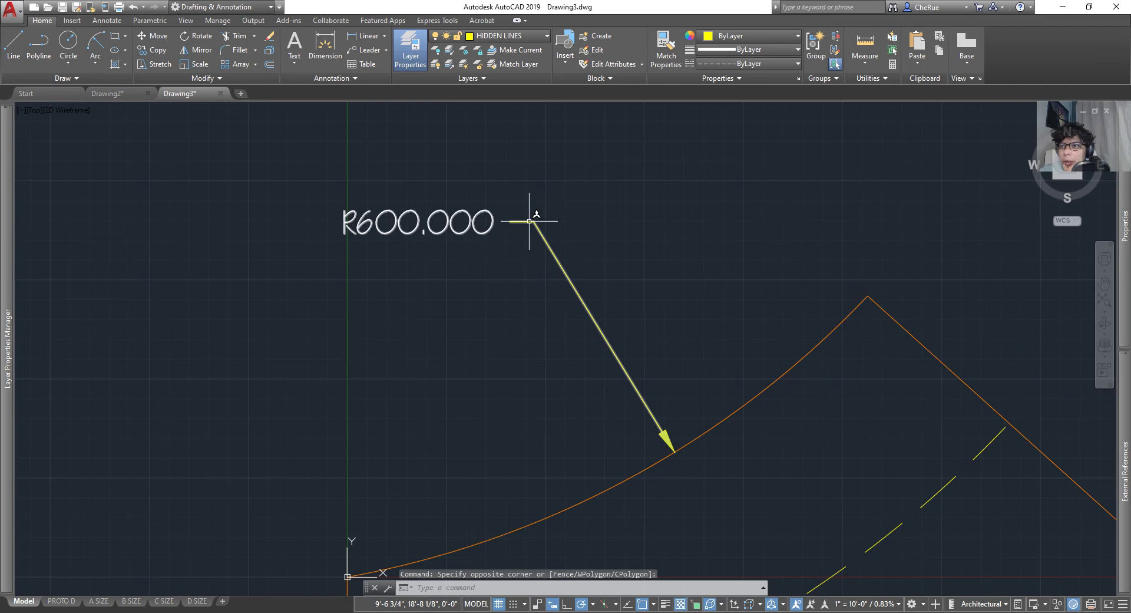
{"action": "left_click", "coordinate": [599, 328]}
{"action": "mouse_move", "coordinate": [1125, 223]}
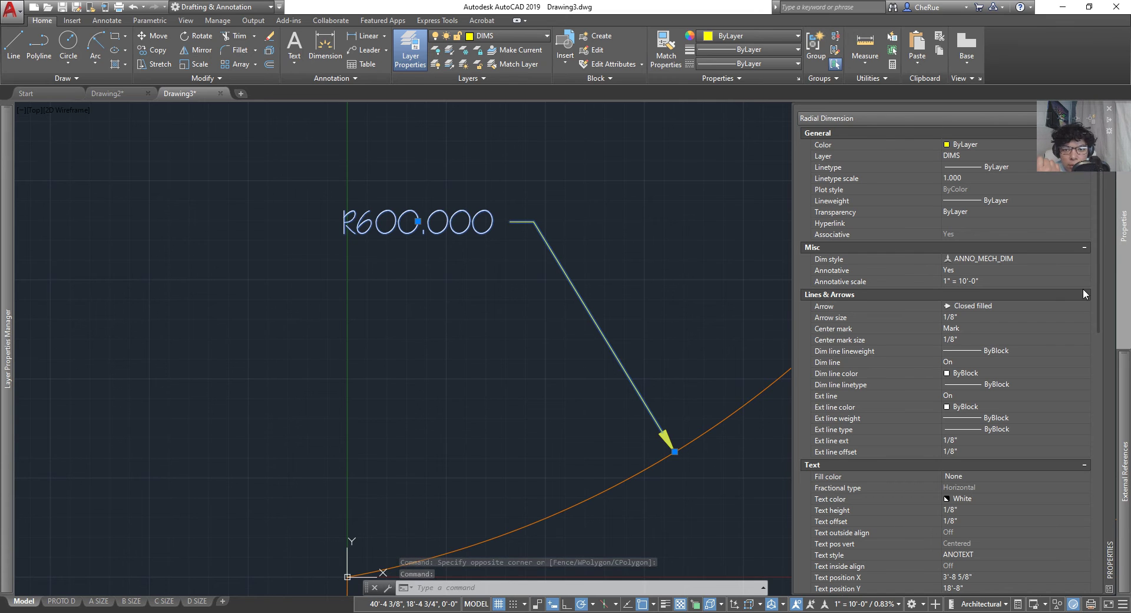
{"action": "scroll", "coordinate": [1007, 483], "scroll_direction": "down", "scroll_amount": 2}
{"action": "scroll", "coordinate": [1006, 479], "scroll_direction": "down", "scroll_amount": 8}
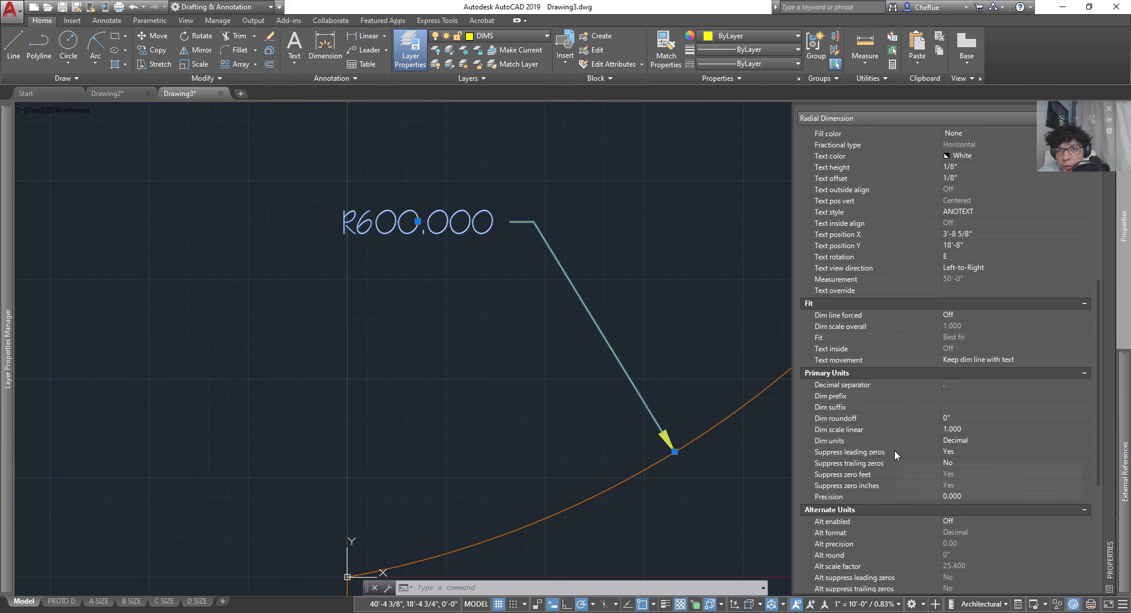
{"action": "left_click", "coordinate": [973, 441]}
{"action": "left_click", "coordinate": [973, 440]}
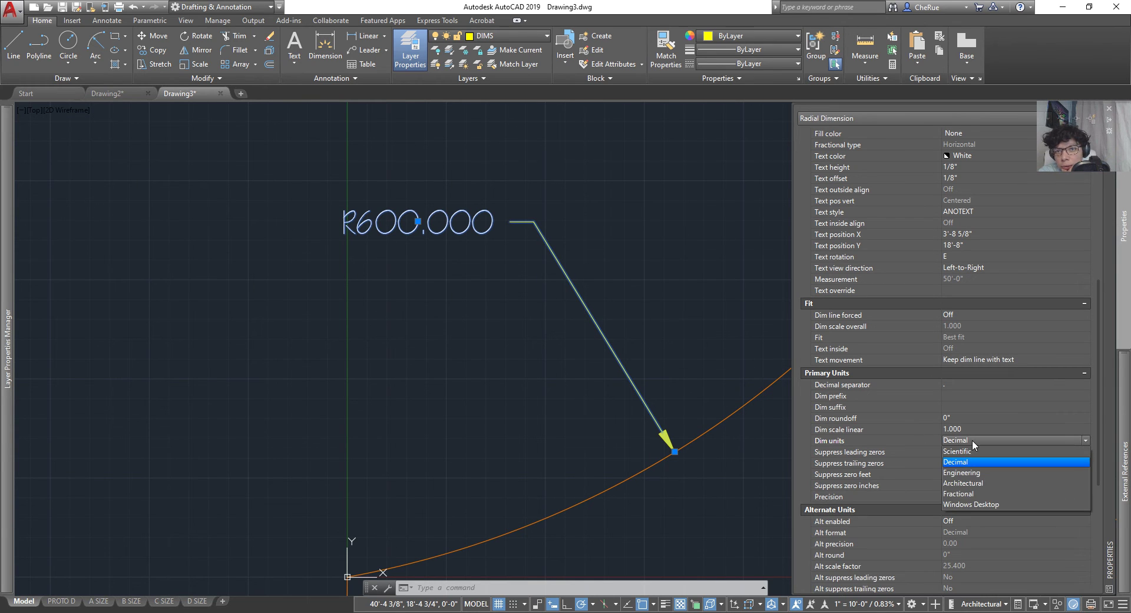
{"action": "left_click", "coordinate": [972, 483]}
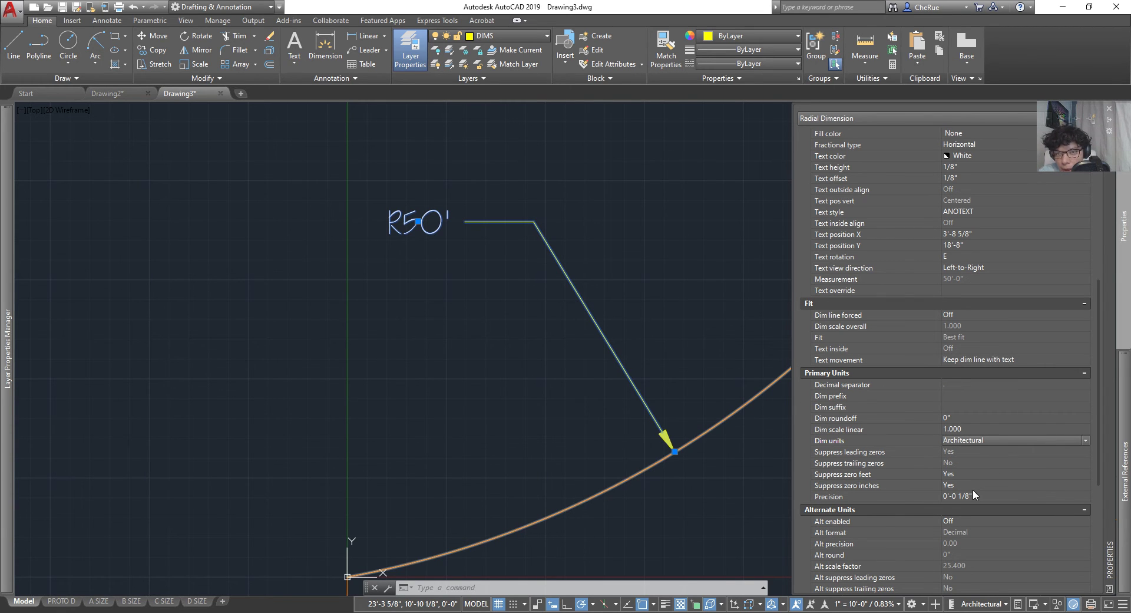
{"action": "scroll", "coordinate": [973, 489], "scroll_direction": "down", "scroll_amount": 3}
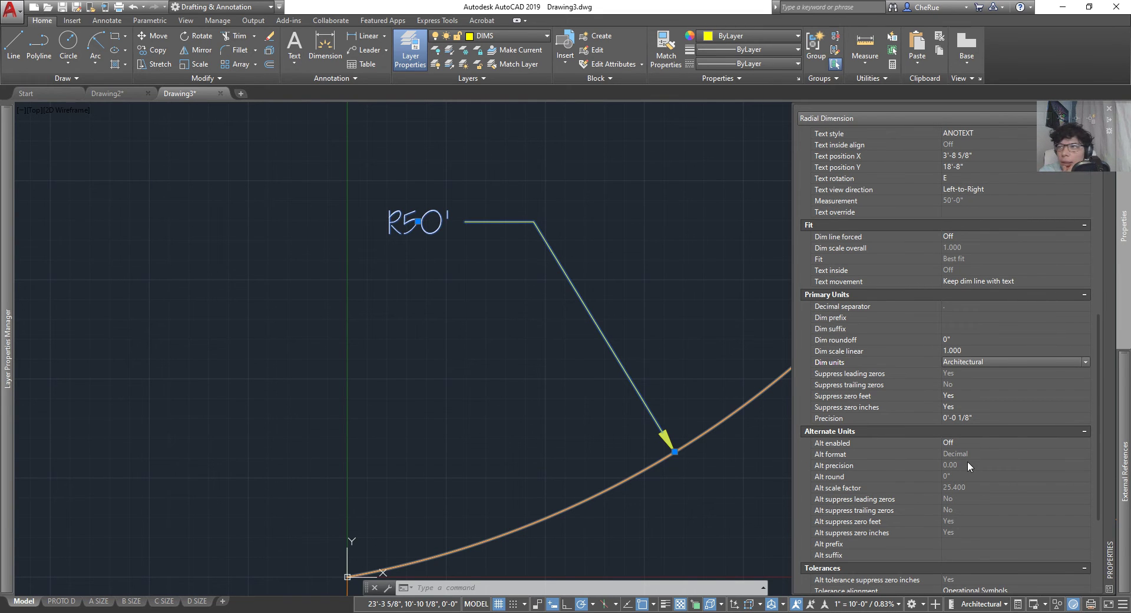
{"action": "left_click", "coordinate": [485, 383]}
{"action": "key", "text": "Escape"}
{"action": "key", "text": "Escape"}
Place a multileader in the Anno_Mech_Lead style, with its arrow on the dashed setback arc and its landing inside the lot.
{"action": "scroll", "coordinate": [494, 366], "scroll_direction": "down", "scroll_amount": 4}
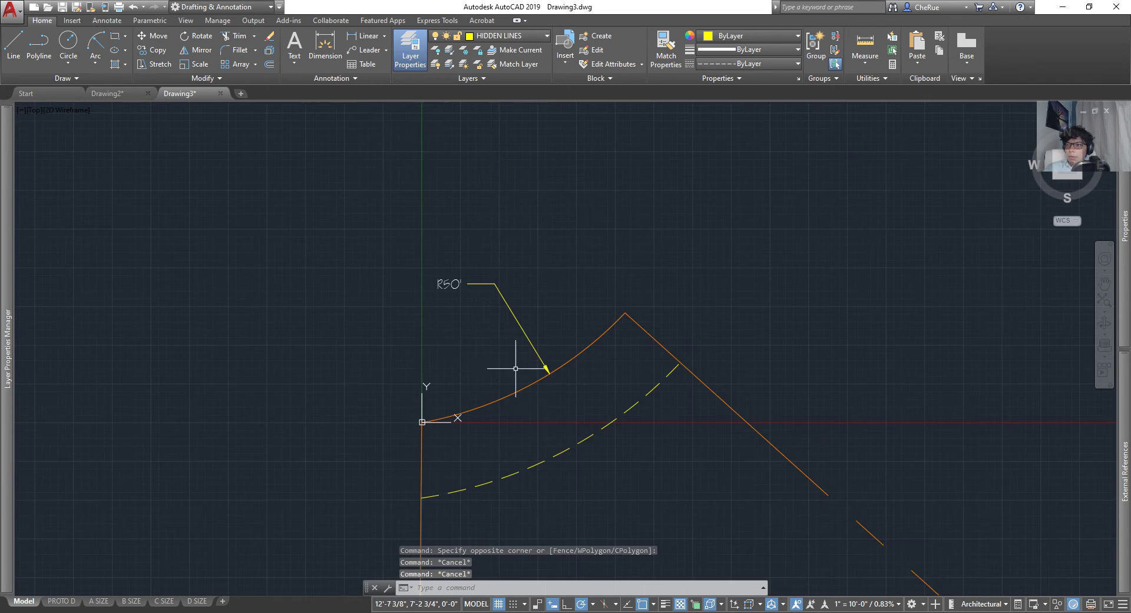
{"action": "middle_click_drag", "start_coordinate": [517, 373], "coordinate": [488, 252]}
{"action": "scroll", "coordinate": [492, 265], "scroll_direction": "down", "scroll_amount": 2}
{"action": "middle_click_drag", "start_coordinate": [692, 366], "coordinate": [694, 252]}
{"action": "scroll", "coordinate": [694, 338], "scroll_direction": "down", "scroll_amount": 3}
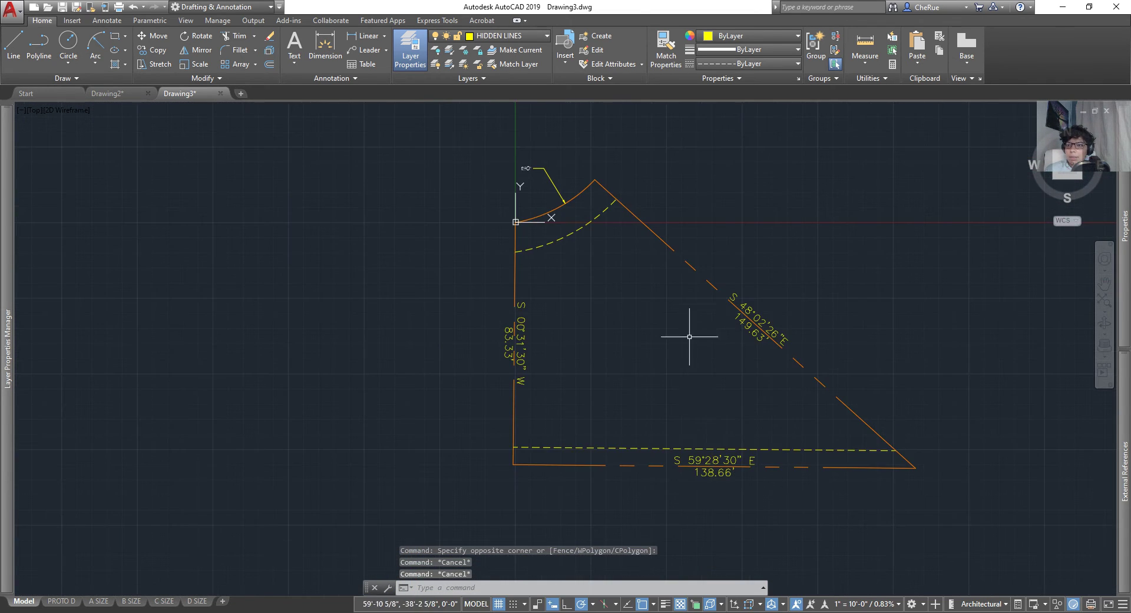
{"action": "scroll", "coordinate": [710, 411], "scroll_direction": "up", "scroll_amount": 3}
{"action": "mouse_move", "coordinate": [710, 411]}
{"action": "middle_mouse_down"}
{"action": "mouse_move", "coordinate": [783, 505]}
{"action": "mouse_move", "coordinate": [787, 577]}
{"action": "middle_mouse_up"}
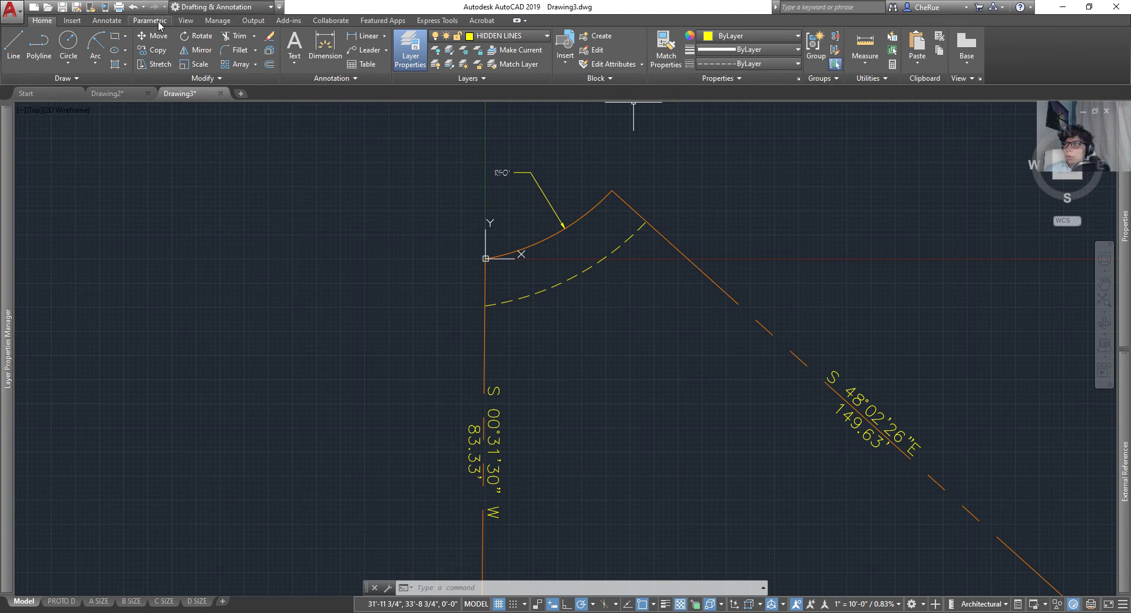
{"action": "left_click", "coordinate": [107, 20]}
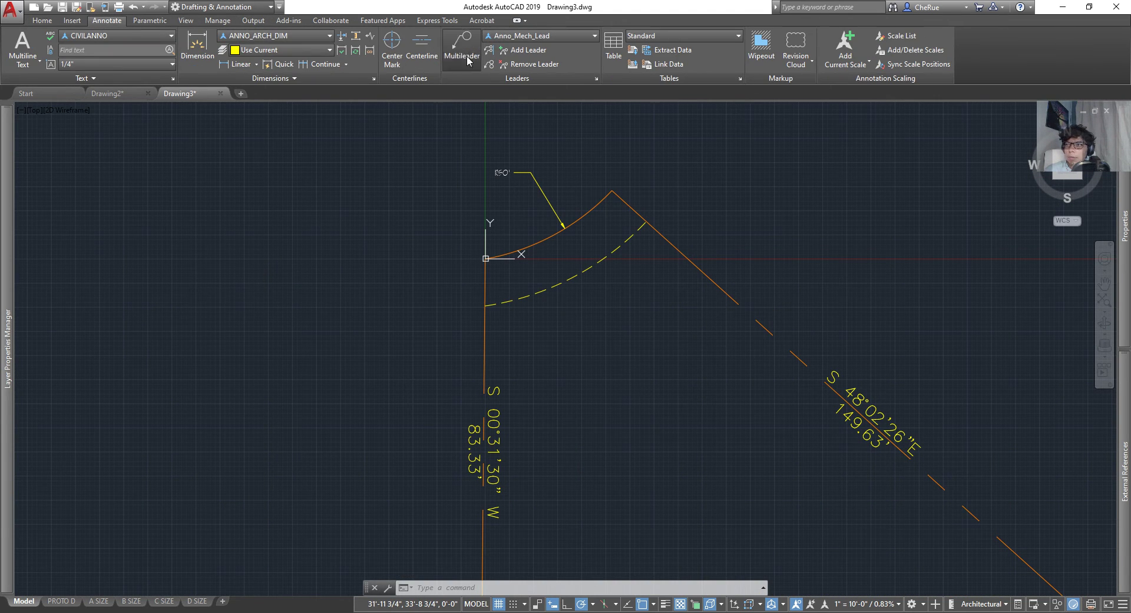
{"action": "left_click", "coordinate": [462, 46]}
{"action": "left_click", "coordinate": [535, 37]}
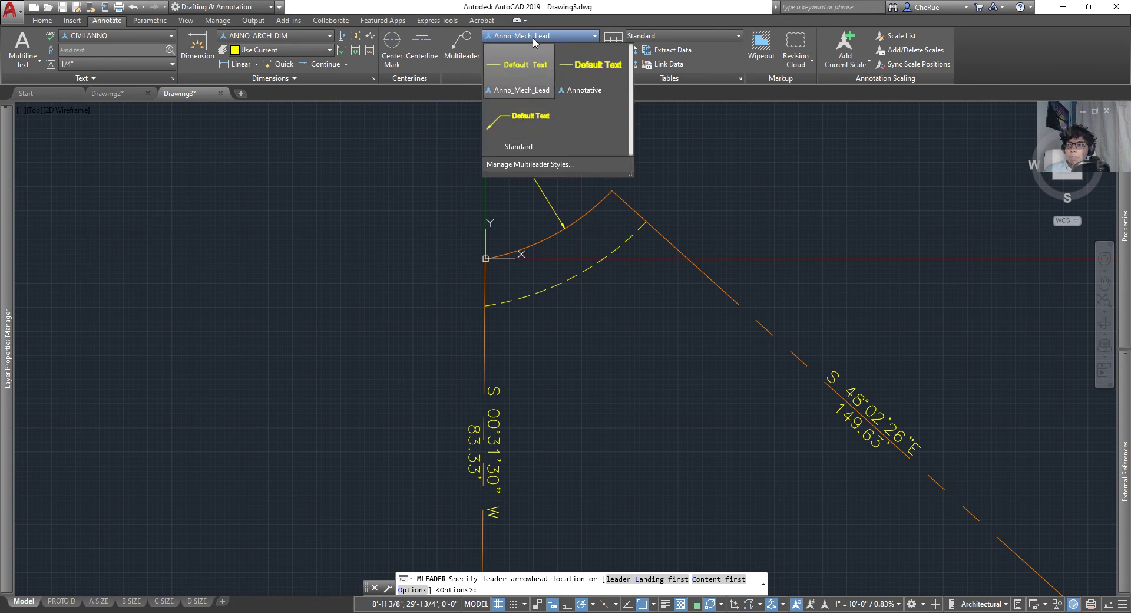
{"action": "left_click", "coordinate": [534, 76]}
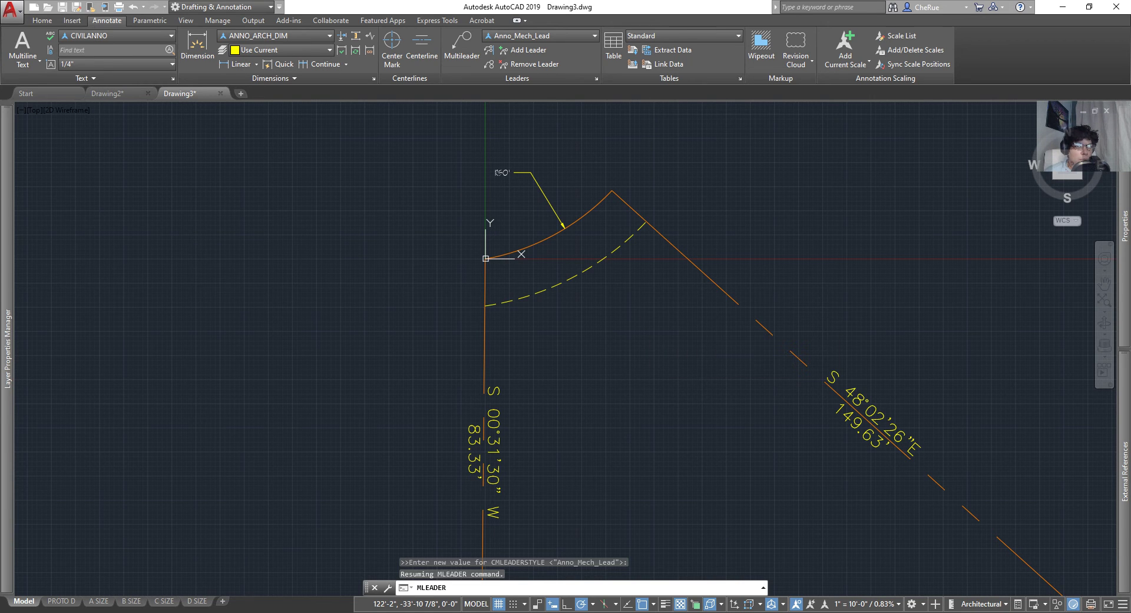
{"action": "left_click", "coordinate": [561, 286]}
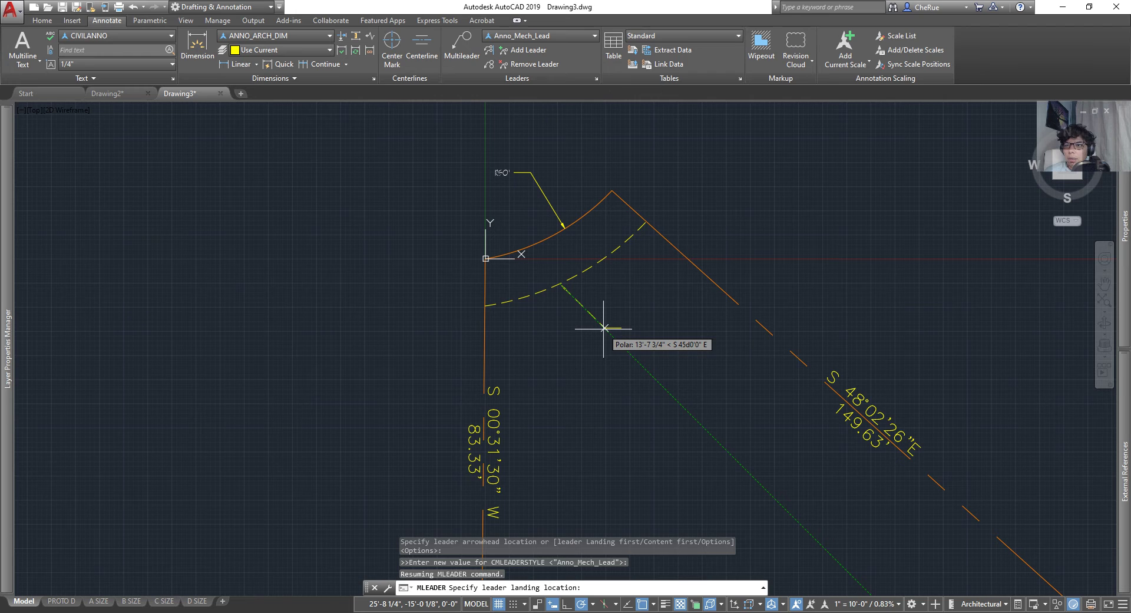
{"action": "left_click", "coordinate": [603, 328]}
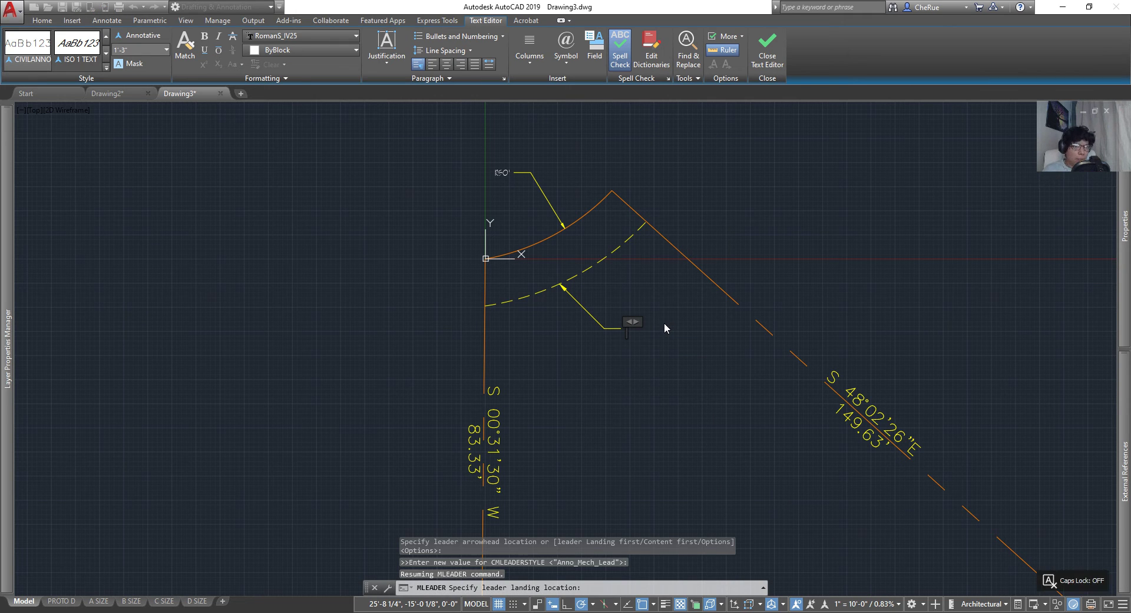
Label the leader on the dashed setback arc "10' P.U.E." and finish the text.
{"action": "type", "text": "10'"}
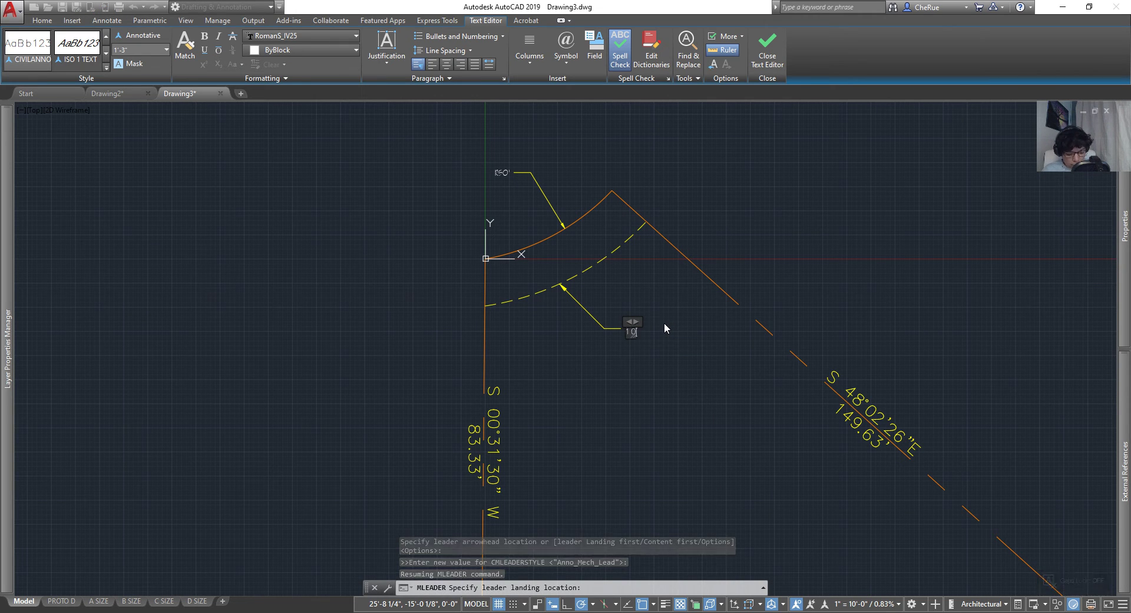
{"action": "type", "text": " pue"}
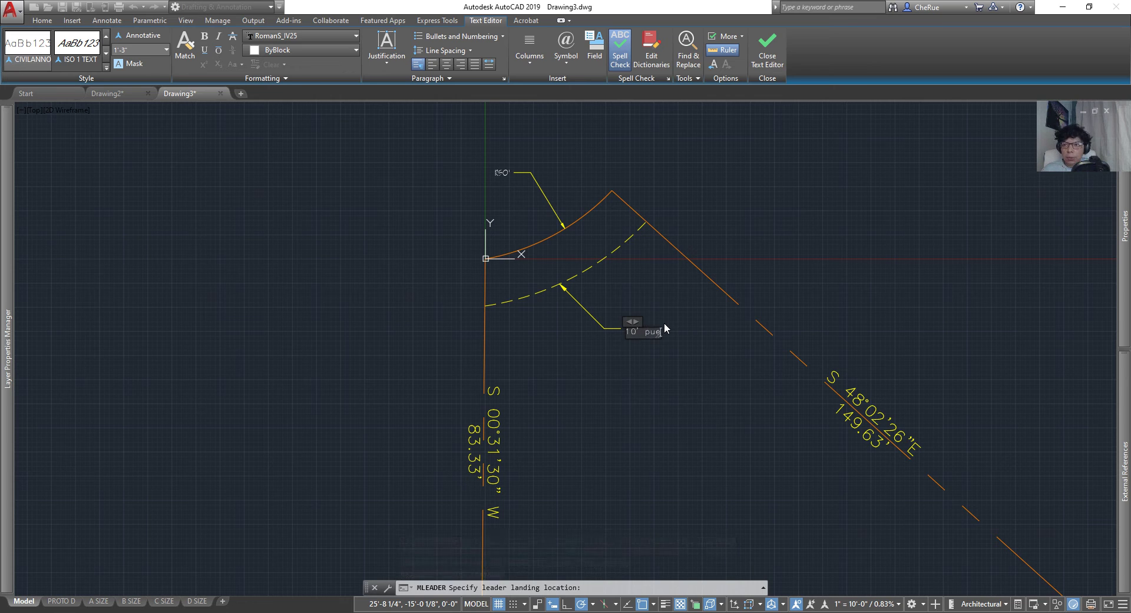
{"action": "key", "text": "Caps_Lock"}
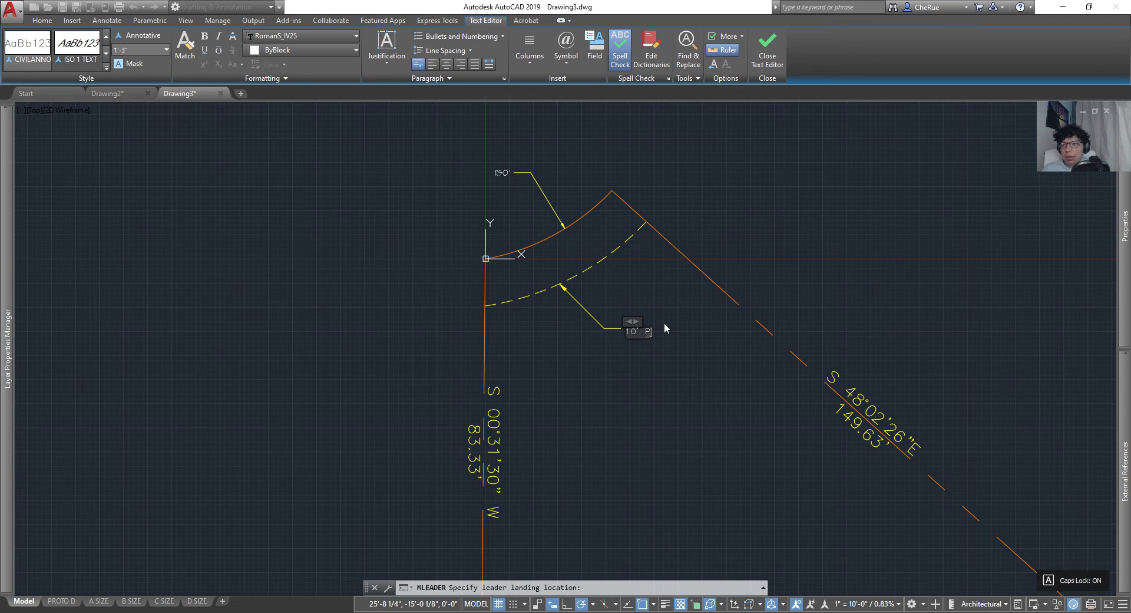
{"action": "type", "text": "PUE"}
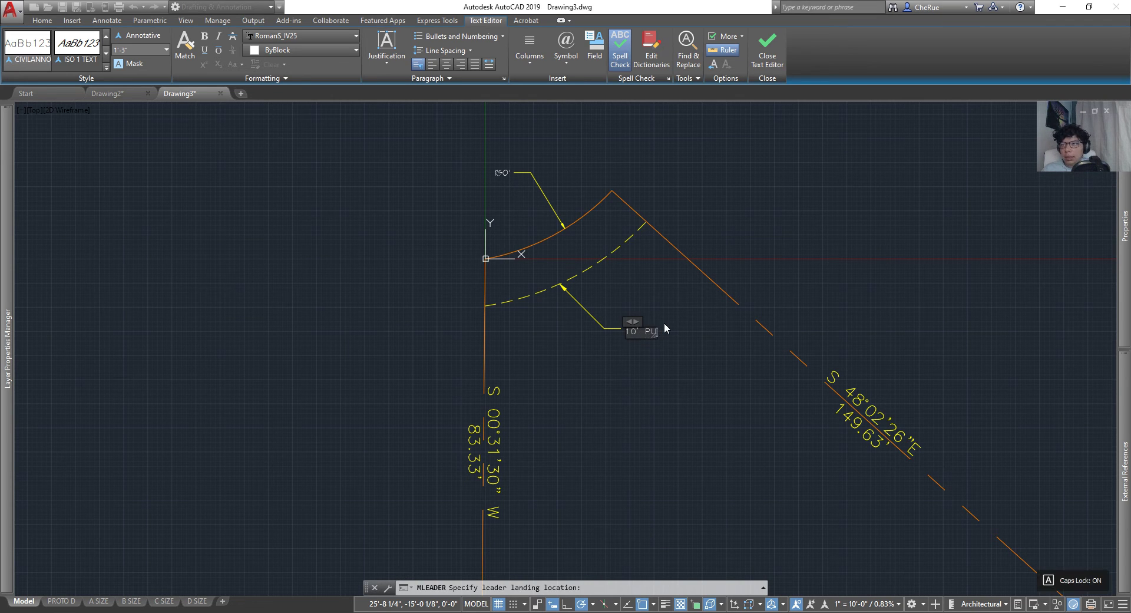
{"action": "left_click", "coordinate": [647, 354]}
{"action": "scroll", "coordinate": [647, 354], "scroll_direction": "up", "scroll_amount": 2}
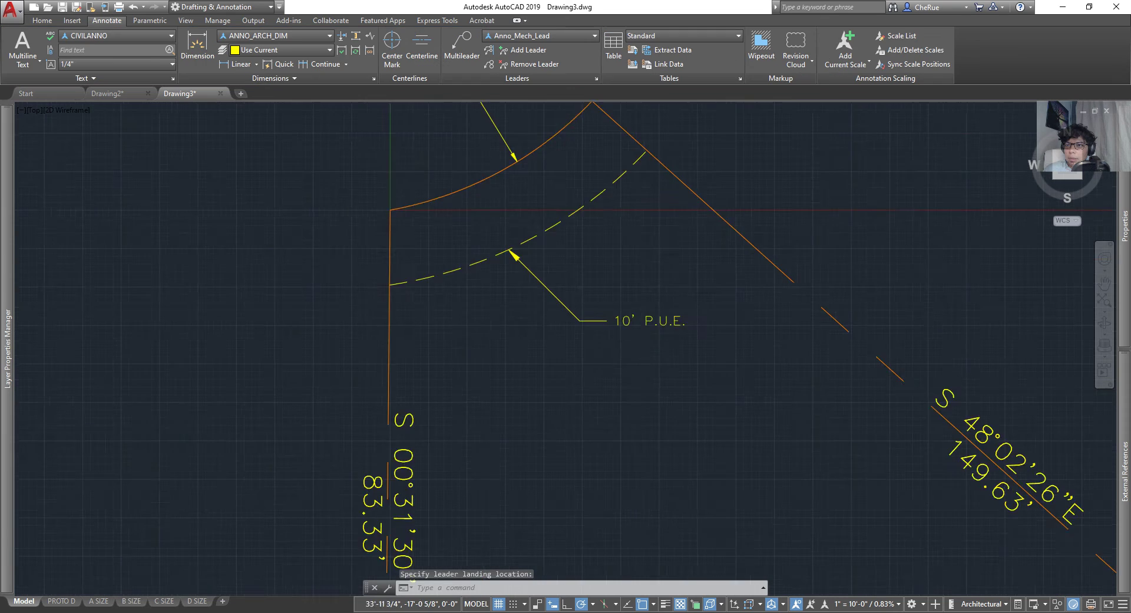
Add a multileader pointing at the dashed easement line along the lot's bottom edge, with the text "6' P.U.E.".
{"action": "scroll", "coordinate": [646, 450], "scroll_direction": "down", "scroll_amount": 2}
{"action": "middle_click_drag", "start_coordinate": [704, 479], "coordinate": [601, 215]}
{"action": "middle_click_drag", "start_coordinate": [654, 295], "coordinate": [607, 340]}
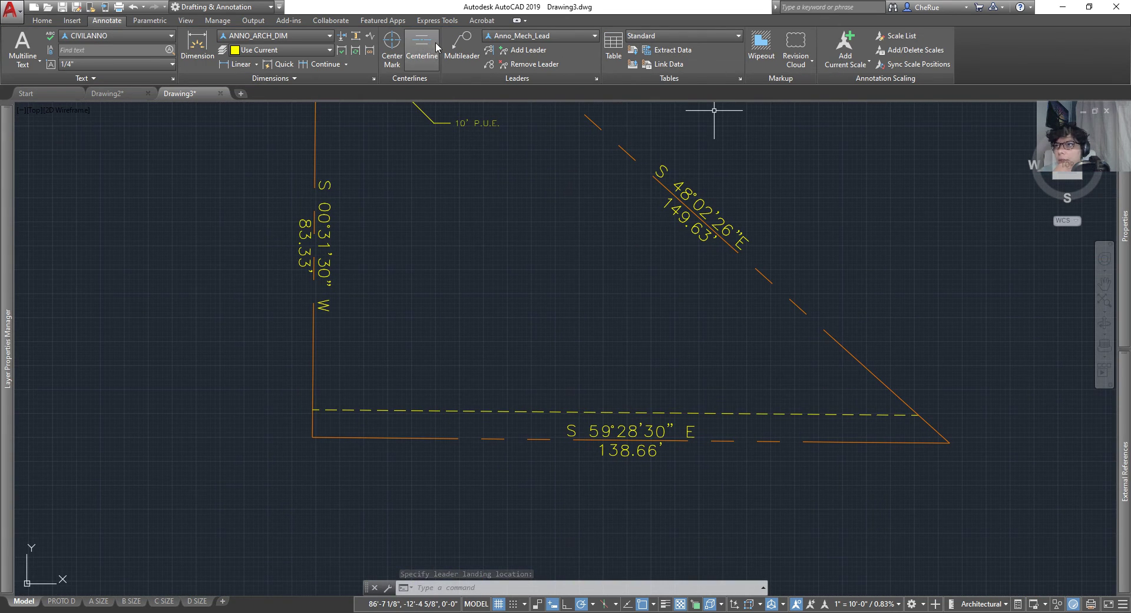
{"action": "left_click", "coordinate": [461, 48]}
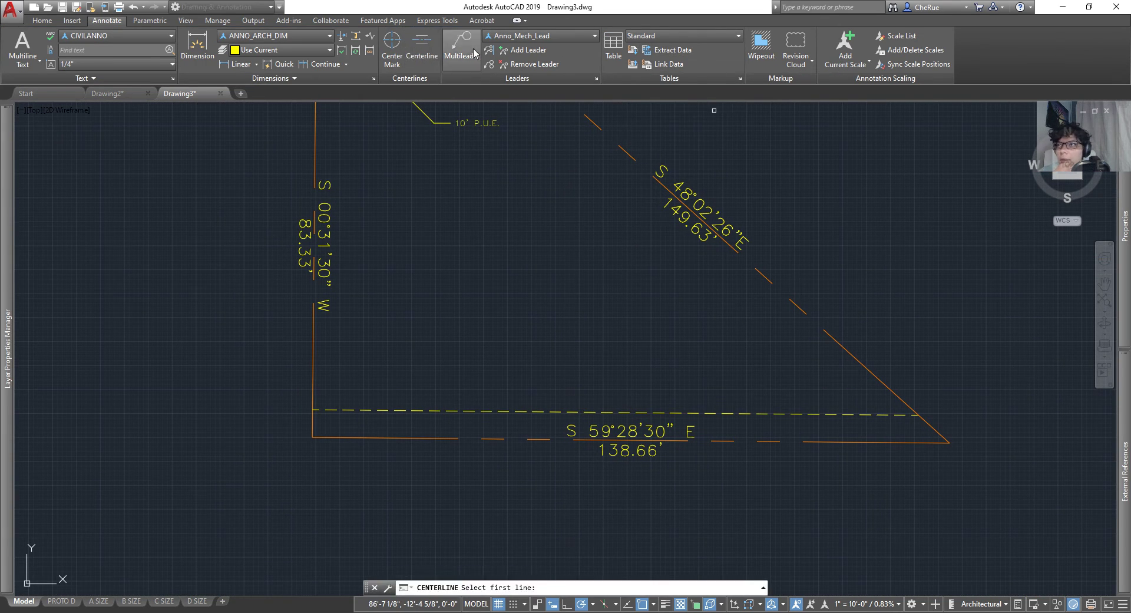
{"action": "left_click", "coordinate": [542, 411]}
{"action": "left_click", "coordinate": [580, 362]}
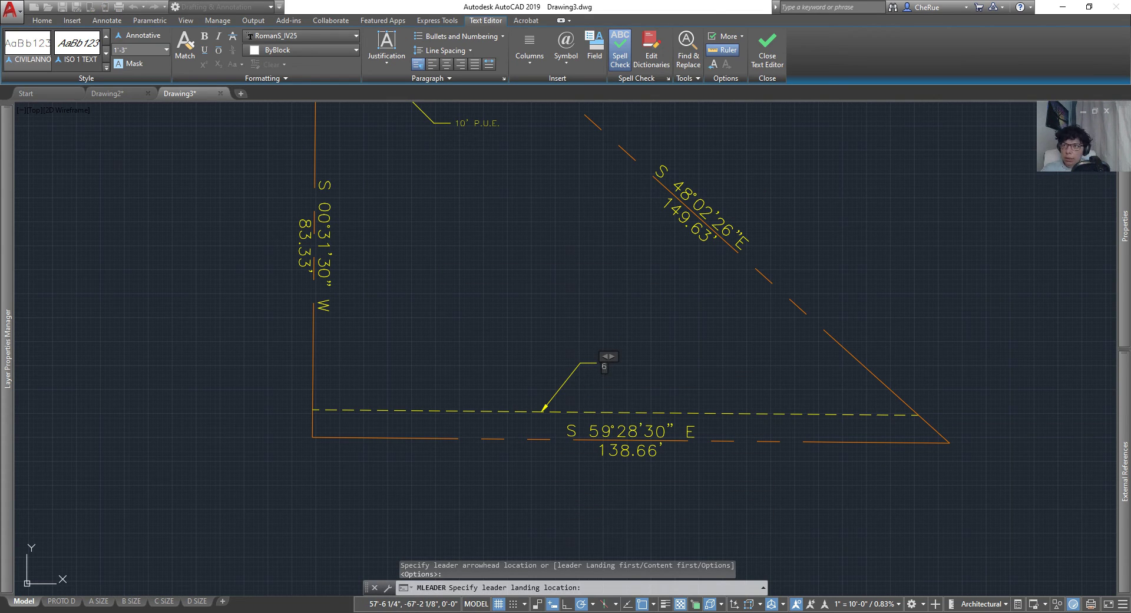
{"action": "key", "text": "Caps_Lock"}
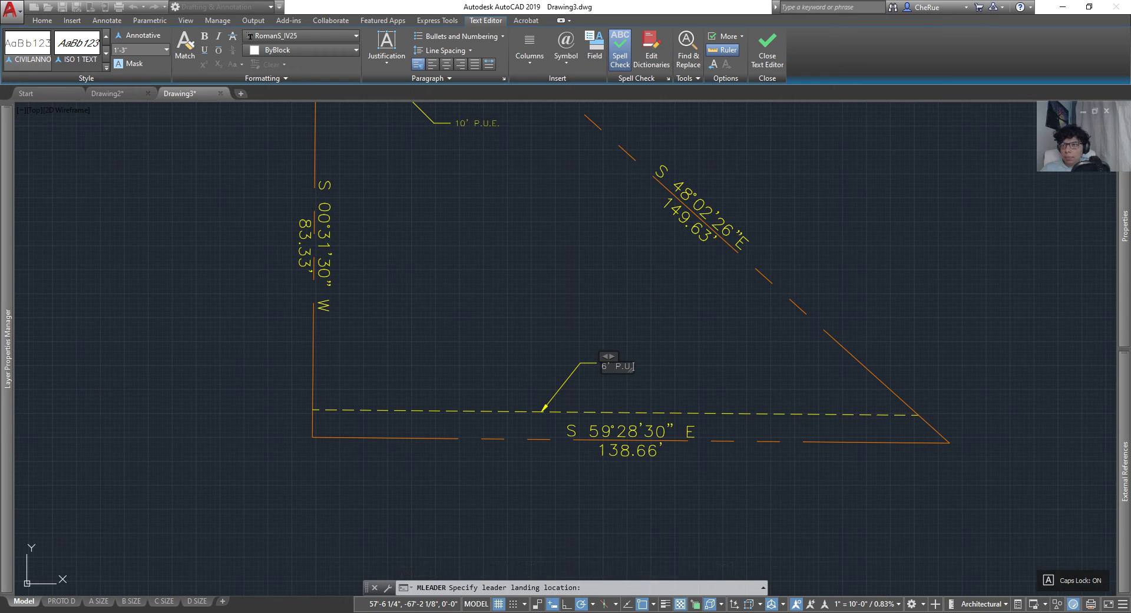
{"action": "left_click", "coordinate": [591, 241]}
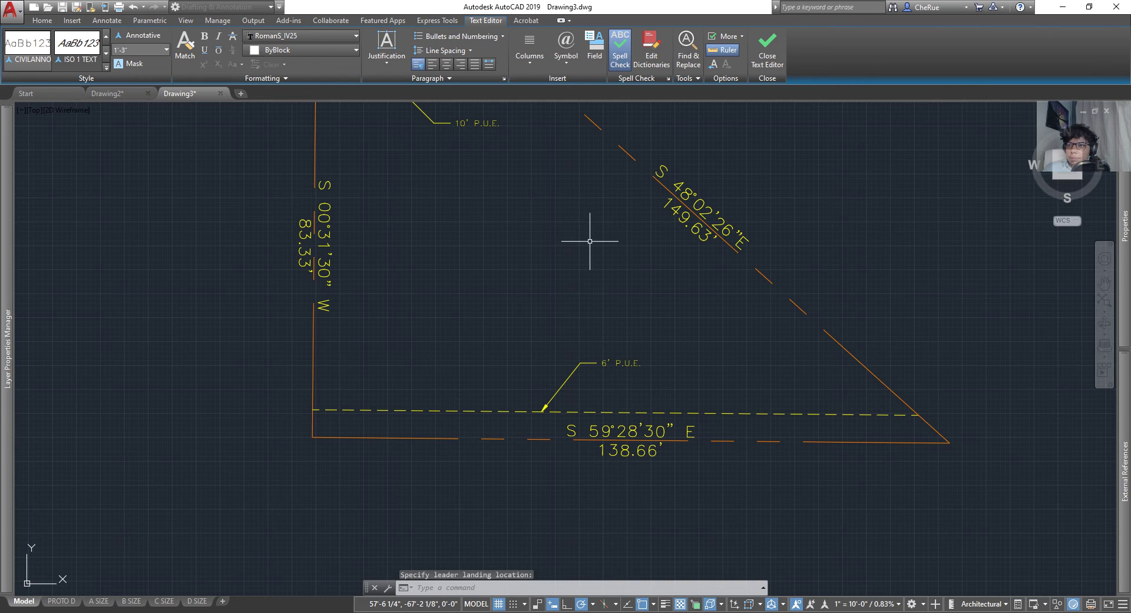
Place multiline text reading "LOT: 22" in the middle of the lot.
{"action": "scroll", "coordinate": [580, 287], "scroll_direction": "up", "scroll_amount": 2}
{"action": "mouse_move", "coordinate": [580, 287]}
{"action": "middle_mouse_down"}
{"action": "mouse_move", "coordinate": [548, 492]}
{"action": "mouse_move", "coordinate": [583, 404]}
{"action": "mouse_move", "coordinate": [574, 367]}
{"action": "mouse_move", "coordinate": [548, 382]}
{"action": "middle_mouse_up"}
{"action": "scroll", "coordinate": [583, 404], "scroll_direction": "down", "scroll_amount": 4}
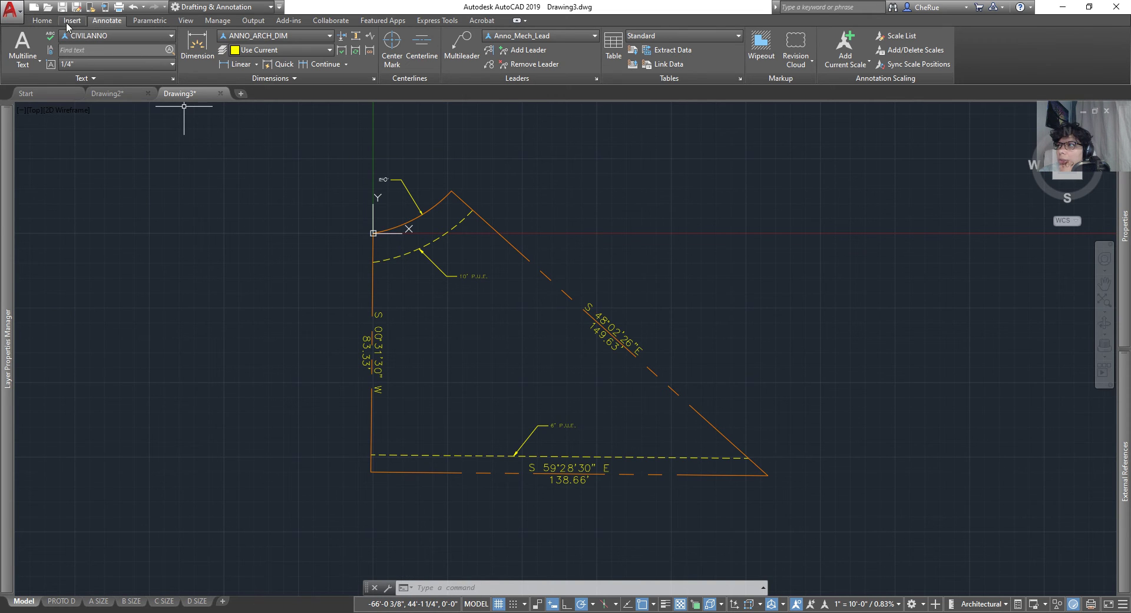
{"action": "left_click", "coordinate": [42, 22]}
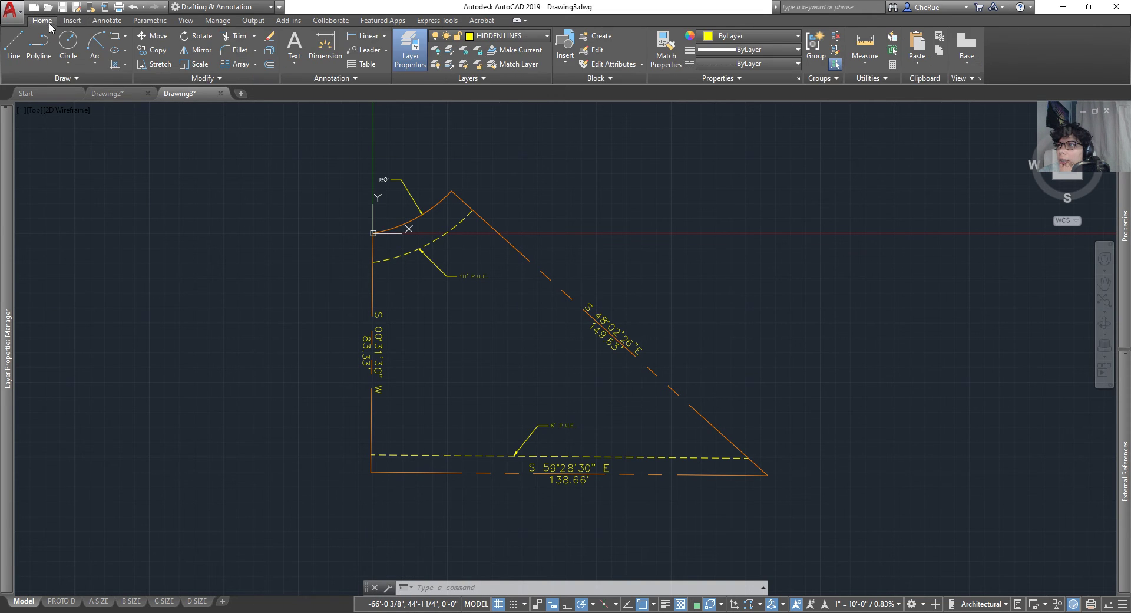
{"action": "left_click", "coordinate": [107, 21]}
{"action": "left_click", "coordinate": [23, 47]}
{"action": "scroll", "coordinate": [460, 340], "scroll_direction": "up", "scroll_amount": 2}
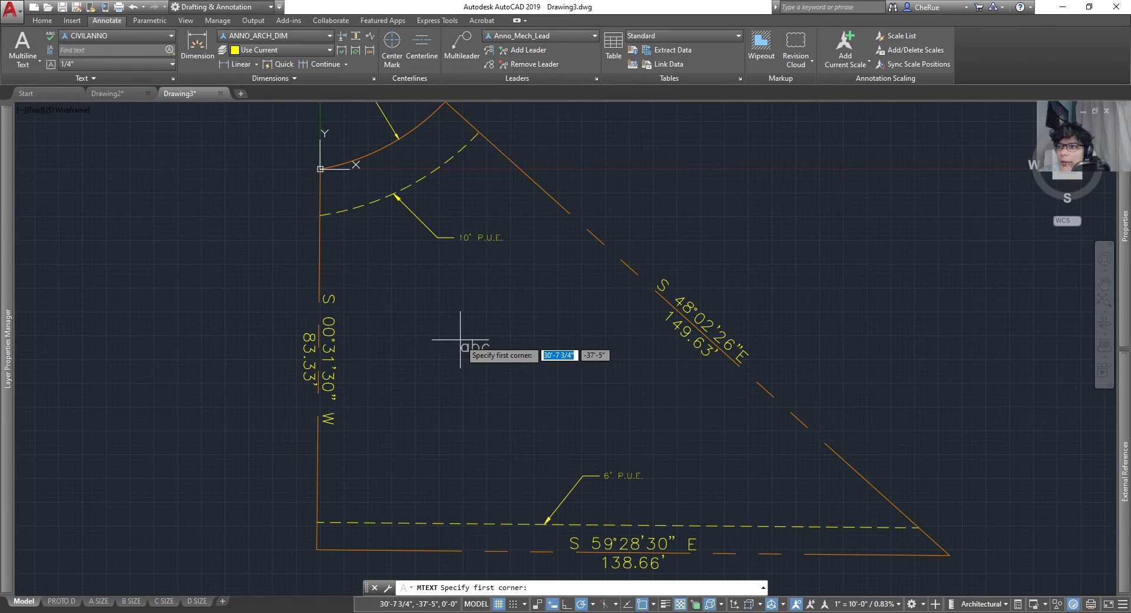
{"action": "left_click", "coordinate": [460, 339]}
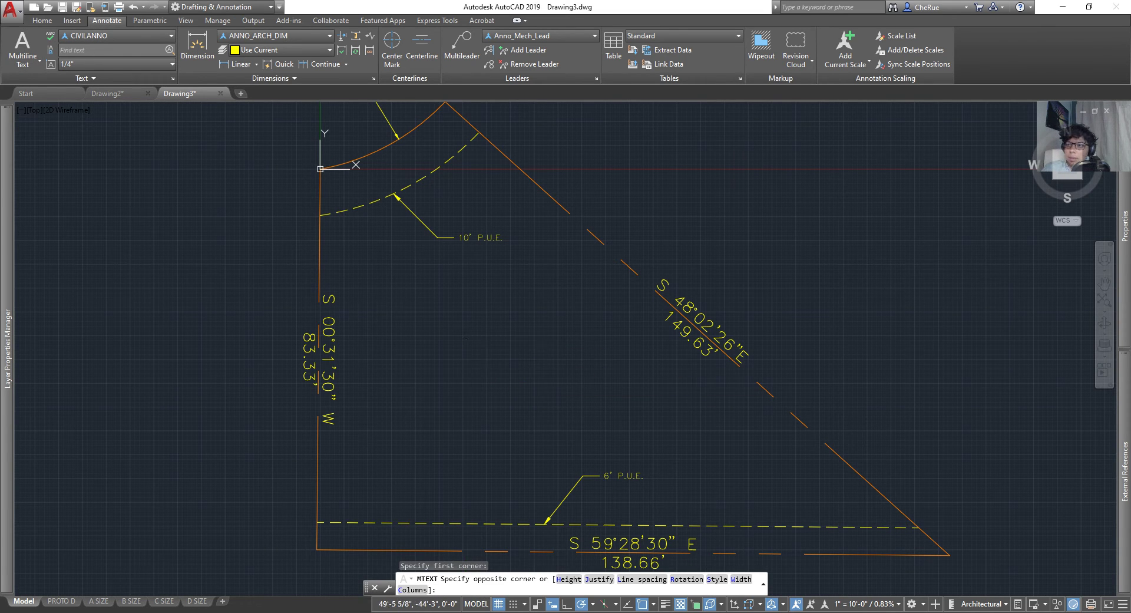
{"action": "left_click", "coordinate": [546, 371]}
{"action": "key", "text": "Caps_Lock"}
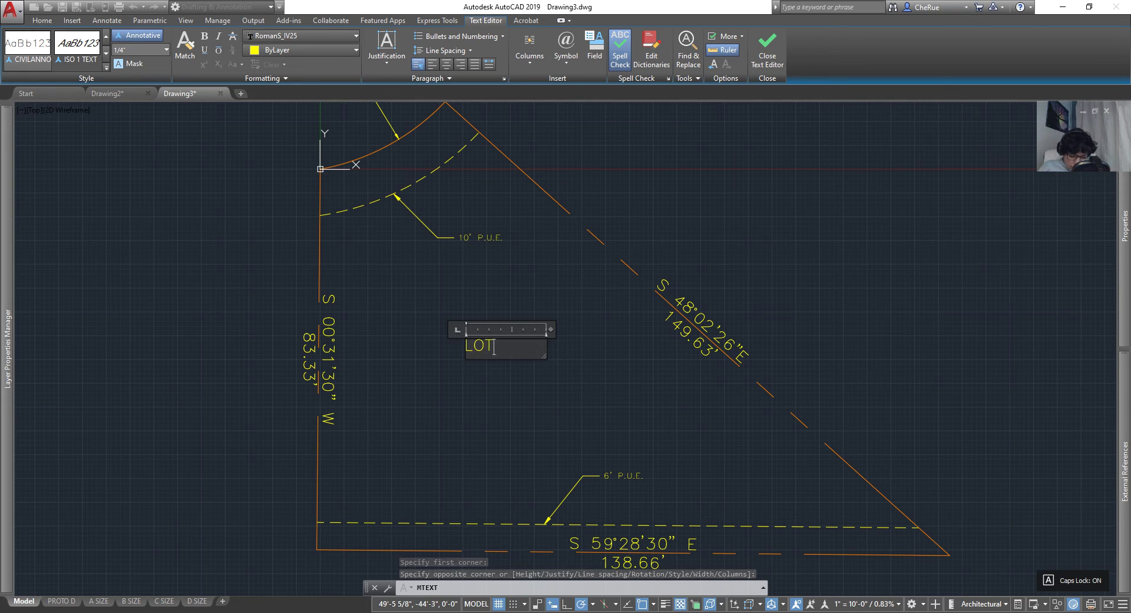
{"action": "type", "text": "LOT: 22"}
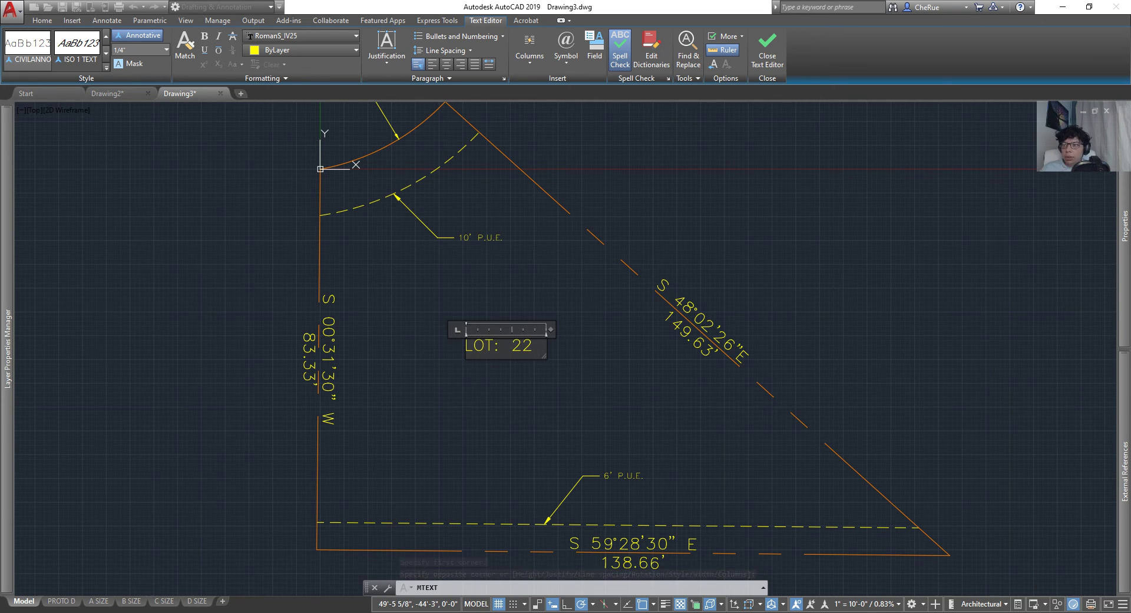
{"action": "left_click", "coordinate": [546, 376]}
Try a text height of 1/8" on the LOT: 22 label.
{"action": "scroll", "coordinate": [512, 348], "scroll_direction": "up", "scroll_amount": 2}
{"action": "left_click", "coordinate": [519, 344]}
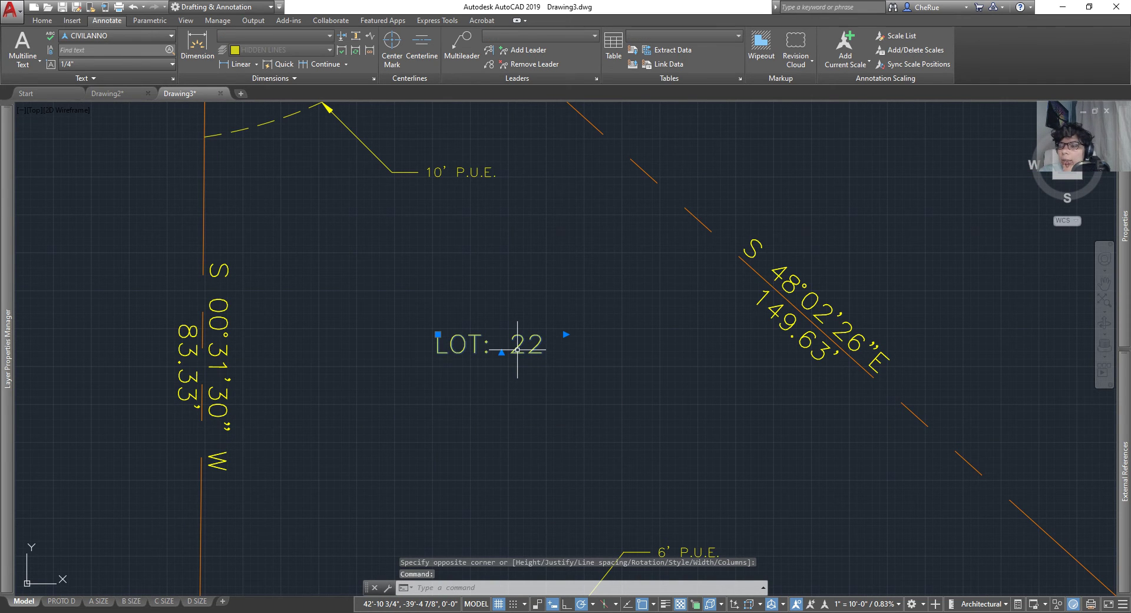
{"action": "double_click", "coordinate": [517, 350]}
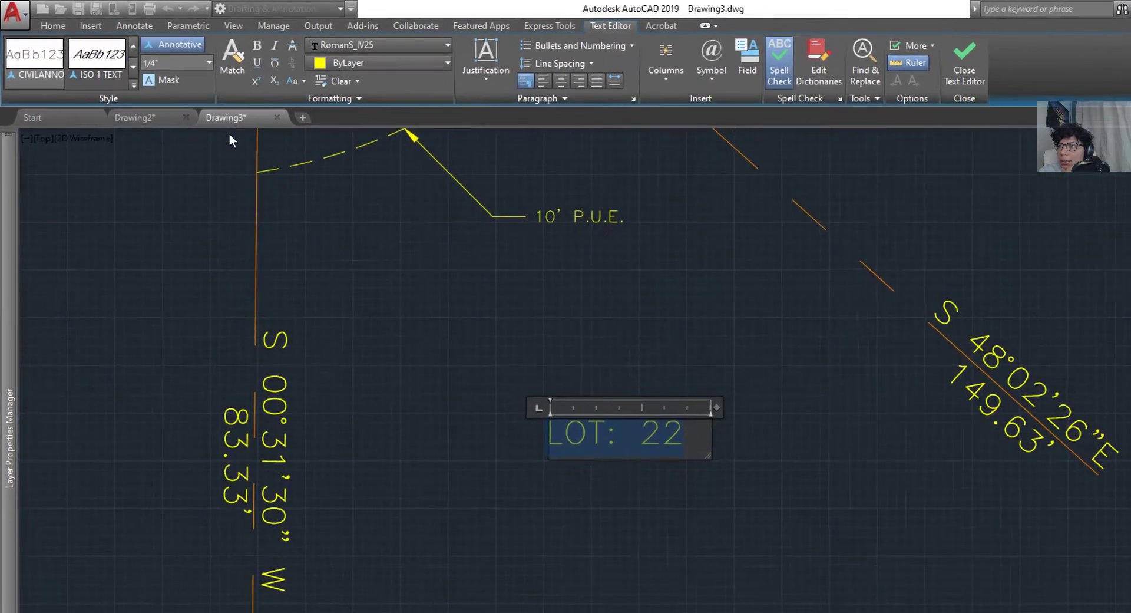
{"action": "left_click", "coordinate": [209, 63]}
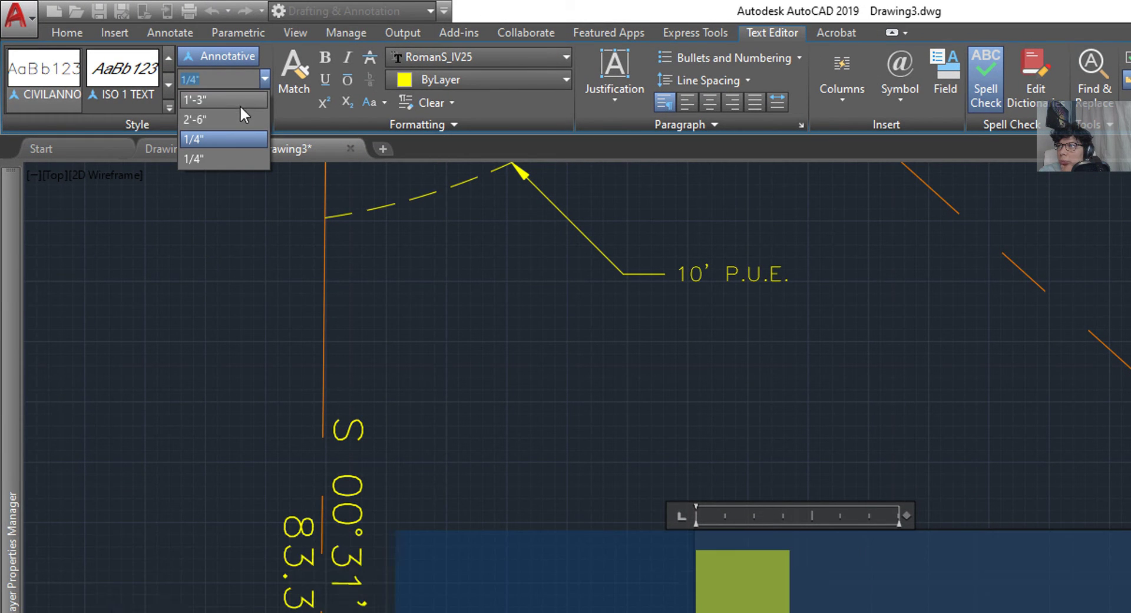
{"action": "left_click", "coordinate": [243, 79]}
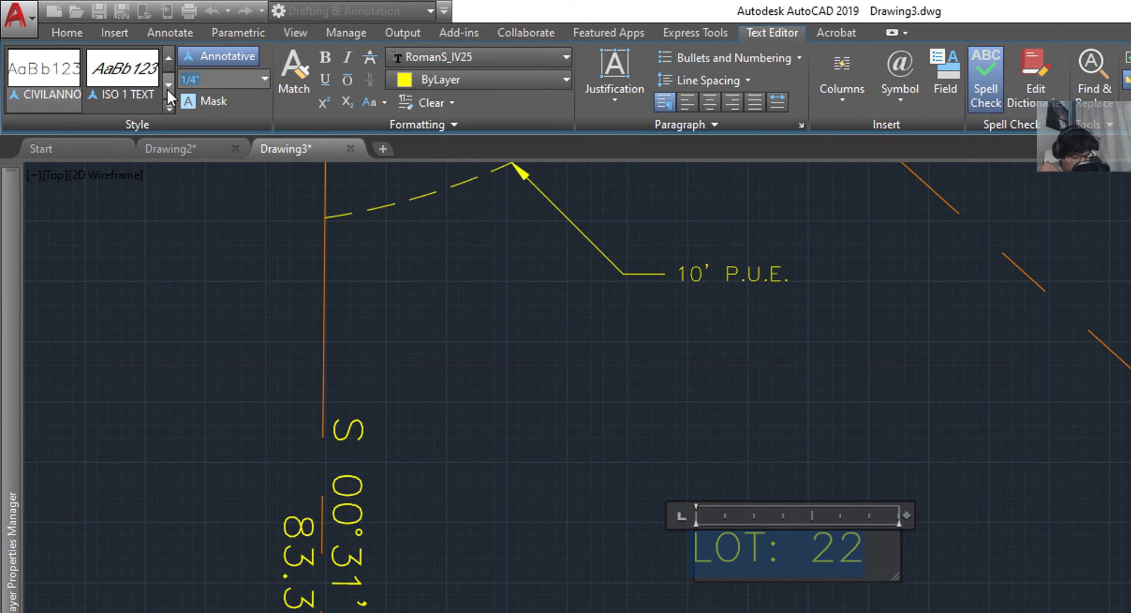
{"action": "type", "text": "1/8"}
{"action": "key", "text": "Return"}
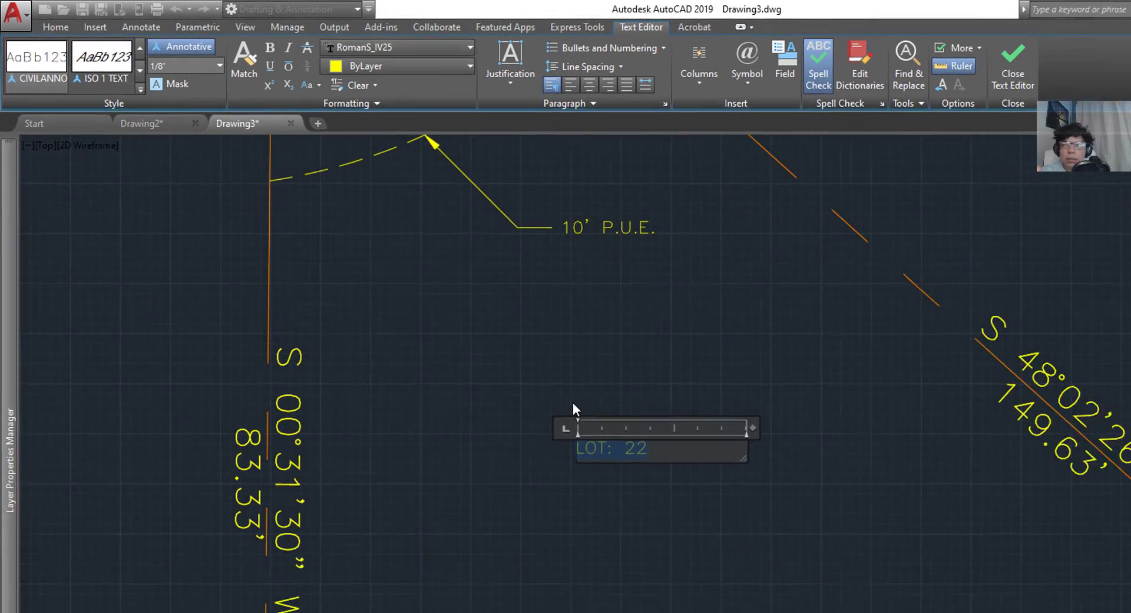
Set the LOT: 22 label's text height to 1/4" and close the text editing.
{"action": "left_click", "coordinate": [179, 60]}
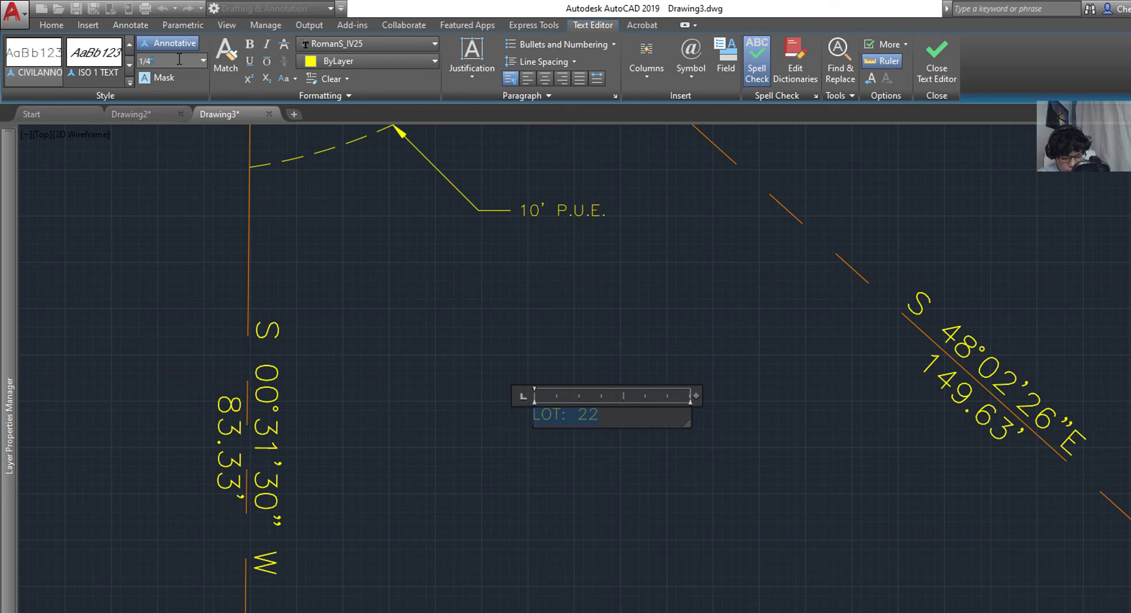
{"action": "type", "text": "1/4\""}
{"action": "key", "text": "Return"}
{"action": "left_click", "coordinate": [595, 518]}
Set the paper text height of the three bearing-and-distance labels to 1/8" and deselect them.
{"action": "scroll", "coordinate": [590, 497], "scroll_direction": "down", "scroll_amount": 2}
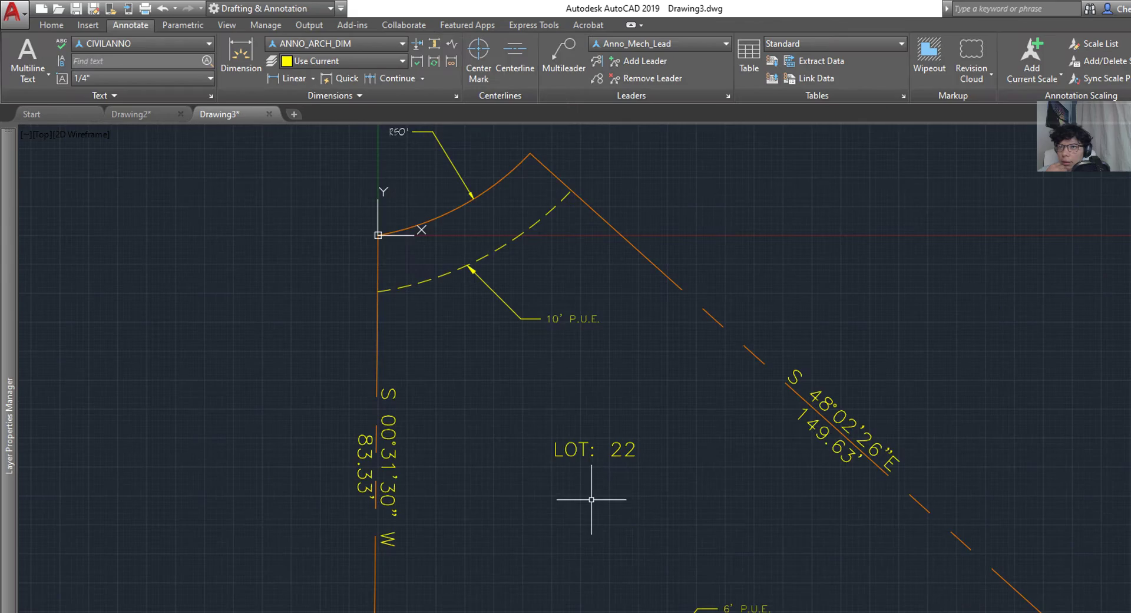
{"action": "middle_click_drag", "start_coordinate": [591, 497], "coordinate": [724, 485]}
{"action": "mouse_move", "coordinate": [429, 312]}
{"action": "middle_mouse_down"}
{"action": "mouse_move", "coordinate": [427, 386]}
{"action": "mouse_move", "coordinate": [426, 360]}
{"action": "middle_mouse_up"}
{"action": "left_click", "coordinate": [862, 403]}
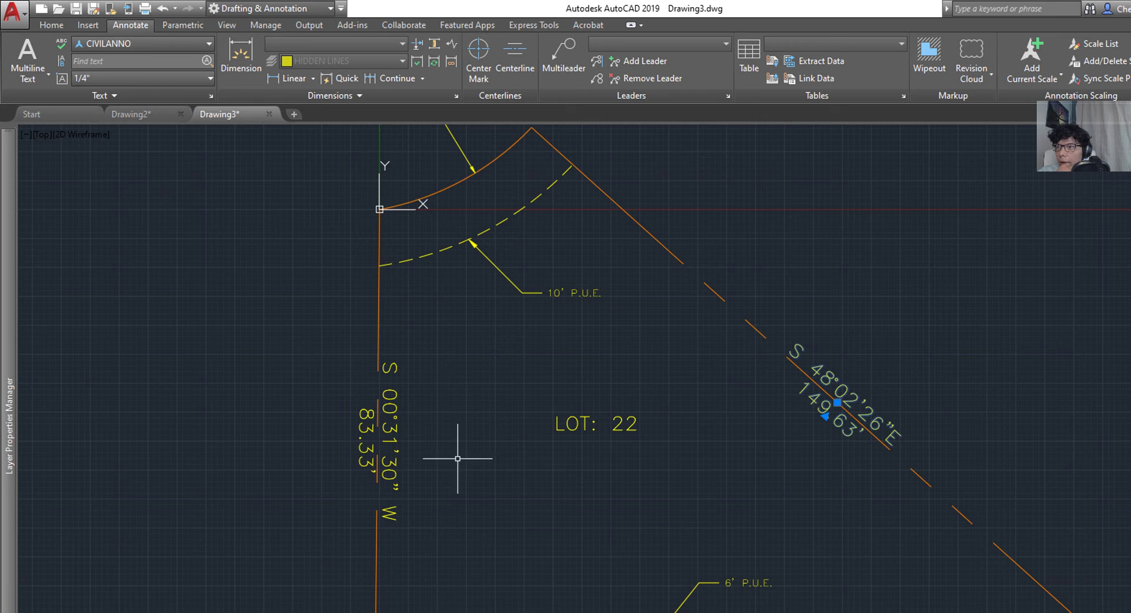
{"action": "left_click", "coordinate": [391, 433]}
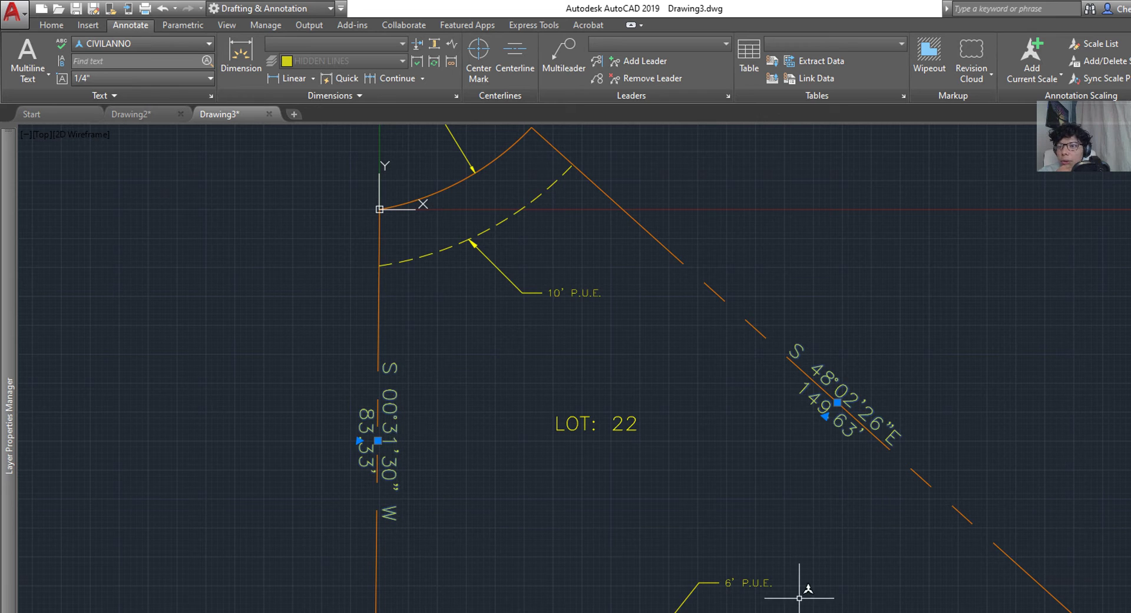
{"action": "middle_click_drag", "start_coordinate": [802, 591], "coordinate": [721, 572]}
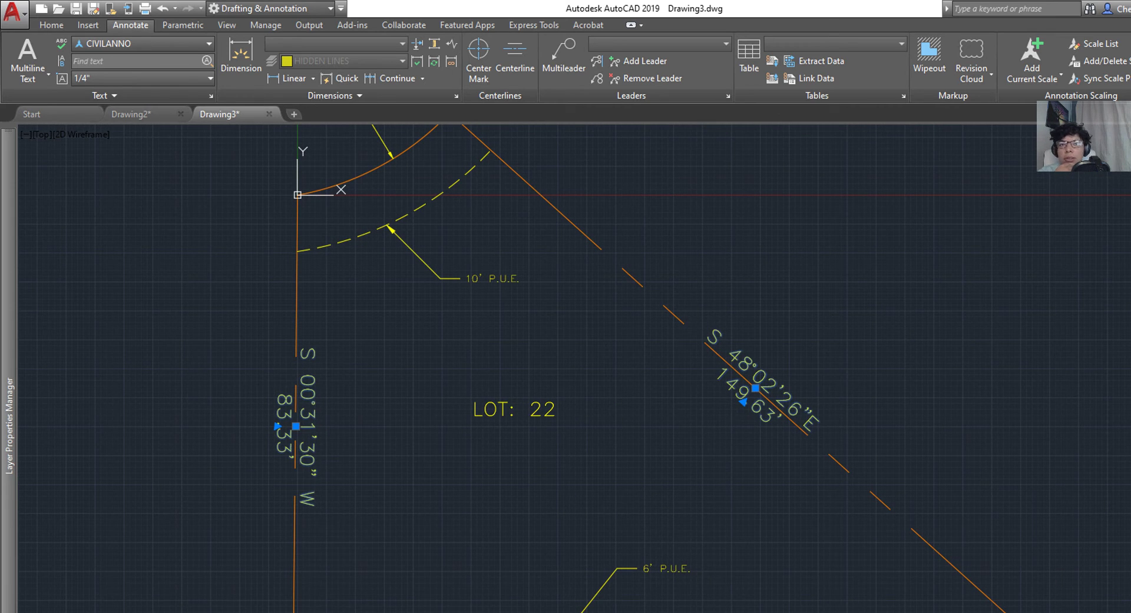
{"action": "key", "text": "ctrl+1"}
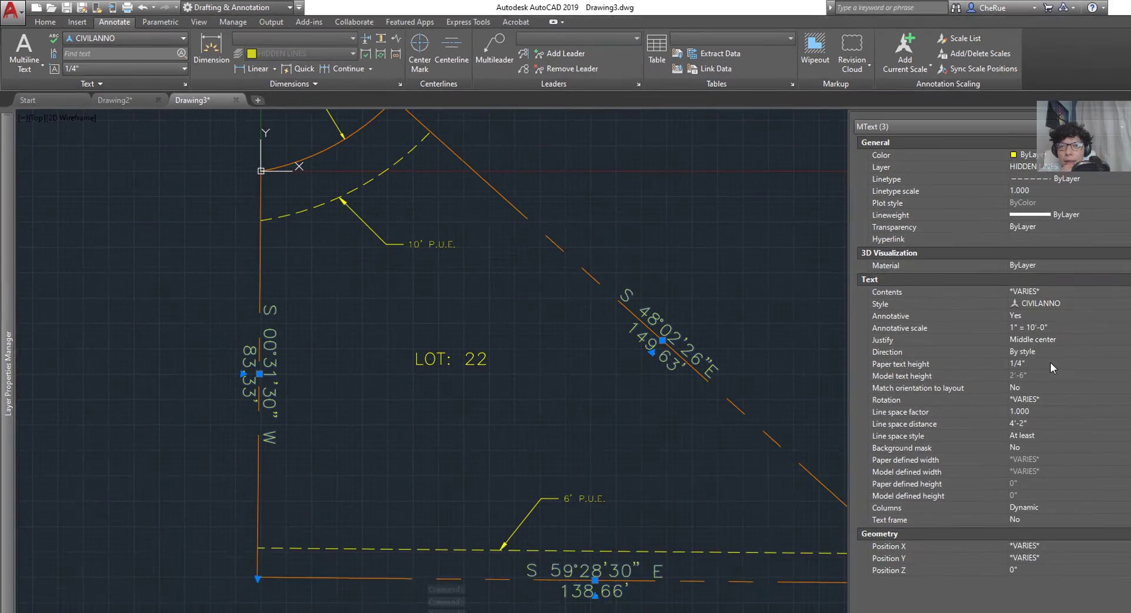
{"action": "left_click", "coordinate": [1050, 364]}
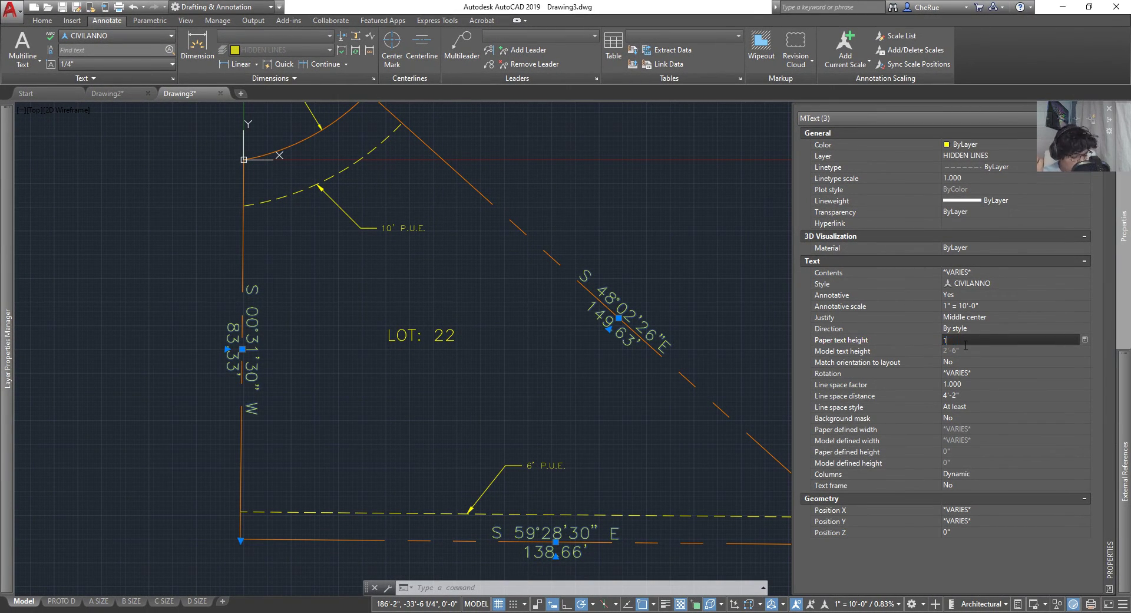
{"action": "type", "text": "1/8\""}
{"action": "key", "text": "Return"}
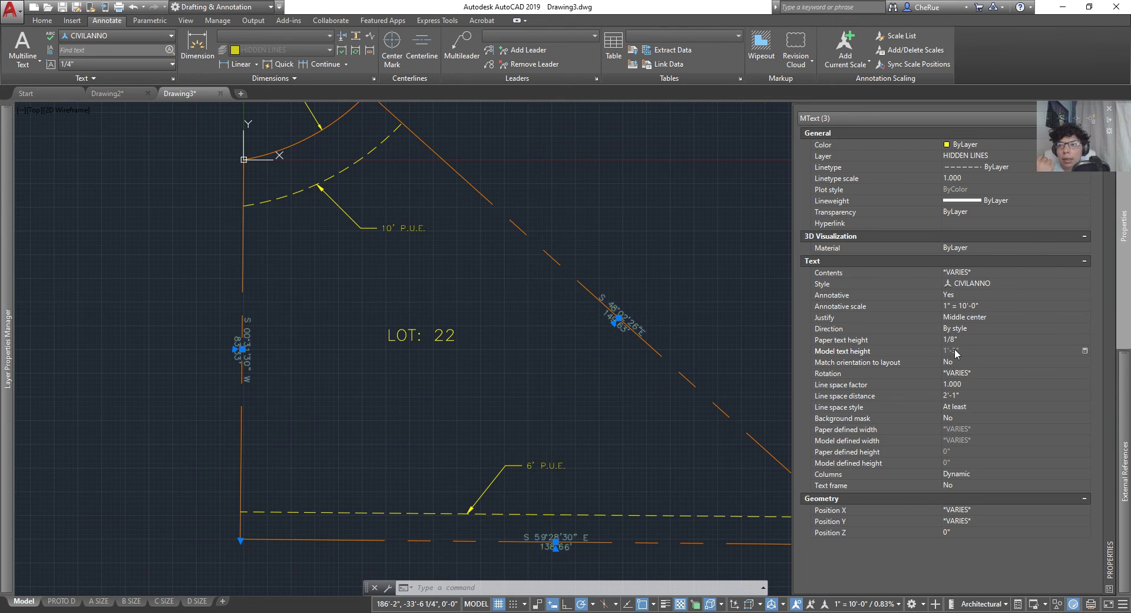
{"action": "key", "text": "ctrl+1"}
{"action": "middle_click_drag", "start_coordinate": [537, 379], "coordinate": [596, 347]}
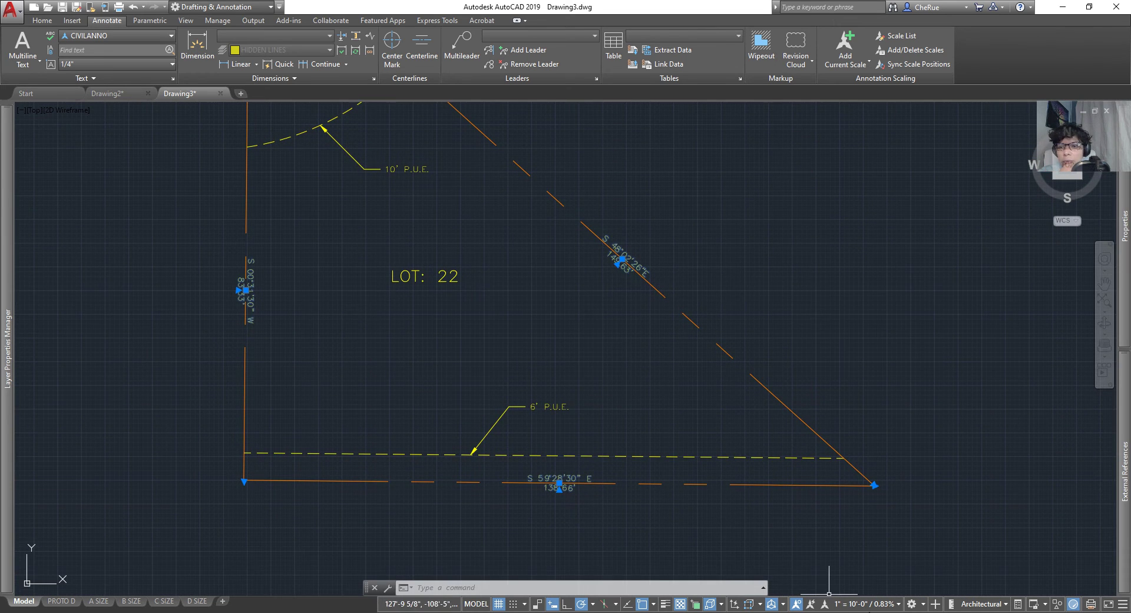
{"action": "middle_click_drag", "start_coordinate": [550, 404], "coordinate": [619, 435]}
{"action": "left_click", "coordinate": [651, 401]}
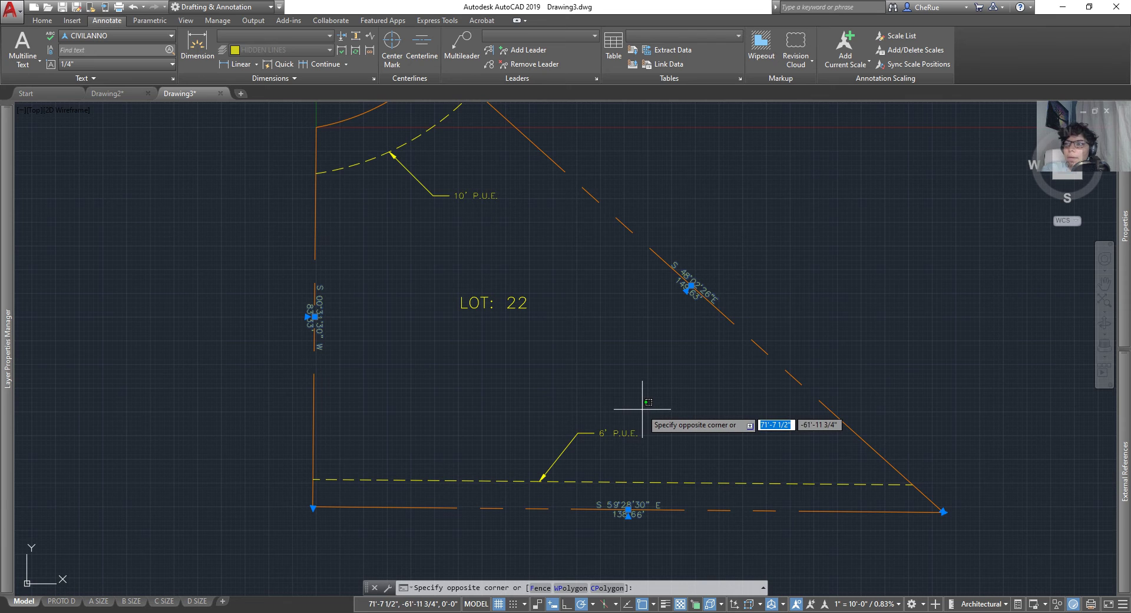
{"action": "scroll", "coordinate": [648, 402], "scroll_direction": "down", "scroll_amount": 2}
{"action": "key", "text": "Escape"}
Join the top arc and the three straight boundary lines of the lot into one object.
{"action": "scroll", "coordinate": [530, 224], "scroll_direction": "up", "scroll_amount": 3}
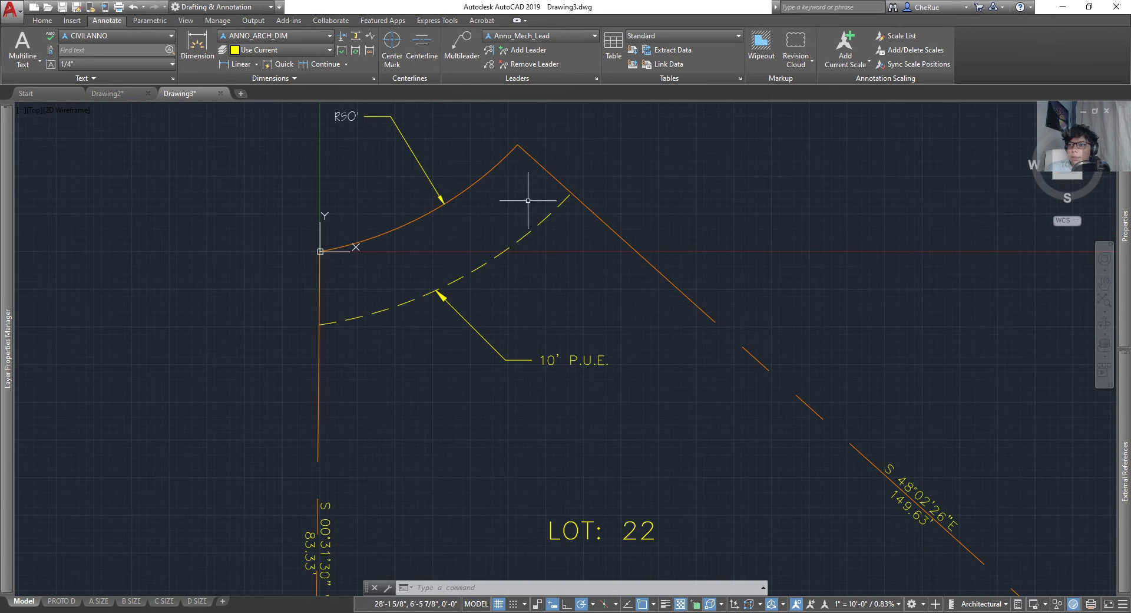
{"action": "left_click", "coordinate": [554, 172]}
{"action": "left_click", "coordinate": [512, 192]}
{"action": "scroll", "coordinate": [492, 222], "scroll_direction": "down", "scroll_amount": 2}
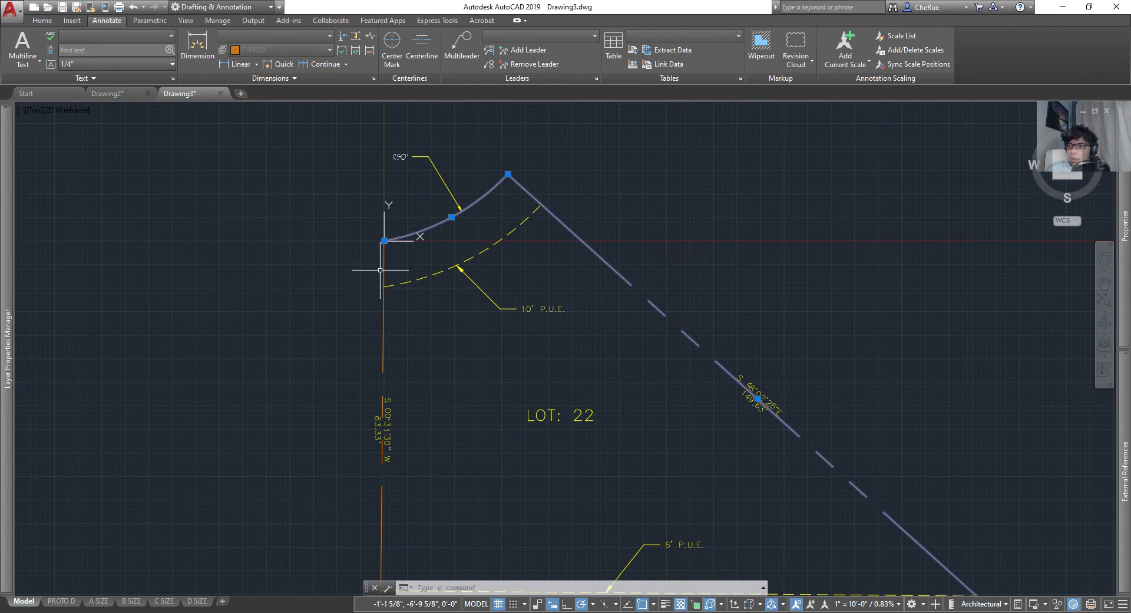
{"action": "left_click", "coordinate": [381, 259]}
{"action": "scroll", "coordinate": [379, 252], "scroll_direction": "down", "scroll_amount": 2}
{"action": "scroll", "coordinate": [480, 429], "scroll_direction": "up", "scroll_amount": 2}
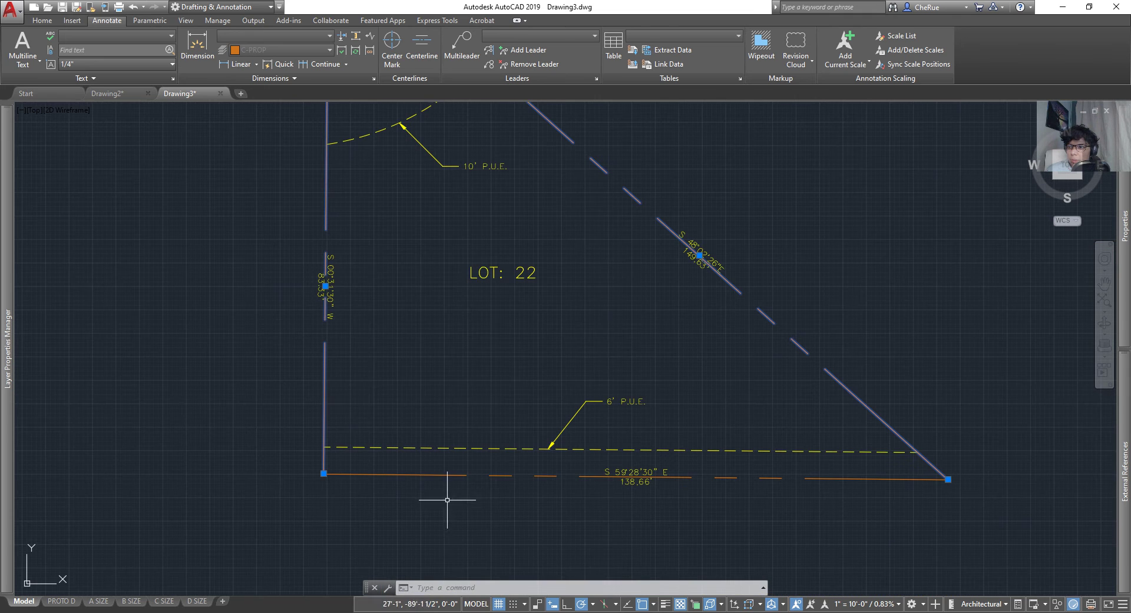
{"action": "left_click", "coordinate": [378, 470]}
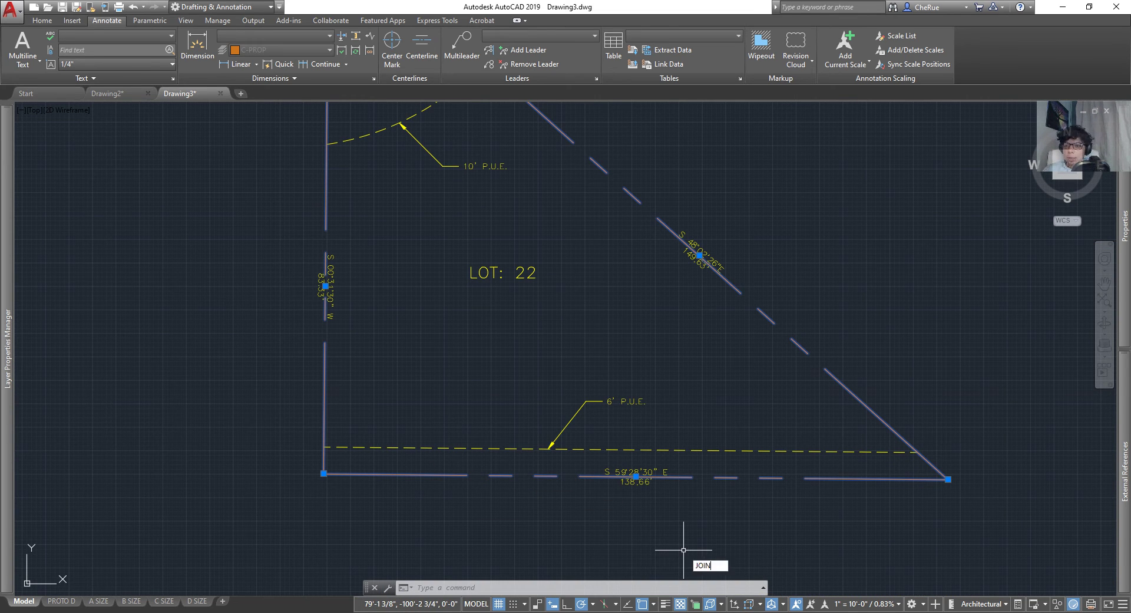
{"action": "key", "text": "Return"}
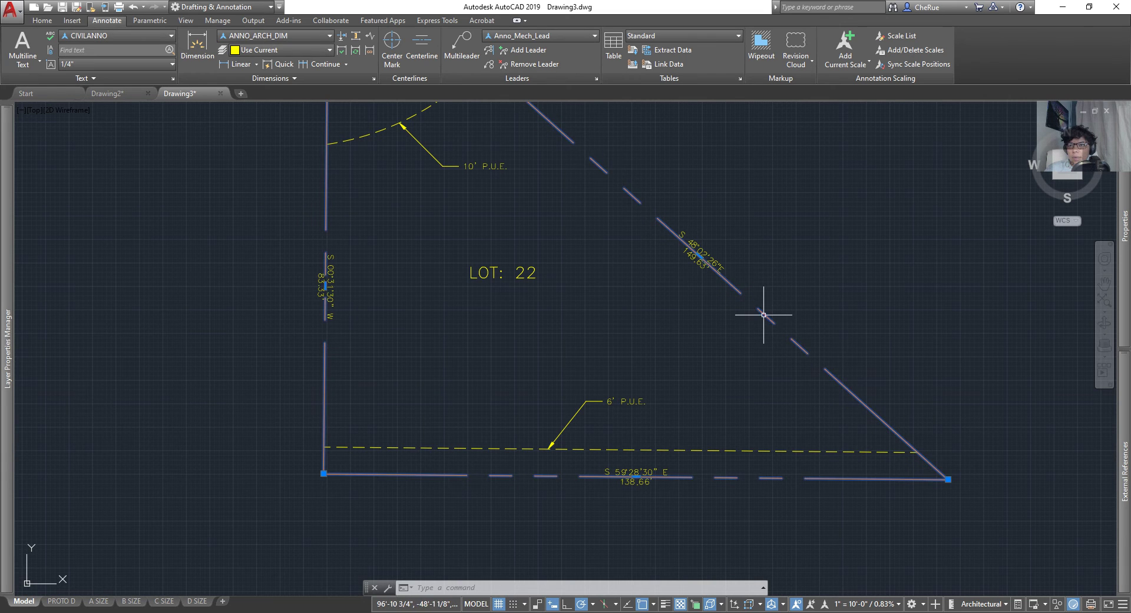
{"action": "scroll", "coordinate": [537, 386], "scroll_direction": "down", "scroll_amount": 3}
{"action": "scroll", "coordinate": [463, 223], "scroll_direction": "up", "scroll_amount": 3}
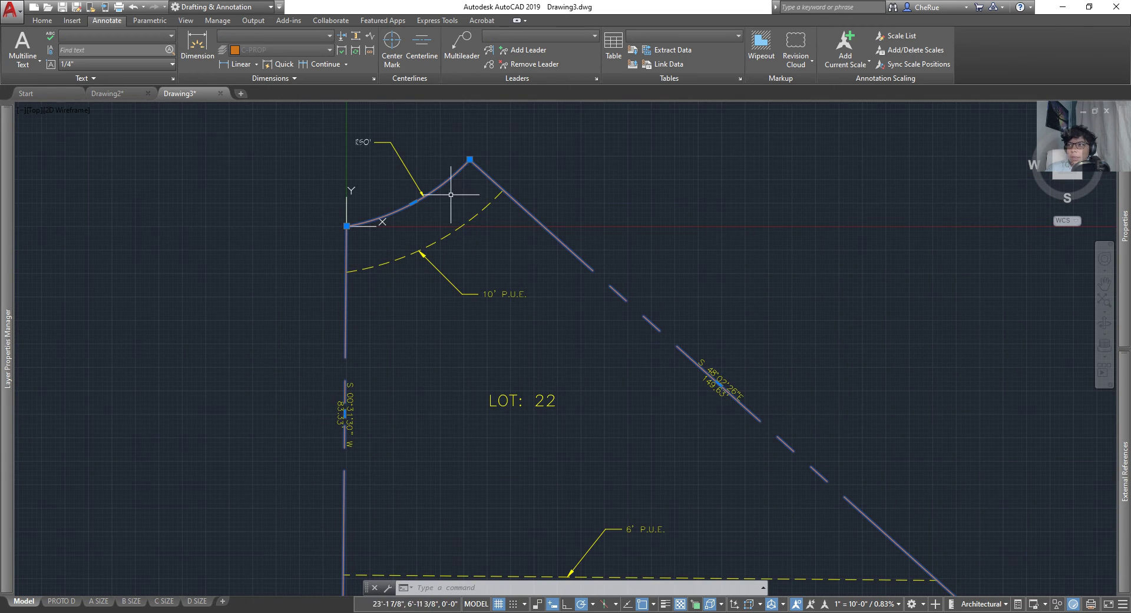
{"action": "scroll", "coordinate": [585, 265], "scroll_direction": "down", "scroll_amount": 2}
{"action": "middle_click_drag", "start_coordinate": [603, 383], "coordinate": [572, 343]}
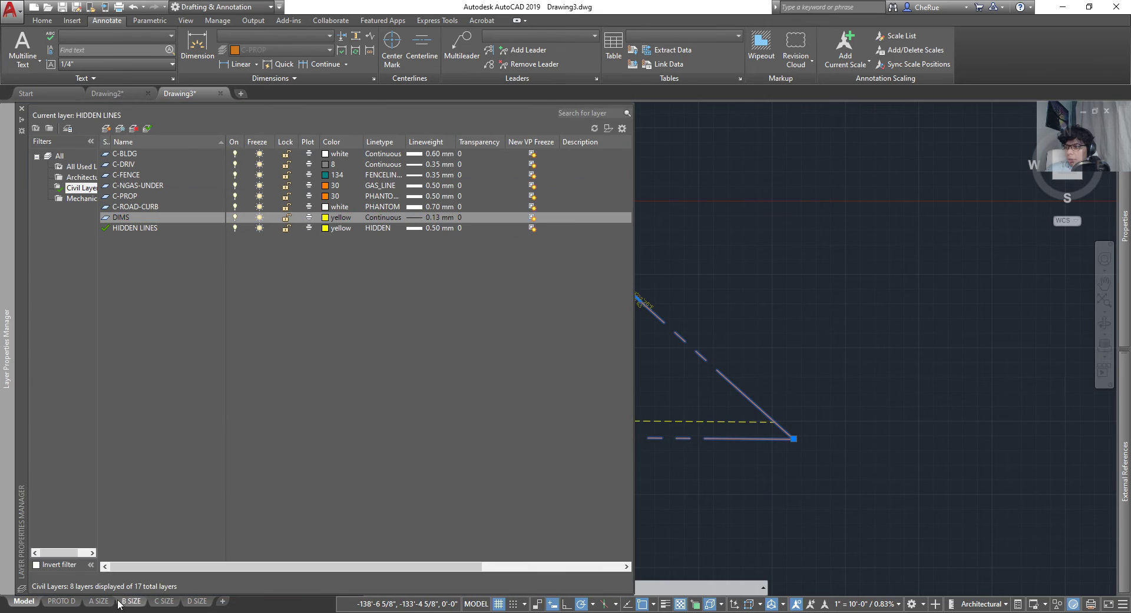
Check how the lot and its annotations appear on the A, B, C and D SIZE layouts, and return to model space.
{"action": "left_click", "coordinate": [98, 600]}
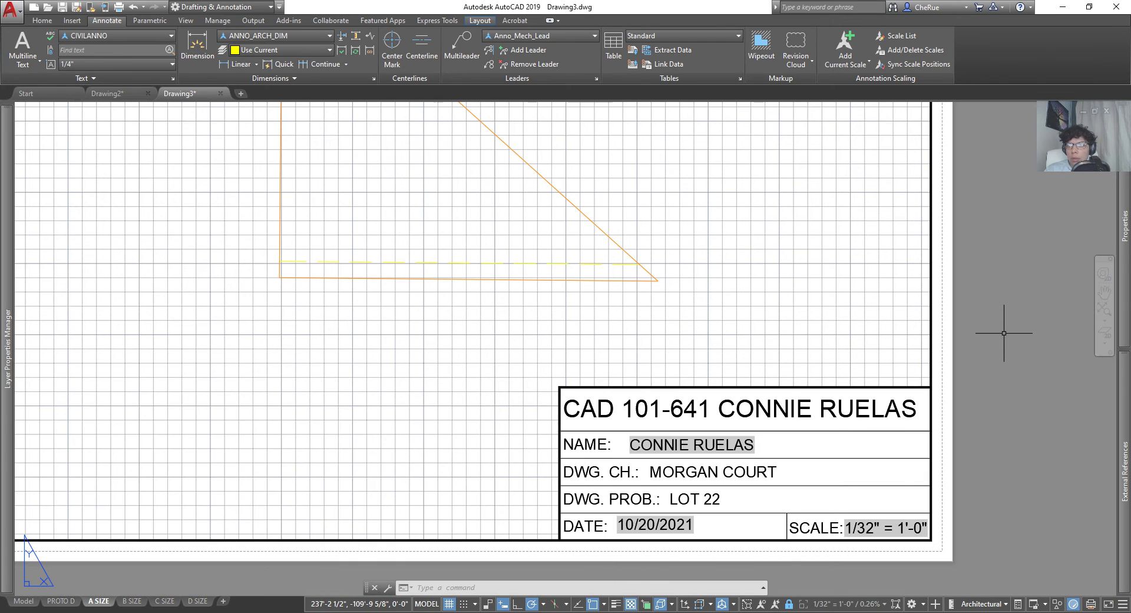
{"action": "scroll", "coordinate": [415, 330], "scroll_direction": "down", "scroll_amount": 3}
{"action": "middle_click_drag", "start_coordinate": [423, 391], "coordinate": [429, 400]}
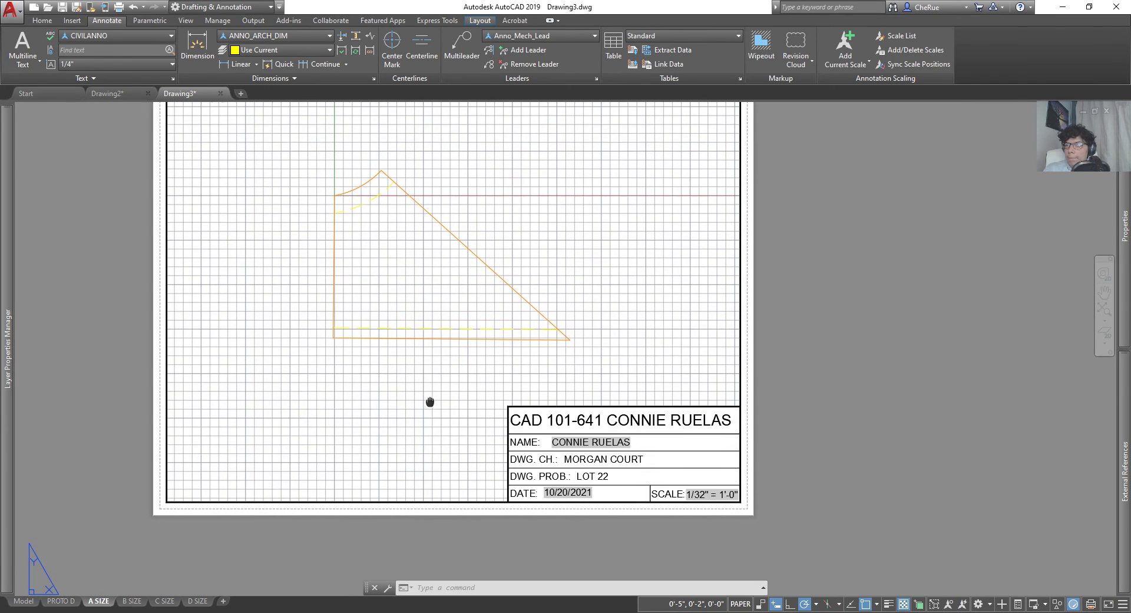
{"action": "left_click", "coordinate": [132, 601]}
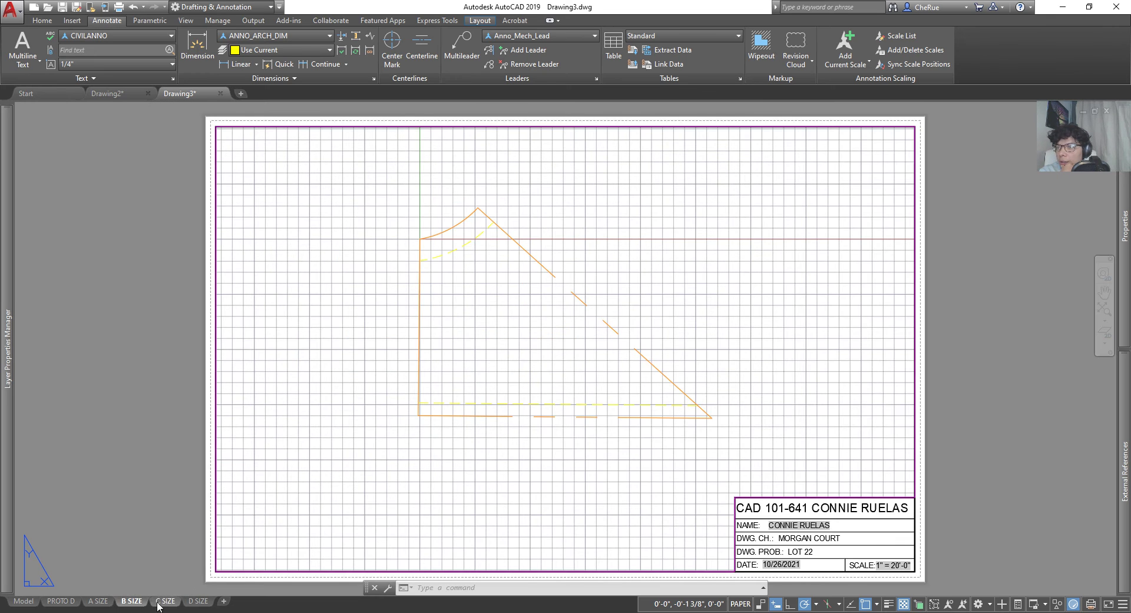
{"action": "left_click", "coordinate": [164, 601]}
{"action": "left_click", "coordinate": [196, 601]}
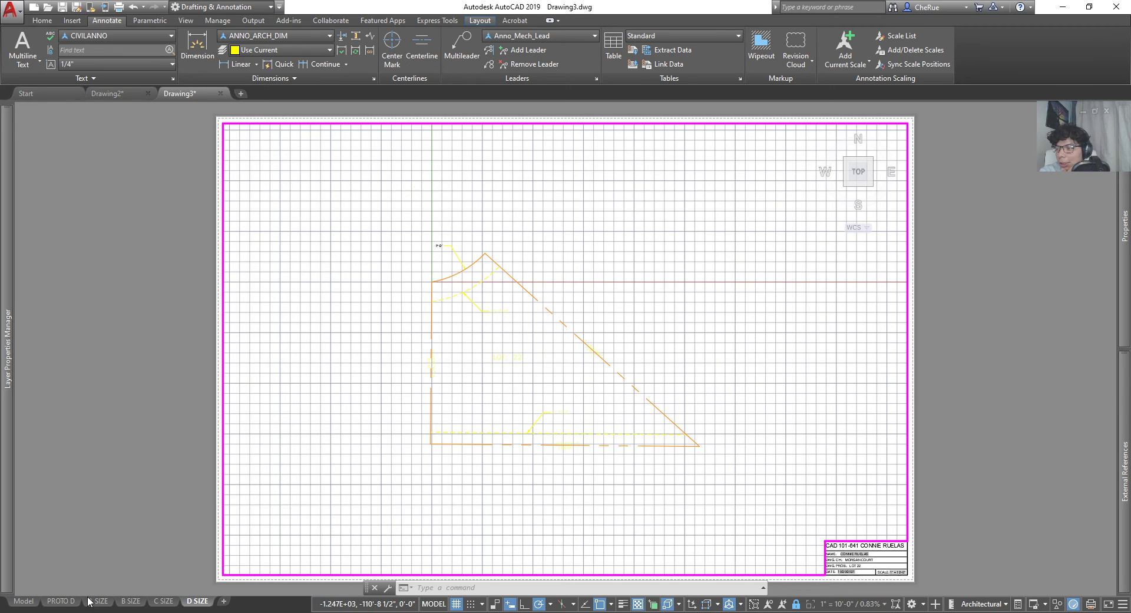
{"action": "left_click", "coordinate": [24, 600]}
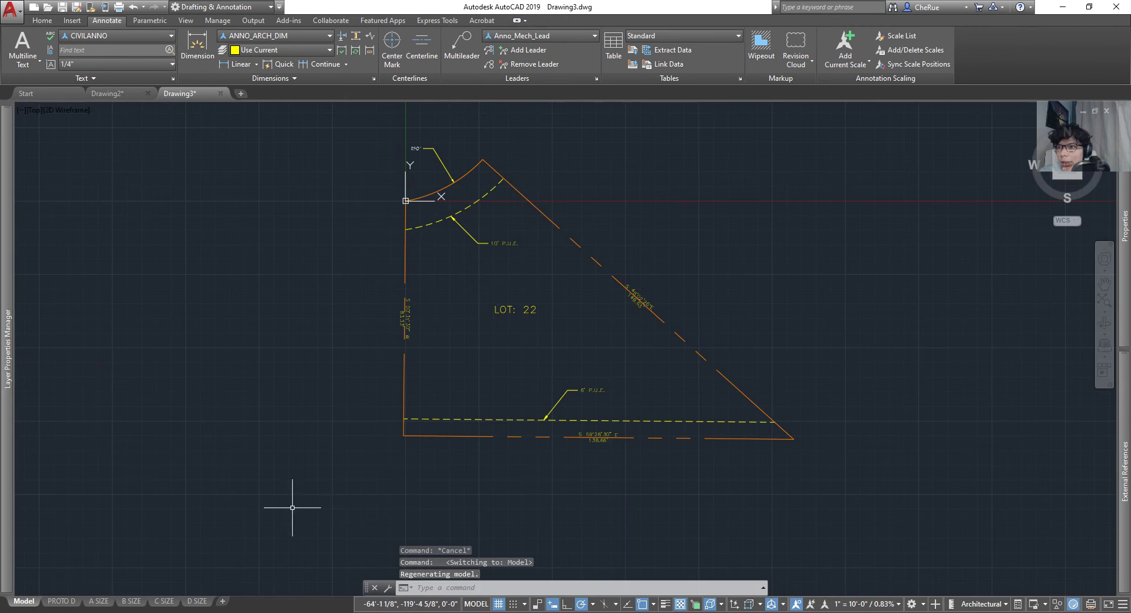
Select the radius leader, both P.U.E. leaders, the LOT: 22 label and the three bearing-and-distance labels.
{"action": "left_click", "coordinate": [447, 138]}
{"action": "left_click", "coordinate": [412, 177]}
{"action": "left_click", "coordinate": [366, 266]}
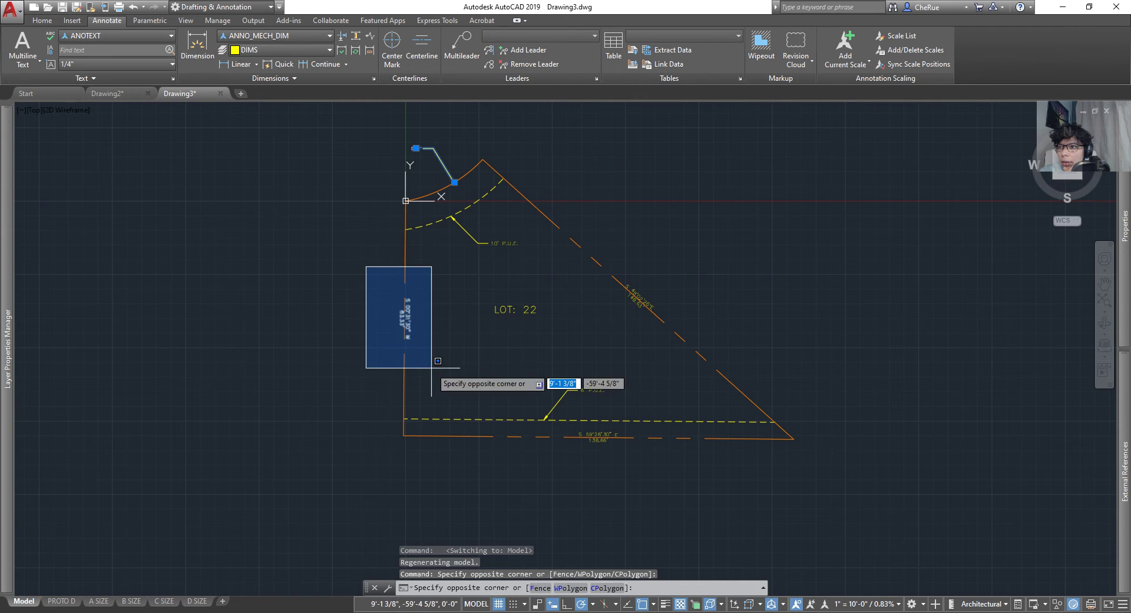
{"action": "left_click", "coordinate": [438, 361]}
{"action": "left_click", "coordinate": [467, 283]}
{"action": "left_click", "coordinate": [555, 329]}
{"action": "left_click", "coordinate": [523, 260]}
{"action": "left_click", "coordinate": [477, 215]}
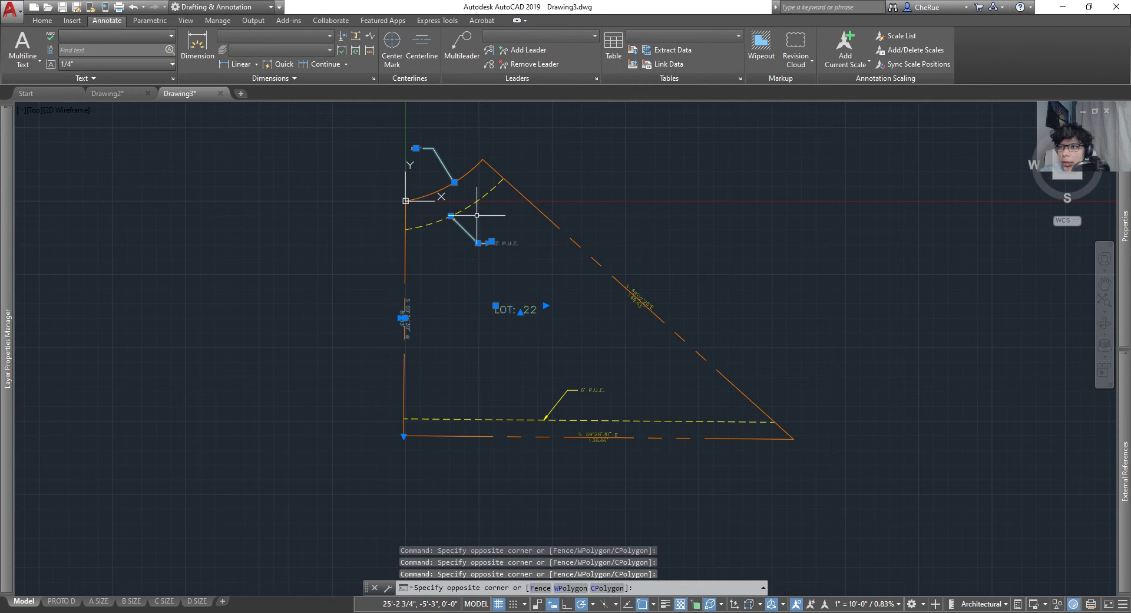
{"action": "left_click", "coordinate": [575, 205]}
{"action": "left_click", "coordinate": [669, 330]}
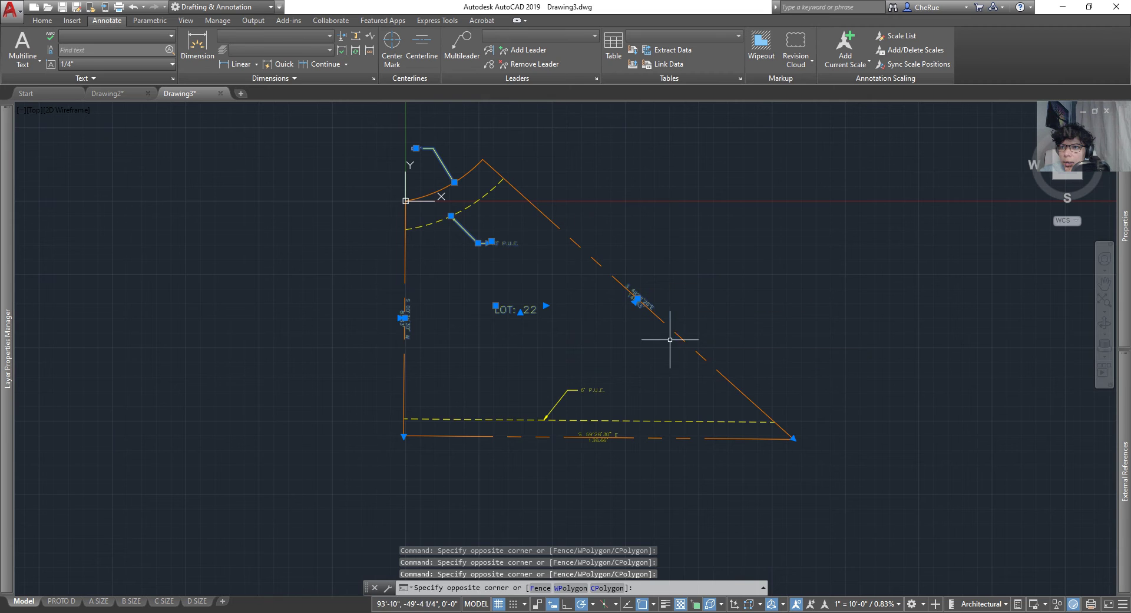
{"action": "left_click", "coordinate": [582, 368]}
{"action": "left_click", "coordinate": [643, 467]}
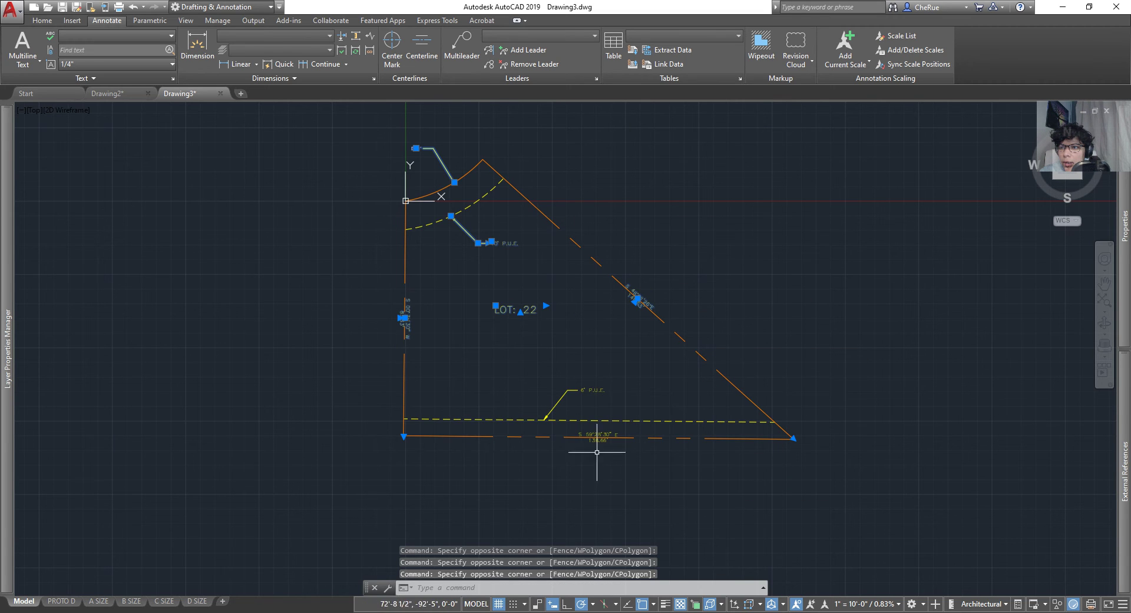
{"action": "left_click", "coordinate": [521, 350]}
{"action": "left_click", "coordinate": [681, 496]}
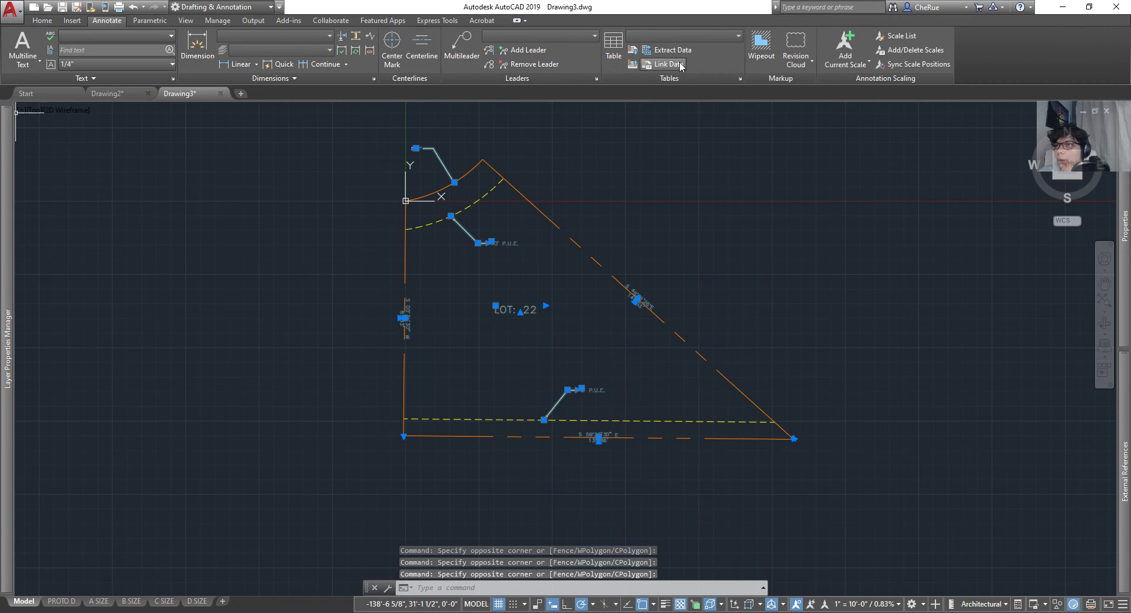
Create a new layer named Annotation among the civil layers.
{"action": "left_click", "coordinate": [53, 23]}
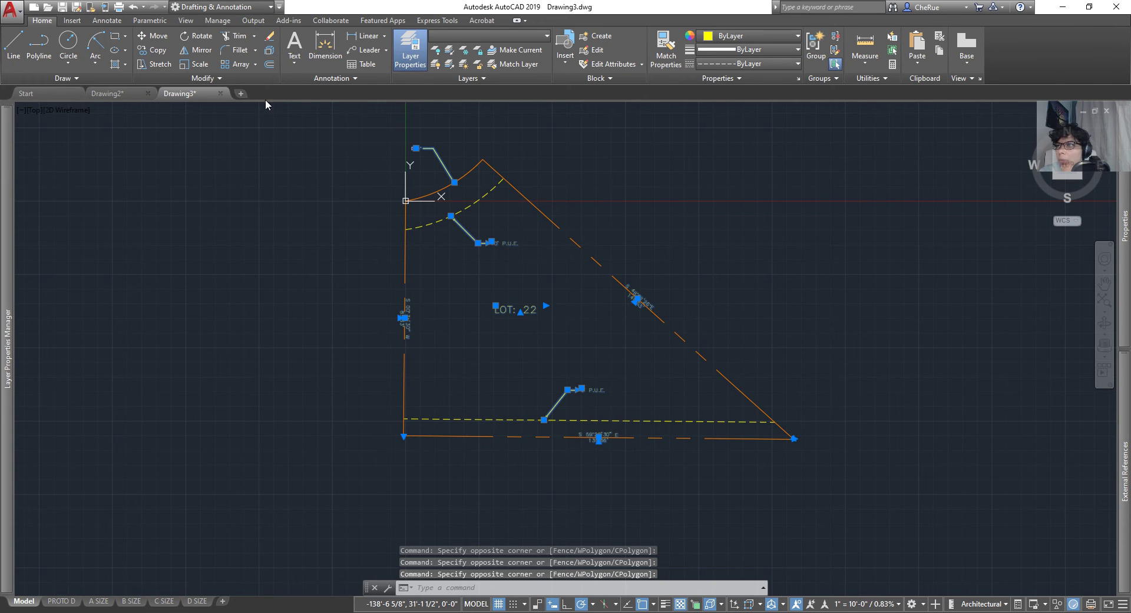
{"action": "mouse_move", "coordinate": [6, 341]}
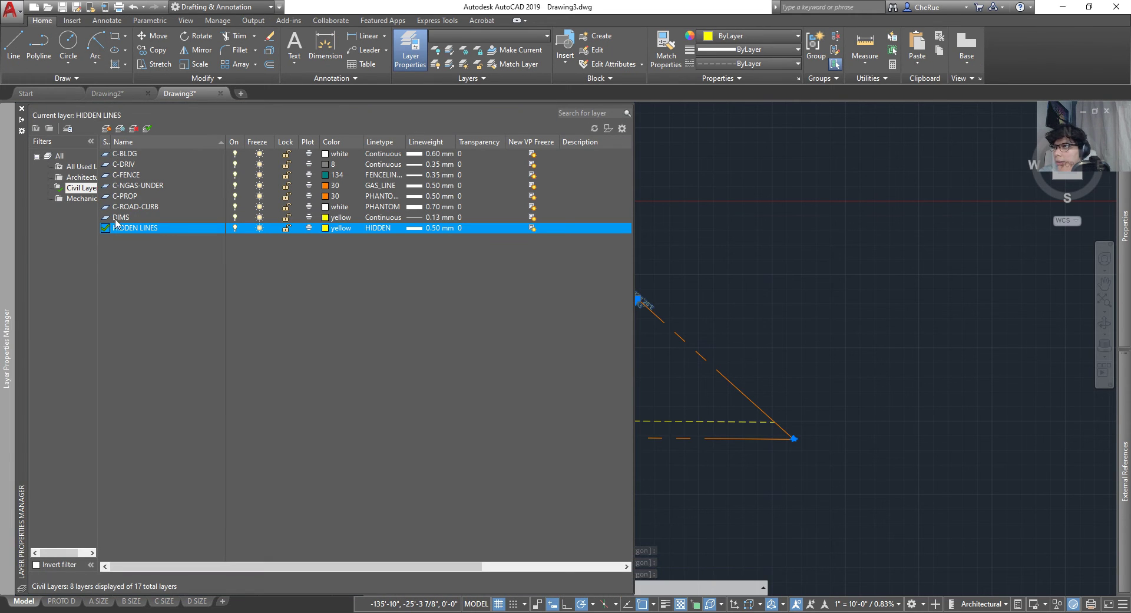
{"action": "left_click", "coordinate": [106, 129]}
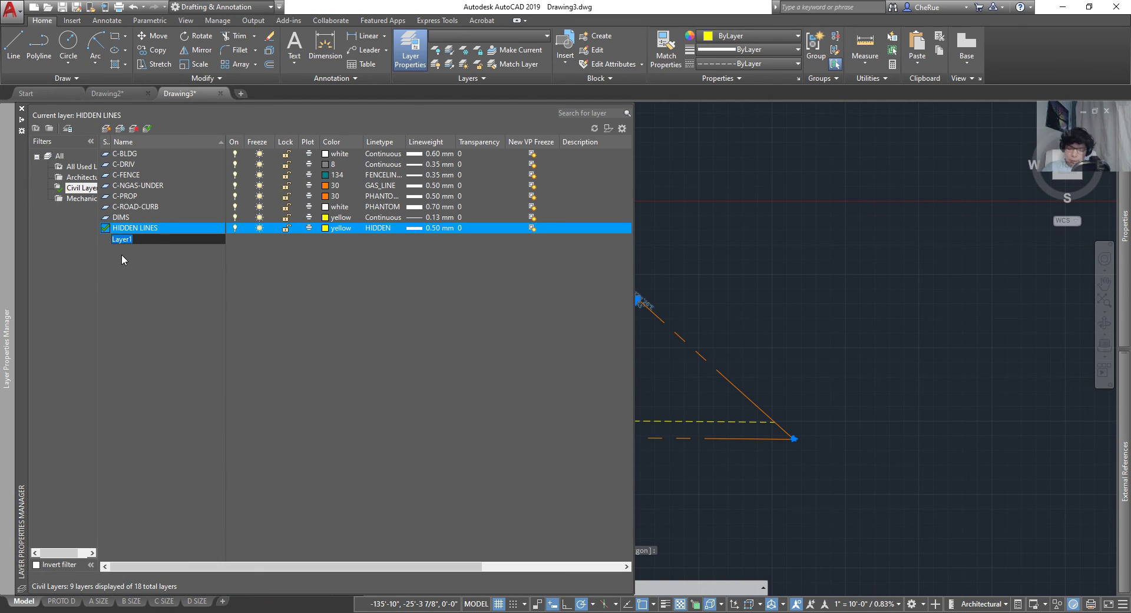
{"action": "type", "text": "t"}
{"action": "key", "text": "Caps_Lock"}
{"action": "type", "text": "EA"}
{"action": "key", "text": "Caps_Lock"}
{"action": "type", "text": "nn"}
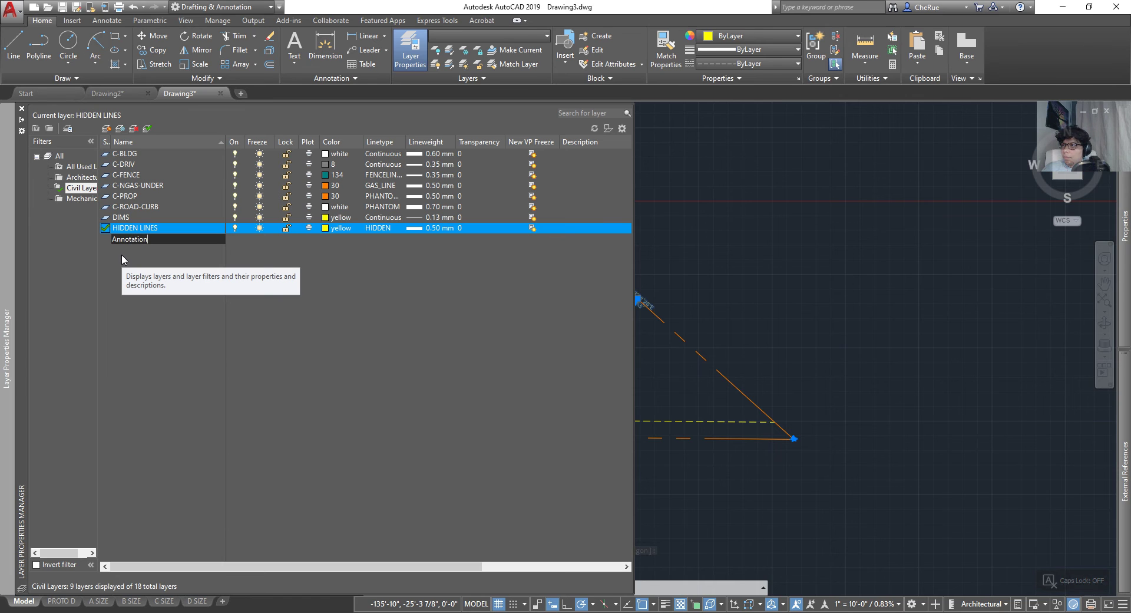
{"action": "key", "text": "Escape"}
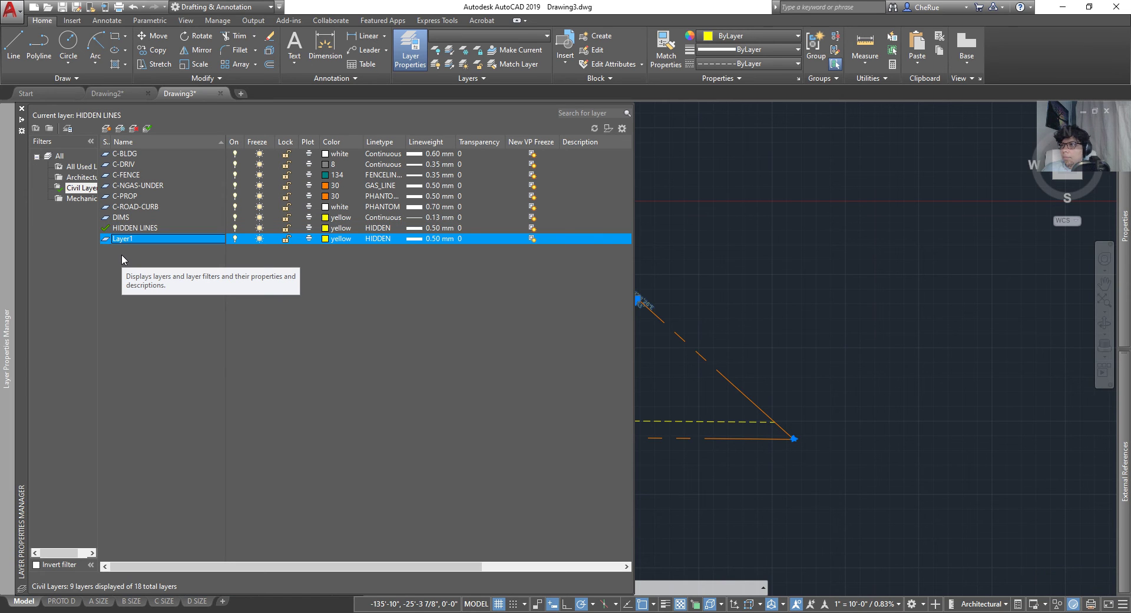
Try to set the new layer's color to index color 250.
{"action": "left_click", "coordinate": [324, 240]}
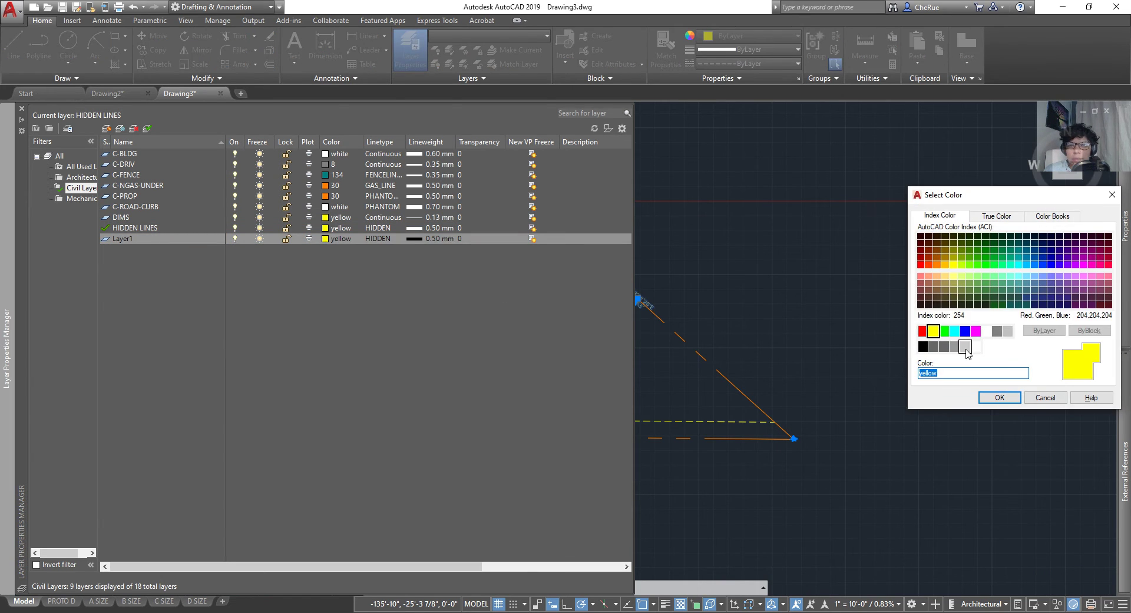
{"action": "left_click", "coordinate": [922, 346]}
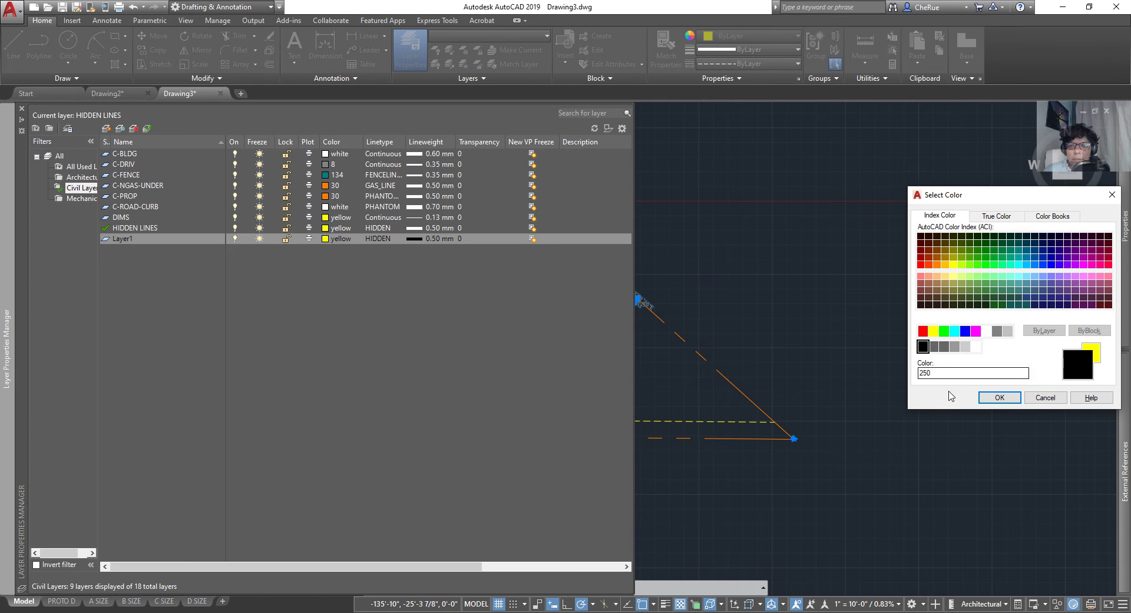
{"action": "left_click", "coordinate": [1000, 395]}
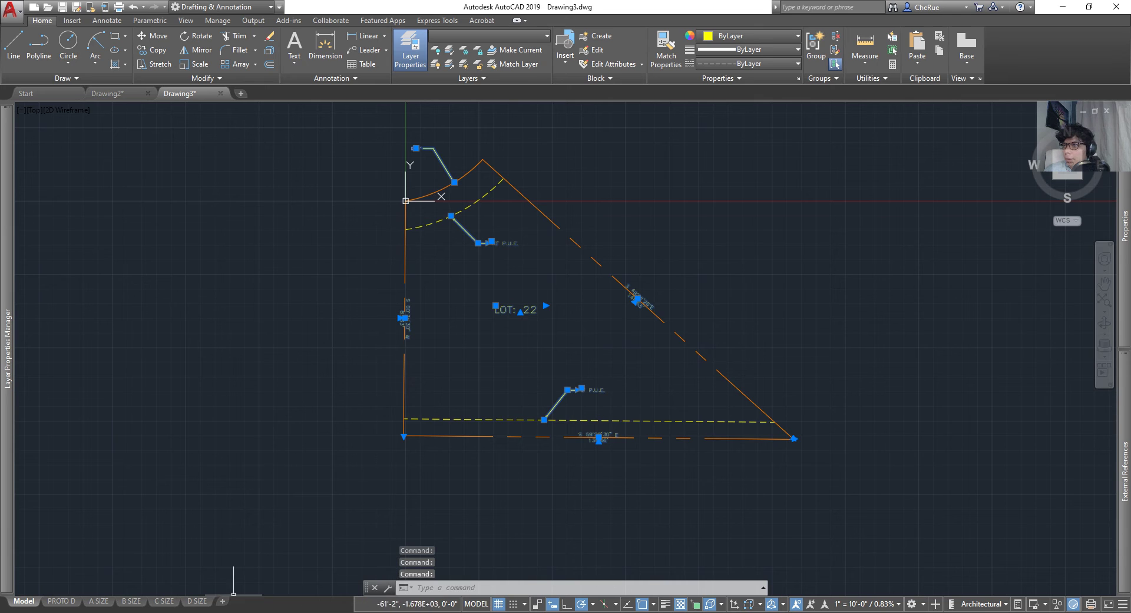
Assign the selected leaders and labels to the Annotation layer and override their color with black (0,0,0).
{"action": "left_click", "coordinate": [506, 36]}
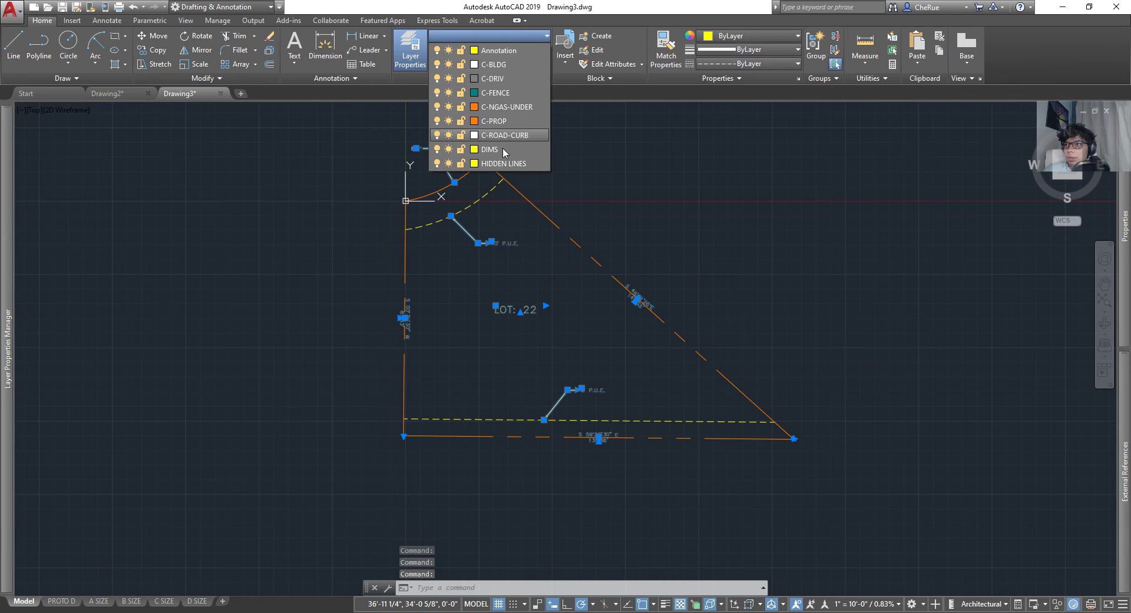
{"action": "left_click", "coordinate": [499, 50]}
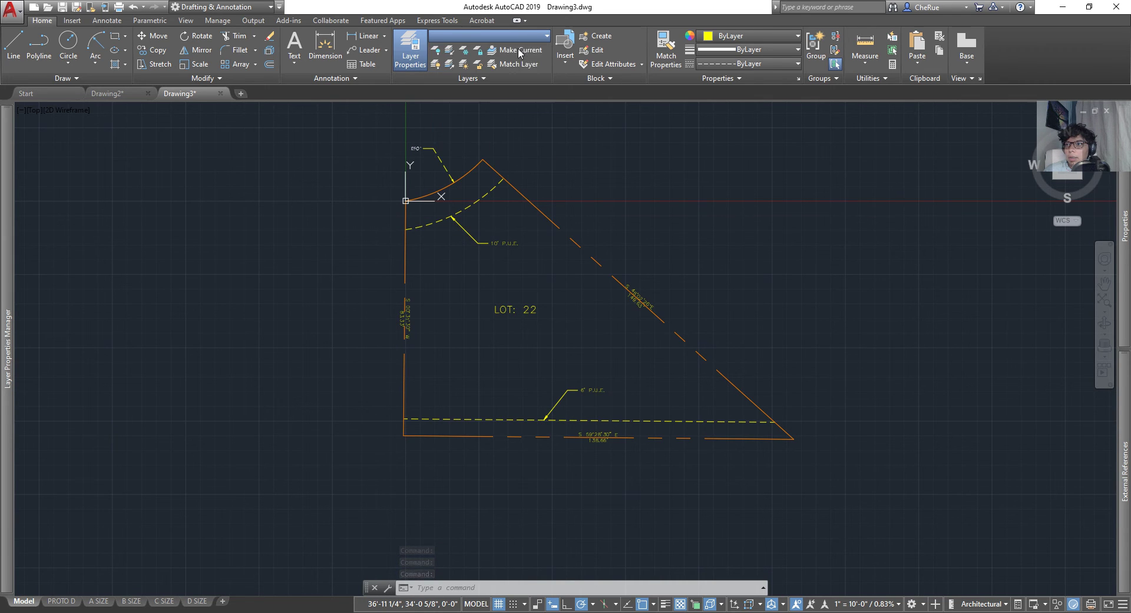
{"action": "left_click", "coordinate": [739, 38]}
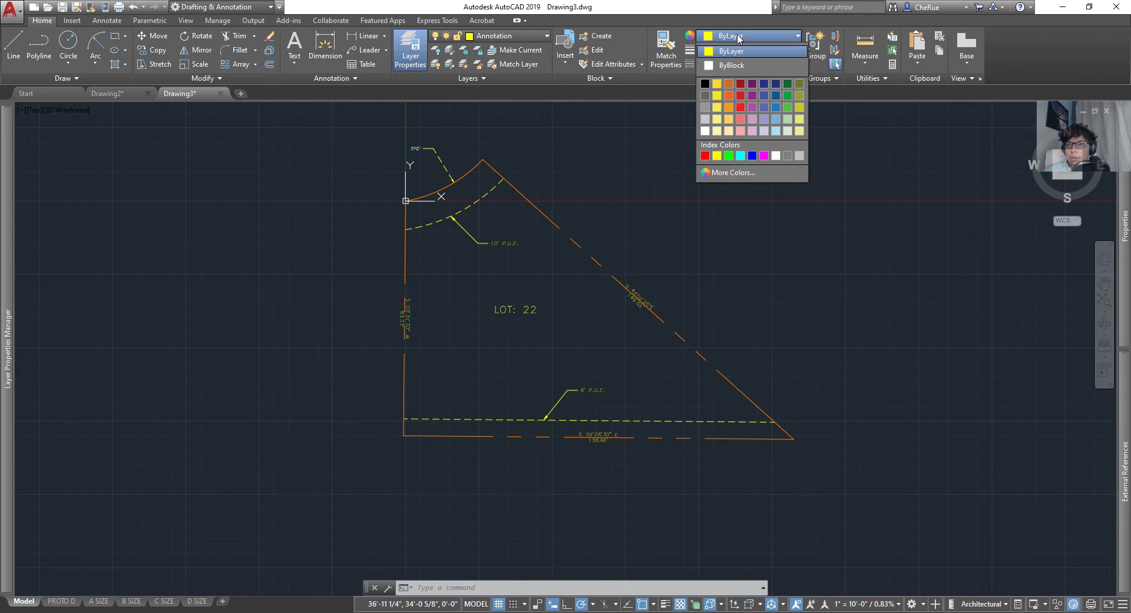
{"action": "left_click", "coordinate": [703, 83]}
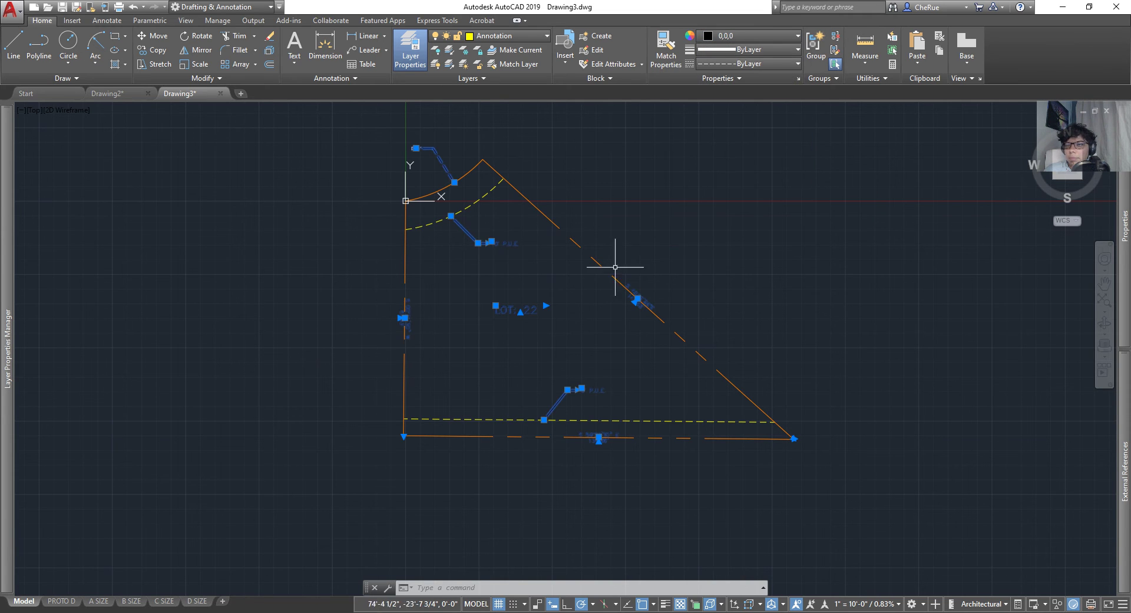
Set the linetype of the selected leaders and labels to ByBlock and deselect them.
{"action": "left_click", "coordinate": [739, 64]}
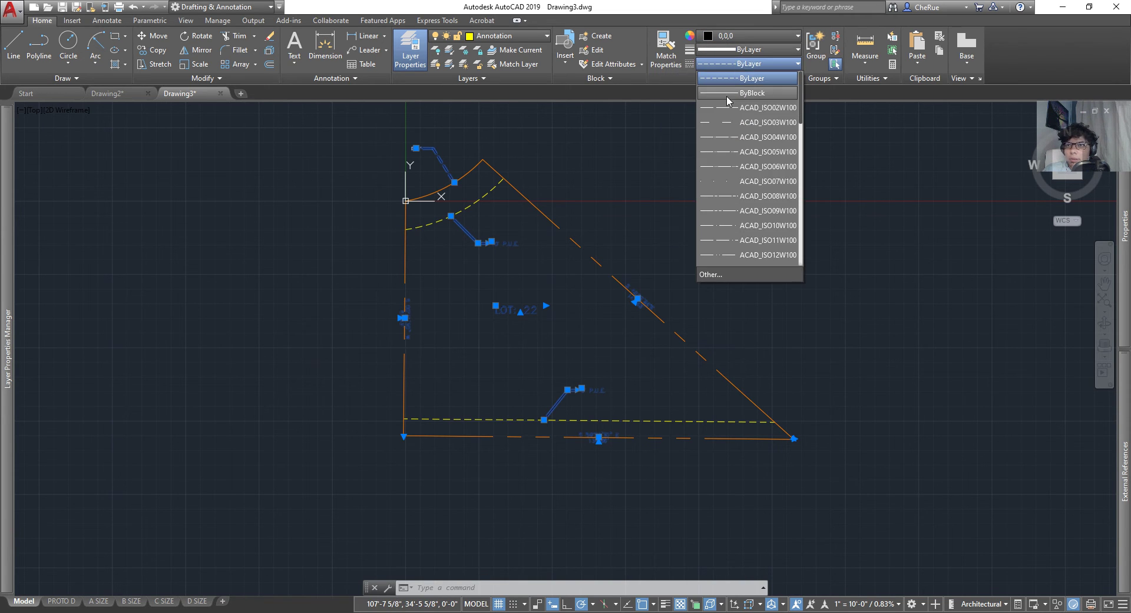
{"action": "scroll", "coordinate": [731, 148], "scroll_direction": "down", "scroll_amount": 8}
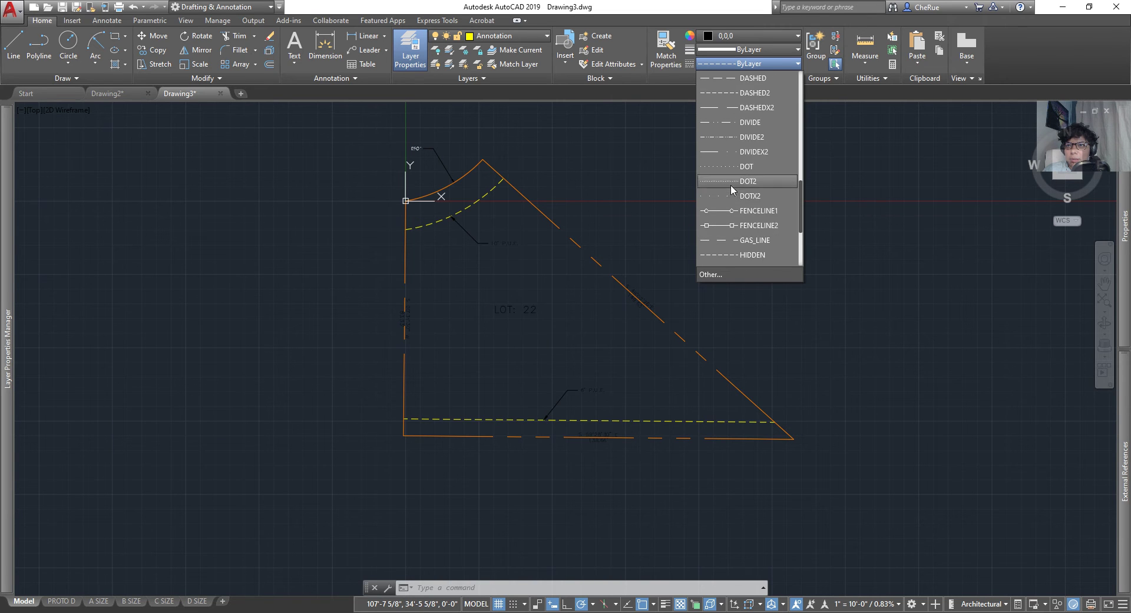
{"action": "scroll", "coordinate": [731, 189], "scroll_direction": "up", "scroll_amount": 8}
{"action": "left_click", "coordinate": [745, 93]}
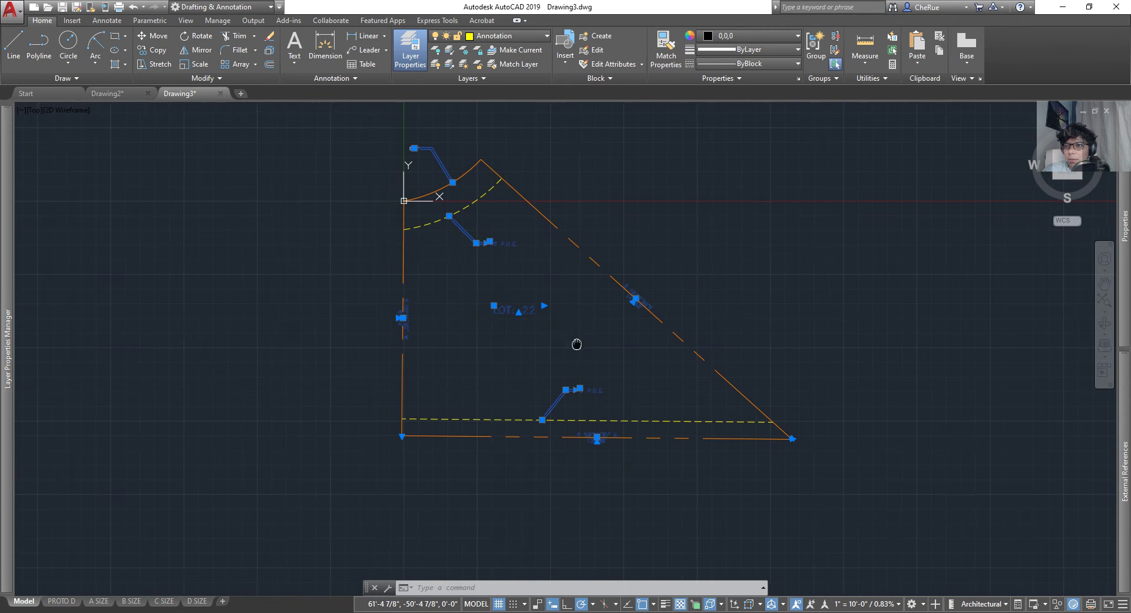
{"action": "middle_click_drag", "start_coordinate": [576, 343], "coordinate": [537, 344]}
{"action": "scroll", "coordinate": [505, 277], "scroll_direction": "up", "scroll_amount": 4}
{"action": "key", "text": "Escape"}
{"action": "scroll", "coordinate": [505, 336], "scroll_direction": "down", "scroll_amount": 2}
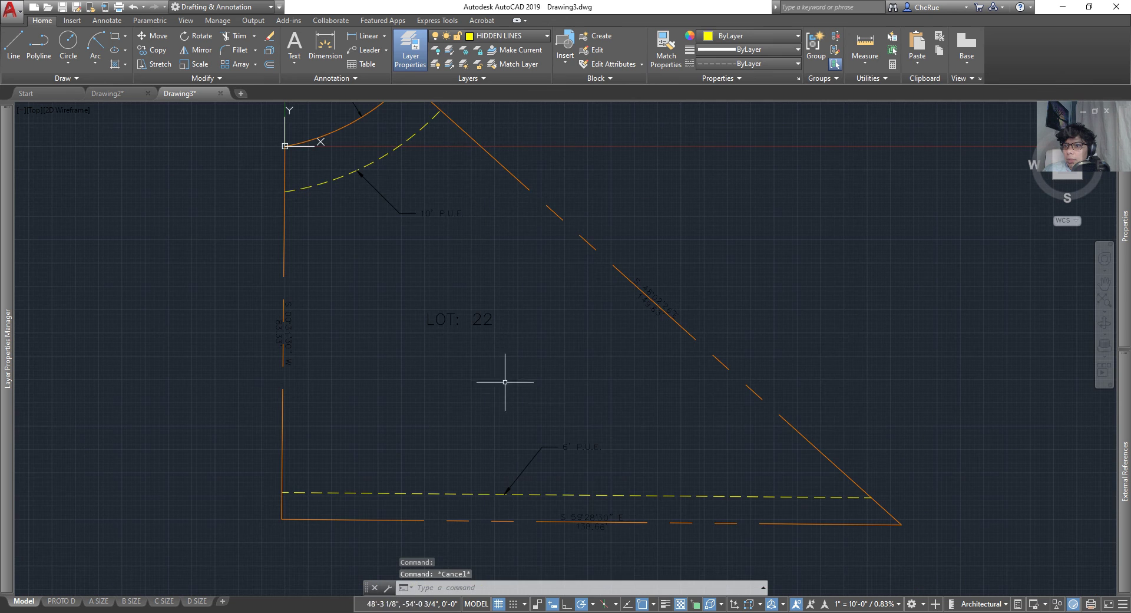
In the A SIZE layout's viewport, add the current 1/32" = 1'-0" annotation scale to all the lot's labels and leaders.
{"action": "left_click", "coordinate": [99, 601]}
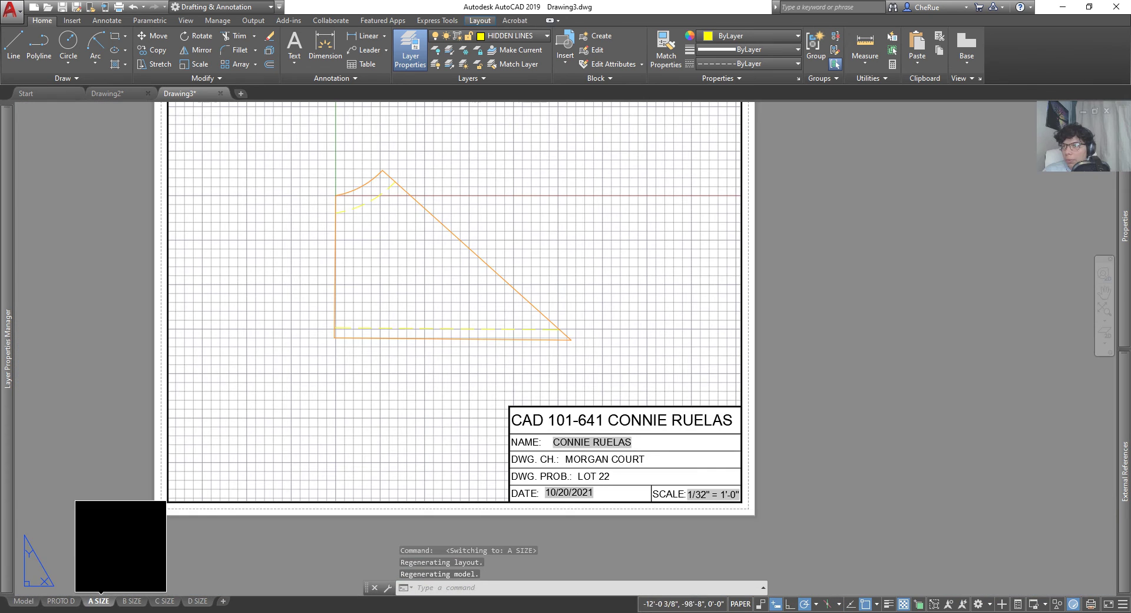
{"action": "double_click", "coordinate": [406, 284]}
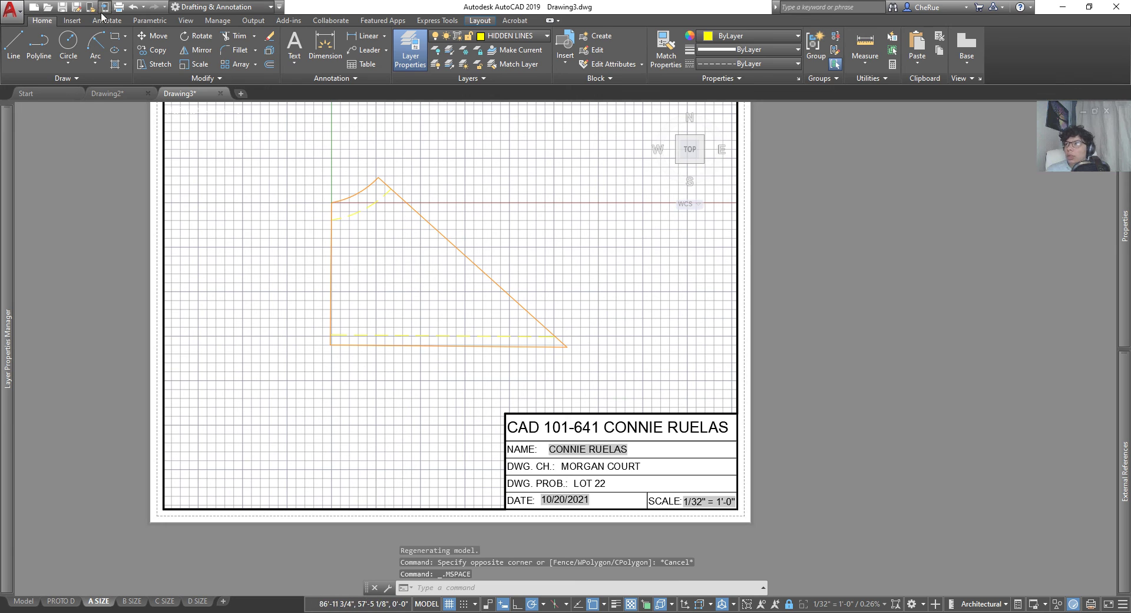
{"action": "left_click", "coordinate": [110, 21]}
{"action": "left_click", "coordinate": [845, 47]}
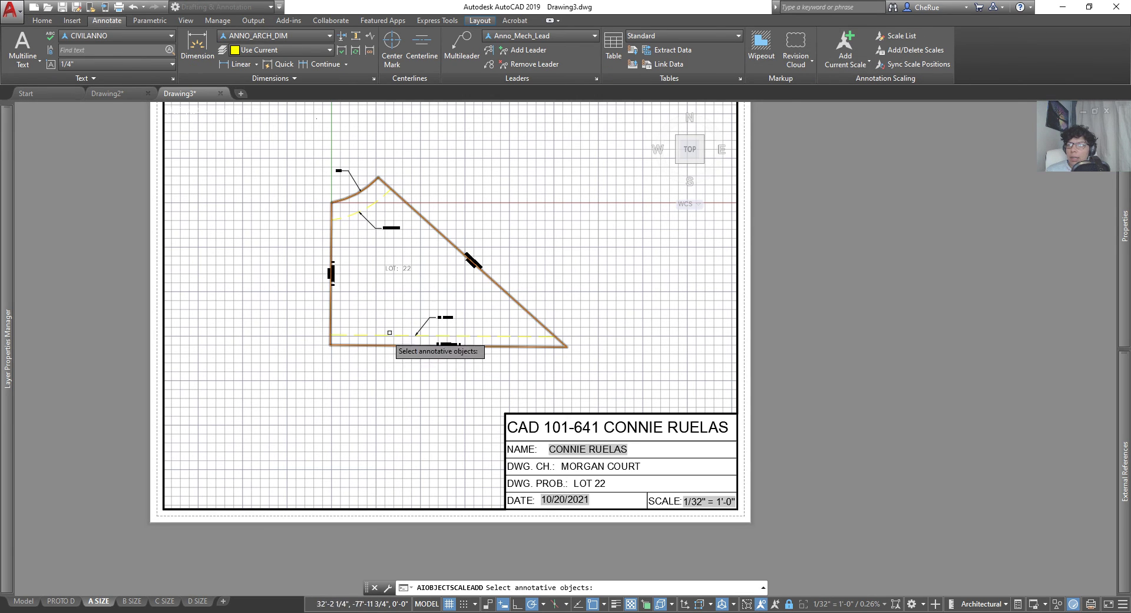
{"action": "left_click", "coordinate": [443, 319]}
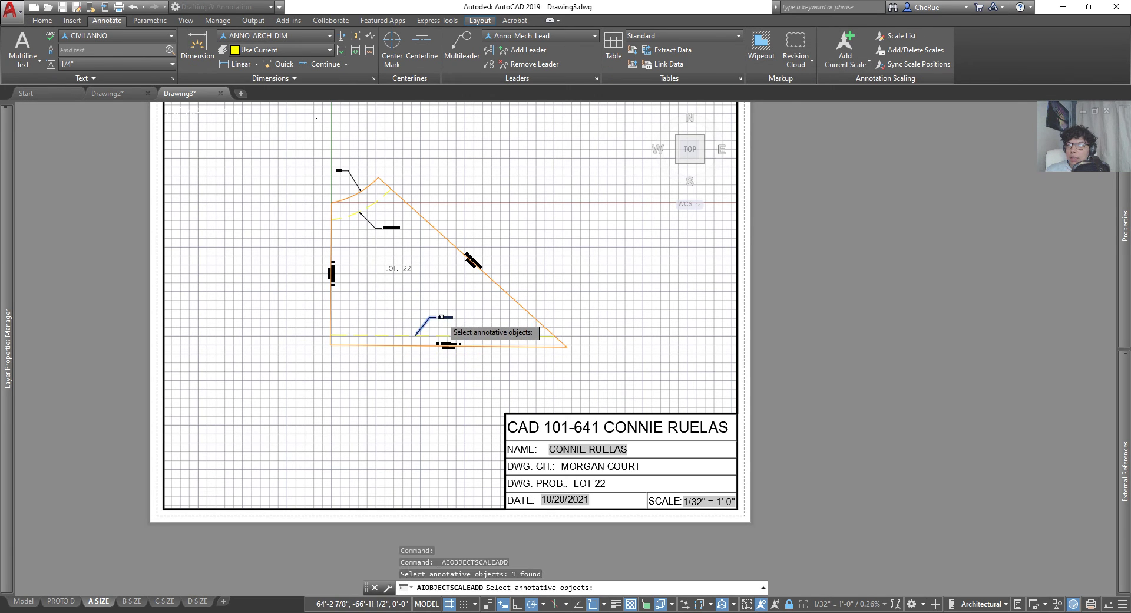
{"action": "left_click", "coordinate": [394, 268]}
{"action": "left_click", "coordinate": [331, 272]}
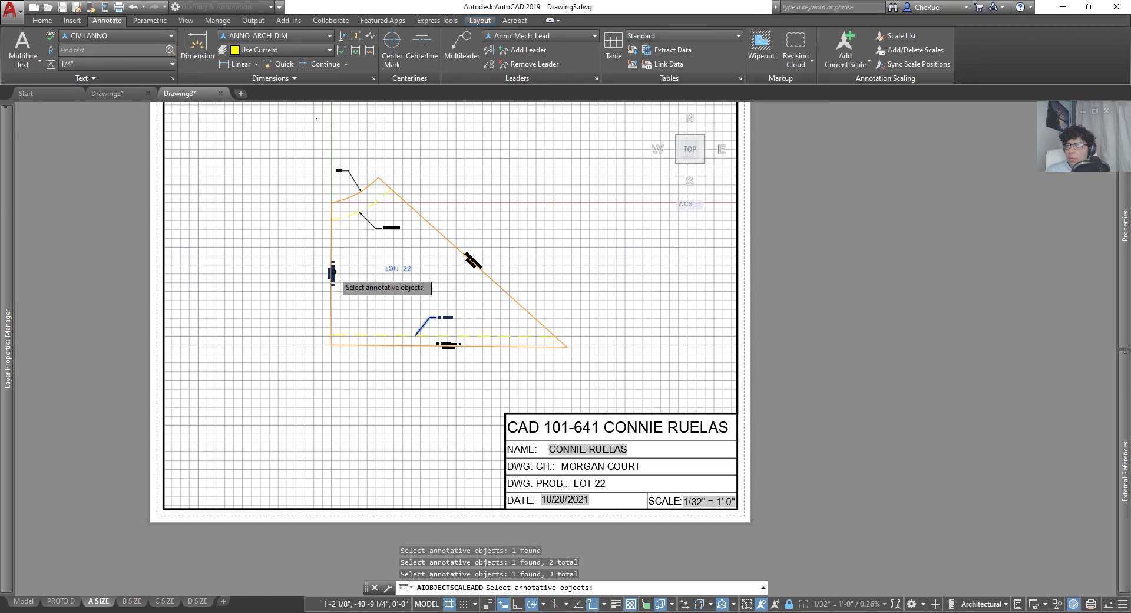
{"action": "left_click", "coordinate": [360, 170]}
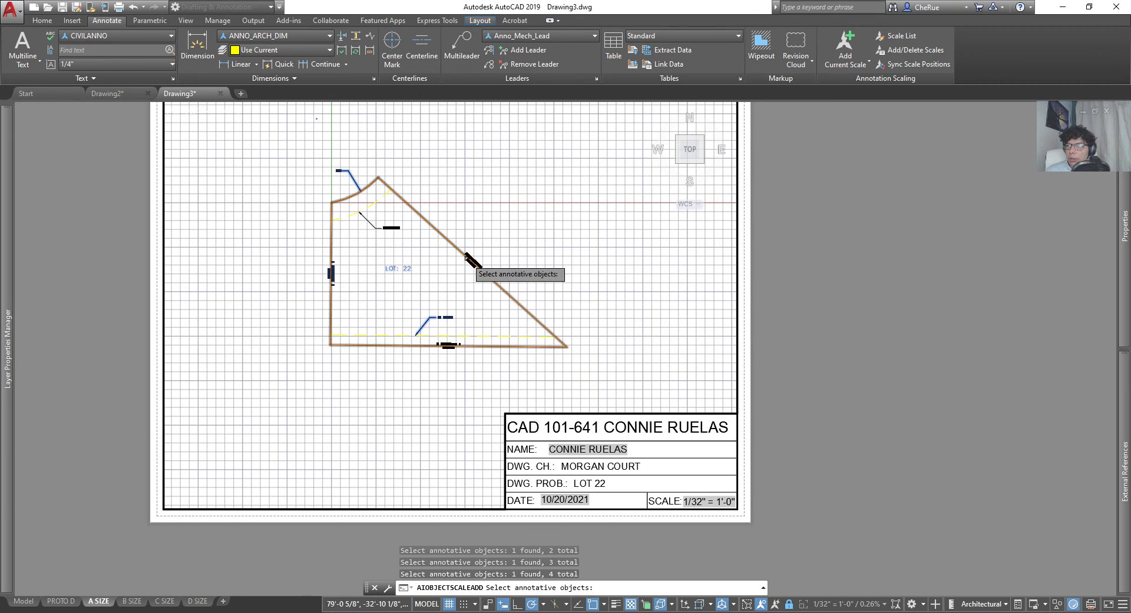
{"action": "left_click", "coordinate": [409, 171]}
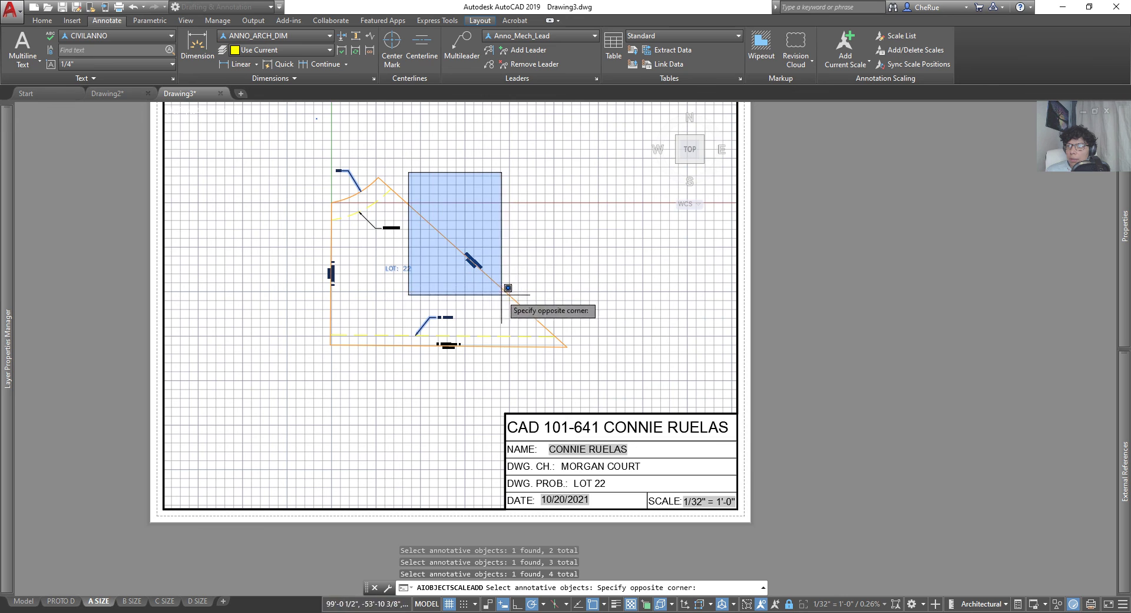
{"action": "left_click", "coordinate": [567, 378]}
{"action": "left_click", "coordinate": [243, 109]}
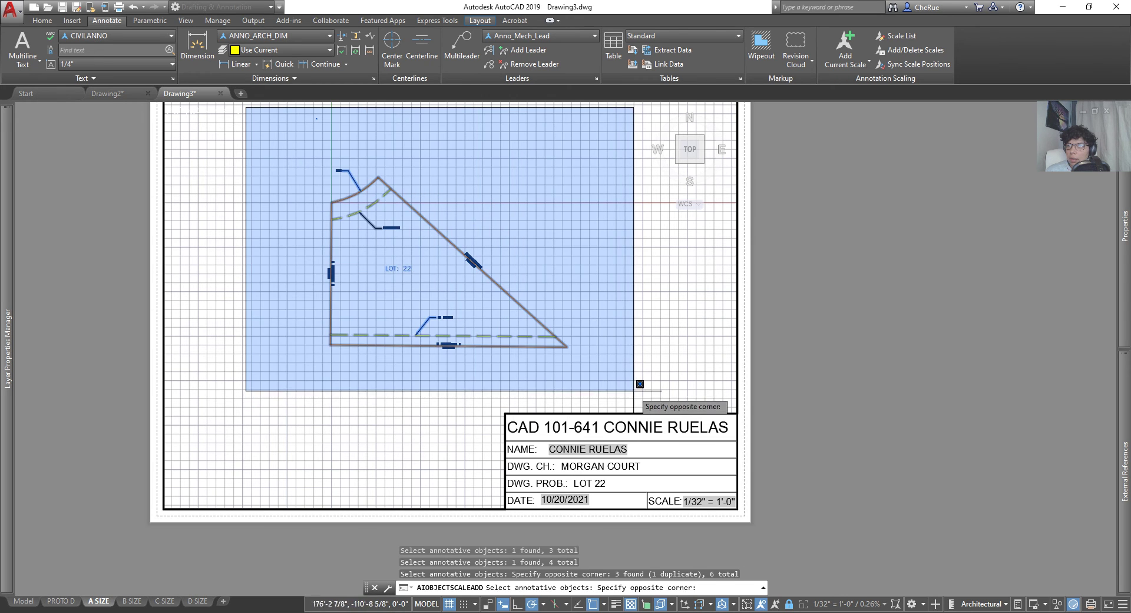
{"action": "left_click", "coordinate": [659, 413]}
{"action": "key", "text": "Return"}
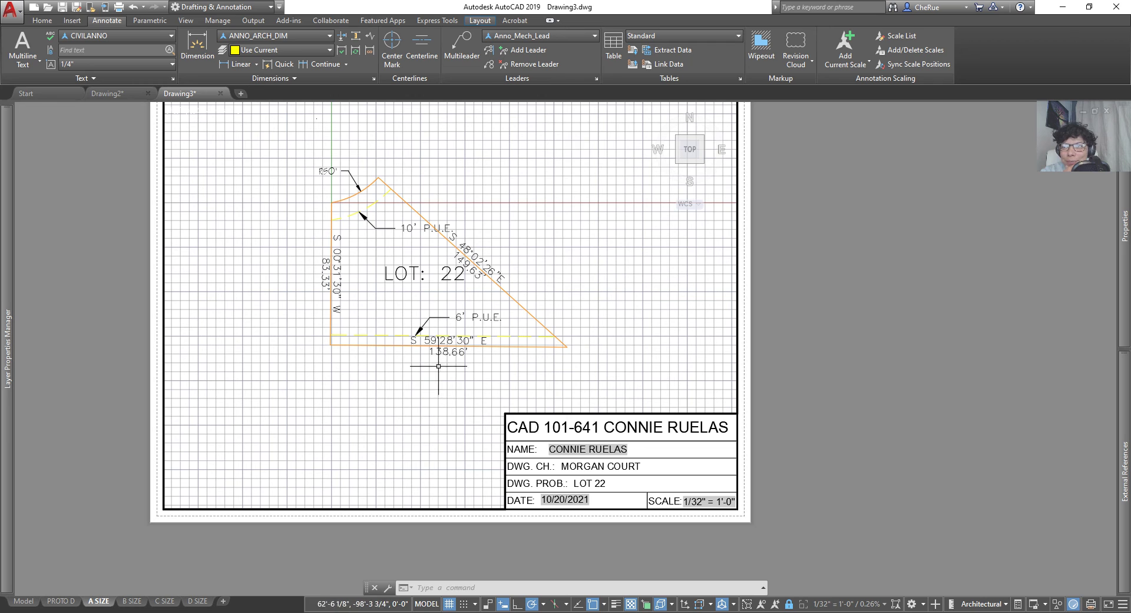
In the B SIZE layout's viewport, add the current 1" = 20'-0" annotation scale to the lot's labels and leaders.
{"action": "left_click", "coordinate": [140, 601]}
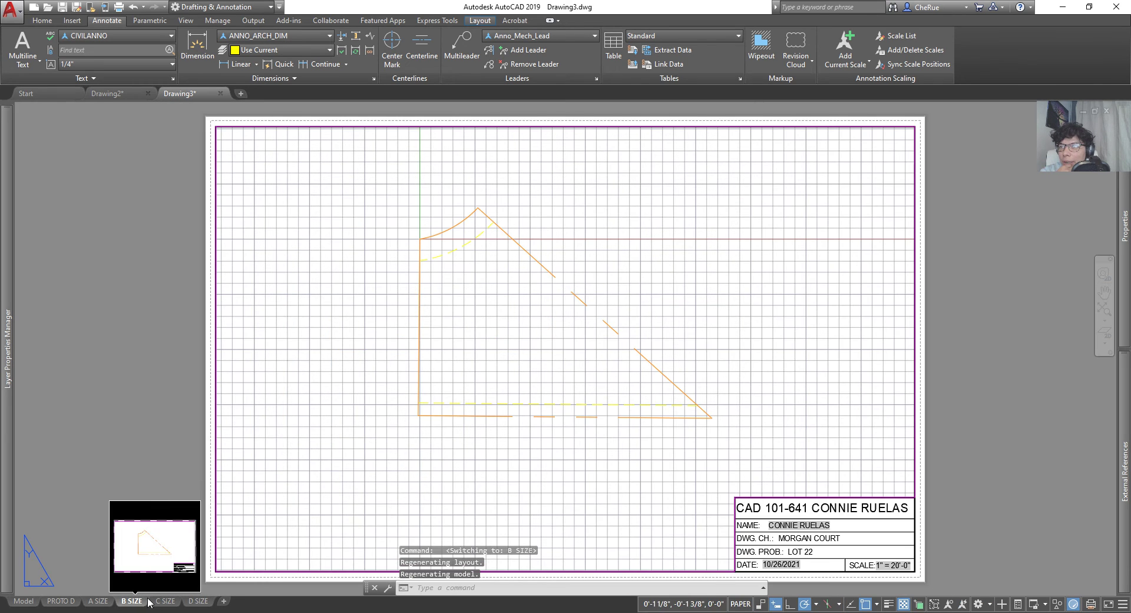
{"action": "double_click", "coordinate": [375, 262]}
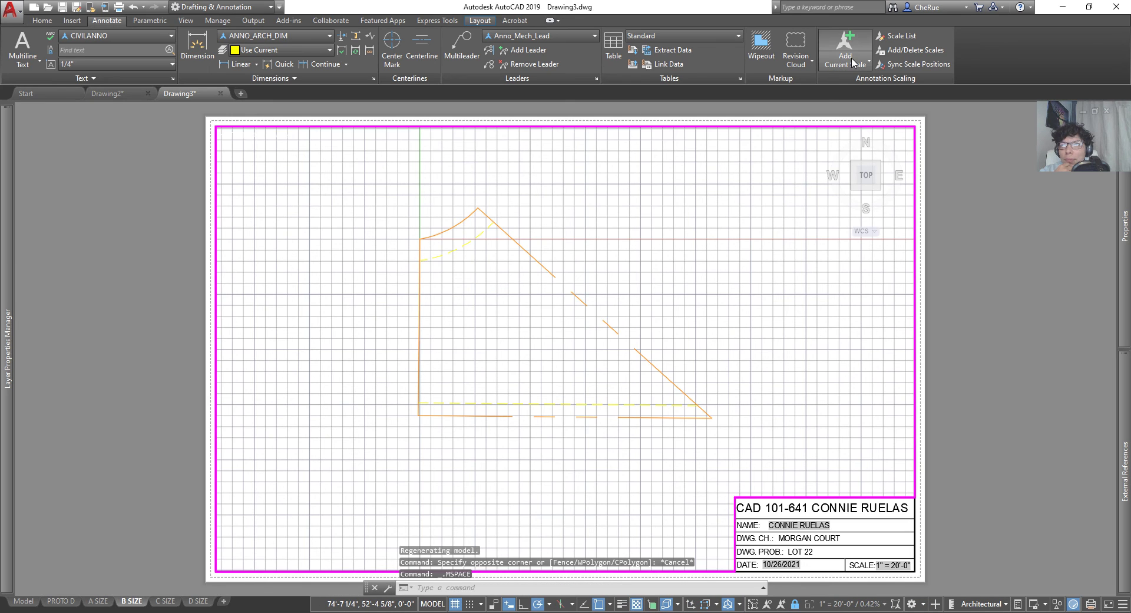
{"action": "left_click", "coordinate": [853, 62]}
{"action": "left_click", "coordinate": [319, 150]}
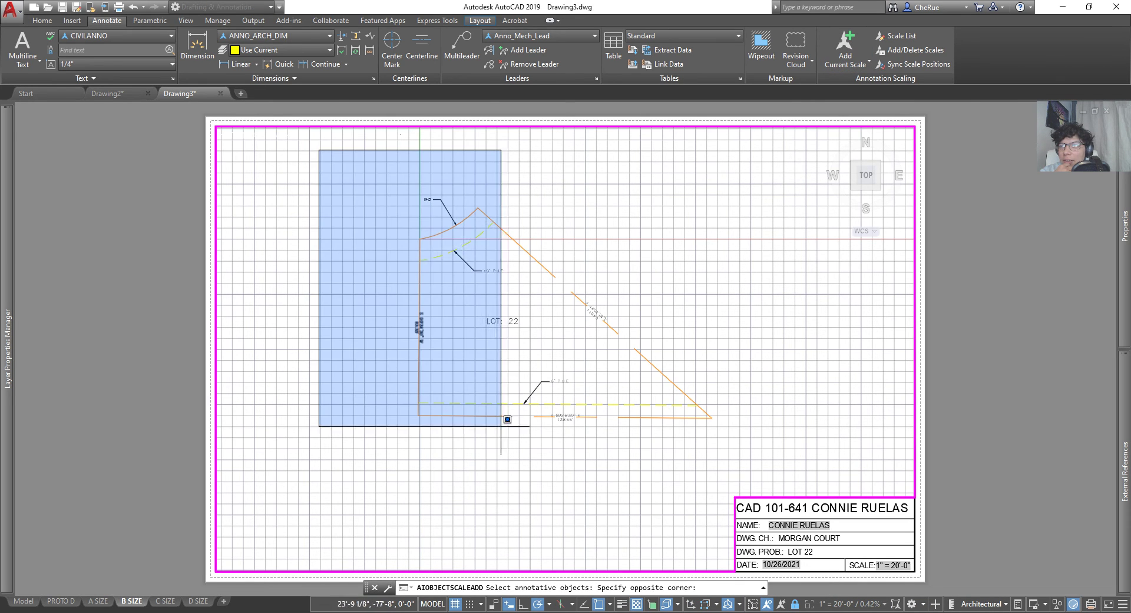
{"action": "left_click", "coordinate": [784, 496]}
{"action": "key", "text": "Return"}
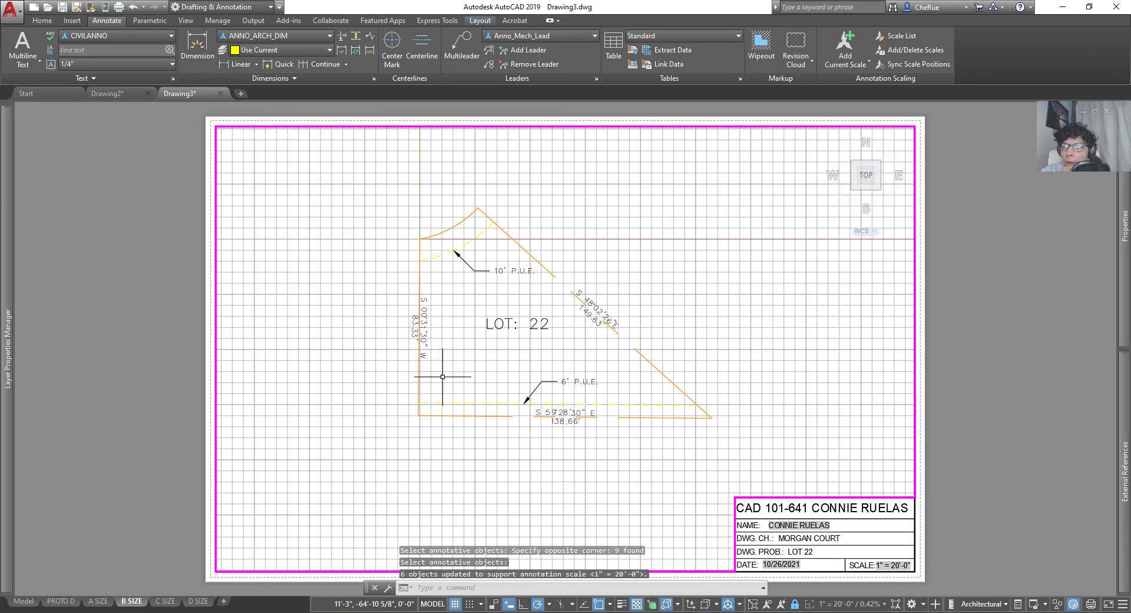
Open the C SIZE layout, check its plot preview and close the plot settings.
{"action": "left_click", "coordinate": [170, 601]}
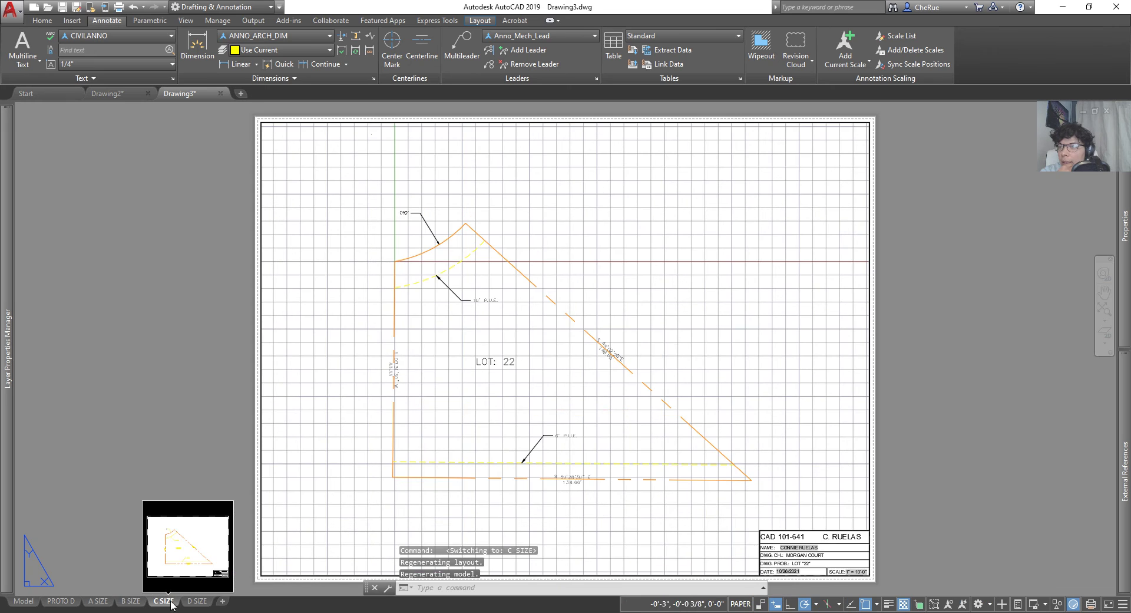
{"action": "scroll", "coordinate": [610, 419], "scroll_direction": "up", "scroll_amount": 2}
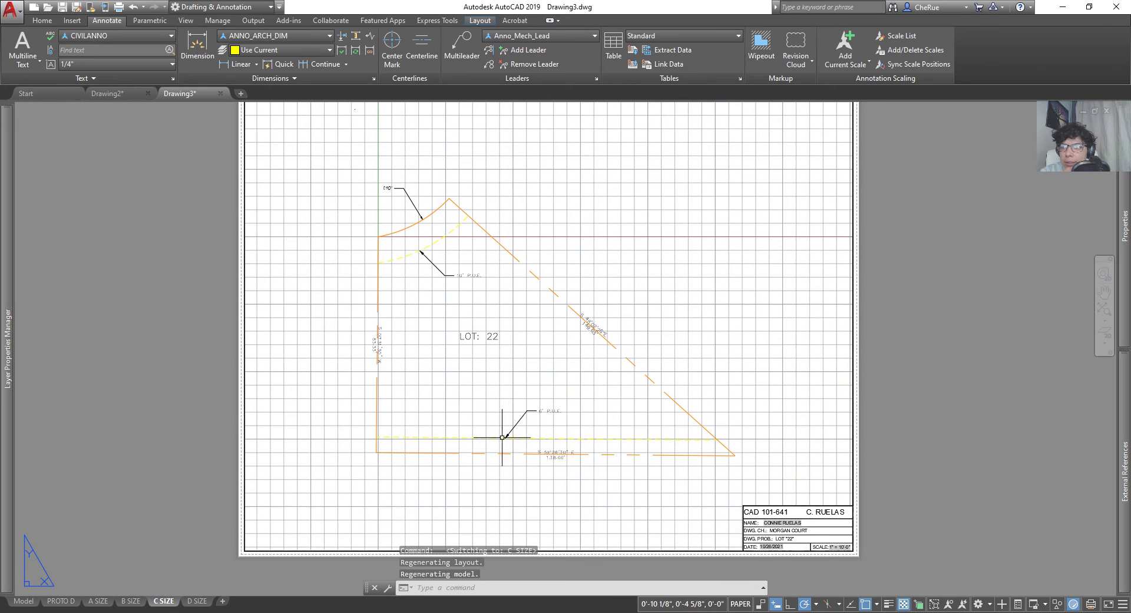
{"action": "scroll", "coordinate": [507, 429], "scroll_direction": "up", "scroll_amount": 3}
{"action": "scroll", "coordinate": [577, 398], "scroll_direction": "down", "scroll_amount": 3}
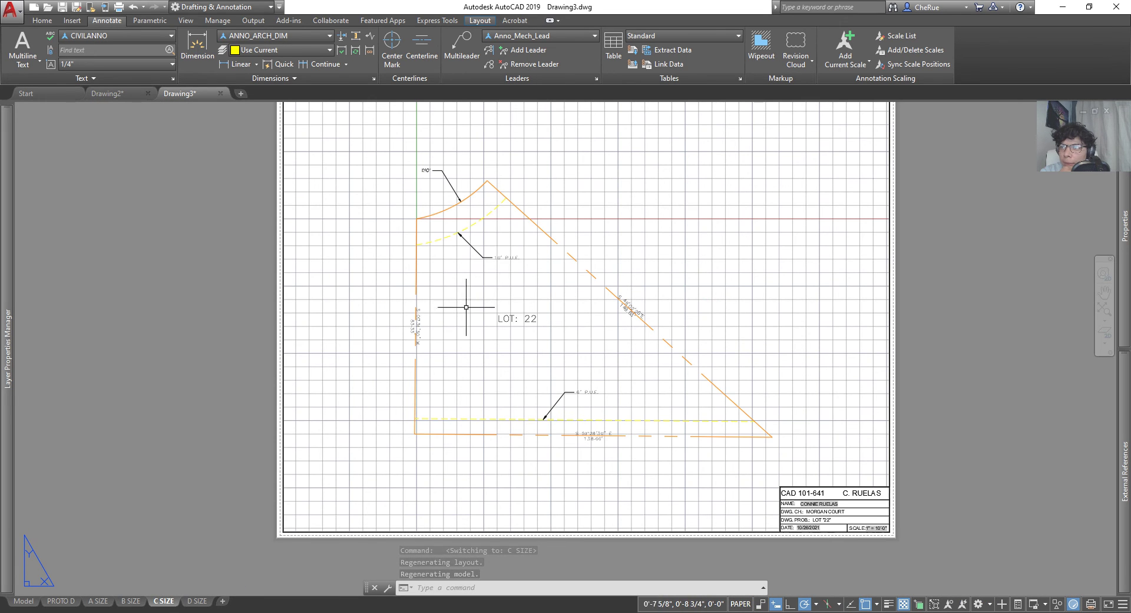
{"action": "middle_click_drag", "start_coordinate": [772, 491], "coordinate": [597, 517]}
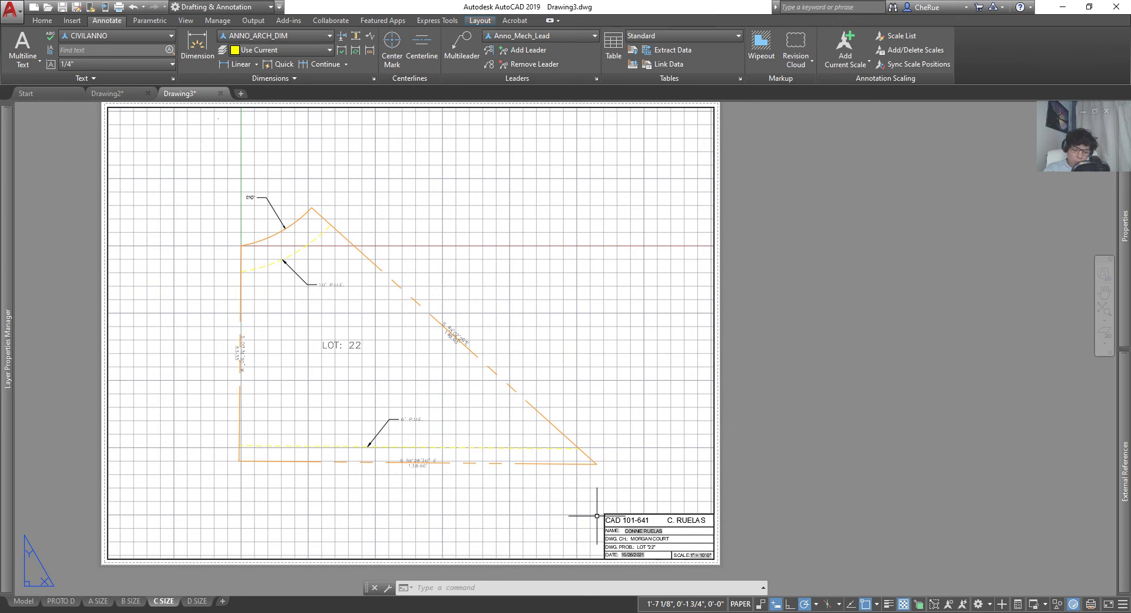
{"action": "type", "text": "plot"}
{"action": "key", "text": "Return"}
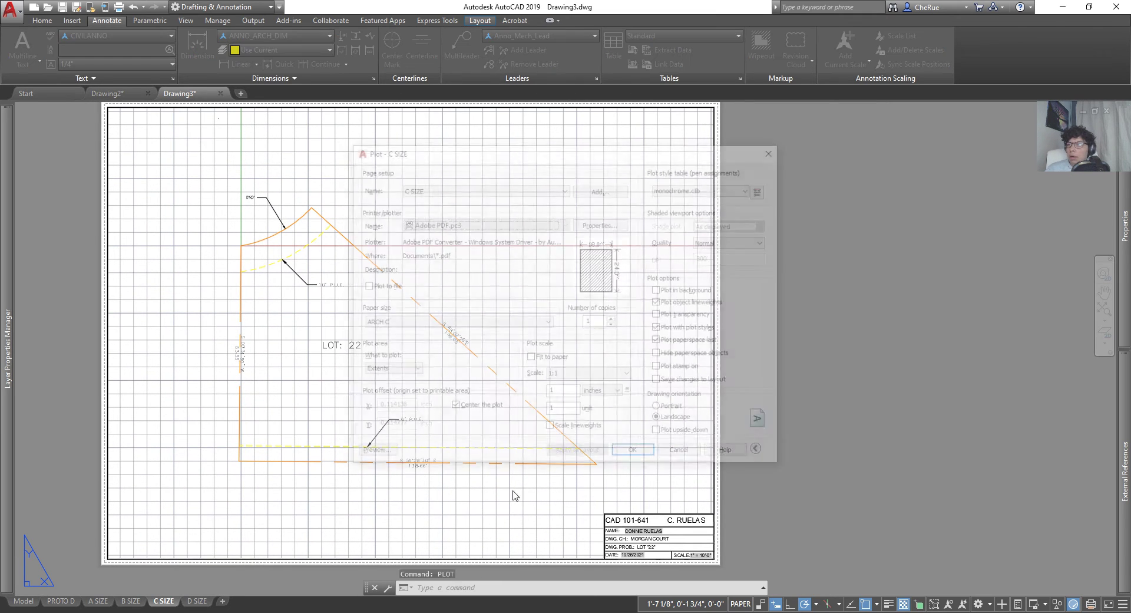
{"action": "left_click", "coordinate": [370, 455]}
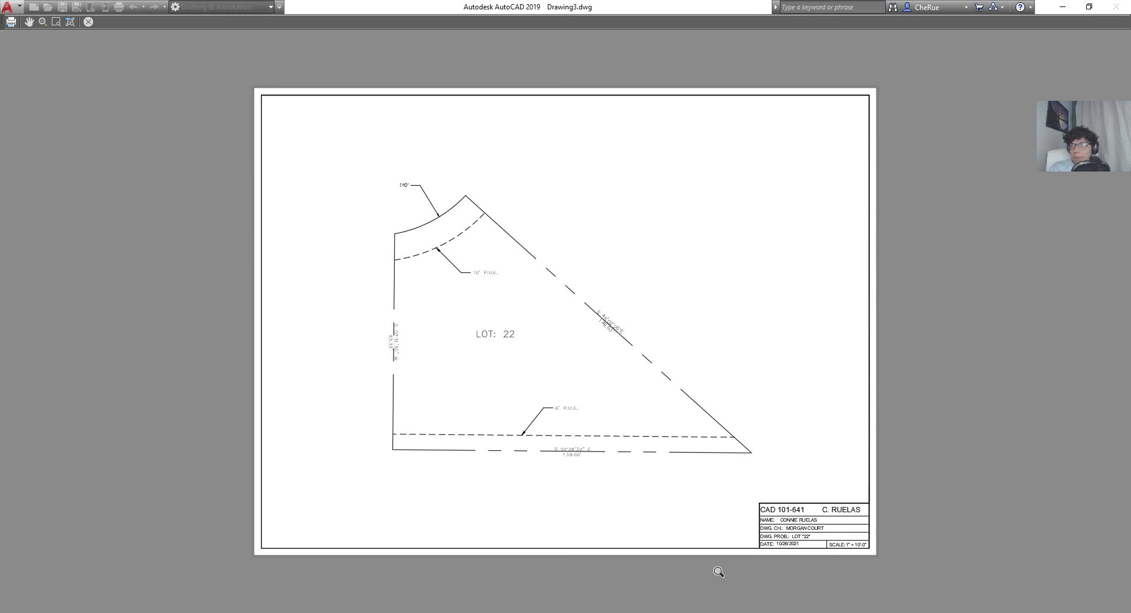
{"action": "key", "text": "Escape"}
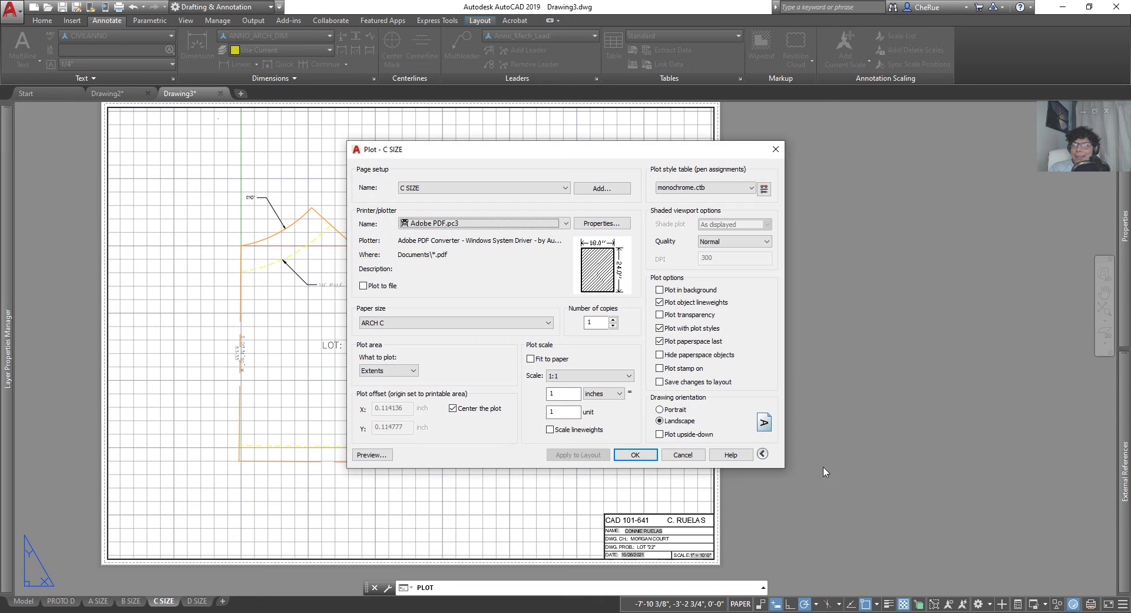
{"action": "left_click", "coordinate": [632, 449]}
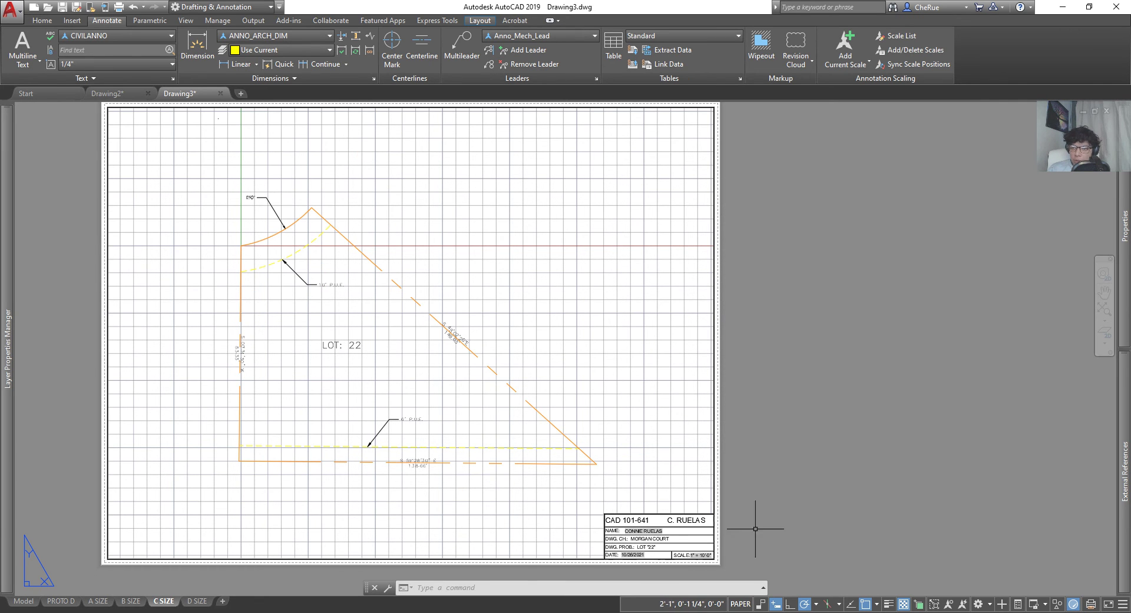
Start a batch plot to PDF and remove the Model and PROTO D sheets, keeping the AutoCAD PDF (General Documentation) preset.
{"action": "type", "text": "BAth"}
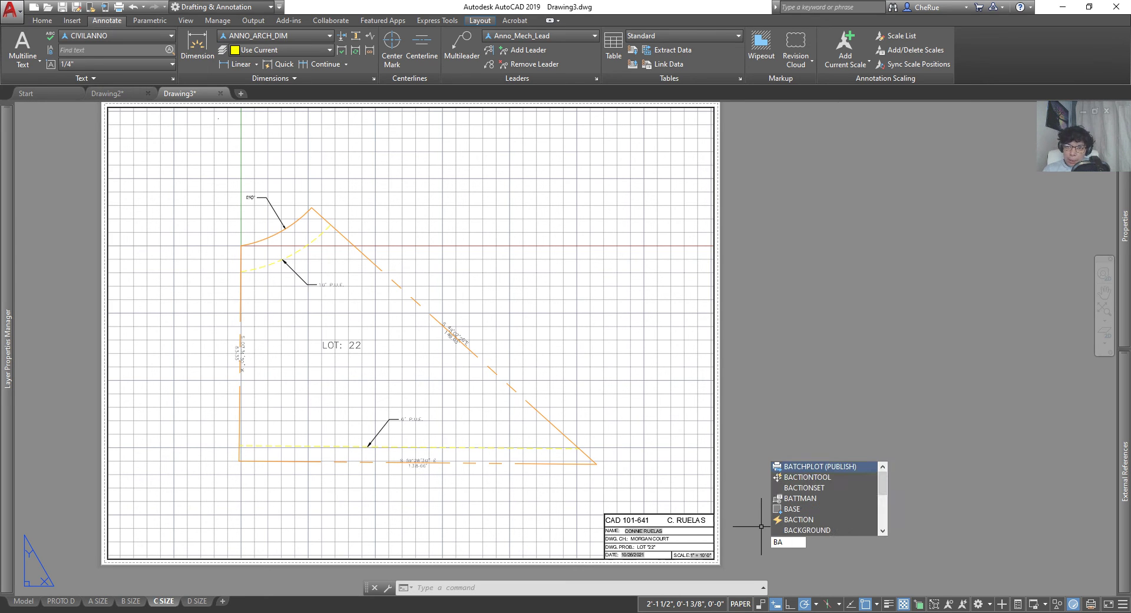
{"action": "left_click", "coordinate": [820, 465]}
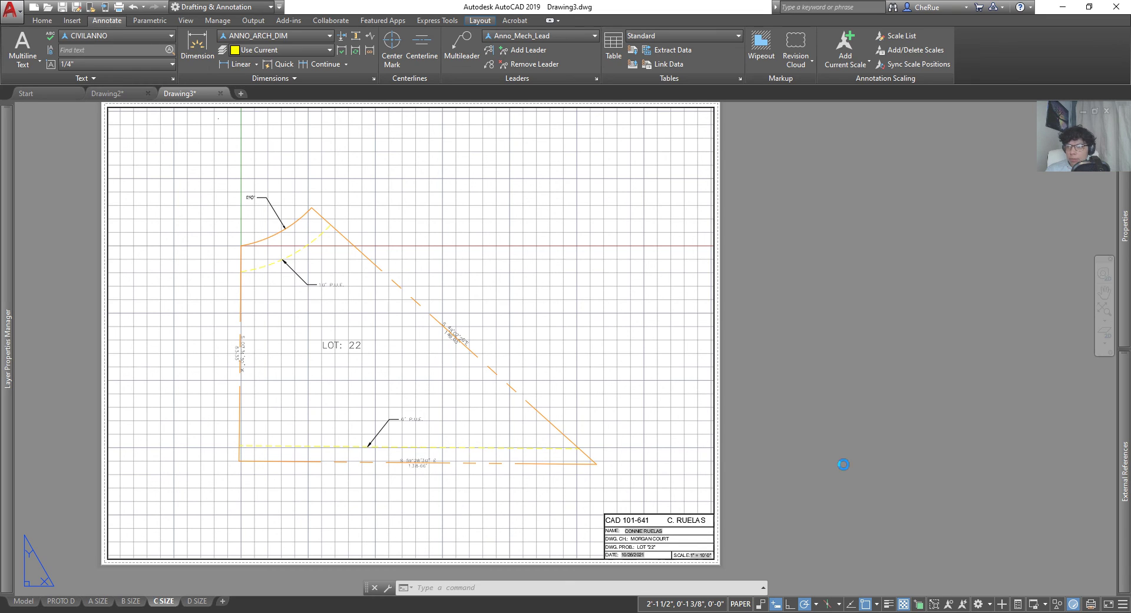
{"action": "left_click_drag", "start_coordinate": [399, 266], "coordinate": [394, 273]}
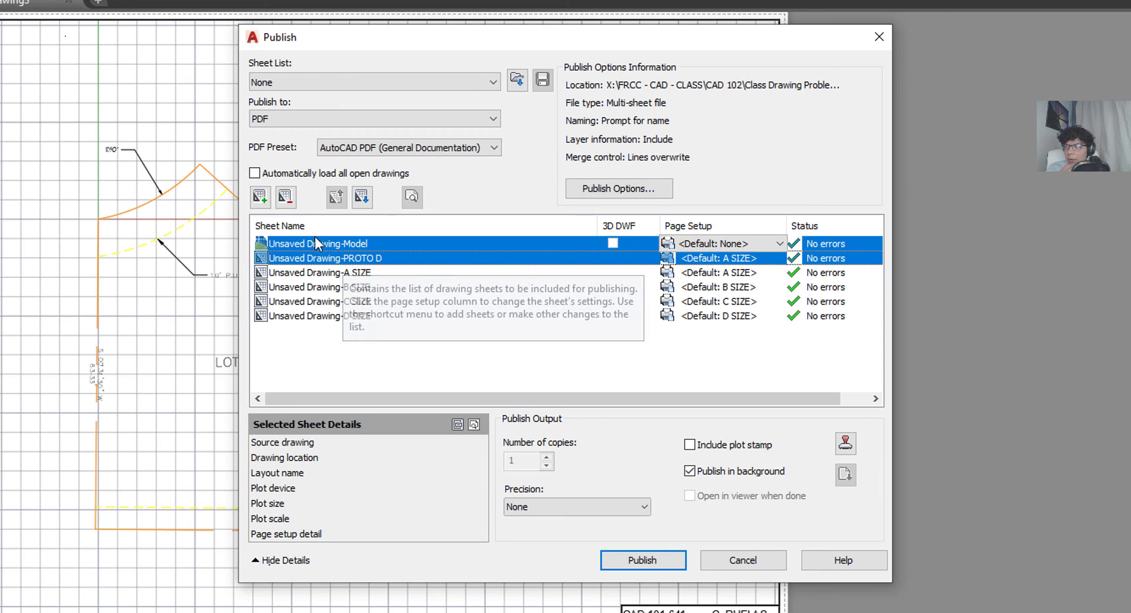
{"action": "left_click", "coordinate": [286, 197]}
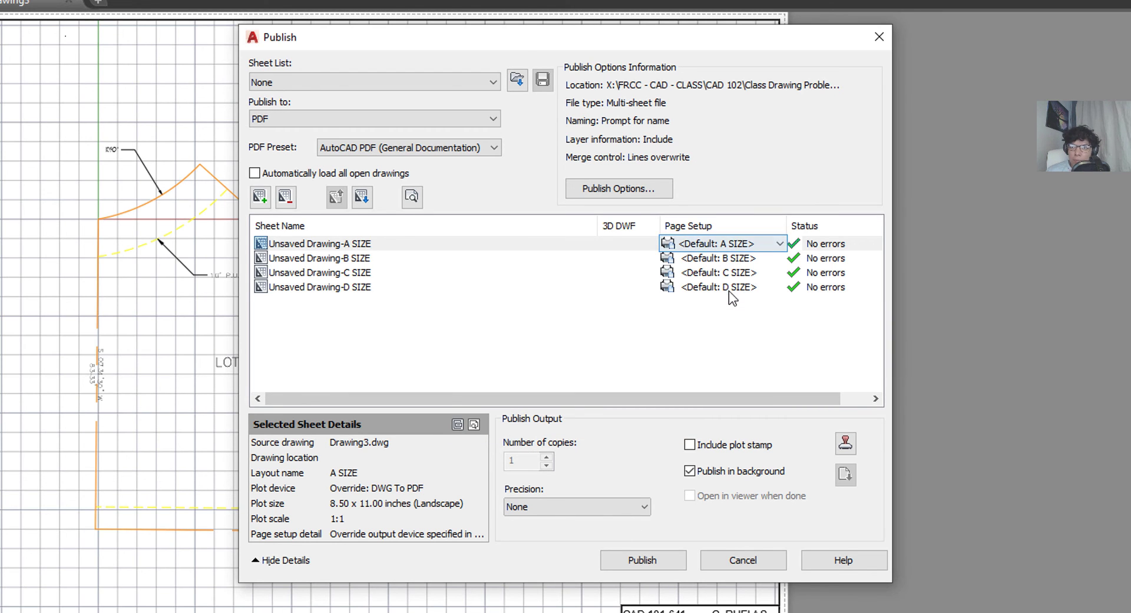
{"action": "left_click", "coordinate": [421, 146]}
{"action": "left_click", "coordinate": [421, 146]}
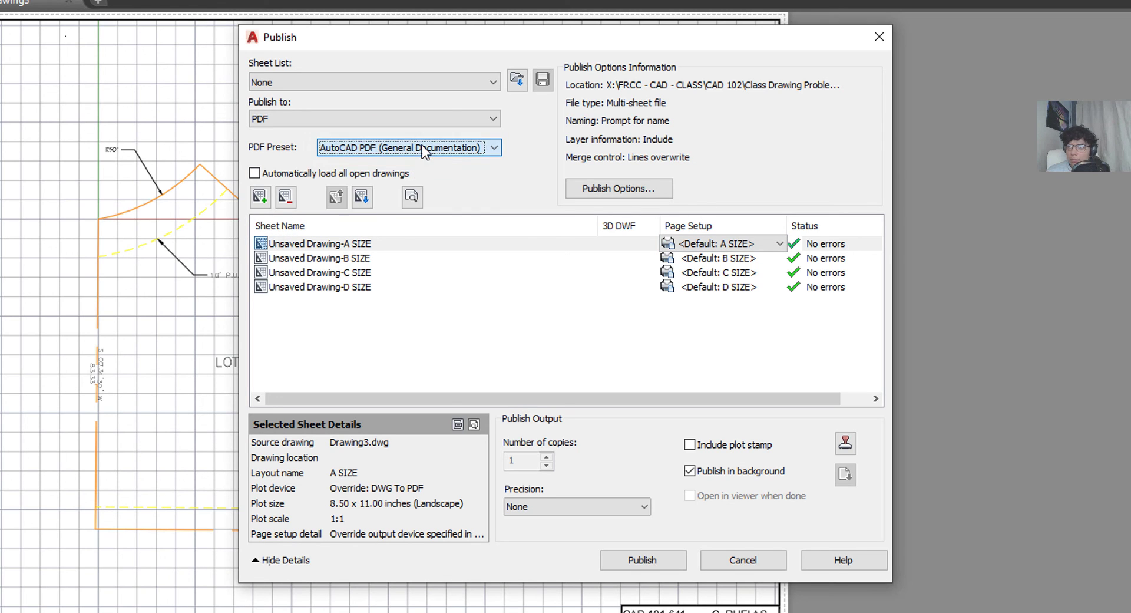
Publish the listed sheets to a PDF in Class Drawing Problems, named with the author's surname followed by _D2_MORGAN COURT_22.
{"action": "left_click", "coordinate": [665, 563]}
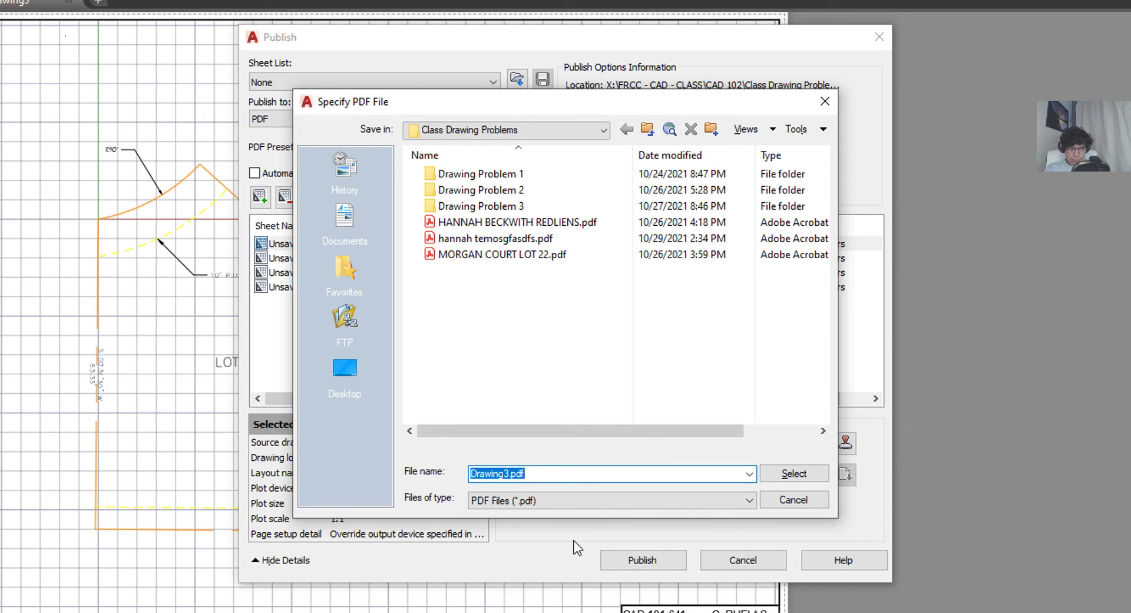
{"action": "type", "text": "D2"}
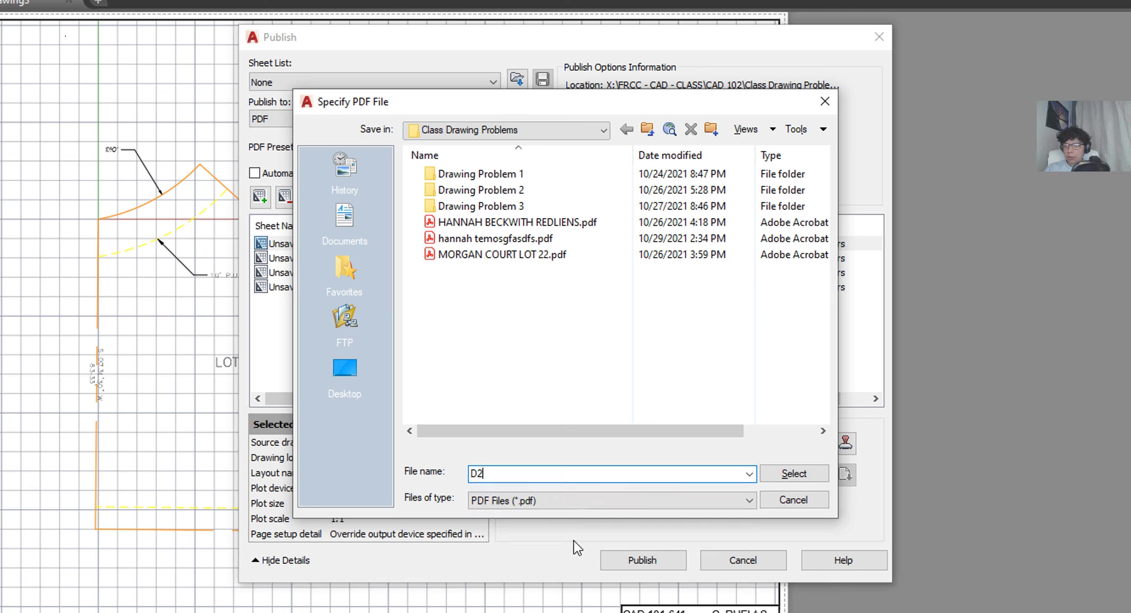
{"action": "type", "text": " MORGAN COURT"}
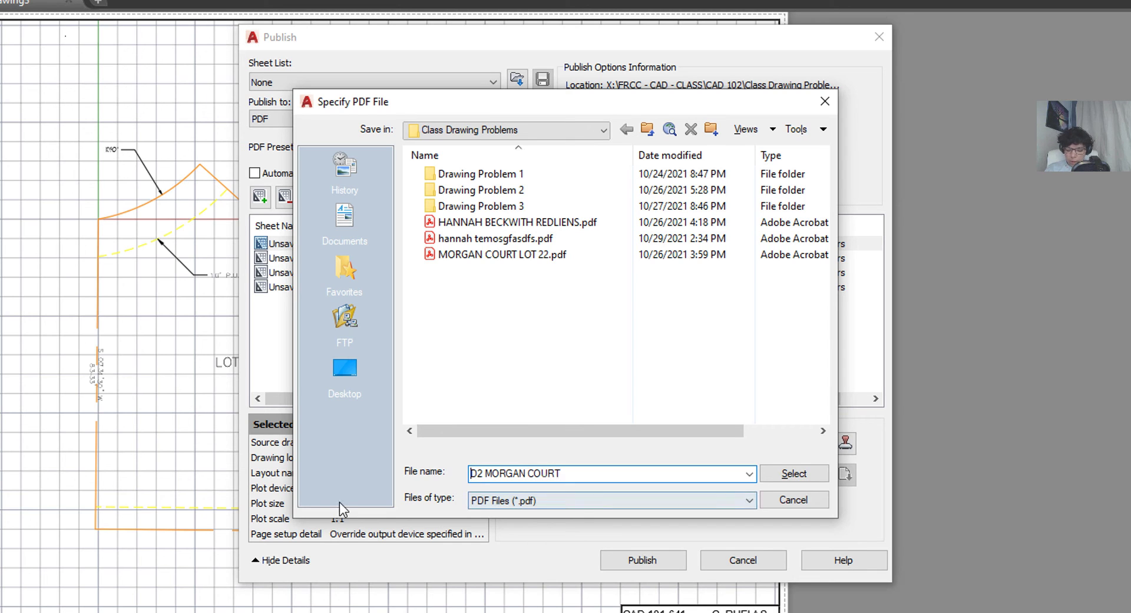
{"action": "key", "text": "Home"}
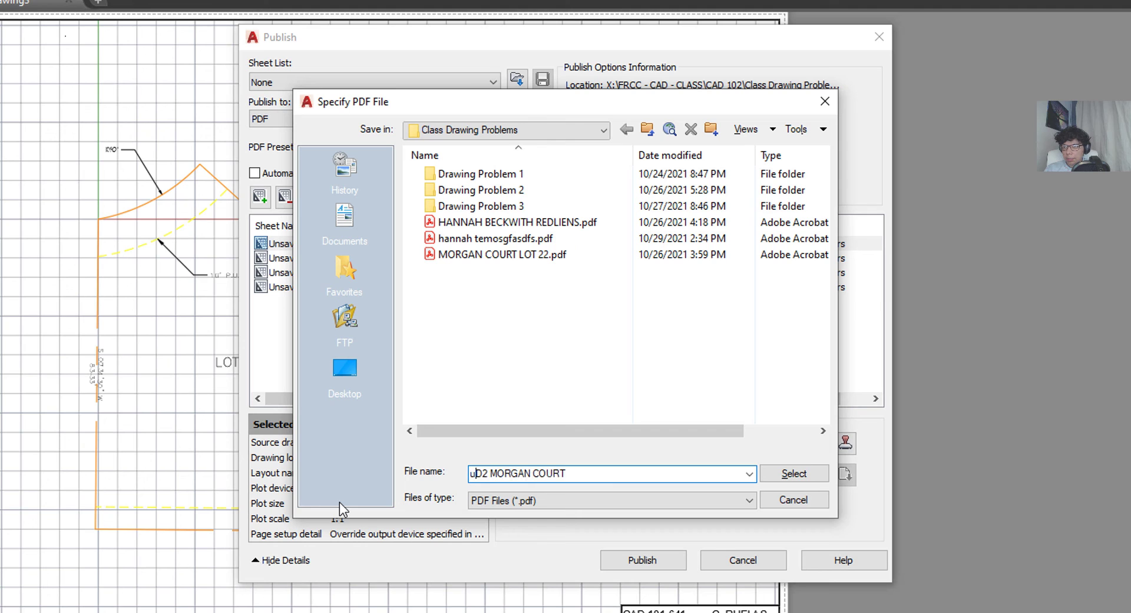
{"action": "type", "text": "RUELAS"}
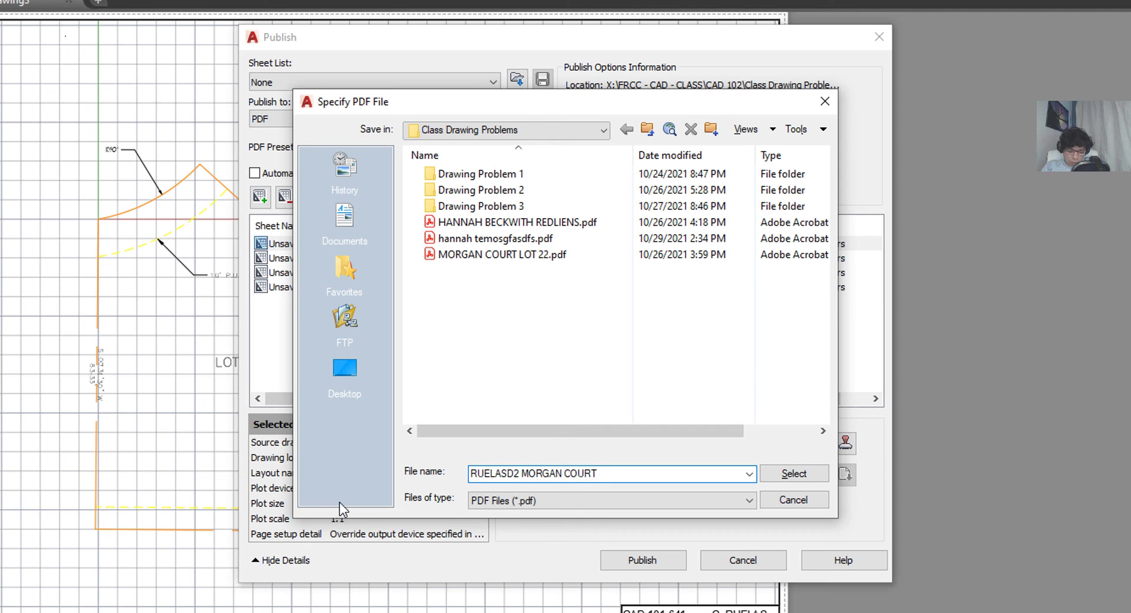
{"action": "type", "text": "_"}
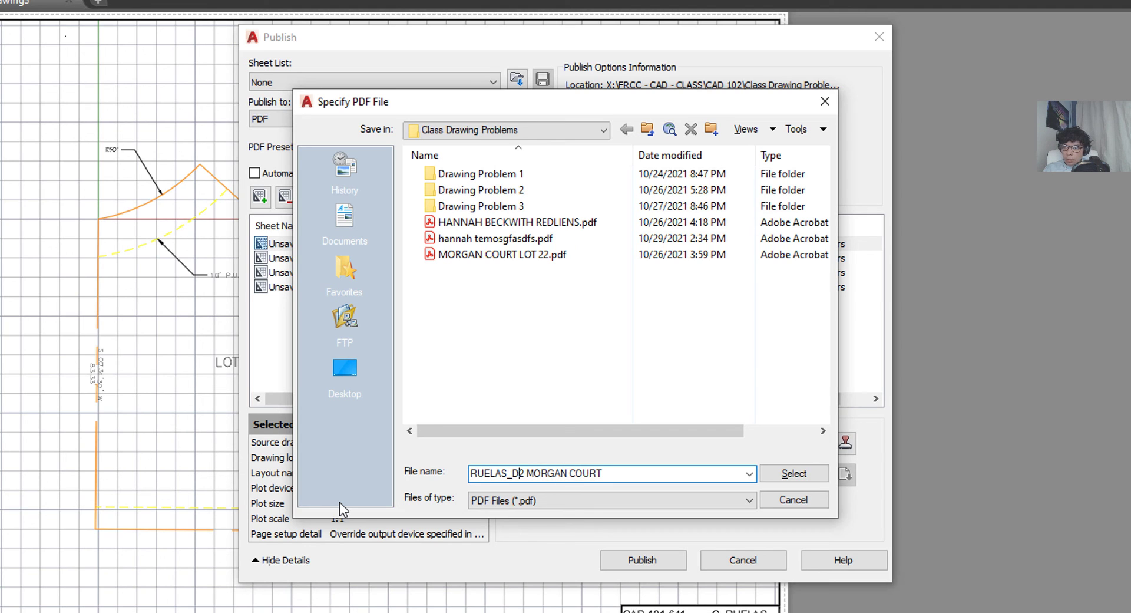
{"action": "key", "text": "BackSpace"}
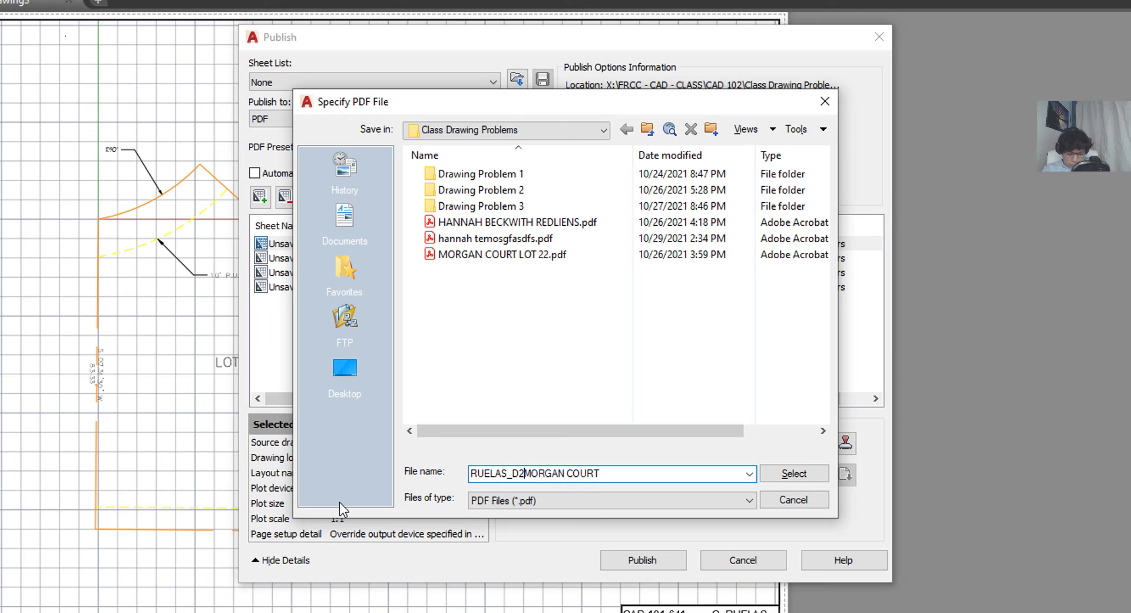
{"action": "type", "text": "_"}
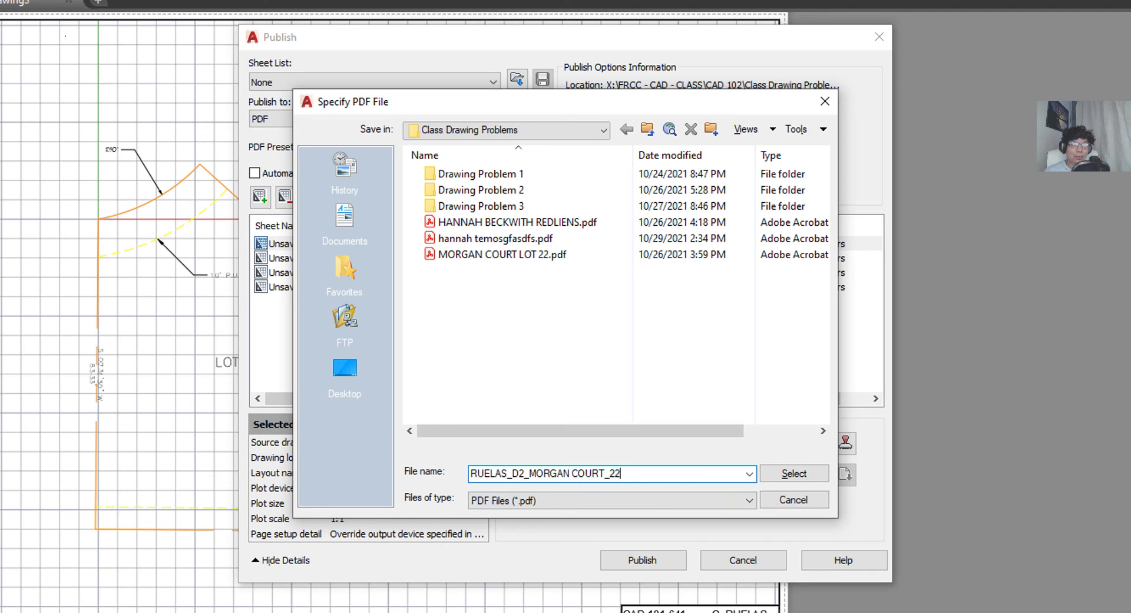
{"action": "left_click", "coordinate": [794, 474]}
{"action": "left_click", "coordinate": [666, 322]}
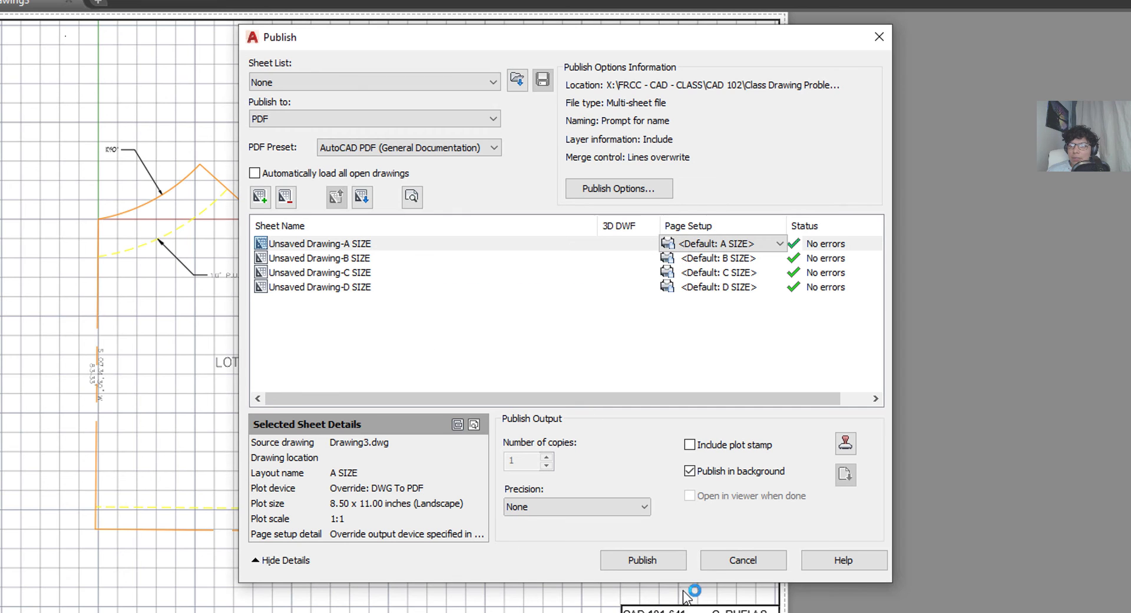
Switch to Adobe Acrobat and compare the lot drawing and title block scales on the A to D size sheets of MORGAN COURT LOT 22.pdf.
{"action": "left_click", "coordinate": [648, 548]}
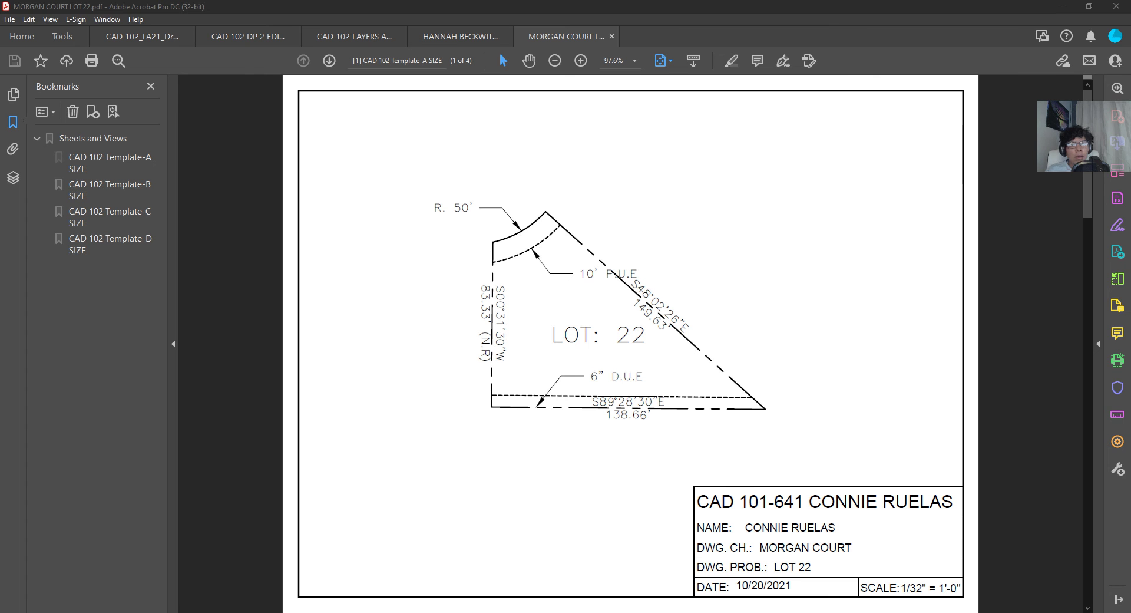
{"action": "scroll", "coordinate": [576, 594], "scroll_direction": "down", "scroll_amount": 2}
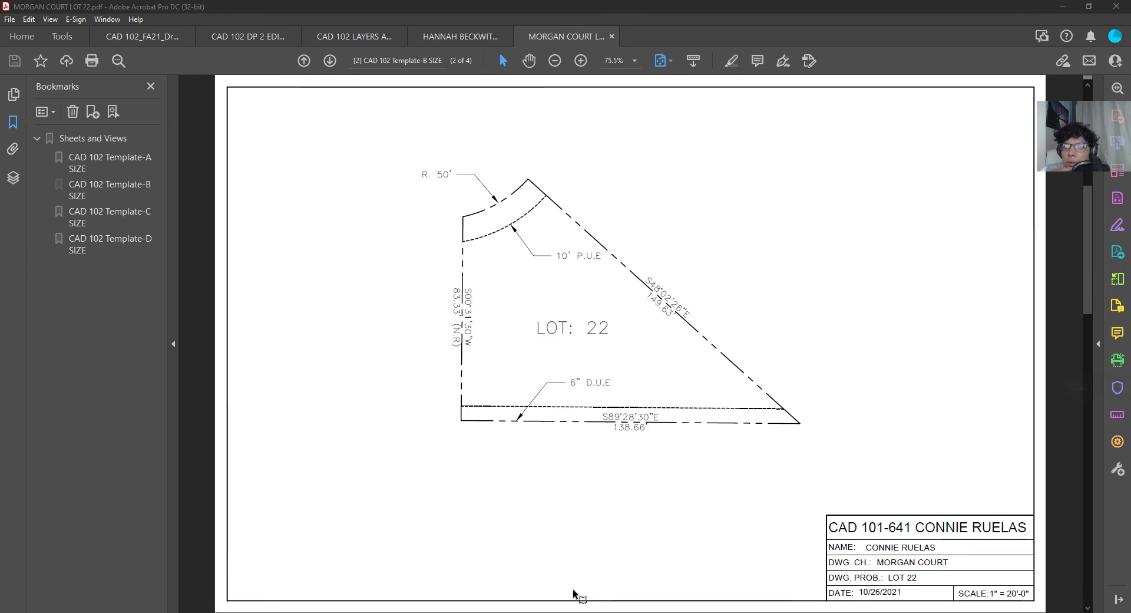
{"action": "scroll", "coordinate": [541, 398], "scroll_direction": "up", "scroll_amount": 2}
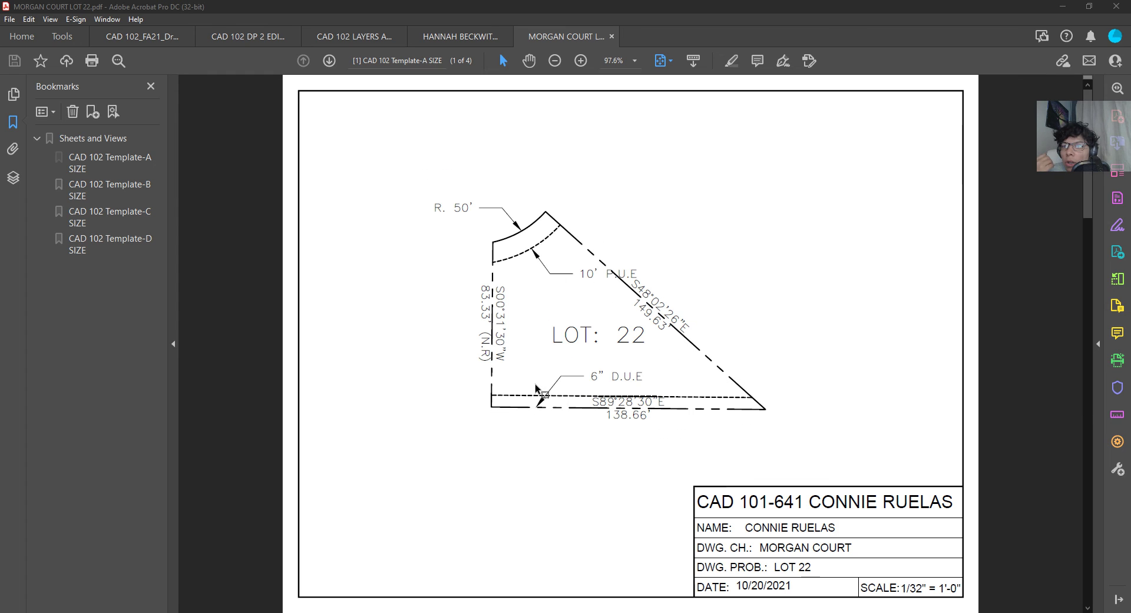
{"action": "scroll", "coordinate": [536, 386], "scroll_direction": "down", "scroll_amount": 1}
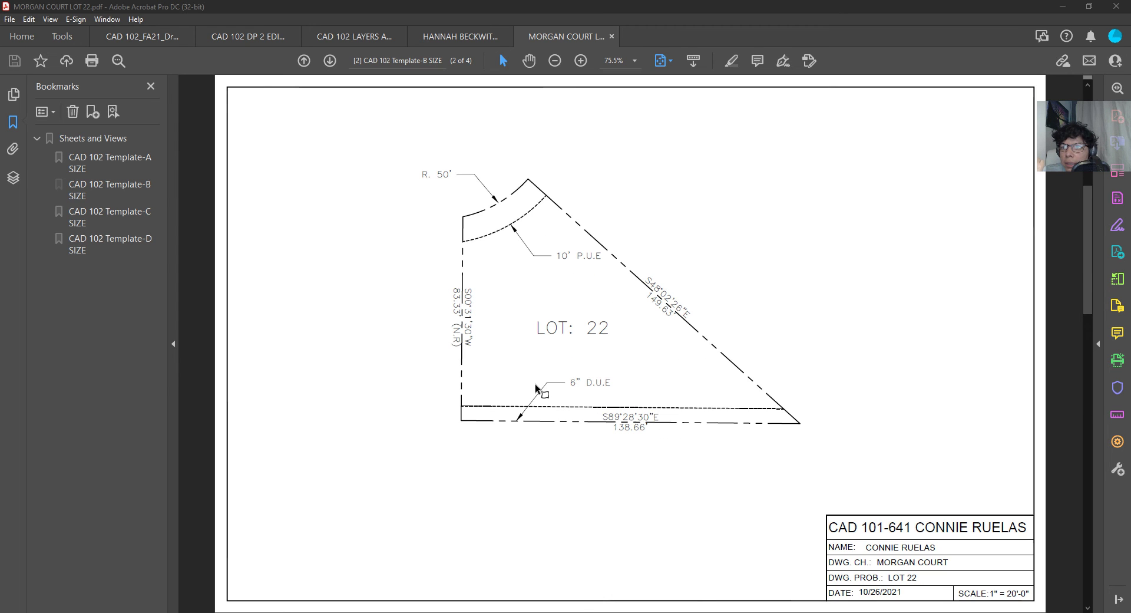
{"action": "scroll", "coordinate": [536, 388], "scroll_direction": "down", "scroll_amount": 1}
{"action": "scroll", "coordinate": [536, 387], "scroll_direction": "down", "scroll_amount": 1}
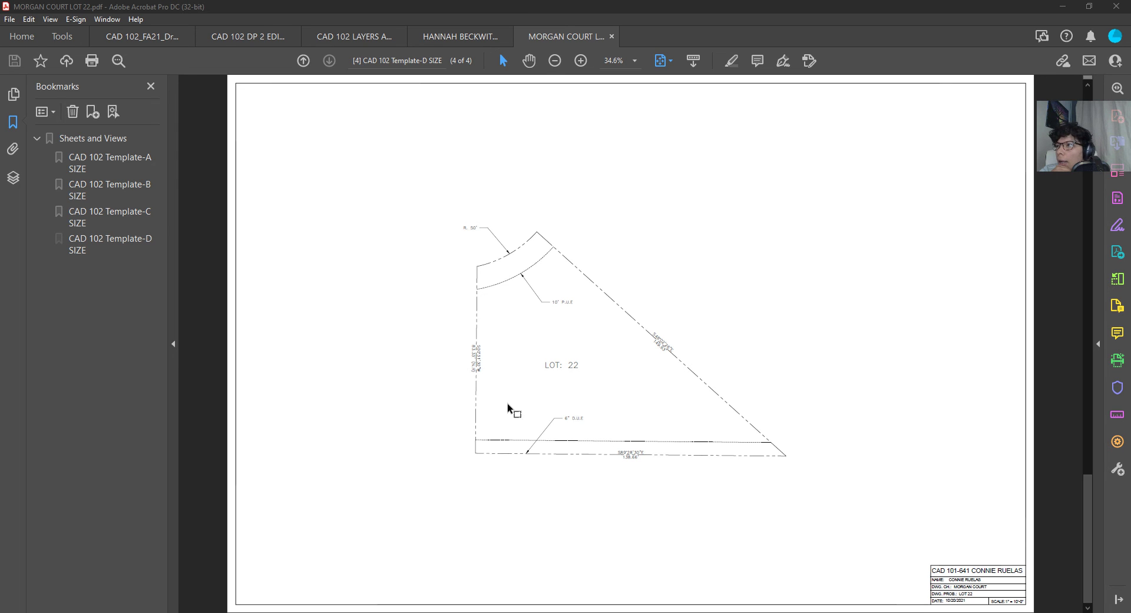
{"action": "scroll", "coordinate": [507, 403], "scroll_direction": "up", "scroll_amount": 3}
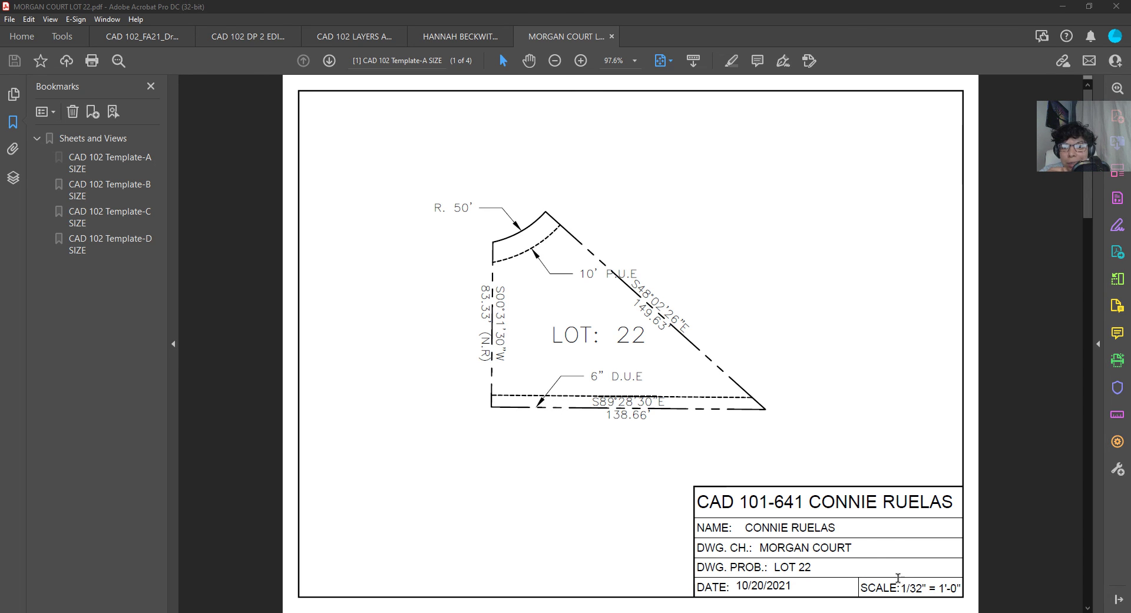
{"action": "scroll", "coordinate": [898, 577], "scroll_direction": "down", "scroll_amount": 3}
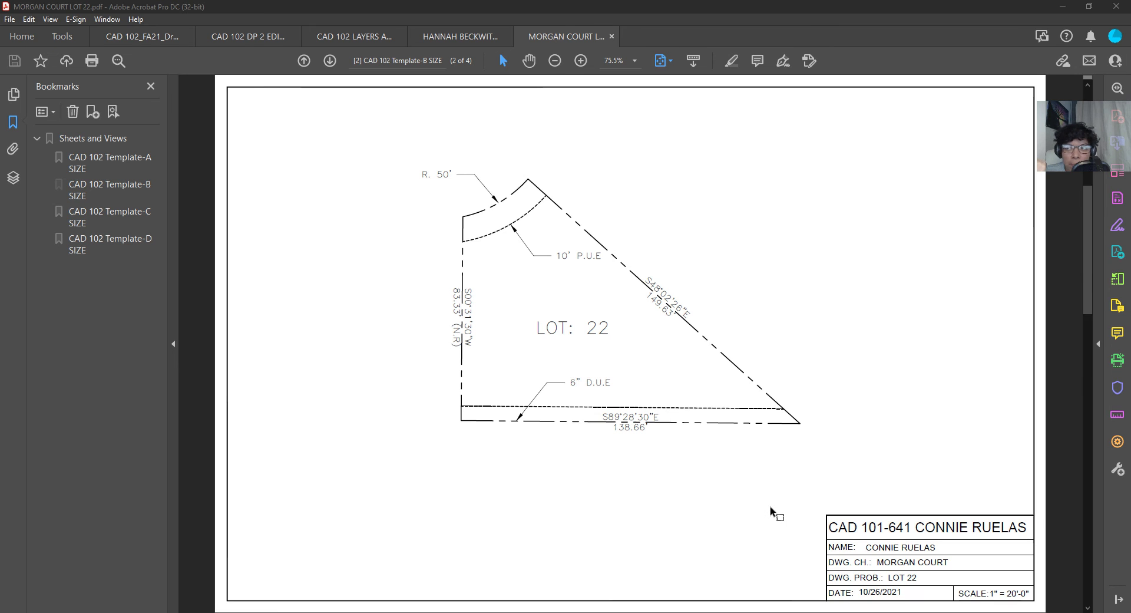
{"action": "scroll", "coordinate": [770, 507], "scroll_direction": "down", "scroll_amount": 3}
{"action": "scroll", "coordinate": [770, 508], "scroll_direction": "down", "scroll_amount": 3}
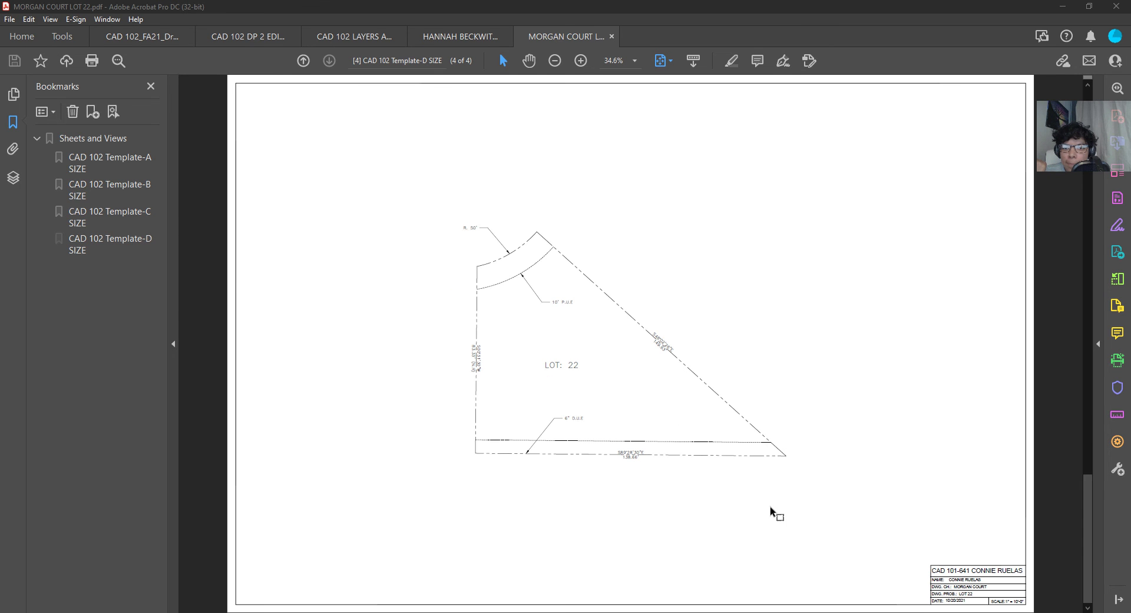
{"action": "key", "text": "Home"}
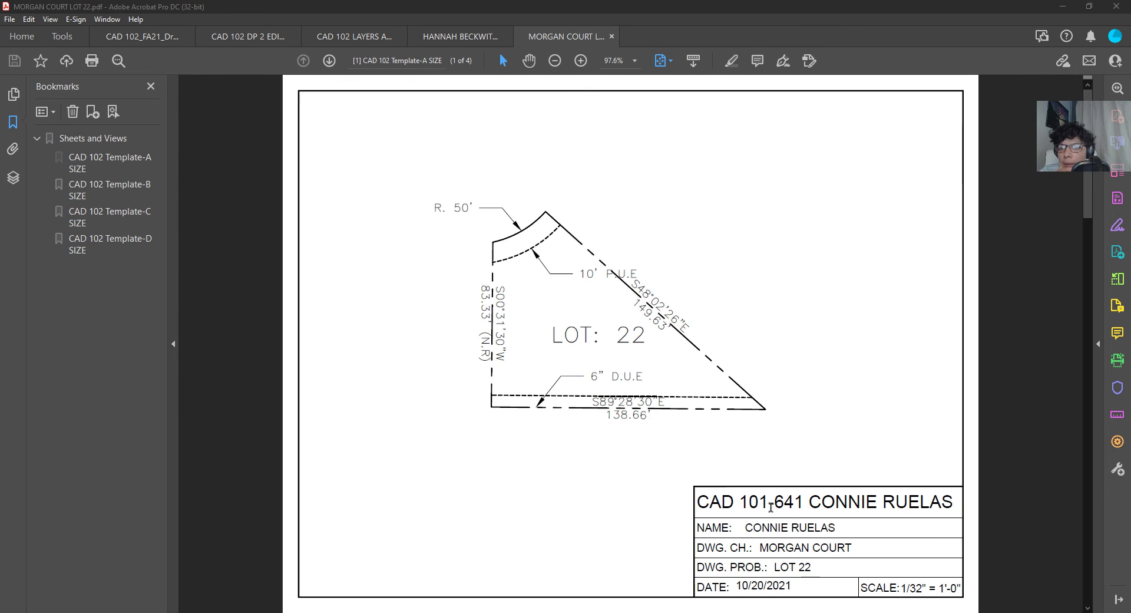
{"action": "scroll", "coordinate": [813, 479], "scroll_direction": "down", "scroll_amount": 3}
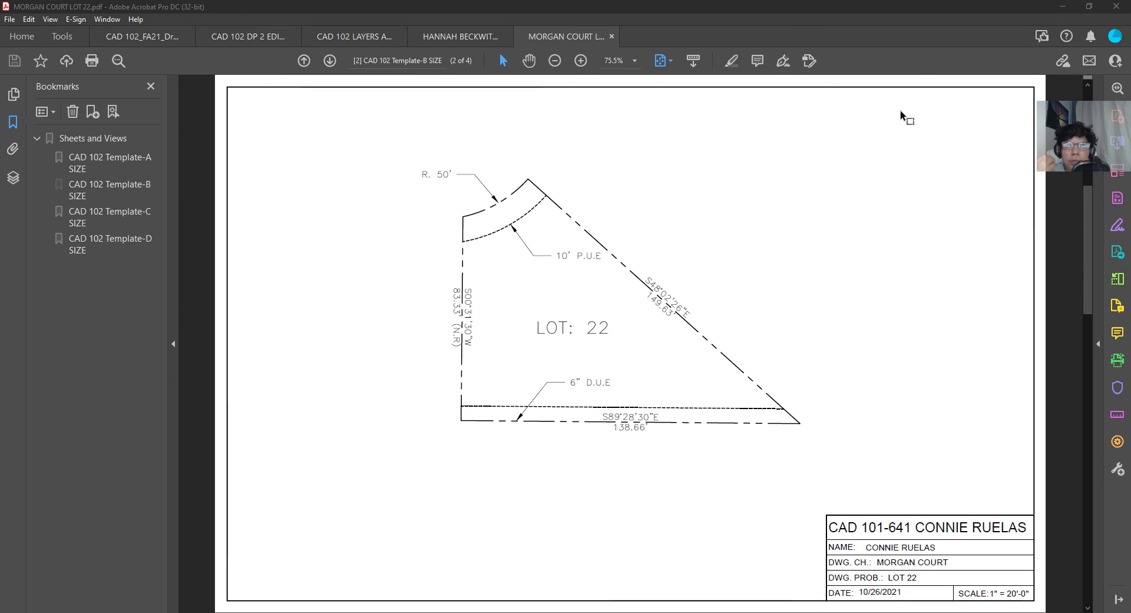
{"action": "left_click", "coordinate": [1062, 12]}
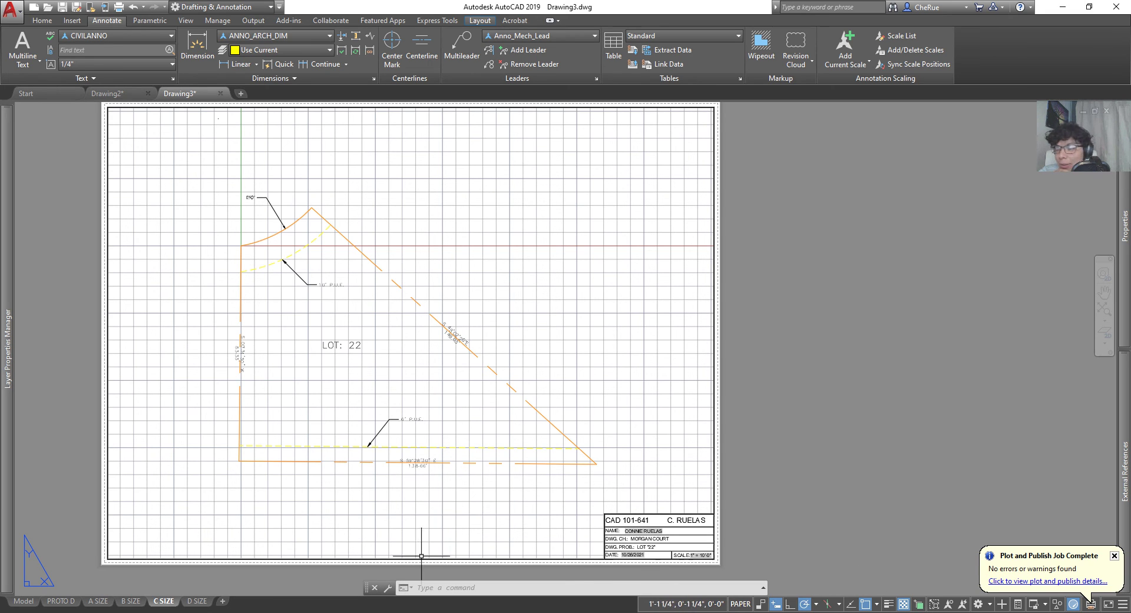
Return to AutoCAD's model space, look through the annotation scale list and open the custom scale editor.
{"action": "left_click", "coordinate": [21, 601]}
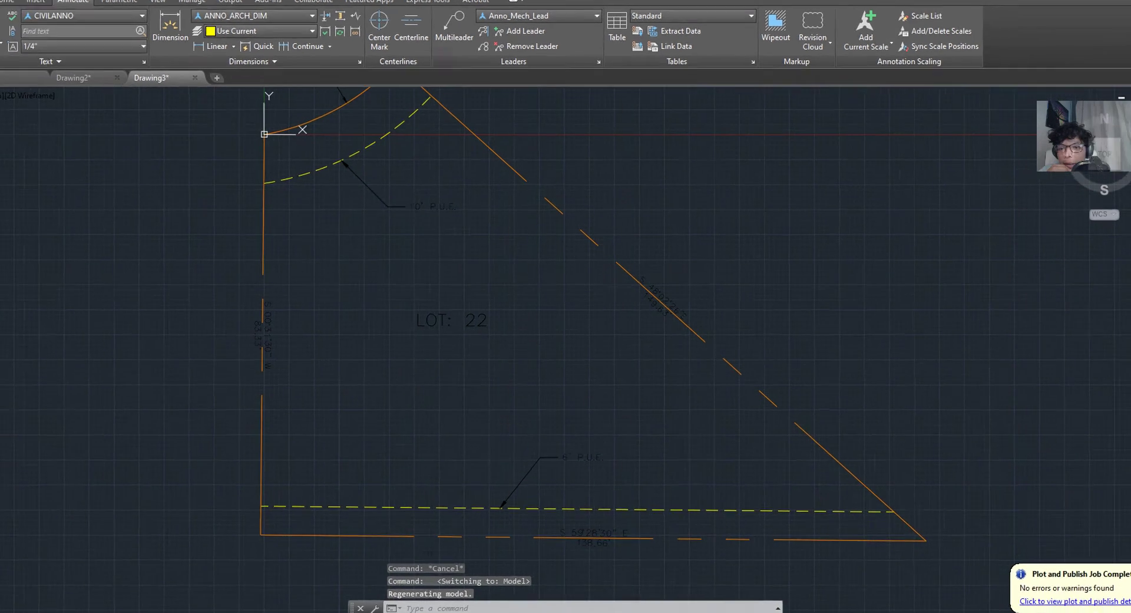
{"action": "left_click", "coordinate": [864, 604]}
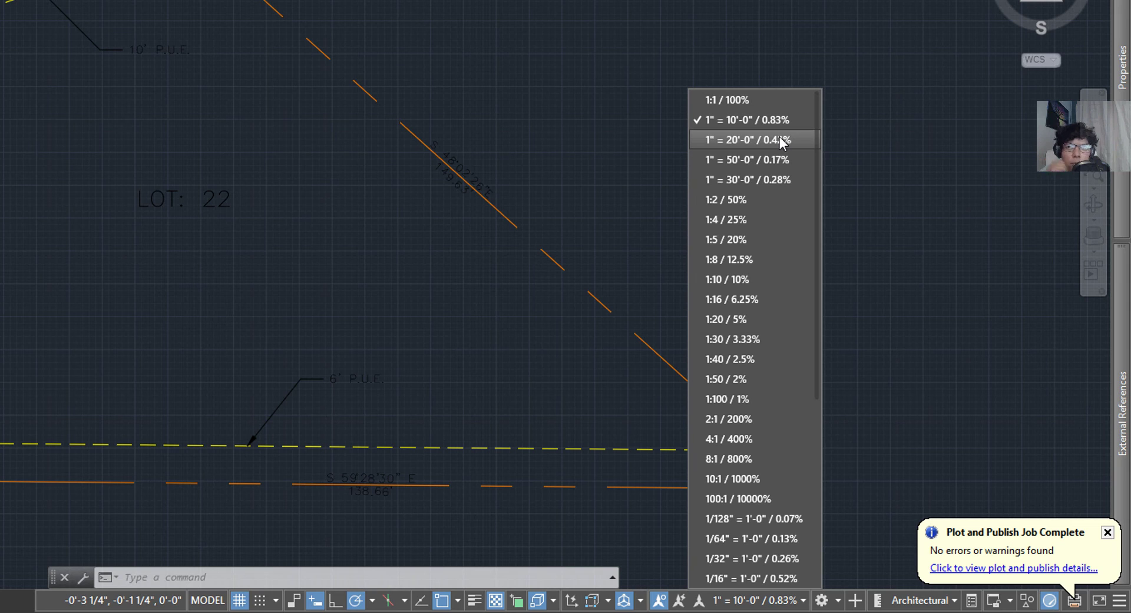
{"action": "left_click", "coordinate": [904, 437]}
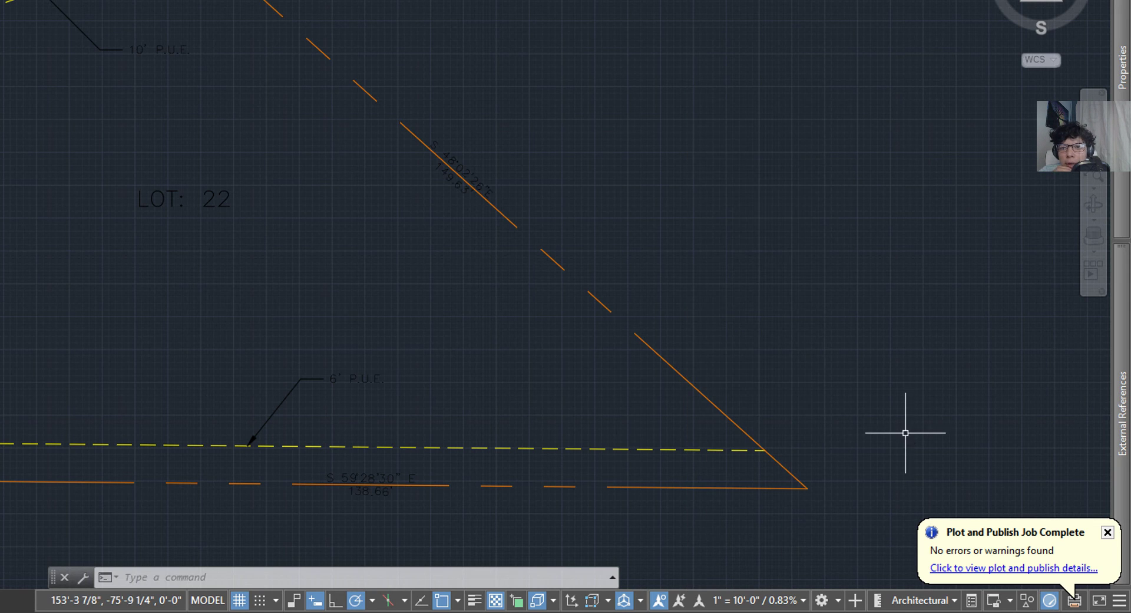
{"action": "left_click", "coordinate": [776, 602]}
{"action": "scroll", "coordinate": [767, 459], "scroll_direction": "down", "scroll_amount": 5}
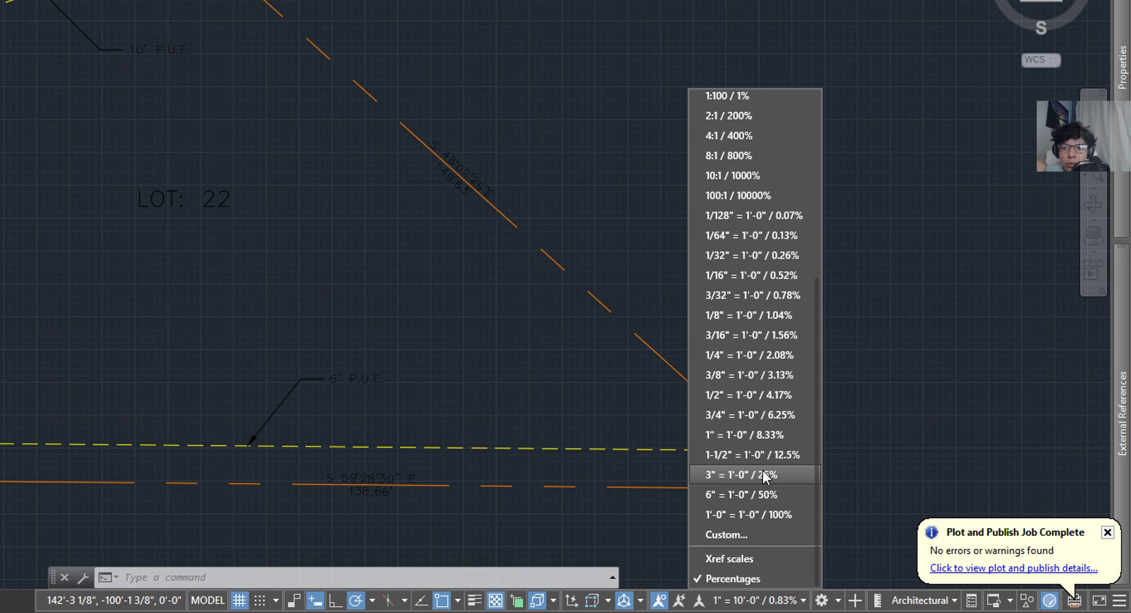
{"action": "left_click", "coordinate": [879, 522]}
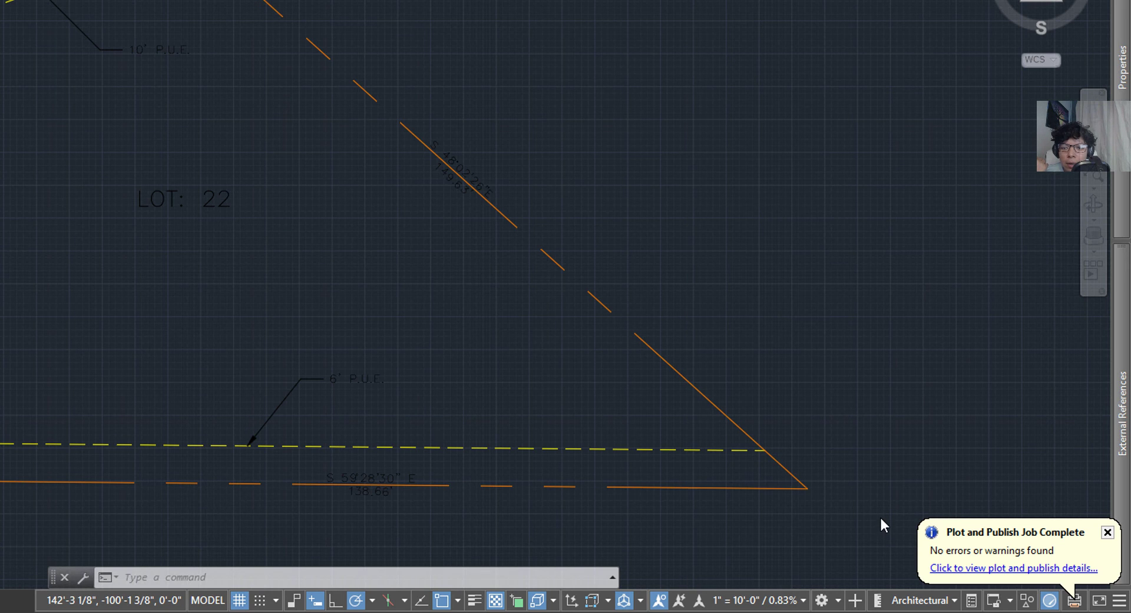
{"action": "left_click", "coordinate": [803, 599]}
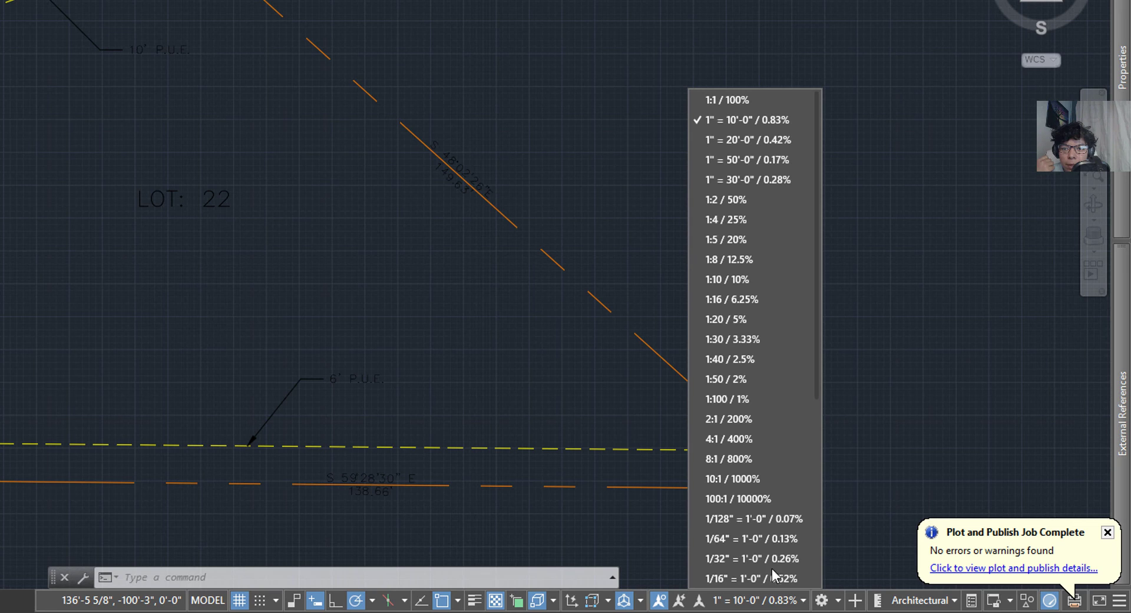
{"action": "scroll", "coordinate": [737, 415], "scroll_direction": "down", "scroll_amount": 5}
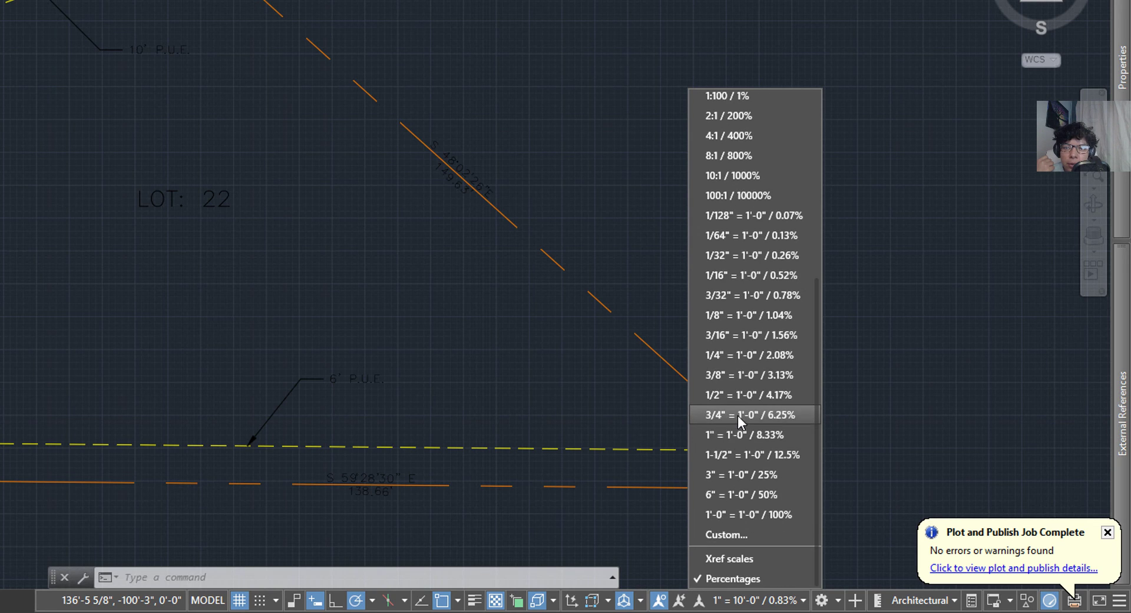
{"action": "left_click", "coordinate": [744, 535]}
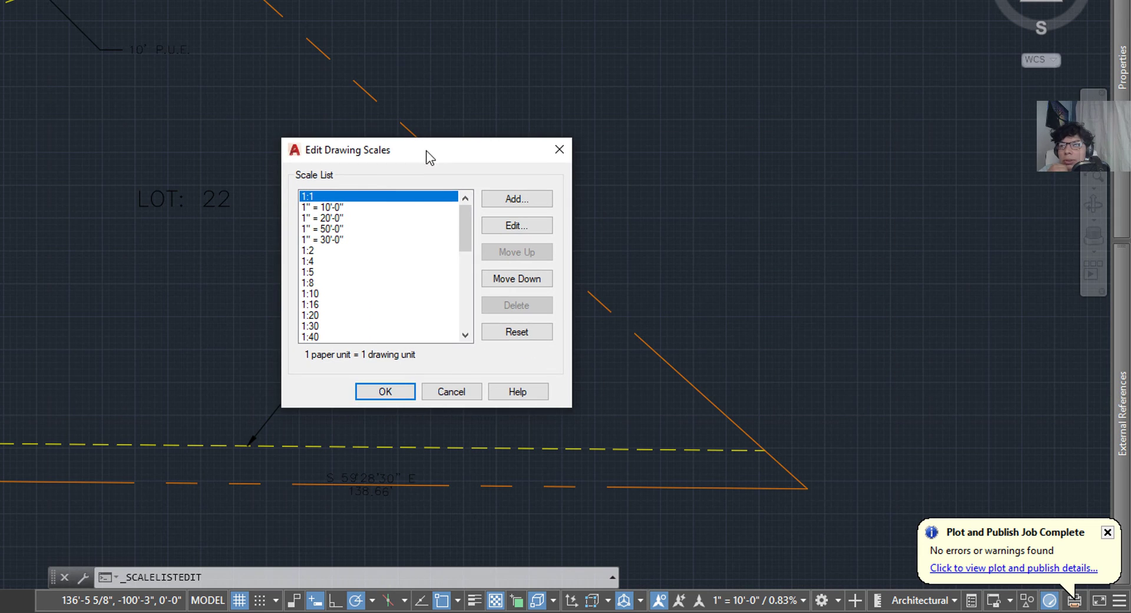
Examine the paper and drawing units of the 1" = 10'-0" and 1" = 20'-0" scales without editing them.
{"action": "left_click", "coordinate": [342, 209]}
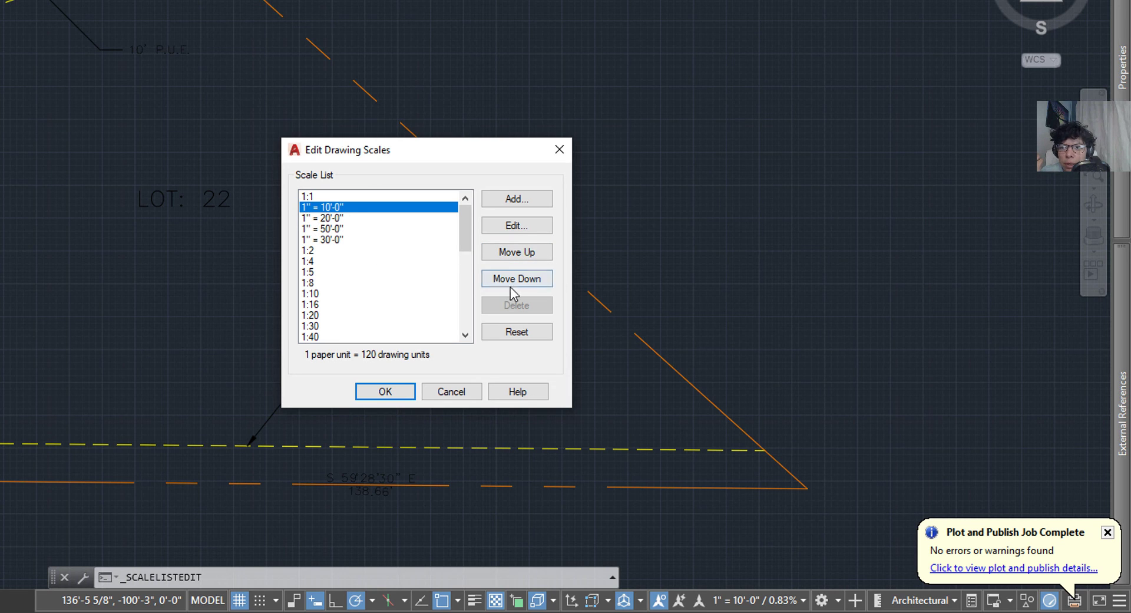
{"action": "left_click", "coordinate": [519, 227]}
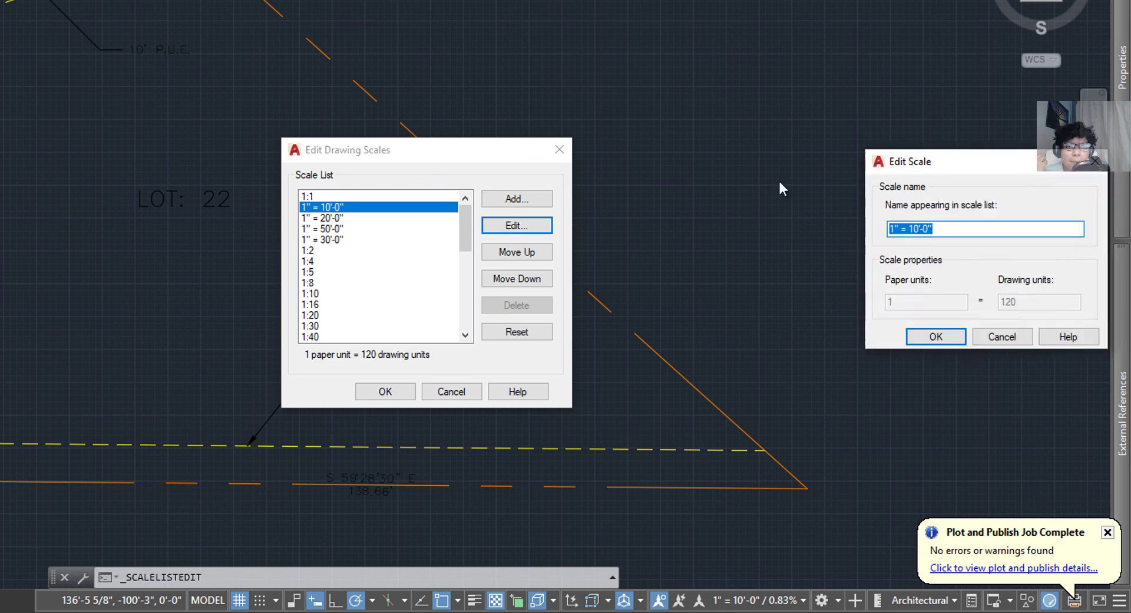
{"action": "left_click_drag", "start_coordinate": [942, 158], "coordinate": [444, 168]}
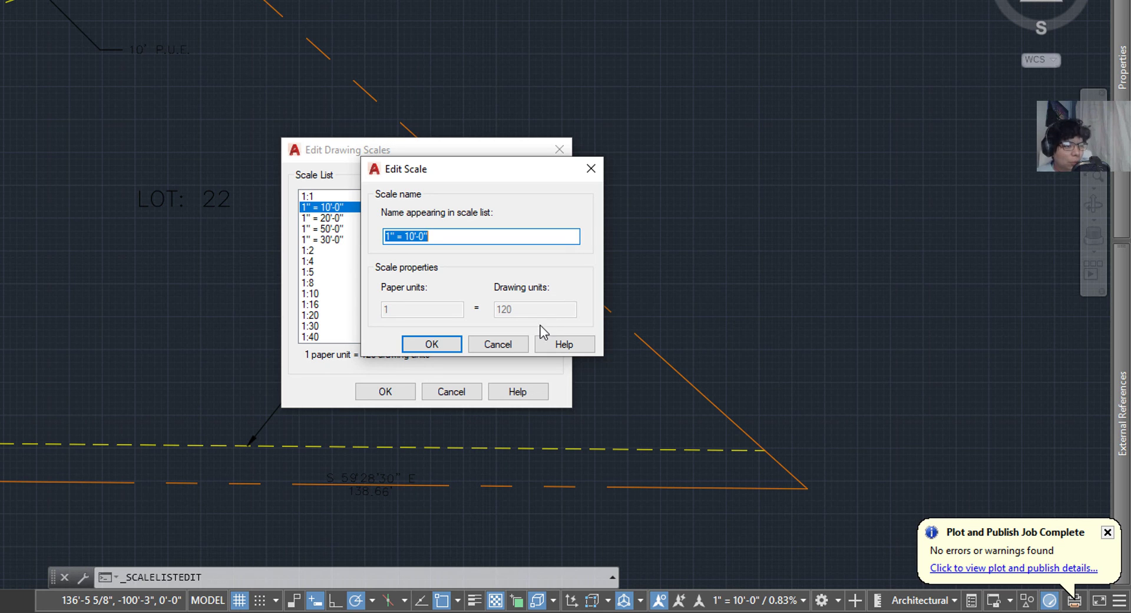
{"action": "left_click", "coordinate": [495, 345]}
{"action": "left_click", "coordinate": [313, 217]}
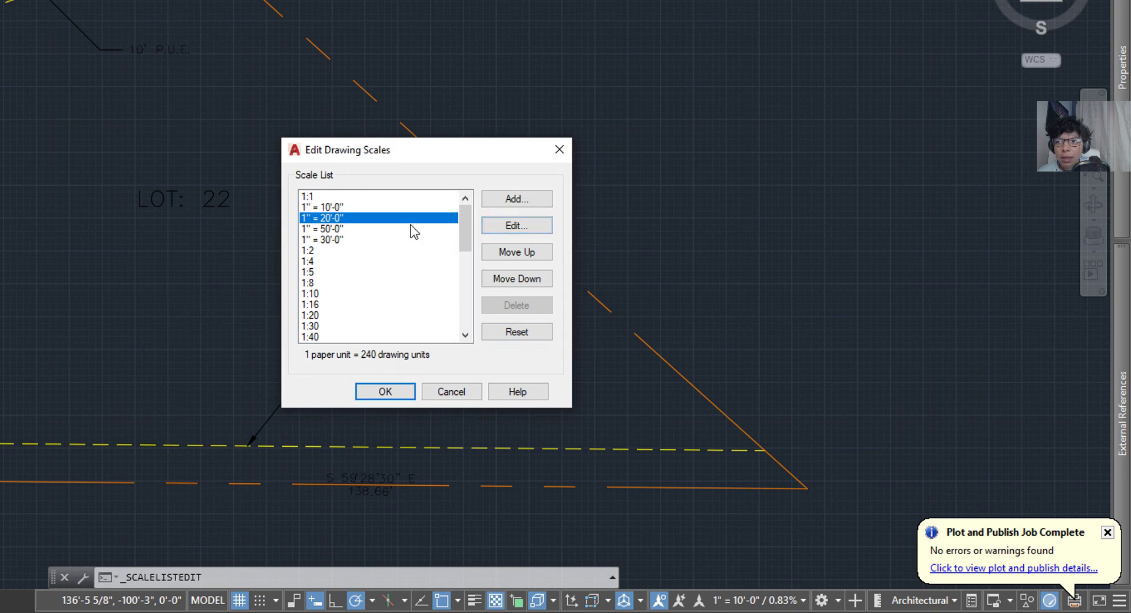
{"action": "left_click", "coordinate": [505, 228]}
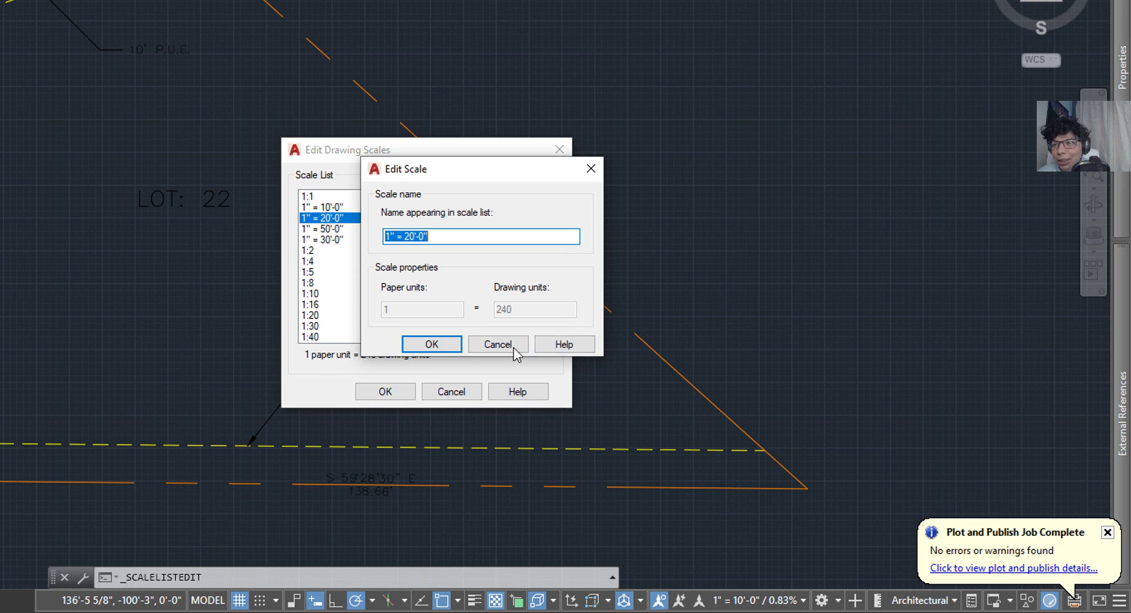
{"action": "left_click", "coordinate": [494, 343]}
Examine the paper and drawing units of the 1" = 50'-0" and 1" = 30'-0" scales, leaving the scale list without changes.
{"action": "left_click", "coordinate": [330, 229]}
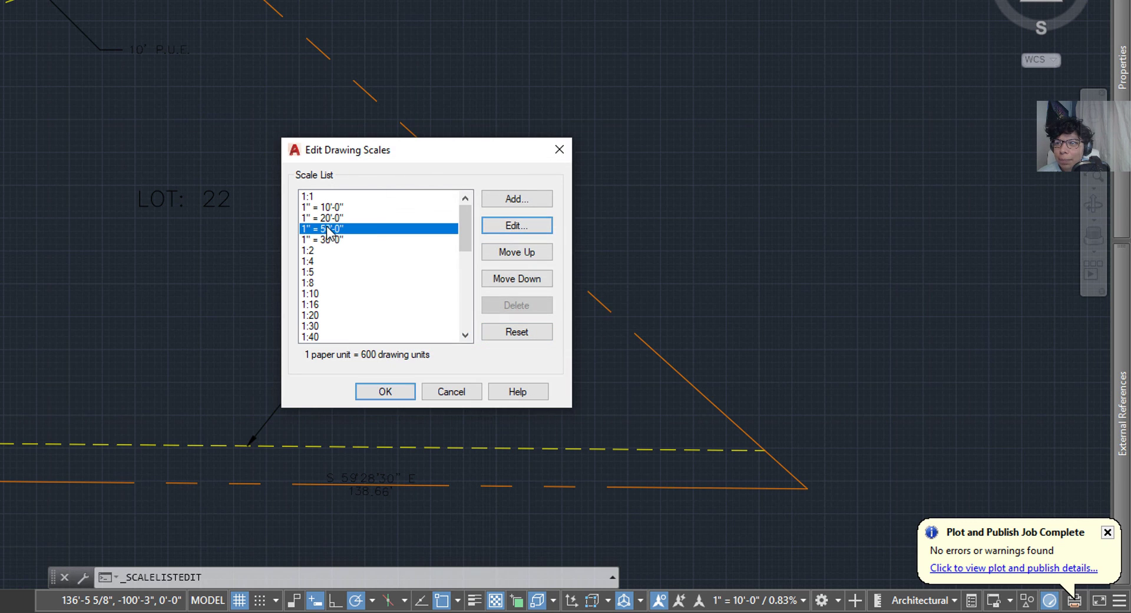
{"action": "left_click", "coordinate": [517, 225]}
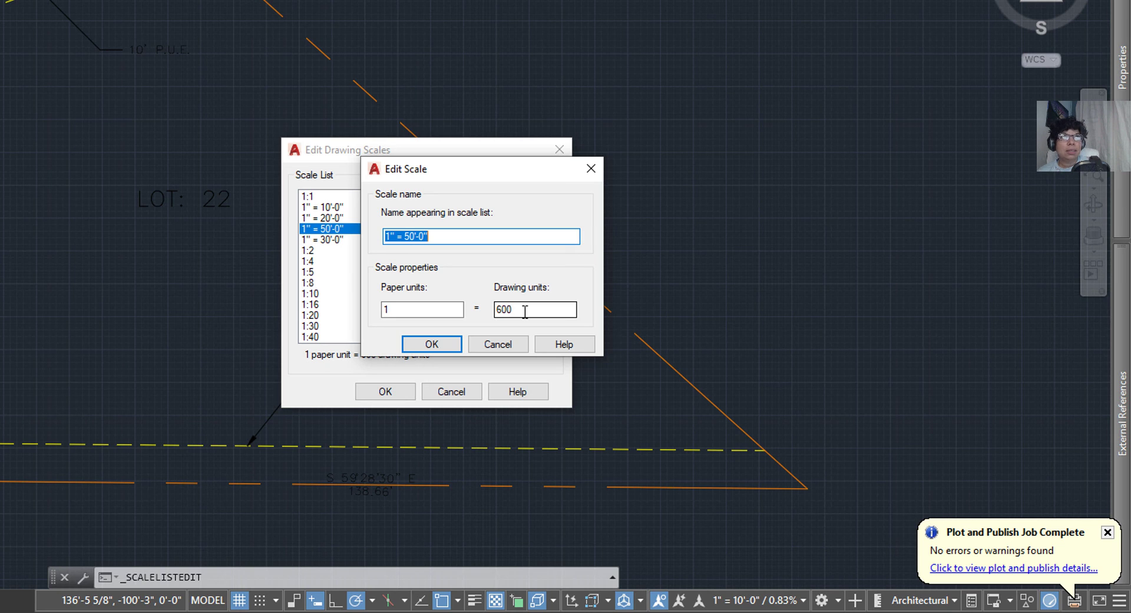
{"action": "left_click", "coordinate": [498, 343]}
{"action": "left_click", "coordinate": [331, 240]}
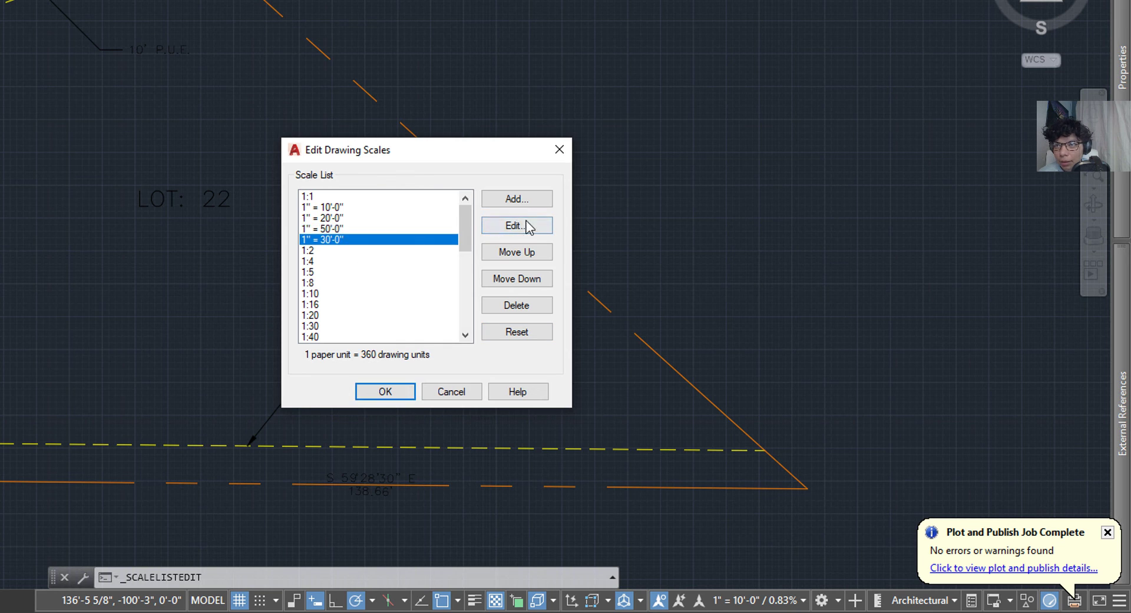
{"action": "left_click", "coordinate": [521, 226]}
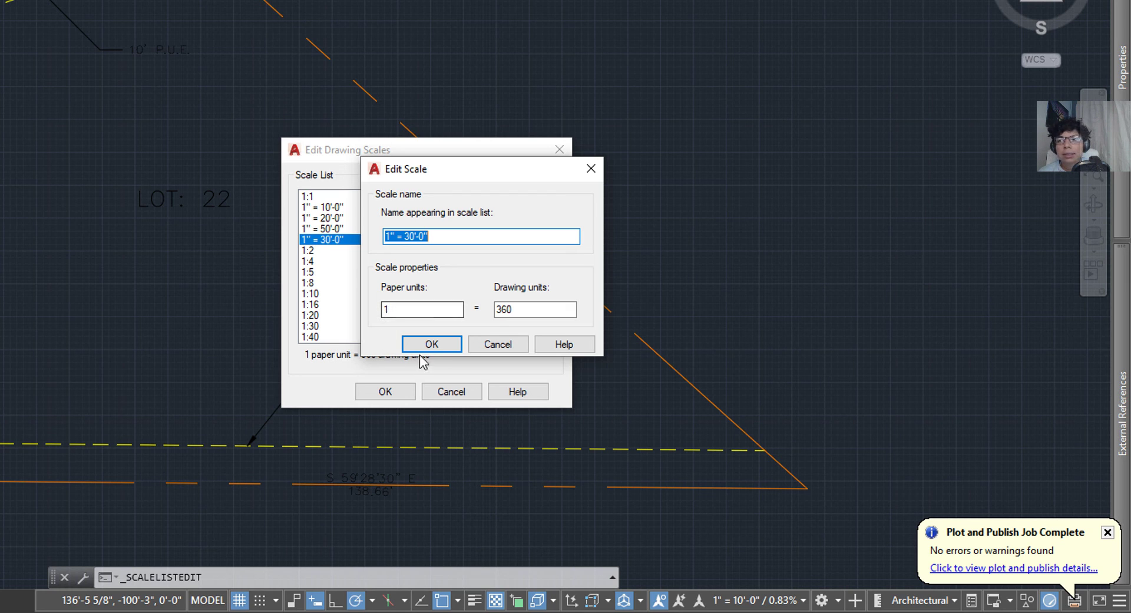
{"action": "left_click", "coordinate": [491, 344]}
{"action": "left_click", "coordinate": [450, 391]}
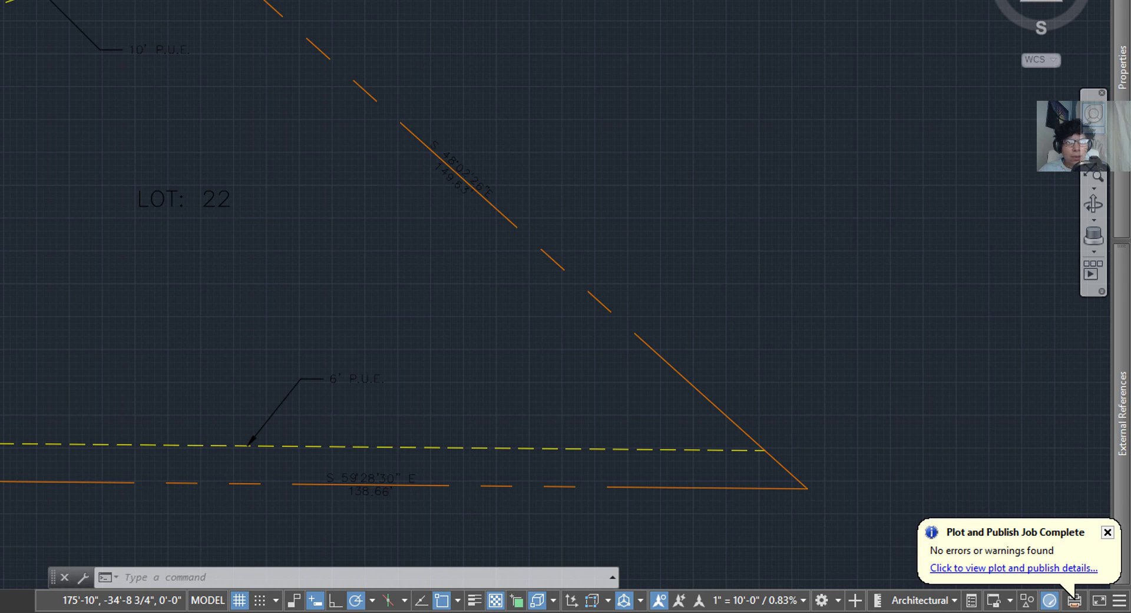
Switch to Chrome and search Google for "architectural scale factor chart", replacing the existing query.
{"action": "key", "text": "alt+Tab"}
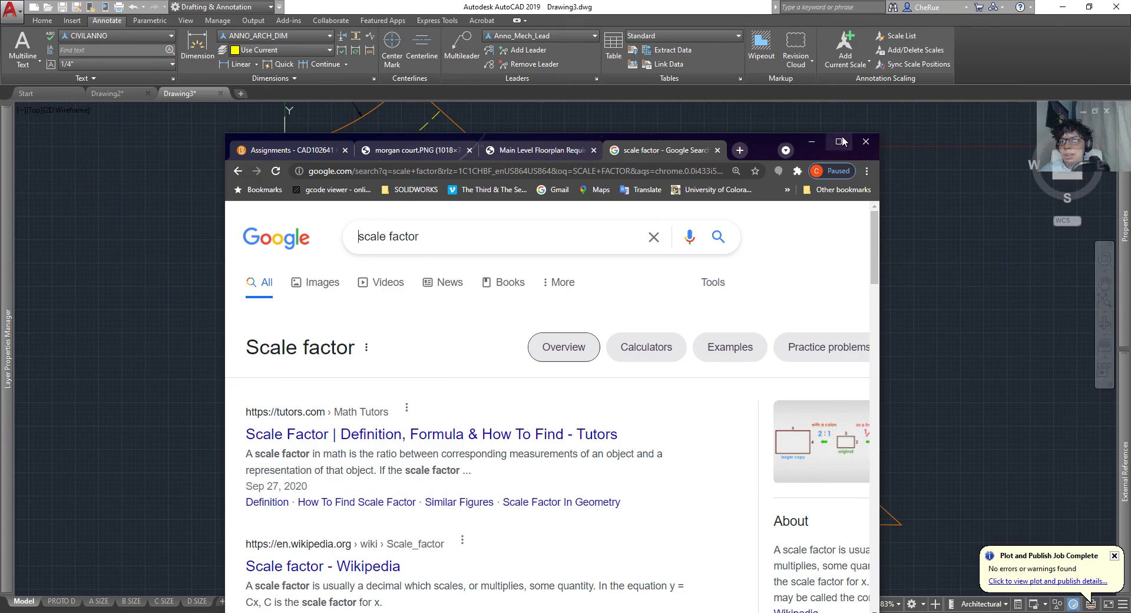
{"action": "double_click", "coordinate": [687, 147]}
{"action": "left_click_drag", "start_coordinate": [227, 106], "coordinate": [75, 120]}
{"action": "key", "text": "BackSpace"}
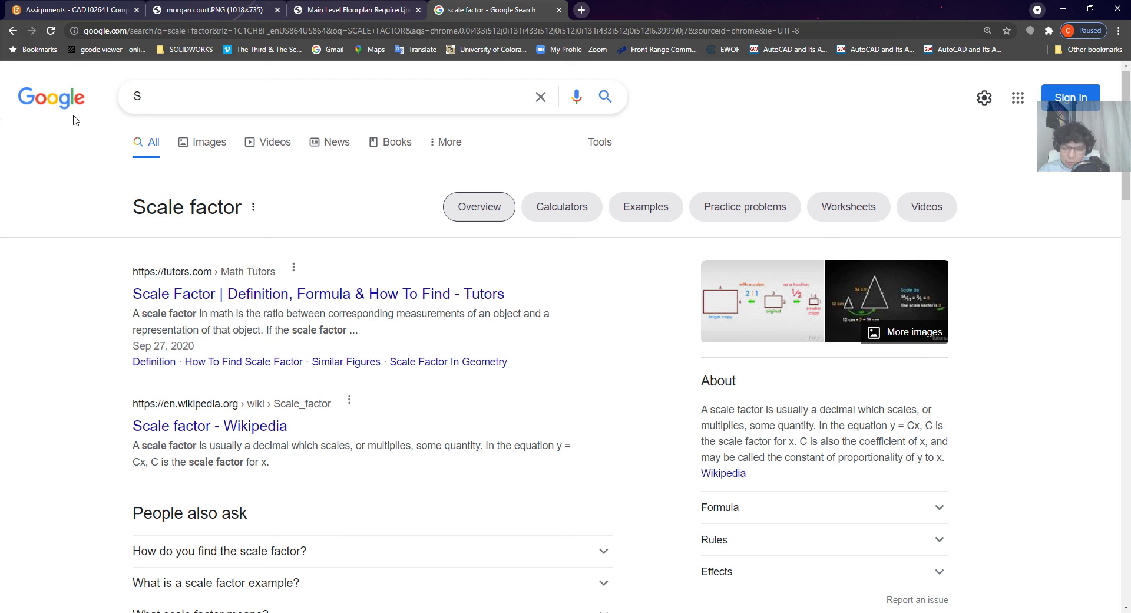
{"action": "type", "text": "ARCHITE"}
{"action": "key", "text": "BackSpace"}
{"action": "key", "text": "BackSpace"}
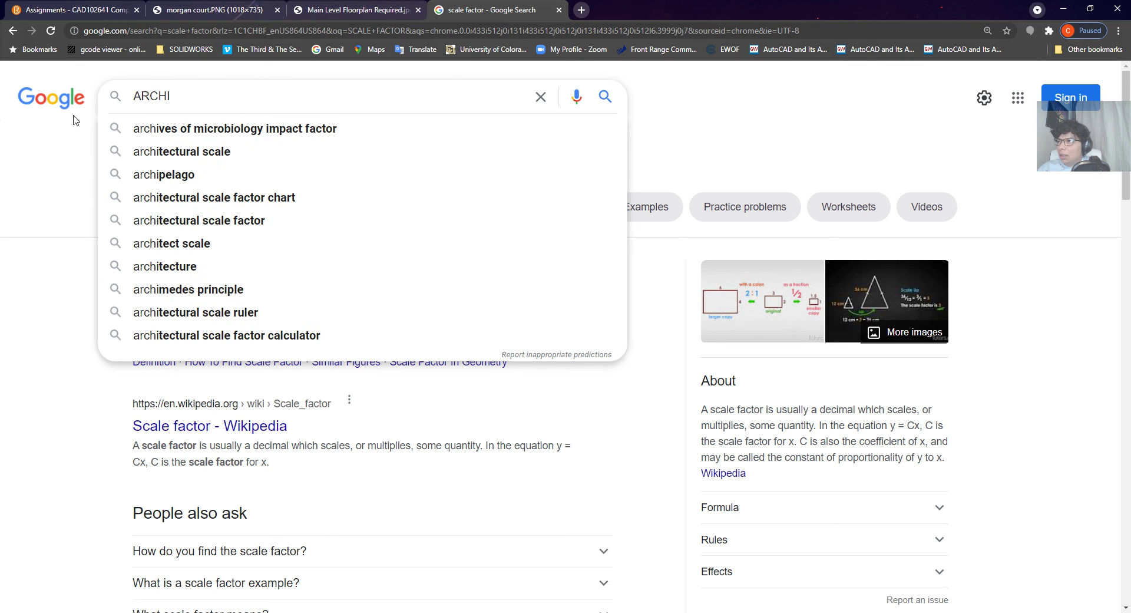
{"action": "type", "text": "CTECTURAL S"}
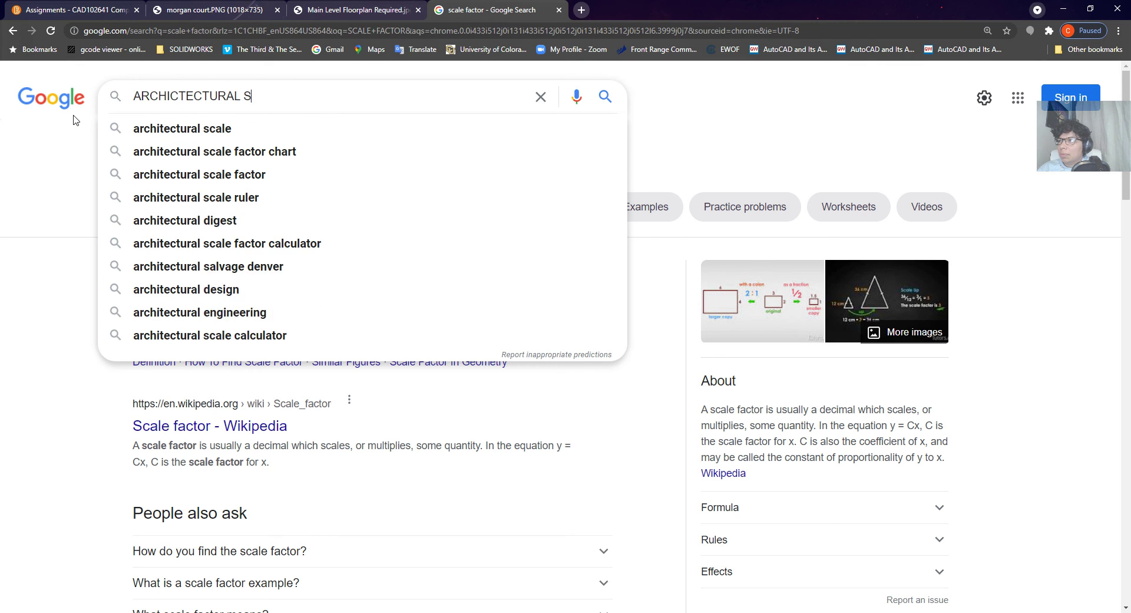
{"action": "type", "text": "CALE FACTOR"}
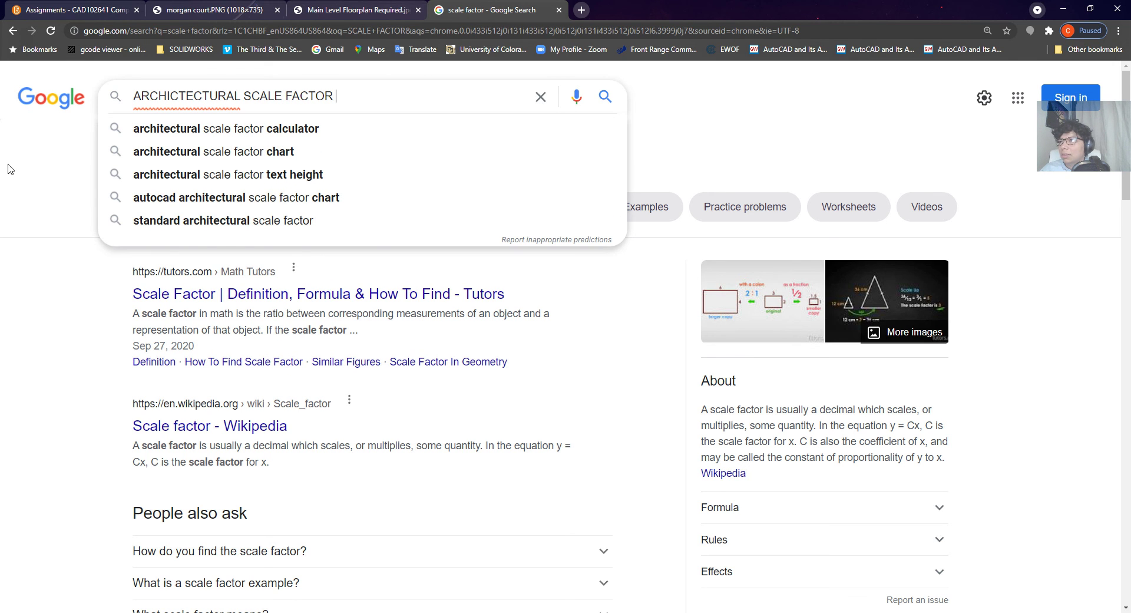
{"action": "key", "text": "Down"}
{"action": "key", "text": "Down"}
{"action": "key", "text": "Return"}
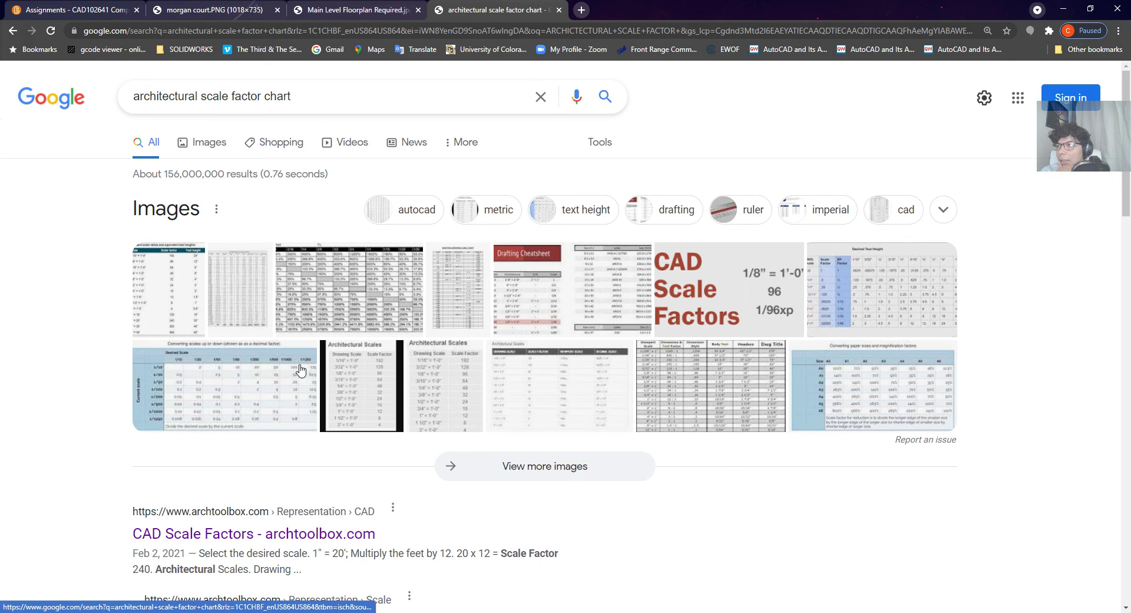
Open Archtoolbox's CAD Scale Factors article from the search results and examine its architectural and engineering scale tables.
{"action": "scroll", "coordinate": [283, 384], "scroll_direction": "down", "scroll_amount": 2}
{"action": "left_click", "coordinate": [280, 422]}
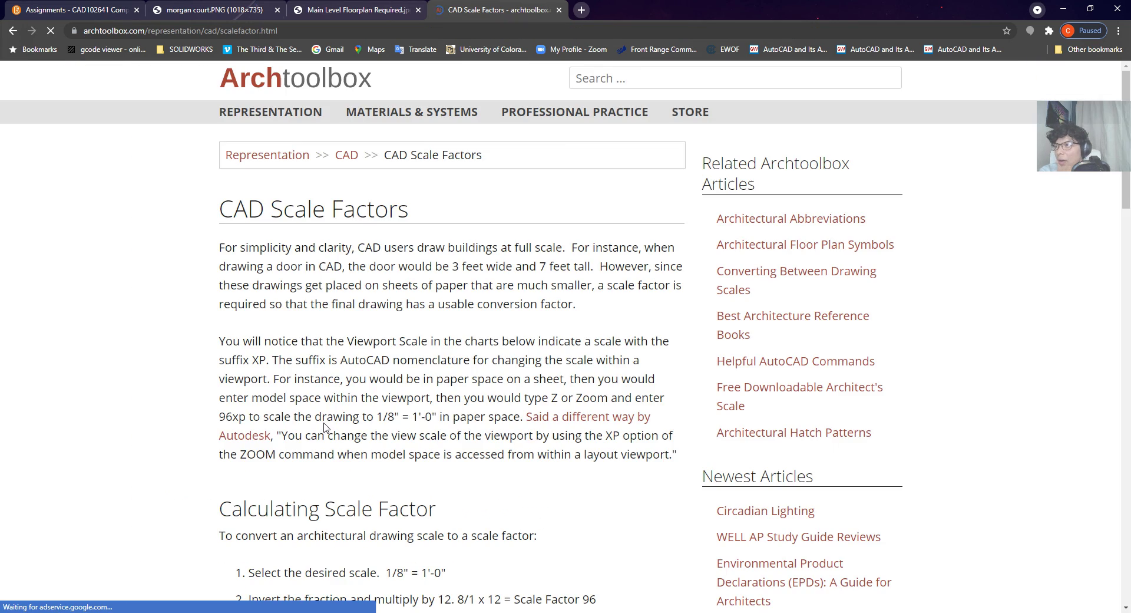
{"action": "scroll", "coordinate": [518, 463], "scroll_direction": "down", "scroll_amount": 4}
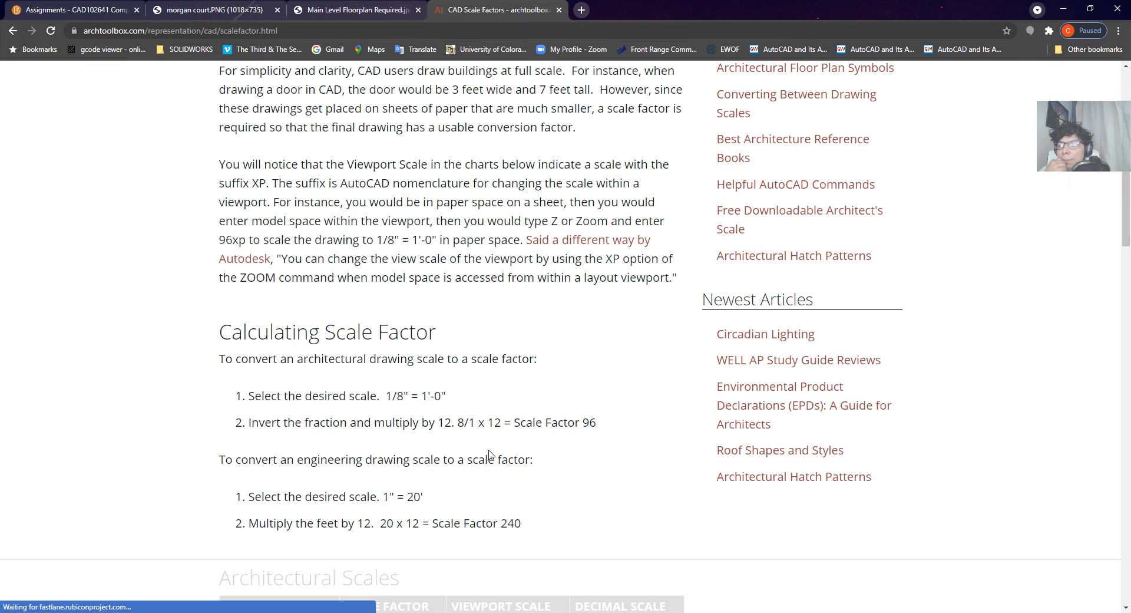
{"action": "scroll", "coordinate": [489, 454], "scroll_direction": "down", "scroll_amount": 4}
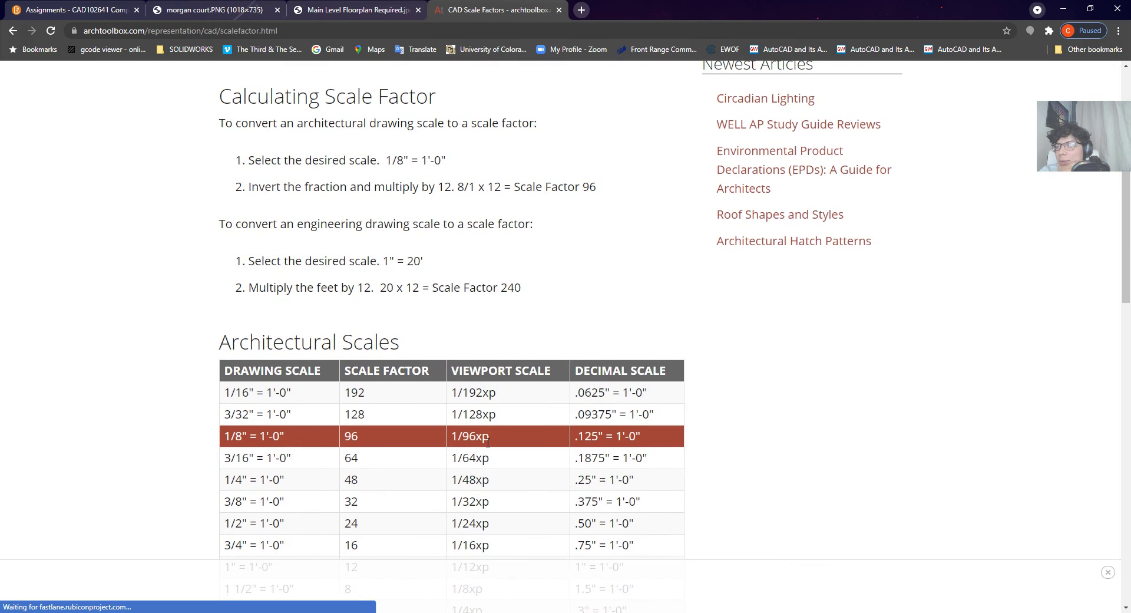
{"action": "scroll", "coordinate": [719, 478], "scroll_direction": "down", "scroll_amount": 3}
{"action": "scroll", "coordinate": [719, 479], "scroll_direction": "down", "scroll_amount": 2}
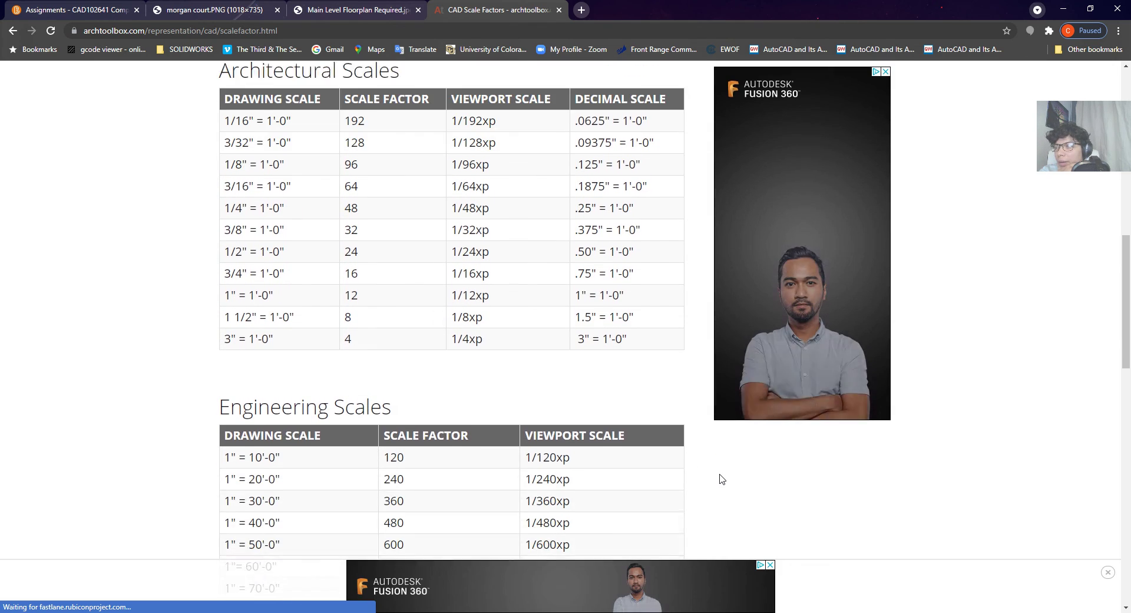
{"action": "scroll", "coordinate": [493, 429], "scroll_direction": "up", "scroll_amount": 3}
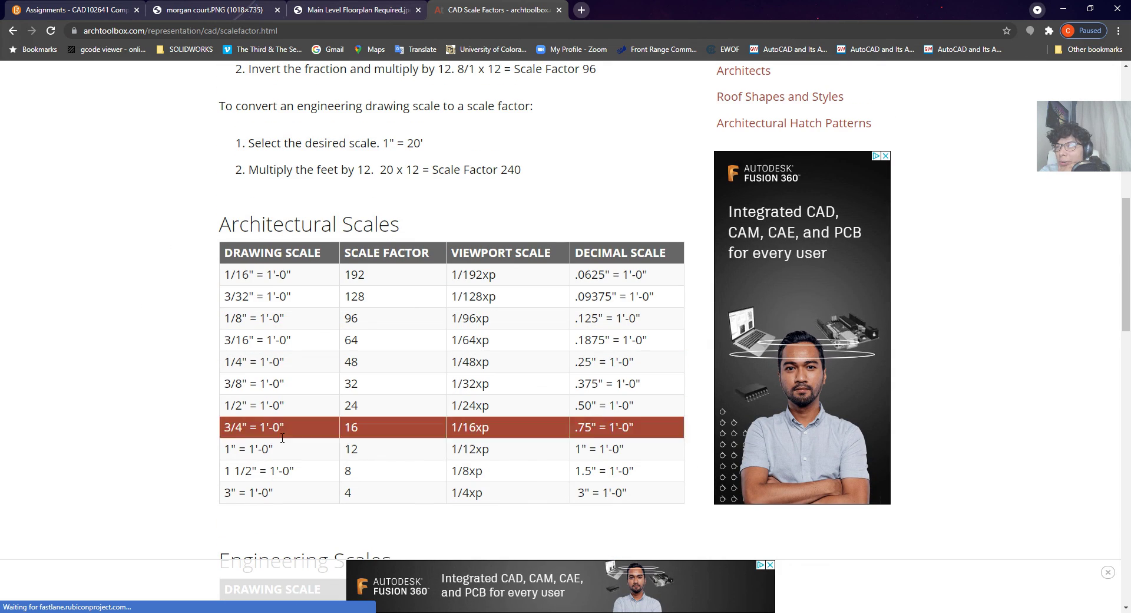
{"action": "scroll", "coordinate": [272, 439], "scroll_direction": "down", "scroll_amount": 5}
{"action": "scroll", "coordinate": [276, 385], "scroll_direction": "down", "scroll_amount": 3}
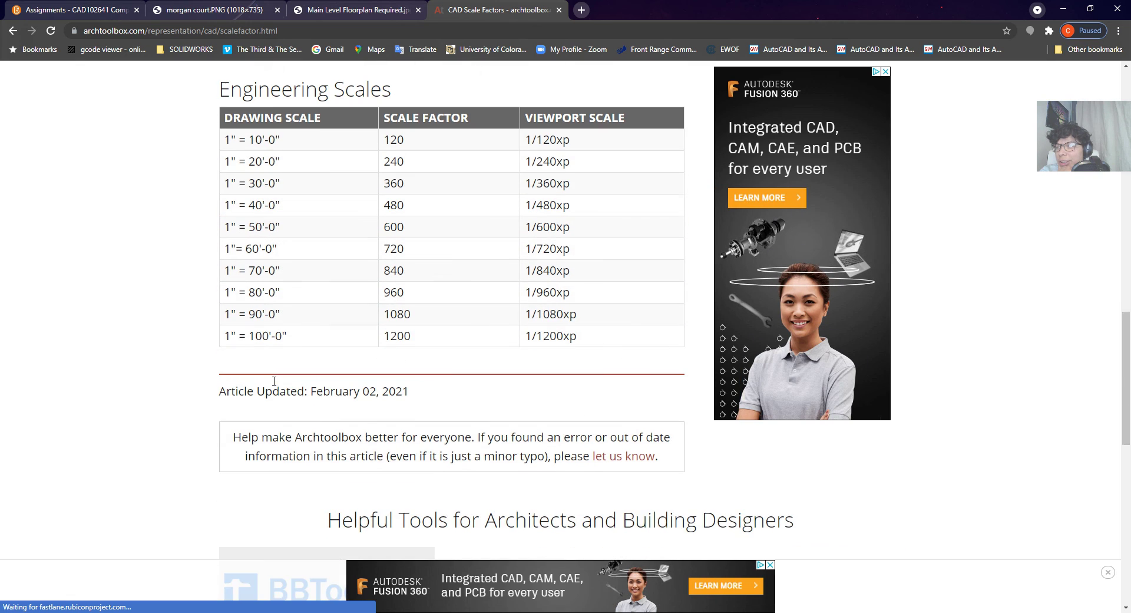
{"action": "scroll", "coordinate": [286, 436], "scroll_direction": "up", "scroll_amount": 1}
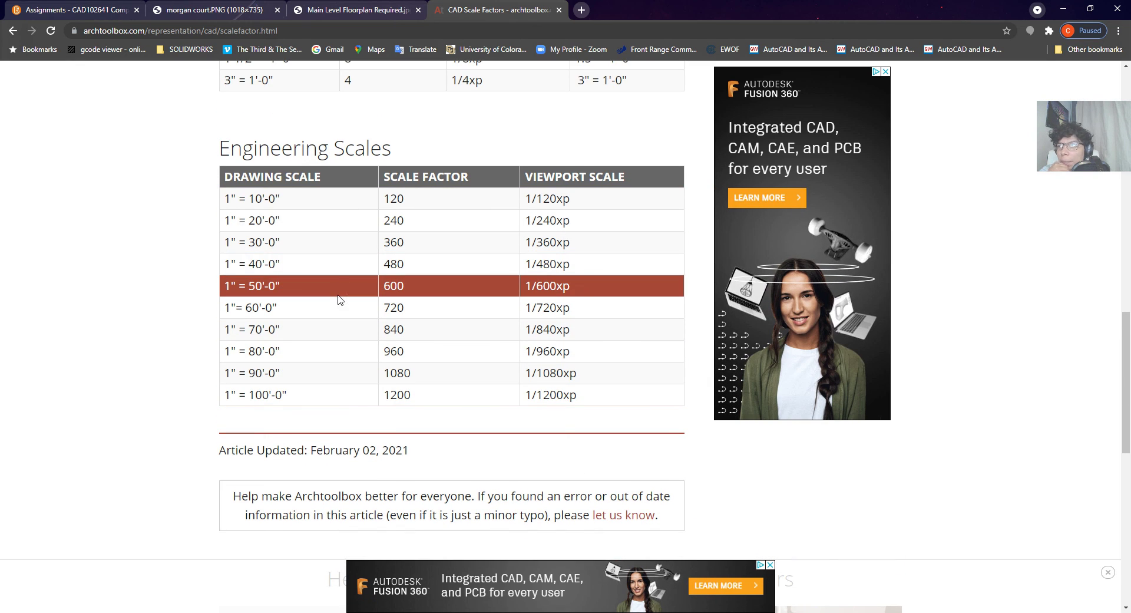
Examine the instructions for converting a 1" = 20' engineering scale to a scale factor, highlighting the desired scale and multiplication lines.
{"action": "scroll", "coordinate": [337, 299], "scroll_direction": "up", "scroll_amount": 10}
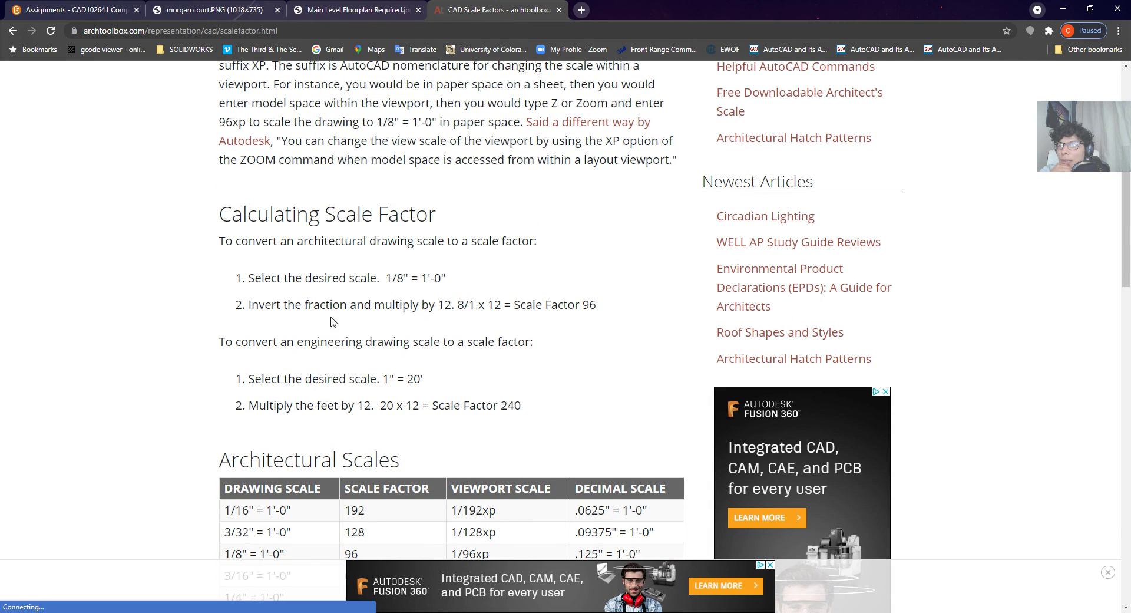
{"action": "left_click_drag", "start_coordinate": [261, 379], "coordinate": [433, 390]}
{"action": "left_click", "coordinate": [300, 401]}
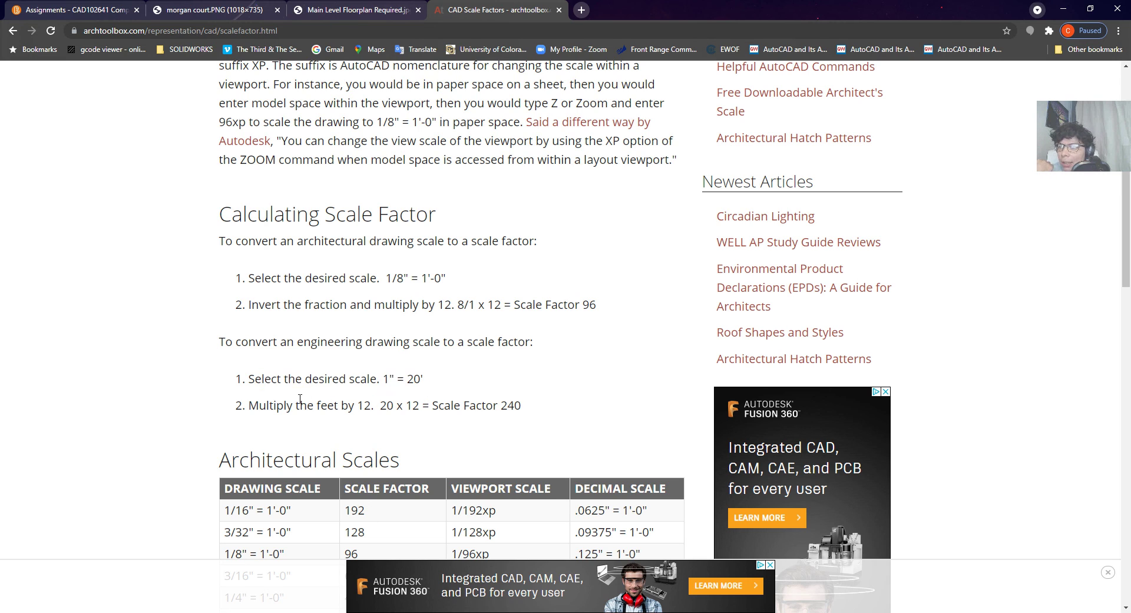
{"action": "left_click_drag", "start_coordinate": [273, 405], "coordinate": [527, 412]}
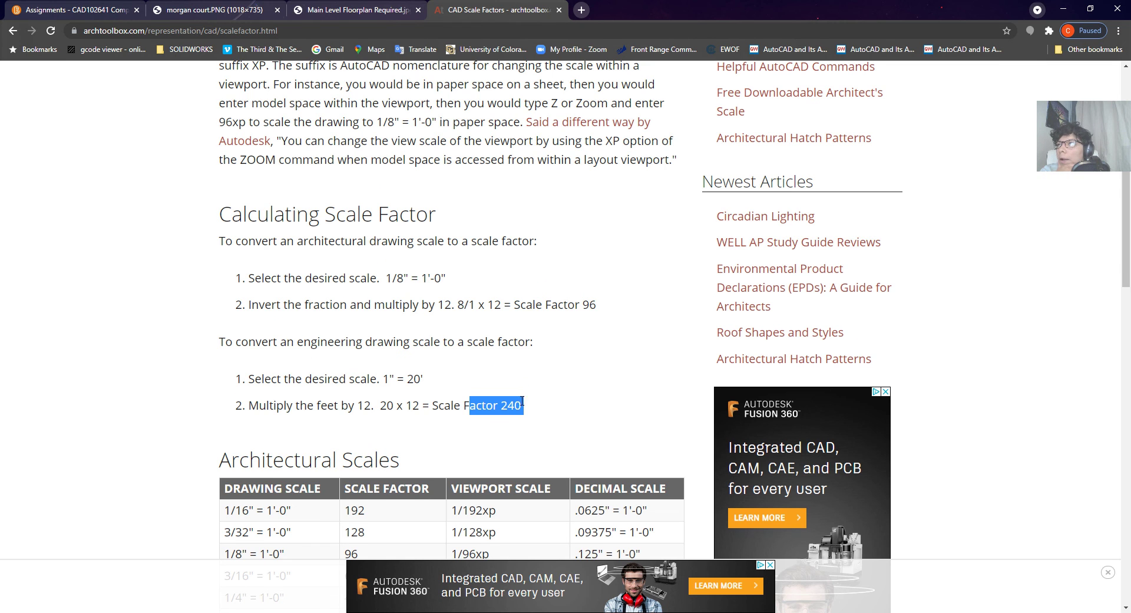
Review the Engineering Scales table again, highlight the article's web address and return to the lot 22 drawing in AutoCAD.
{"action": "scroll", "coordinate": [527, 412], "scroll_direction": "down", "scroll_amount": 9}
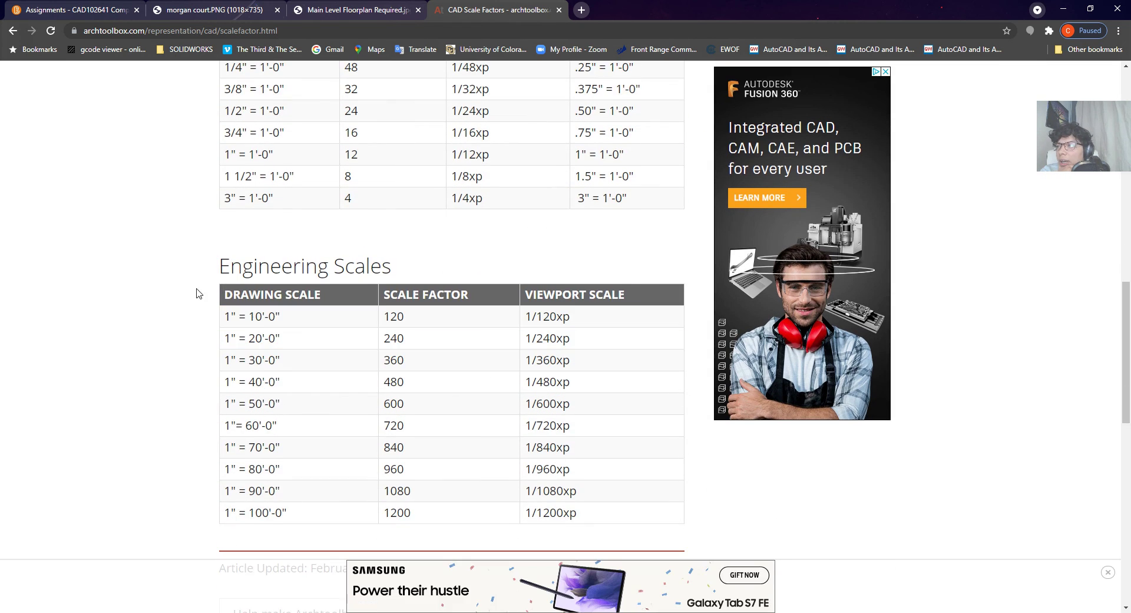
{"action": "scroll", "coordinate": [193, 293], "scroll_direction": "down", "scroll_amount": 1}
{"action": "scroll", "coordinate": [193, 292], "scroll_direction": "down", "scroll_amount": 1}
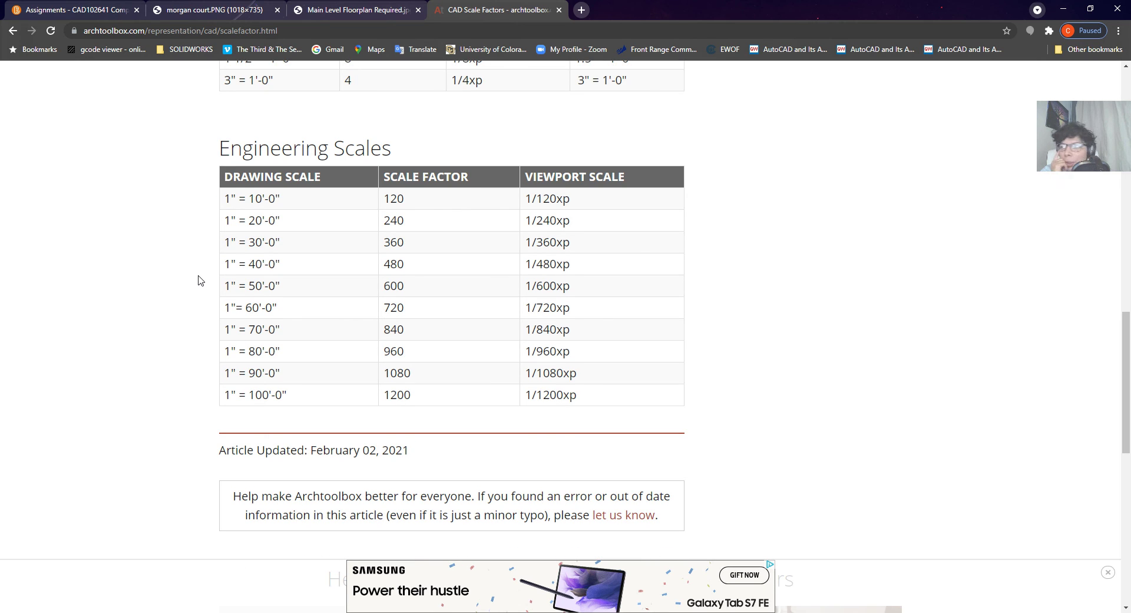
{"action": "left_click", "coordinate": [295, 30]}
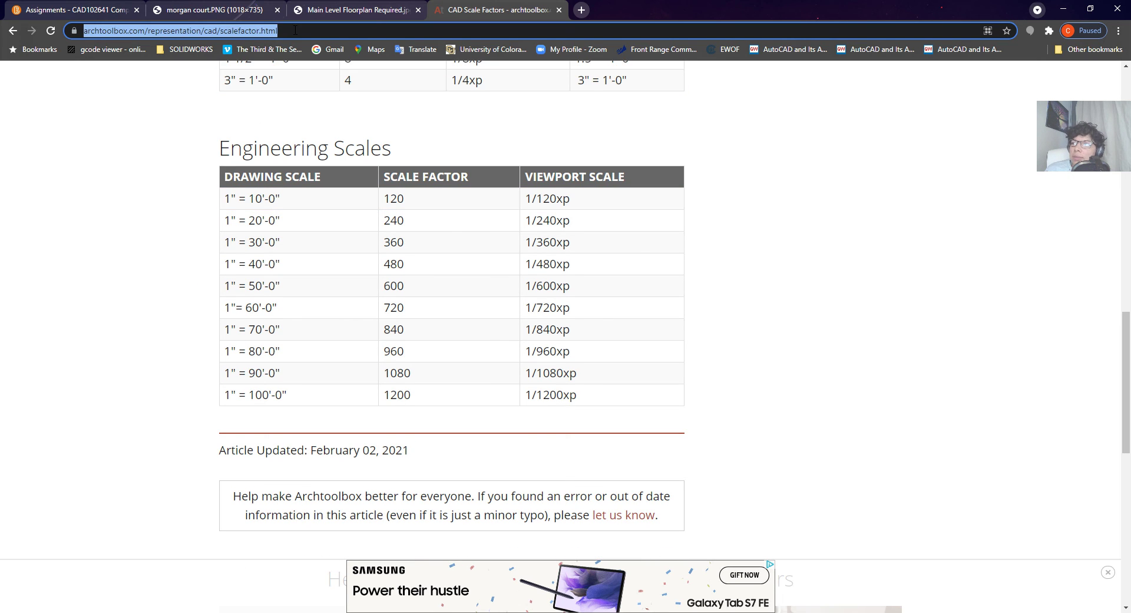
{"action": "left_click", "coordinate": [1060, 10]}
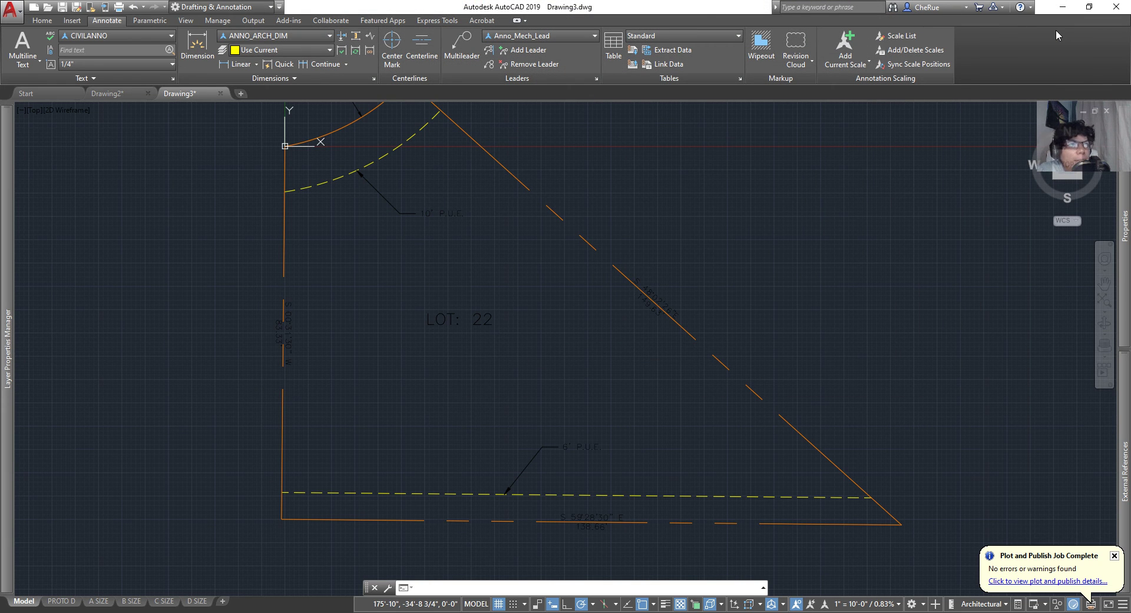